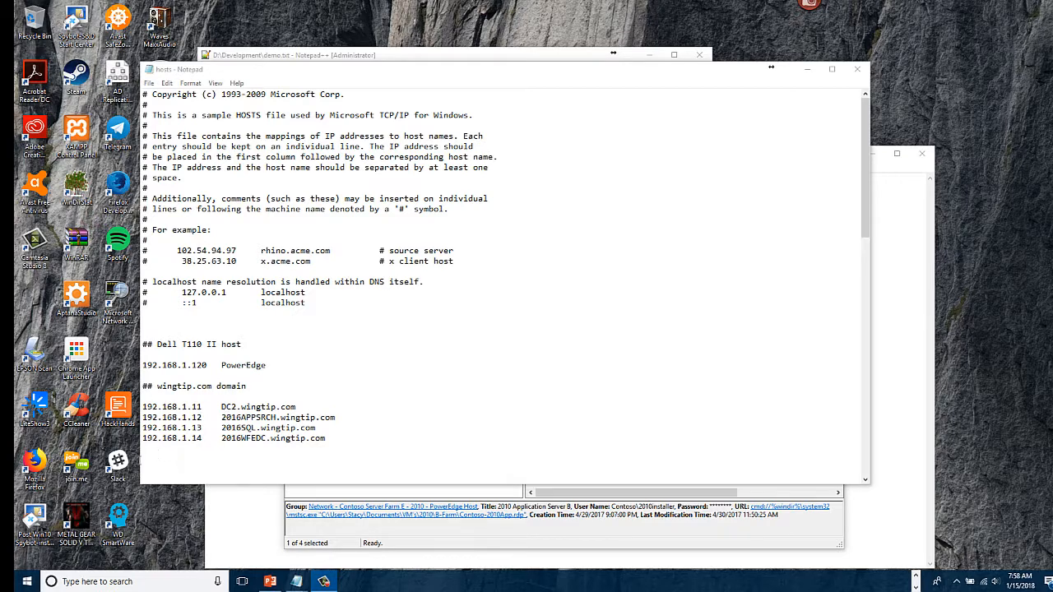
Launch an administrator Command Prompt by running cmd from the Start menu's Run box
right_click(30, 581)
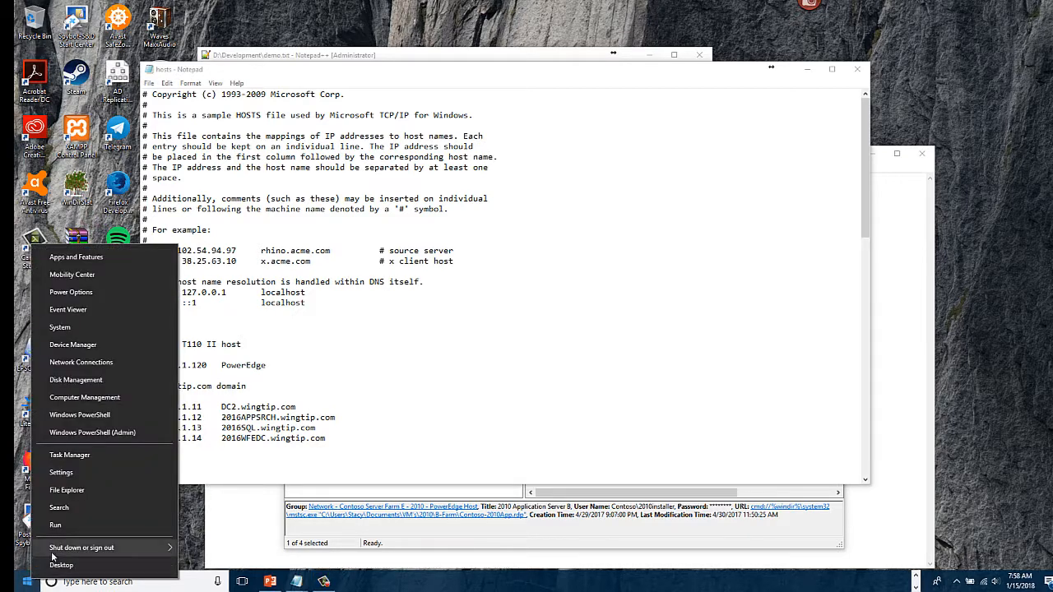
left_click(71, 530)
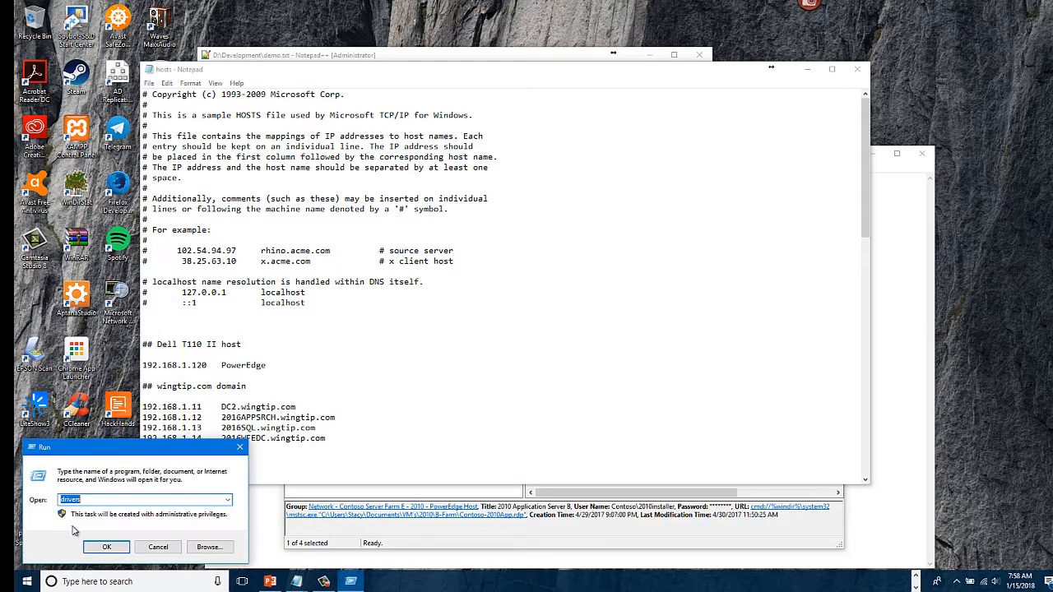
type("cmd")
key("Return")
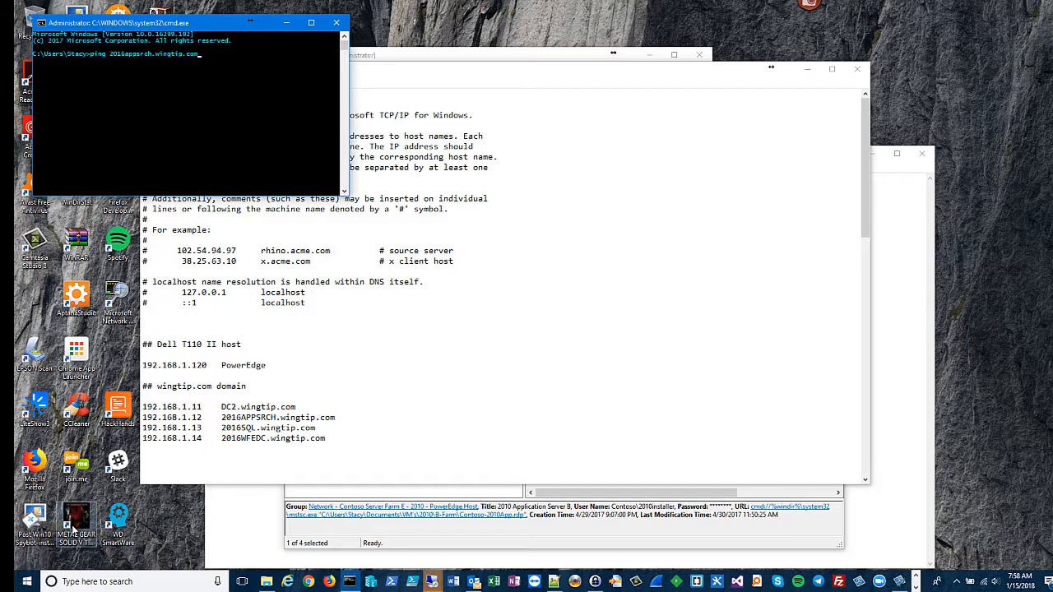
Ping 2016appsrch.wingtip.com, then ping 2016wfedc.wingtip.com, stop it, and close Command Prompt
key("Return")
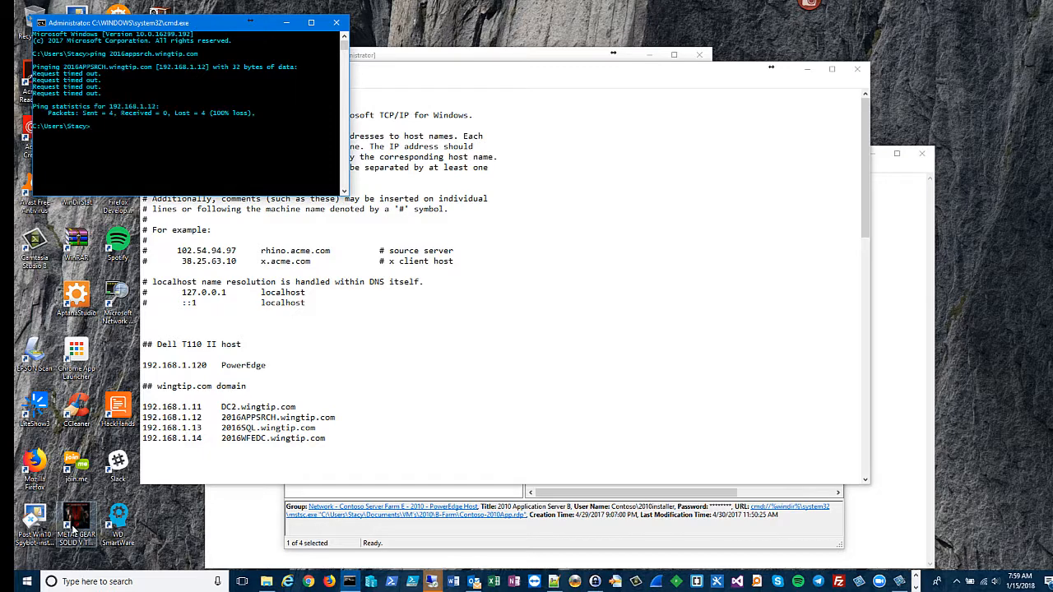
key("Up")
key("BackSpace")
key("BackSpace")
key("BackSpace")
key("BackSpace")
key("BackSpace")
key("BackSpace")
key("BackSpace")
type("wfedc")
key("Return")
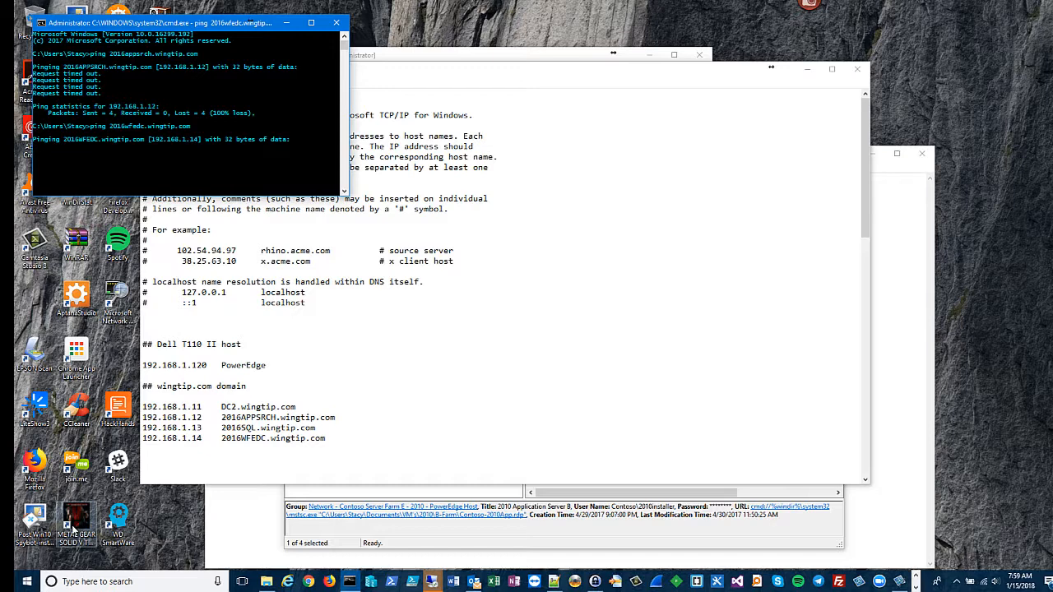
key("ctrl+c")
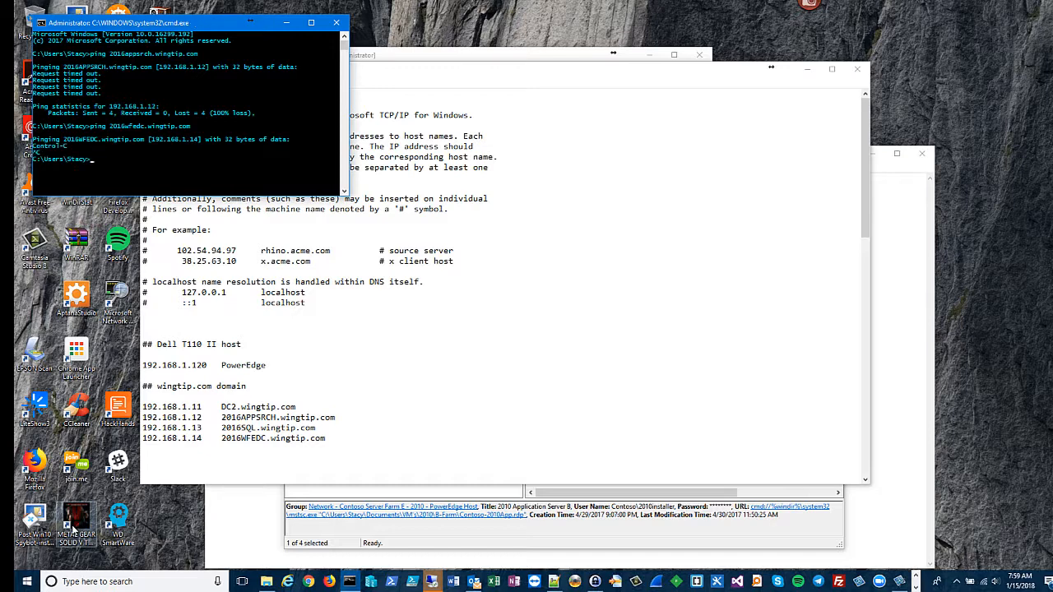
left_click(337, 23)
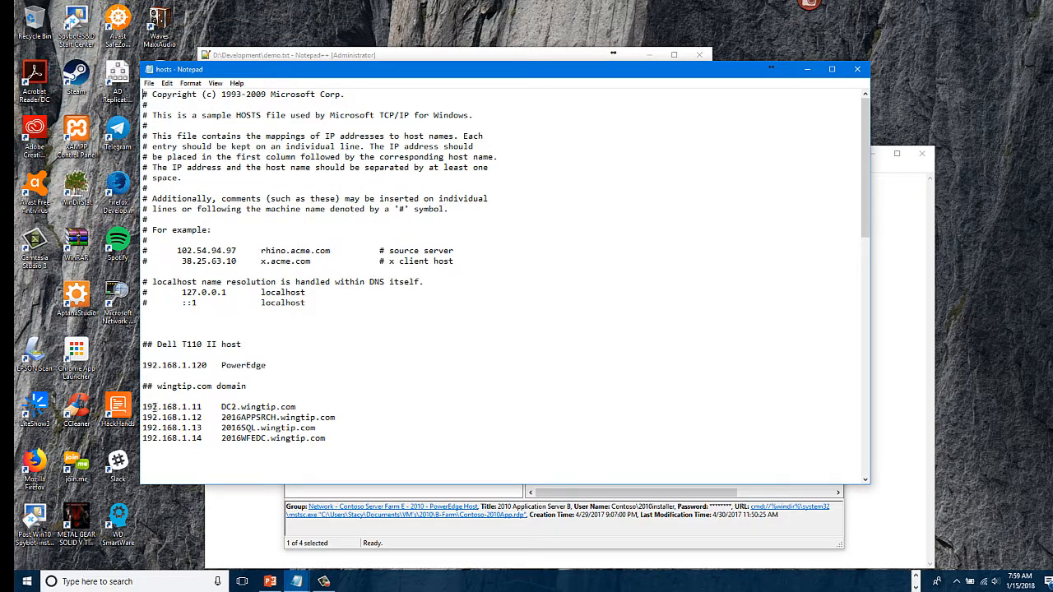
Close the hosts file, move the demo.txt notes aside, and close the etc folder window
left_click(857, 70)
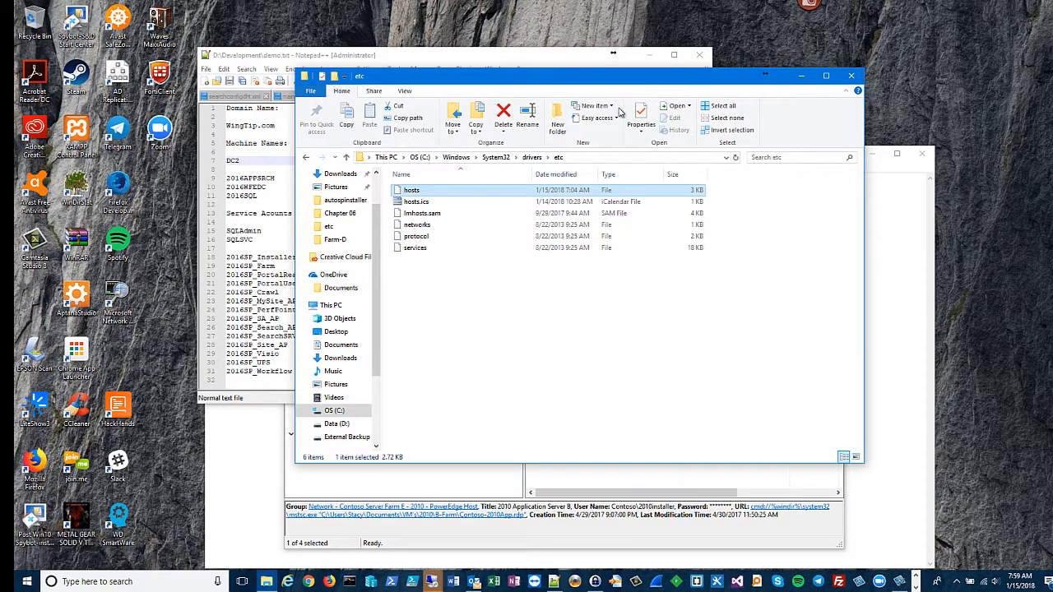
left_click(482, 60)
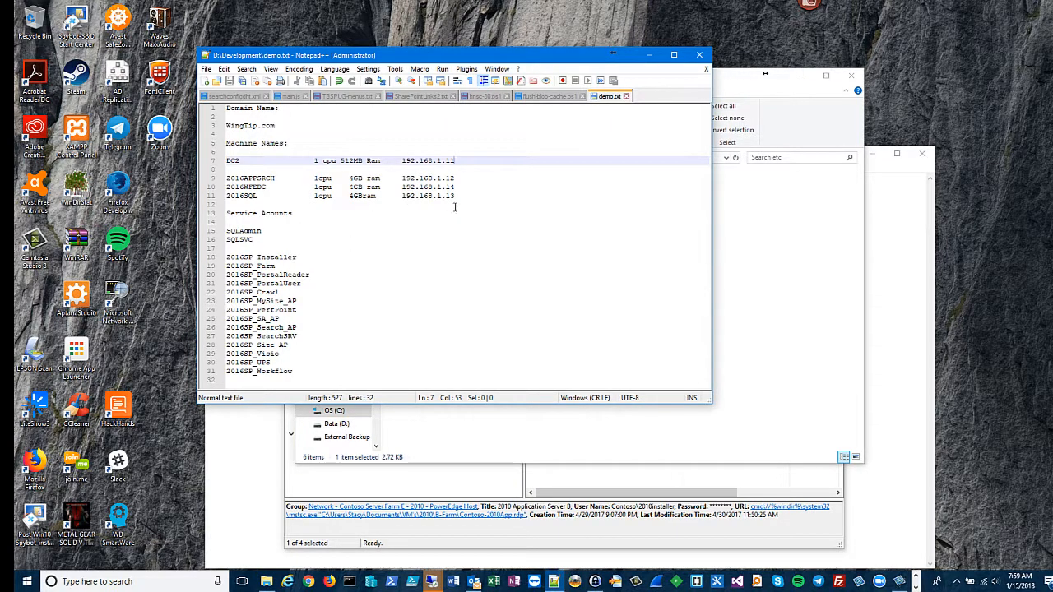
left_click_drag(510, 57, 0, 36)
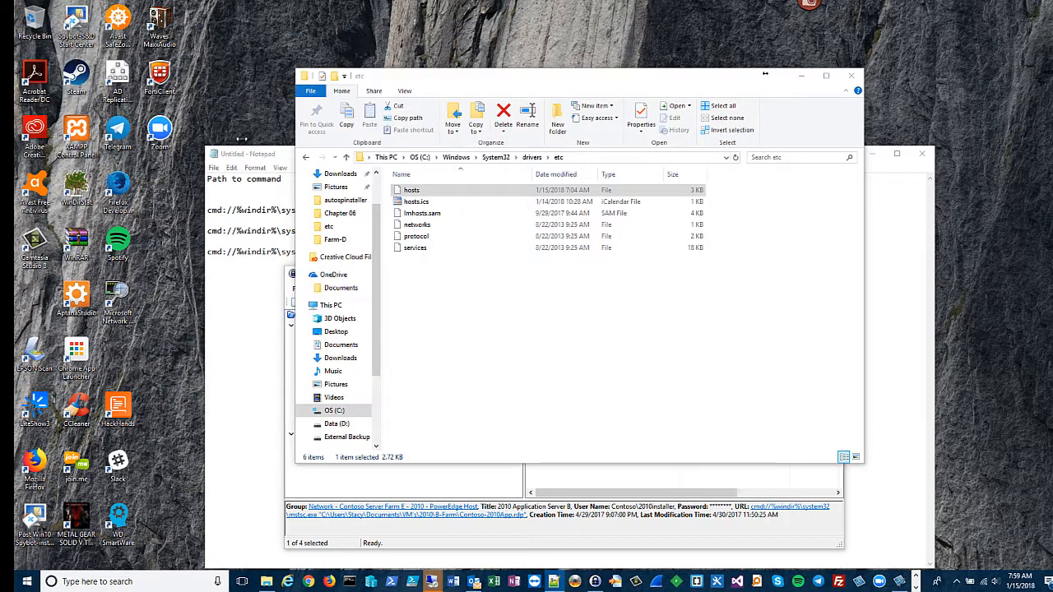
left_click_drag(591, 81, 730, 74)
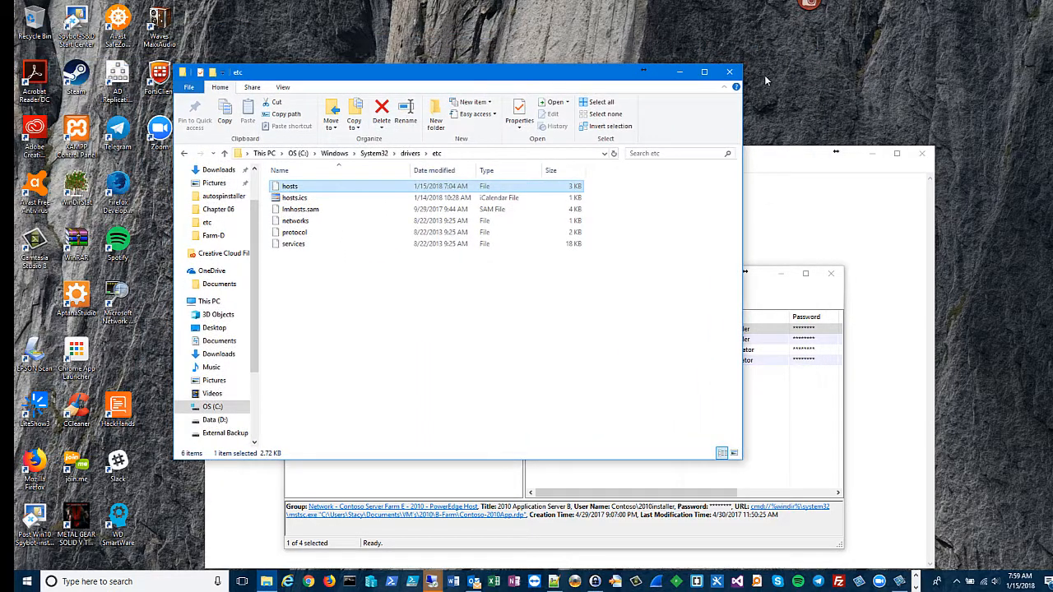
left_click(730, 74)
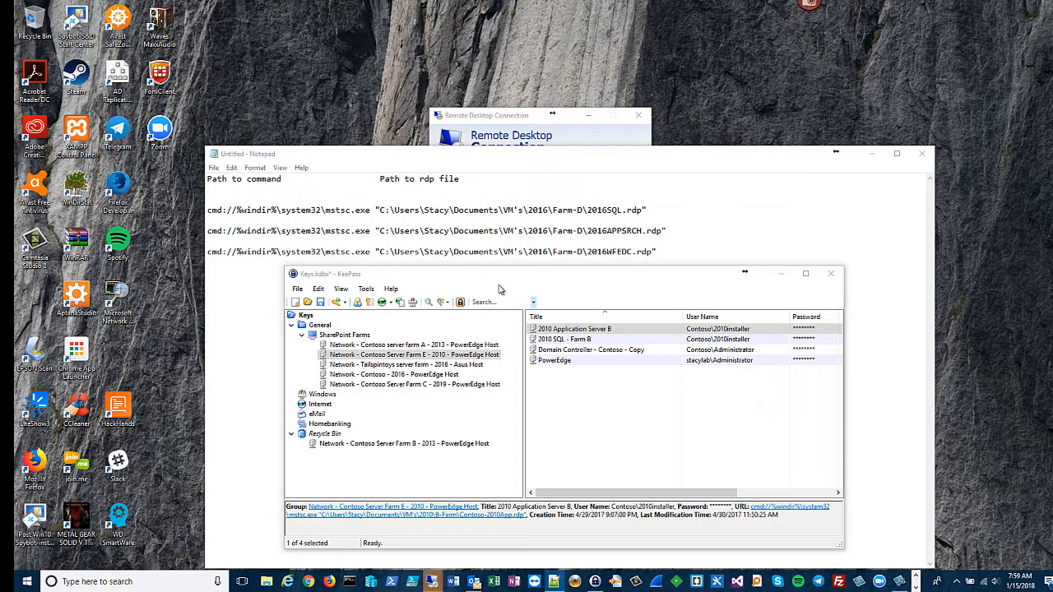
Start a new group under SharePoint Farms and bring up its icon choices
left_click_drag(453, 278, 531, 49)
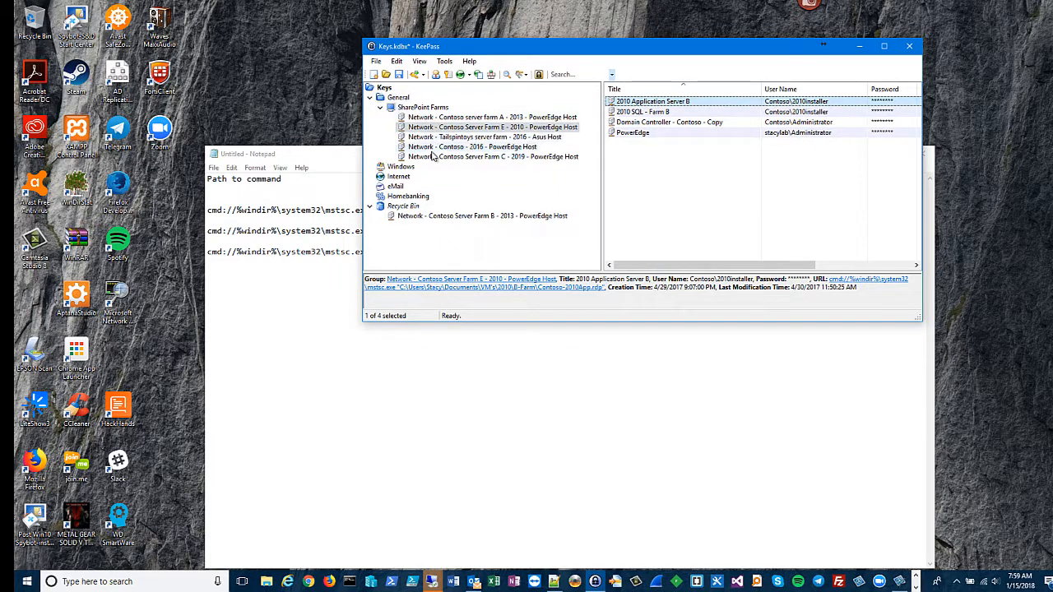
right_click(423, 110)
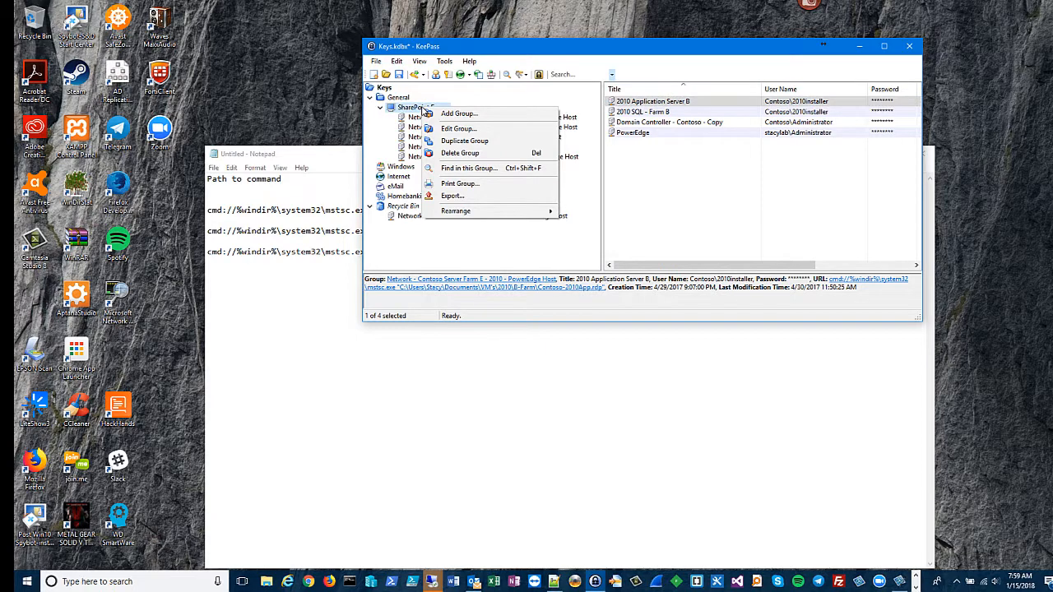
left_click(452, 113)
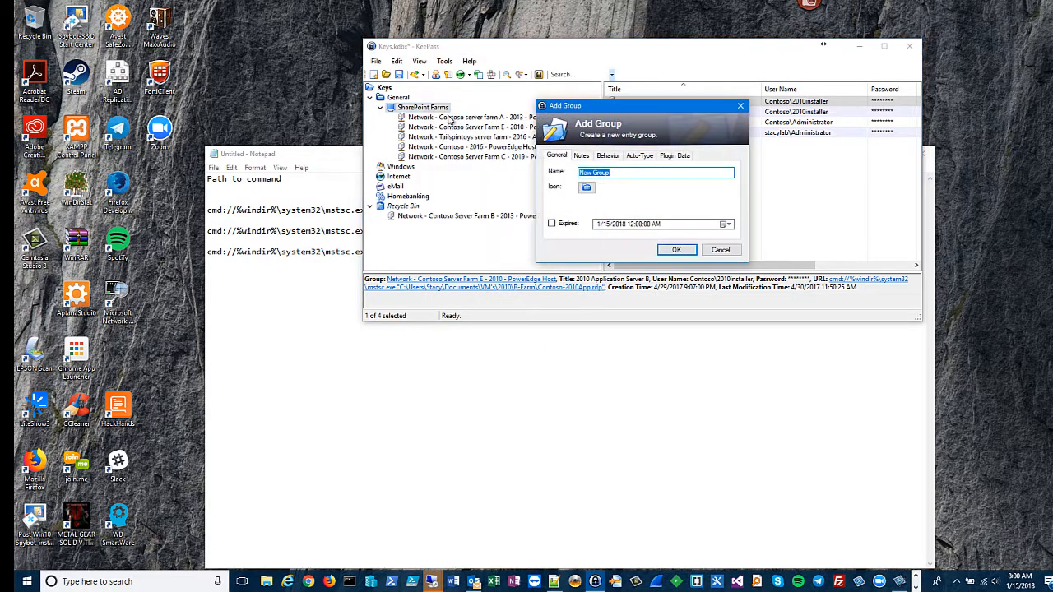
left_click(586, 188)
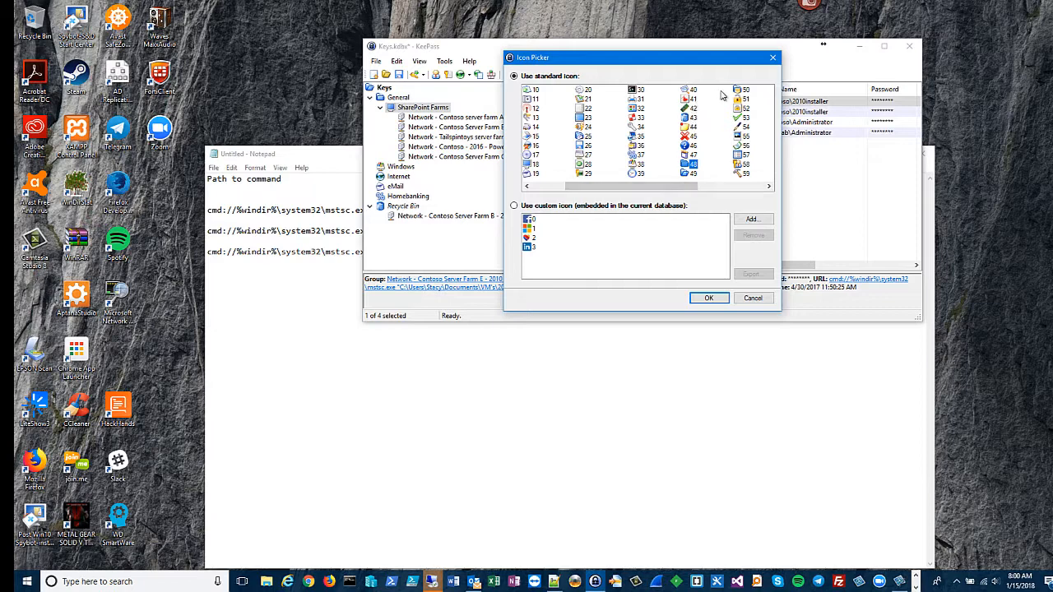
Pick standard icon 48 for the new group
left_click(768, 187)
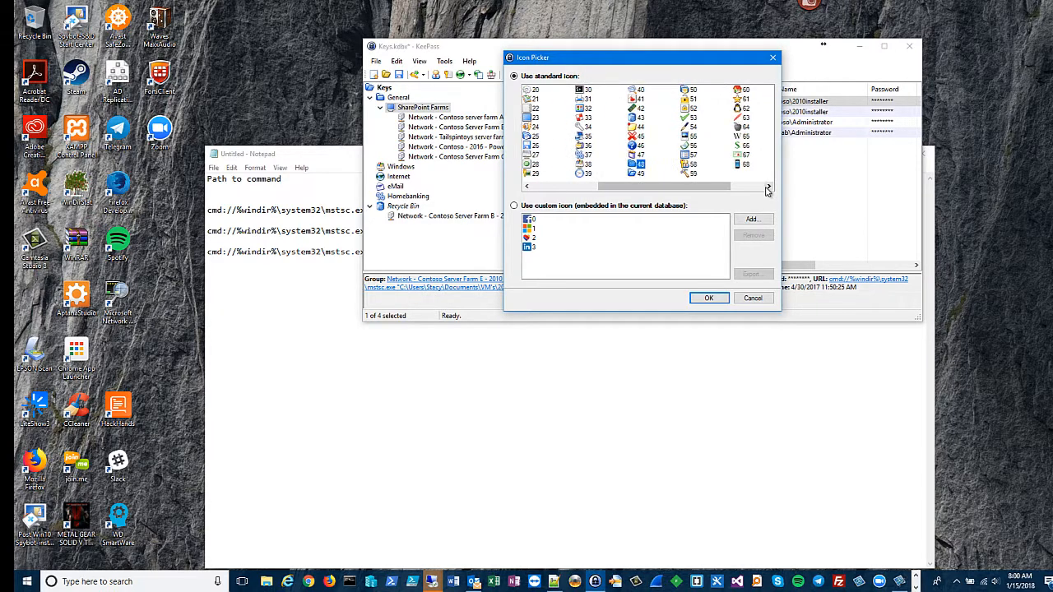
left_click(768, 187)
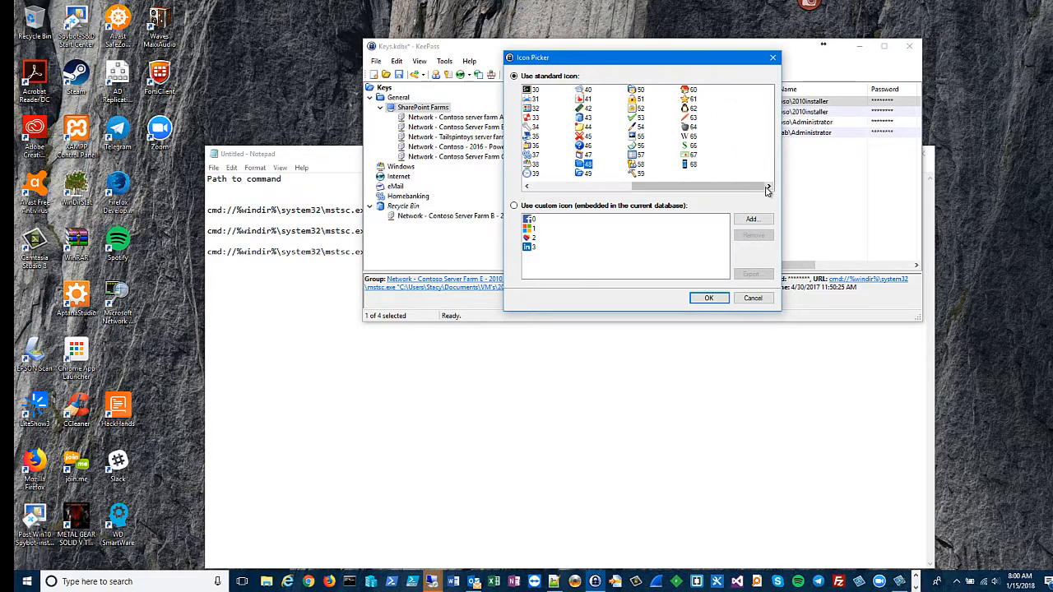
left_click_drag(737, 190, 711, 189)
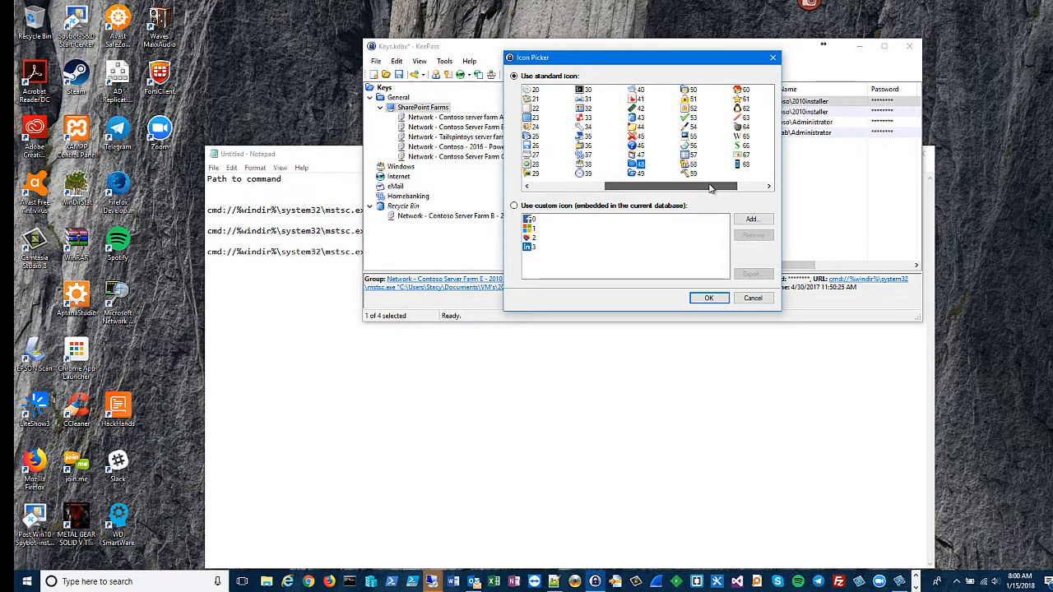
left_click_drag(711, 188, 530, 190)
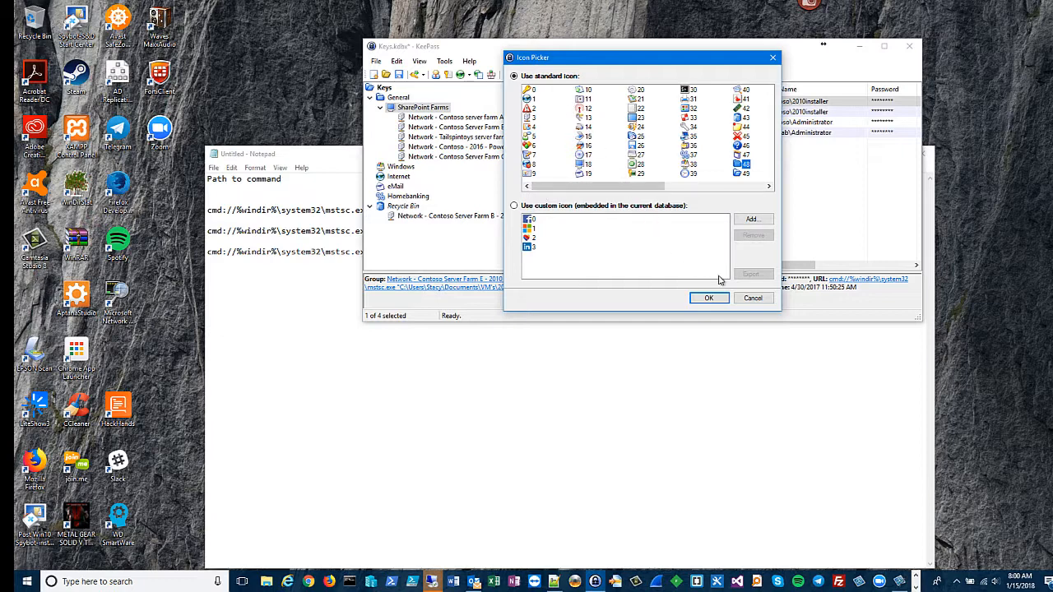
left_click(708, 300)
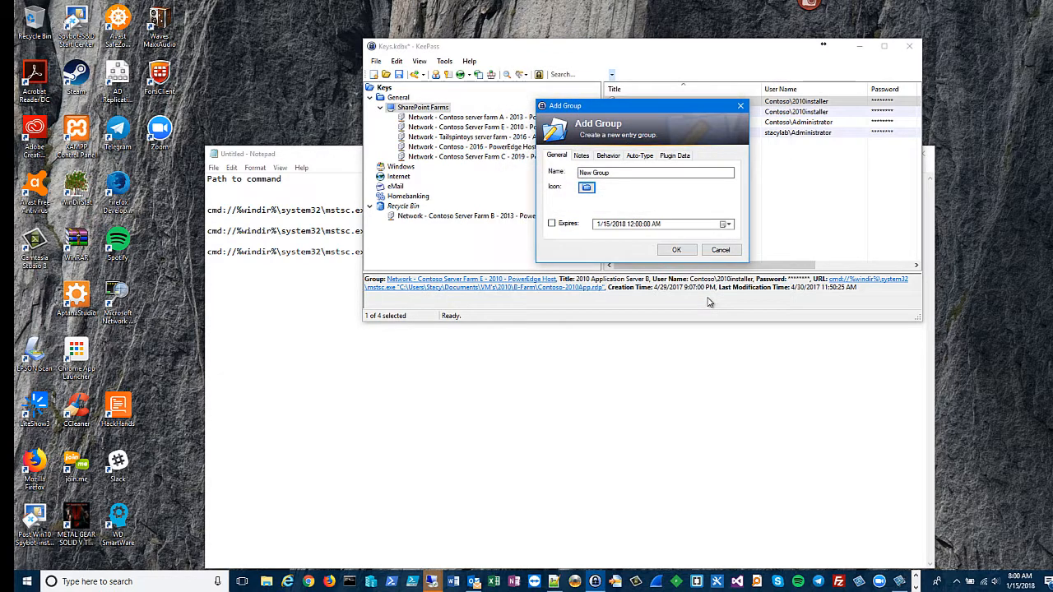
Name the group 'Network - Wingtip server farm D - 2016' and create it
left_click(606, 173)
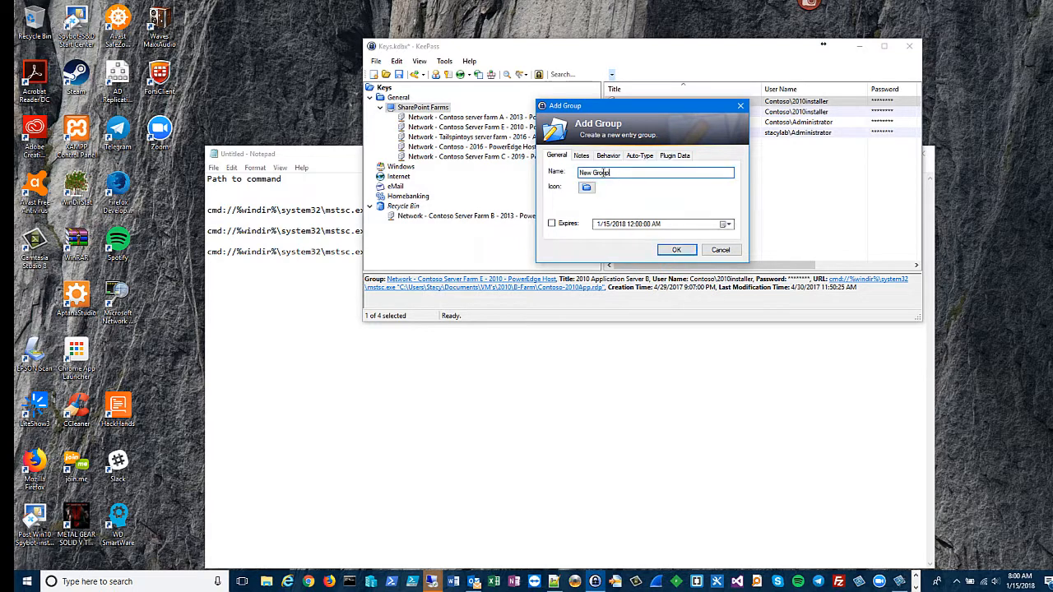
left_click_drag(609, 173, 574, 180)
type("r")
type("D")
key("BackSpace")
type("N")
key("BackSpace")
type("Wingtip server farm D - 2016")
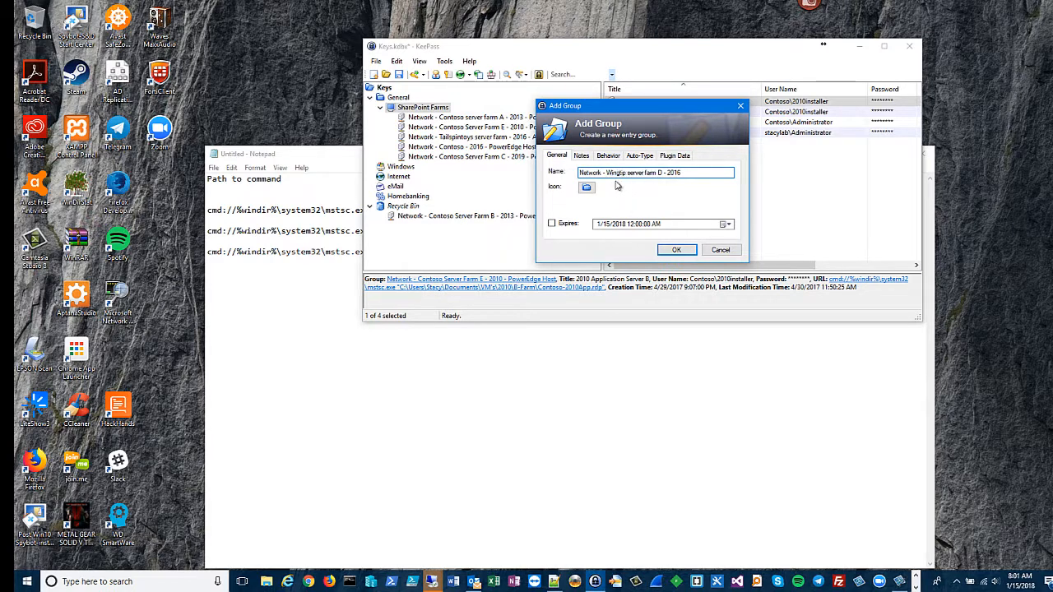
left_click(676, 250)
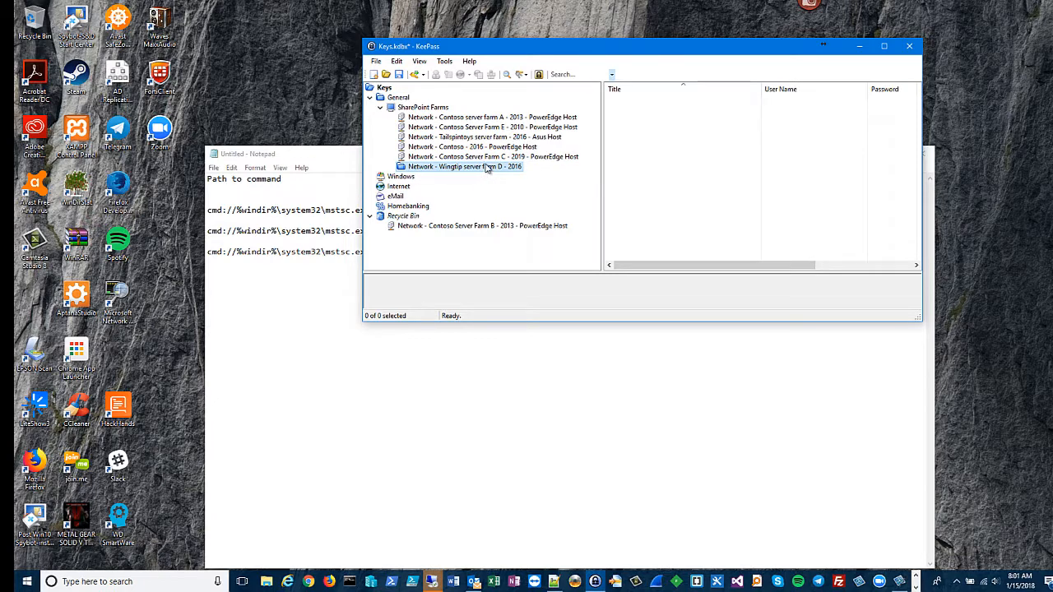
Duplicate the Contoso 2016 PowerEdge entry and move the copy into the Wingtip farm D group
left_click(324, 167)
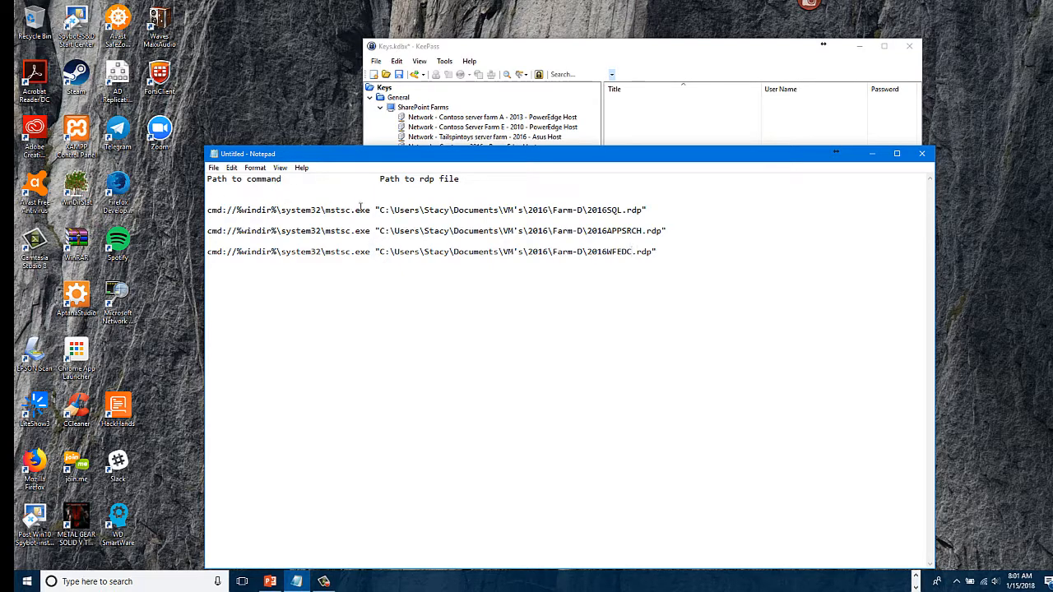
left_click(544, 52)
left_click(506, 149)
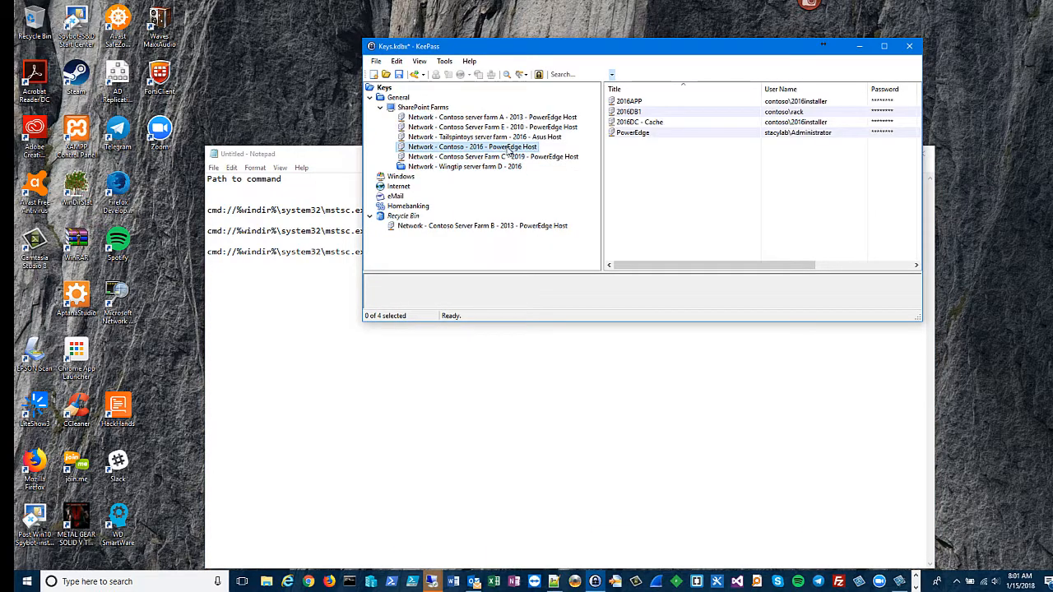
left_click(659, 134)
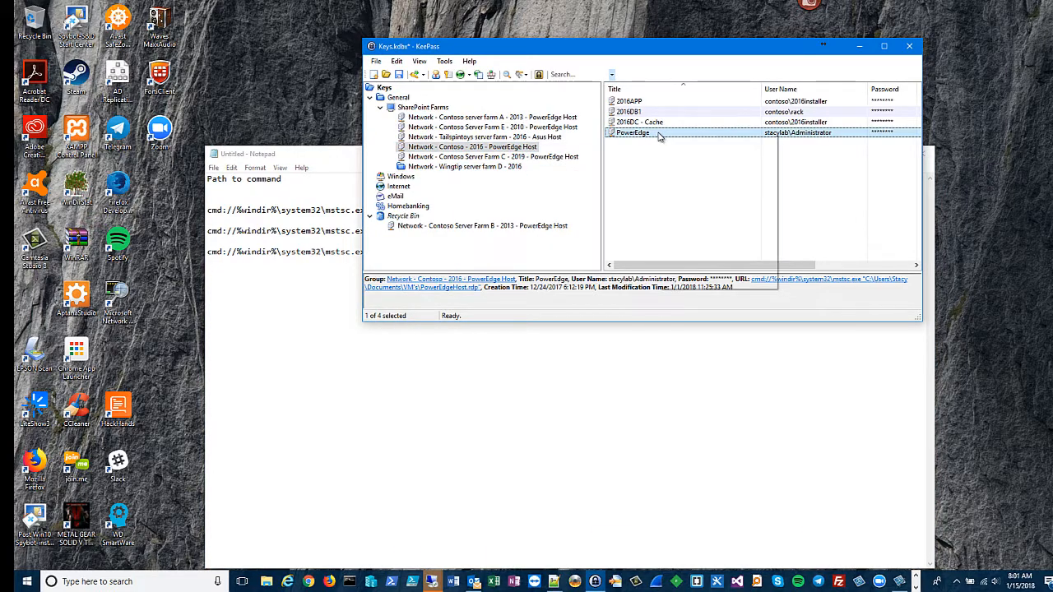
right_click(659, 134)
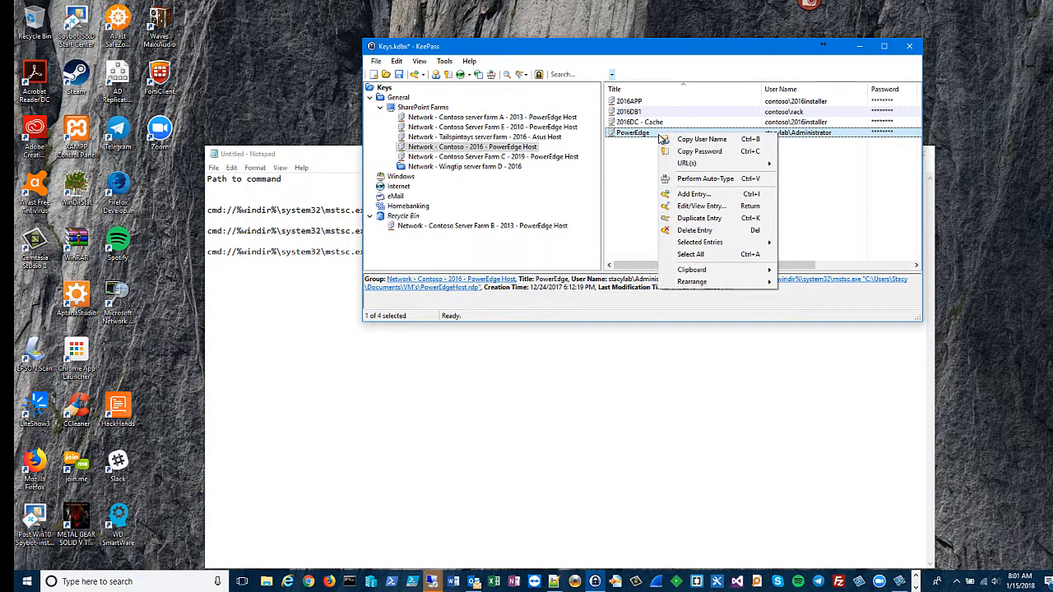
left_click(687, 219)
left_click(673, 234)
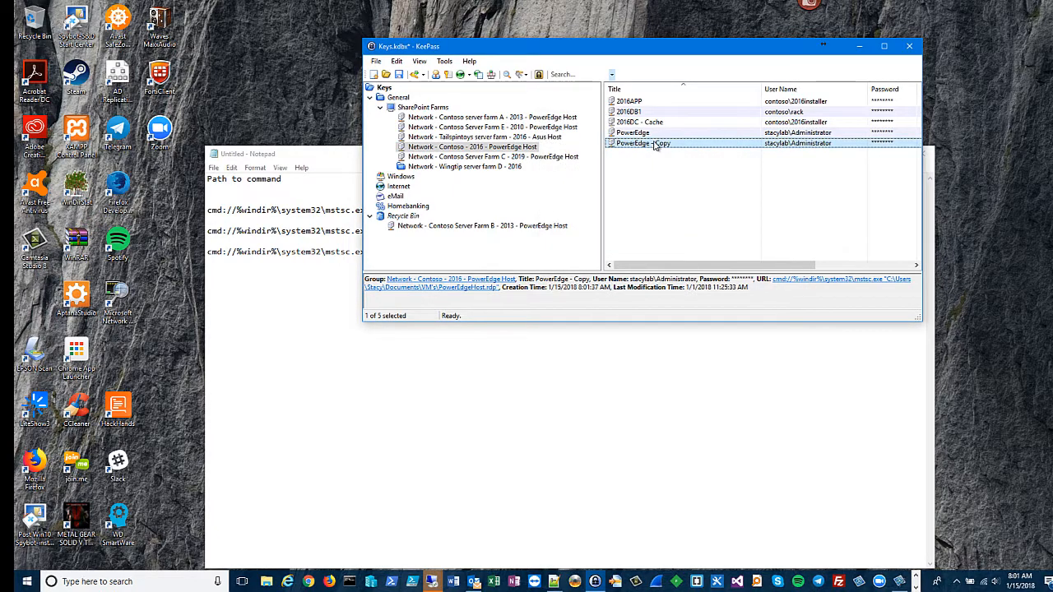
left_click_drag(633, 147, 496, 169)
left_click(496, 168)
Retitle the copy to PowerEdge and change its user name's domain to stacylab
left_click(634, 102)
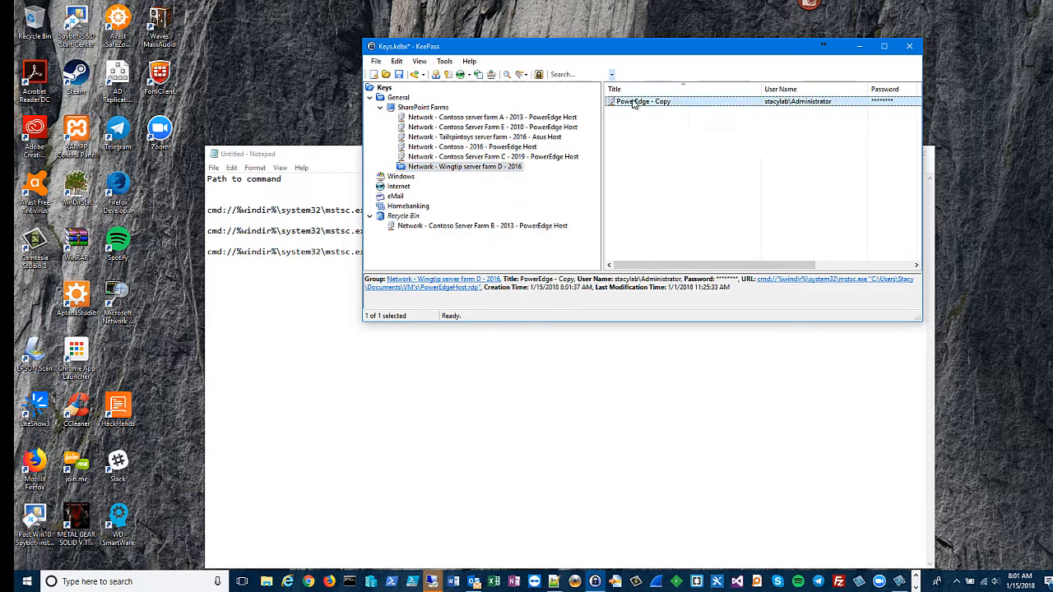
right_click(633, 102)
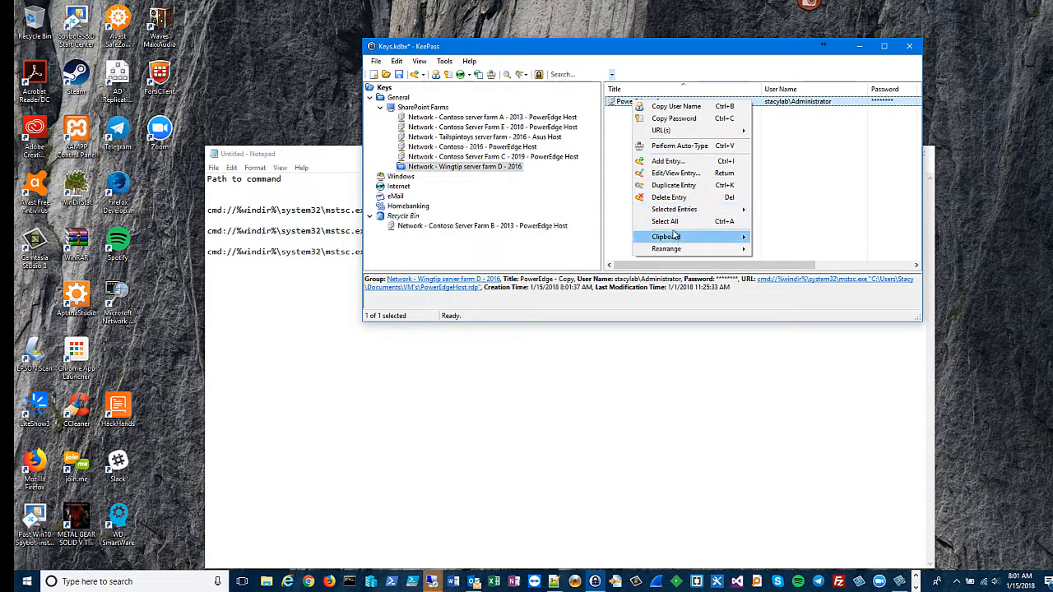
left_click(673, 173)
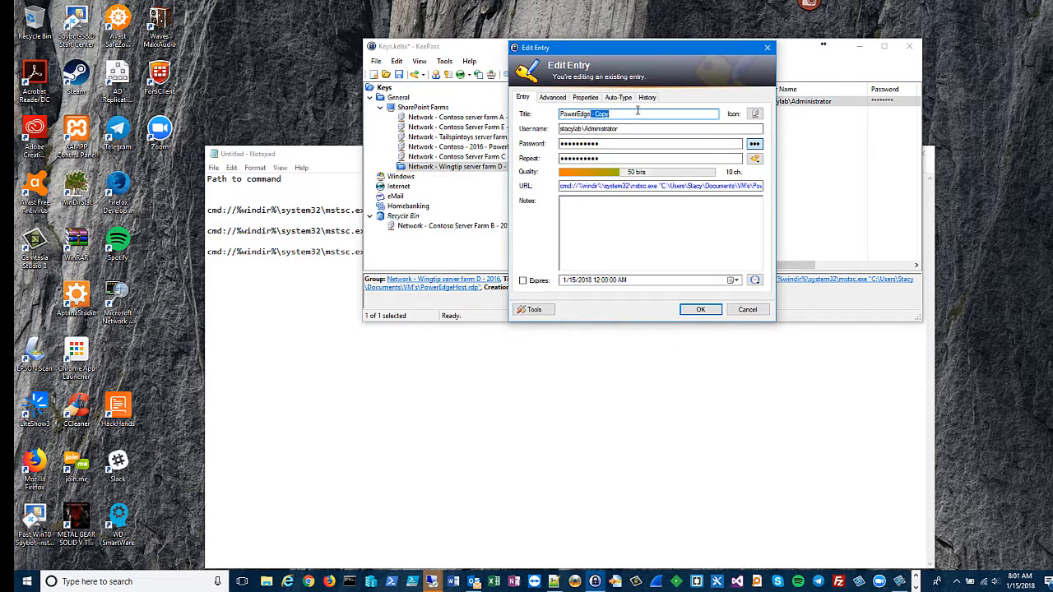
key("BackSpace")
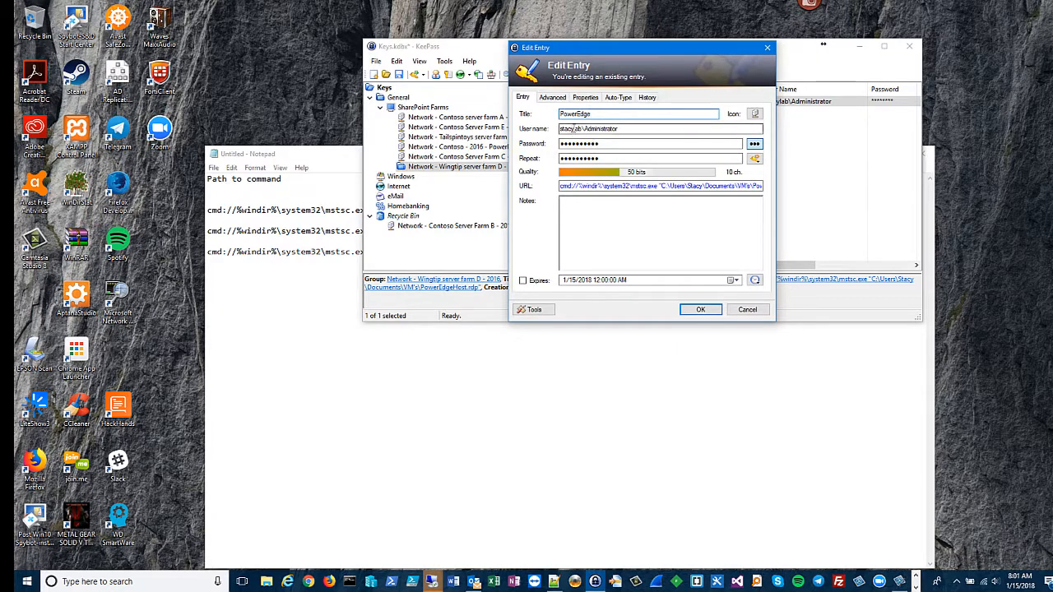
left_click_drag(574, 129, 581, 129)
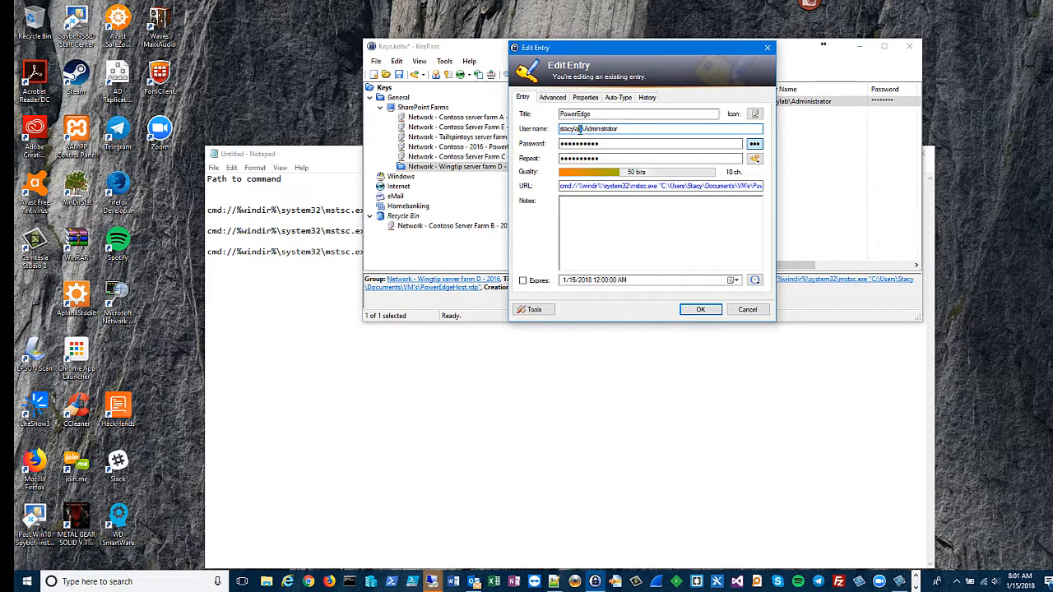
left_click_drag(584, 129, 541, 129)
type("wingt")
type("t")
type("ip")
key("BackSpace")
key("BackSpace")
key("BackSpace")
key("BackSpace")
key("BackSpace")
key("BackSpace")
key("BackSpace")
type("stacylab")
left_click(700, 310)
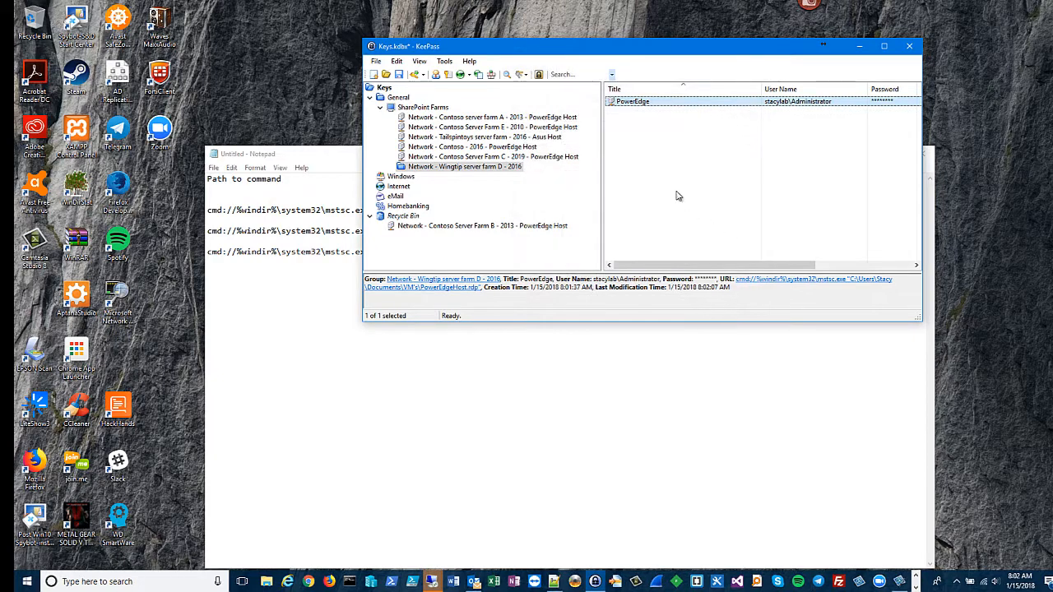
left_click(519, 148)
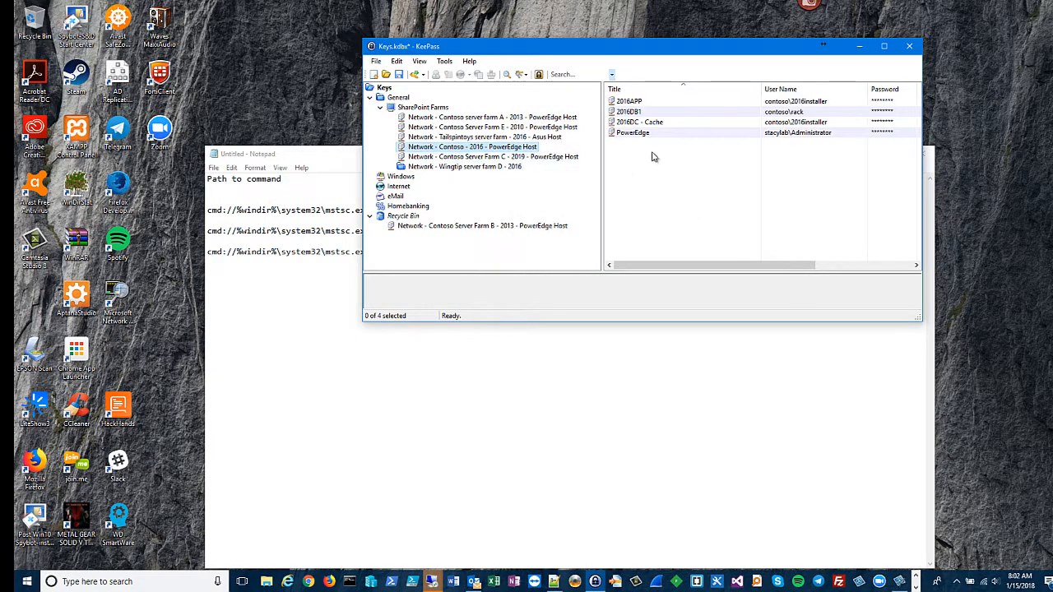
Duplicate the Contoso 2016APP entry into the Wingtip farm D group and open the copy for editing
left_click(649, 103)
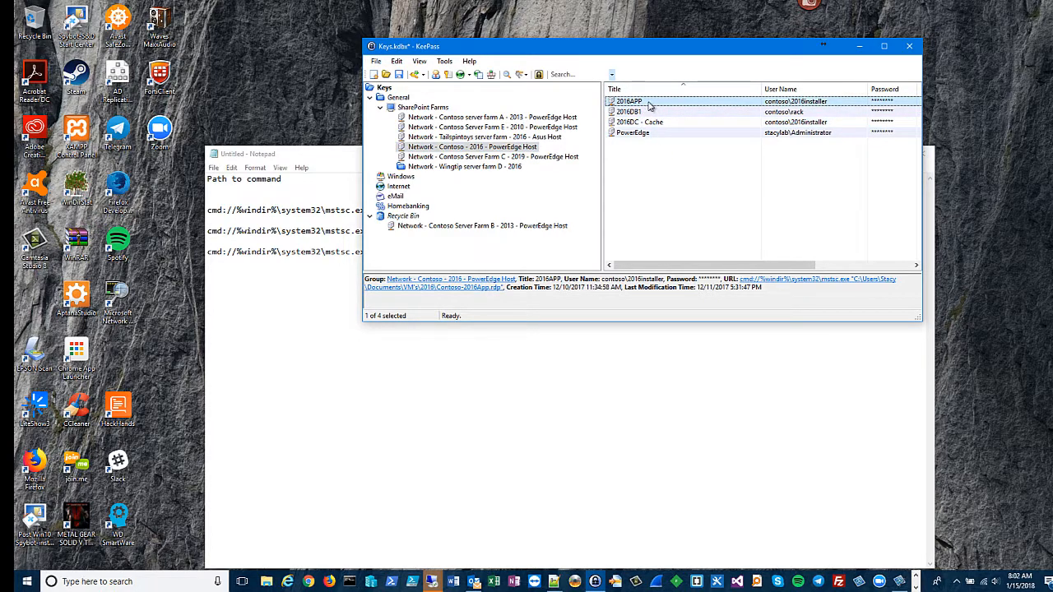
right_click(649, 104)
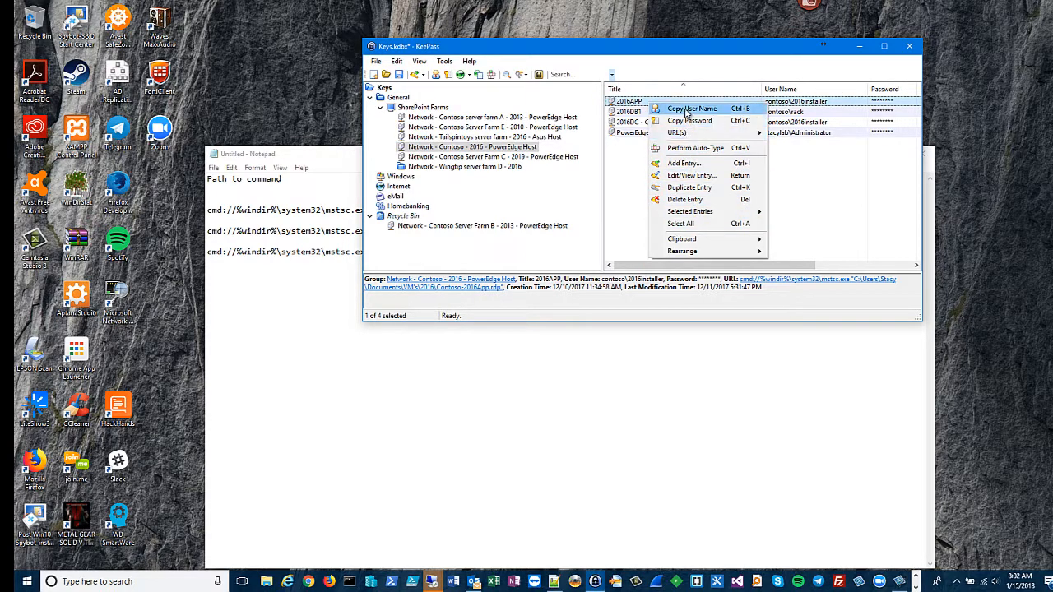
left_click(689, 189)
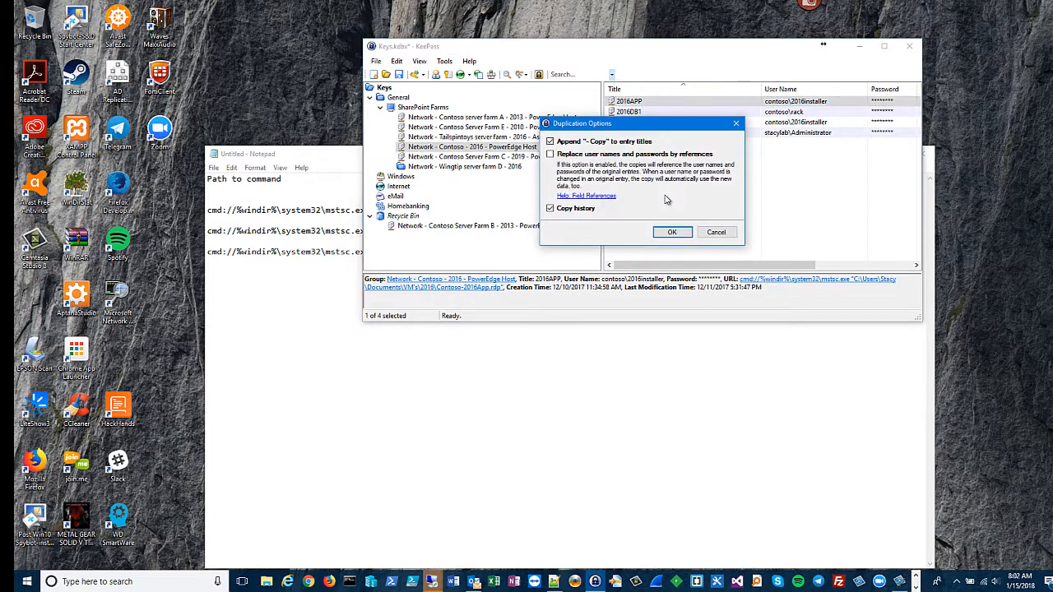
left_click(678, 237)
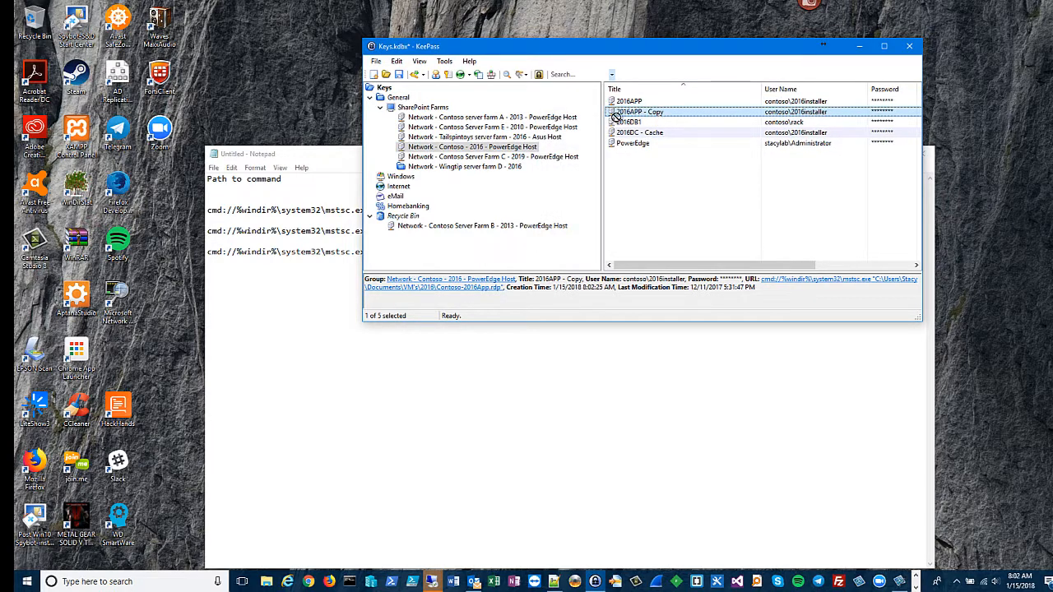
left_click_drag(639, 112, 518, 169)
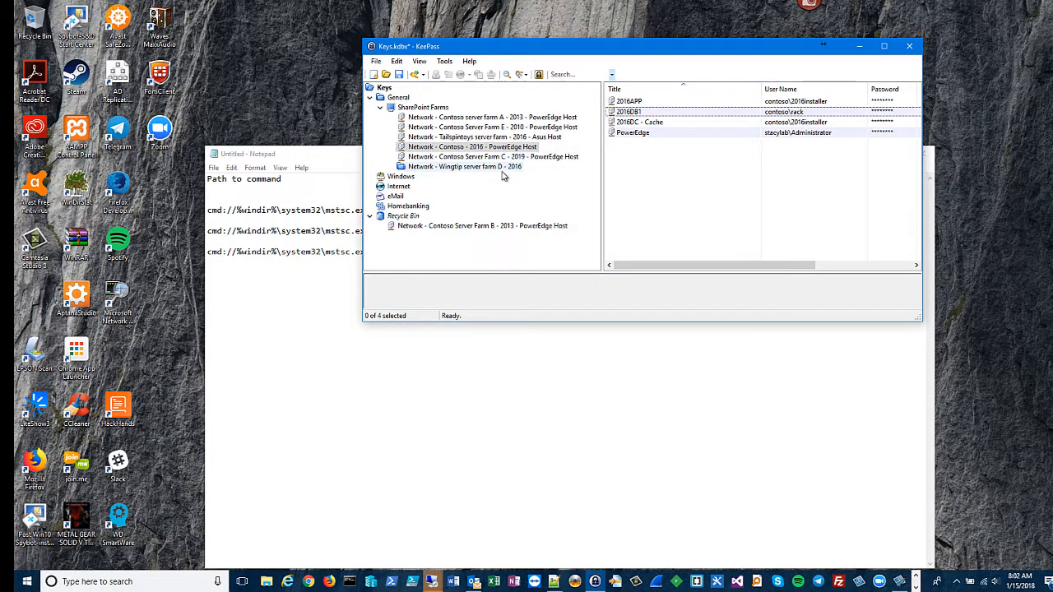
left_click(501, 168)
right_click(632, 102)
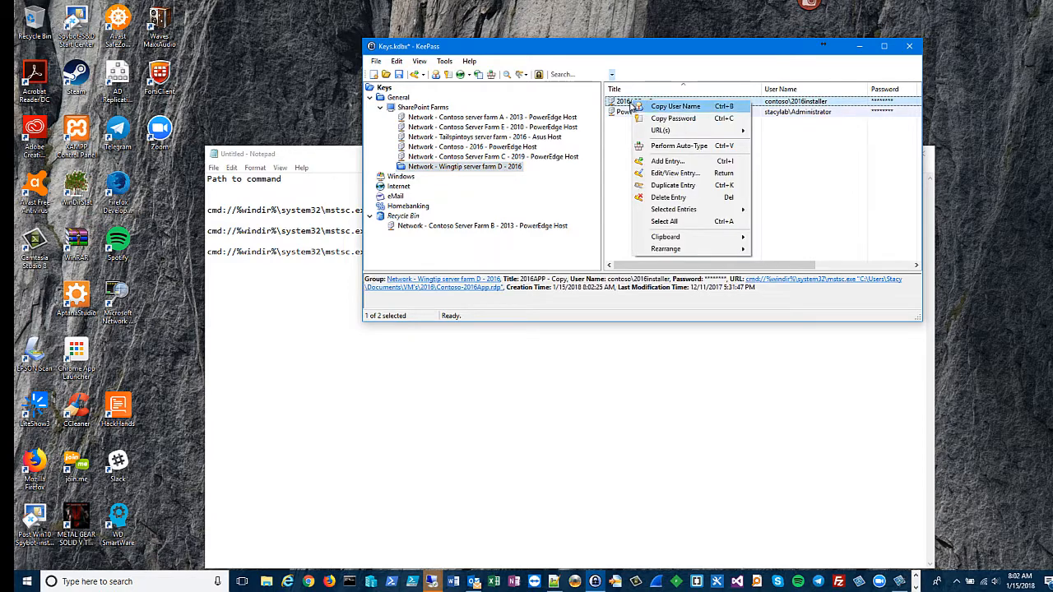
left_click(670, 175)
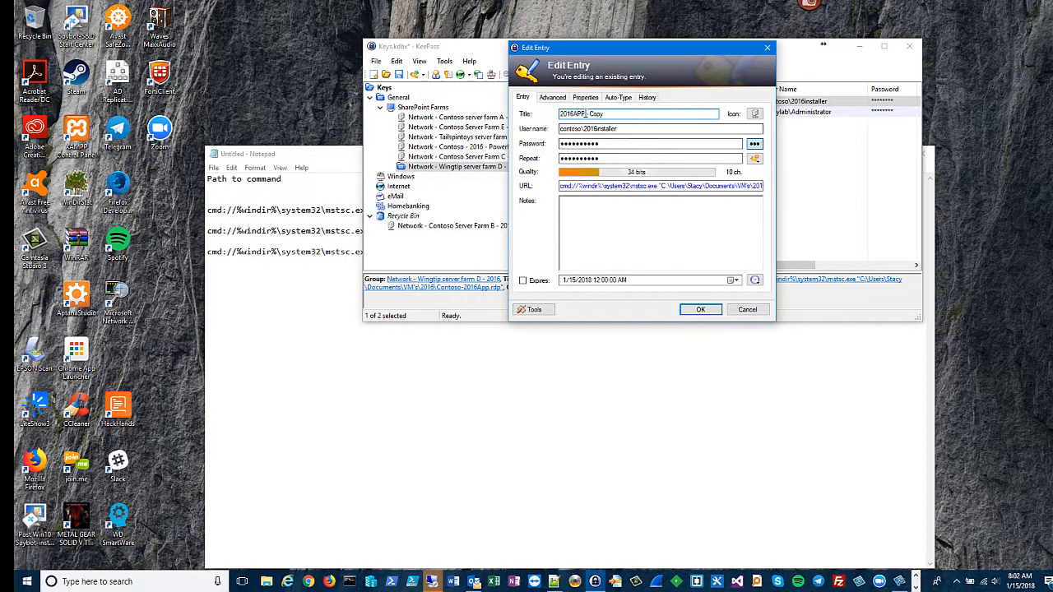
Retitle the copy to 2016APPSRCH and copy the 2016SP_Installer account name from the server notes
left_click_drag(585, 115, 617, 115)
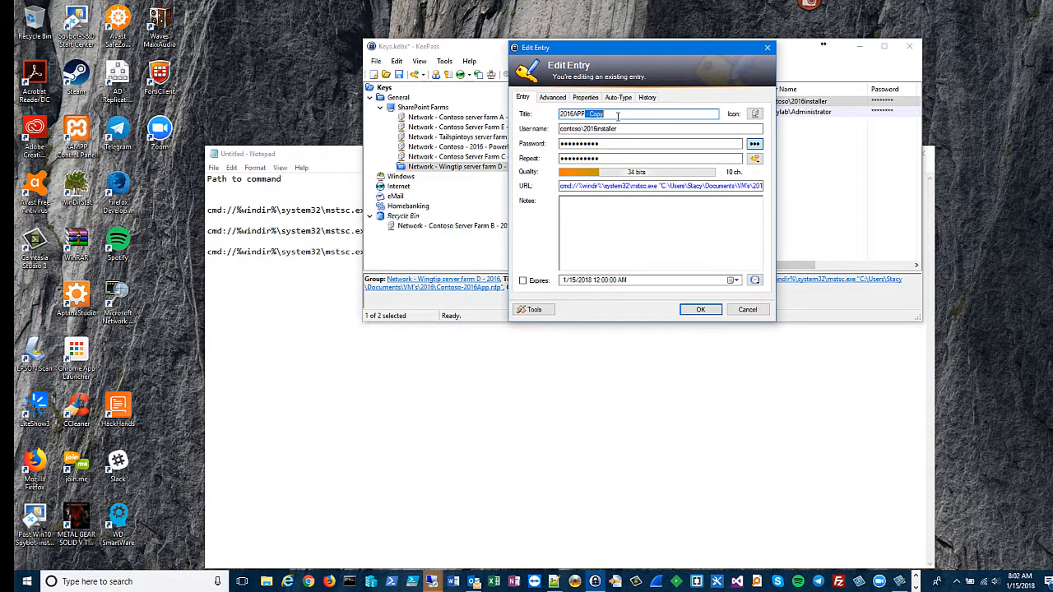
type("SF")
left_click(583, 129)
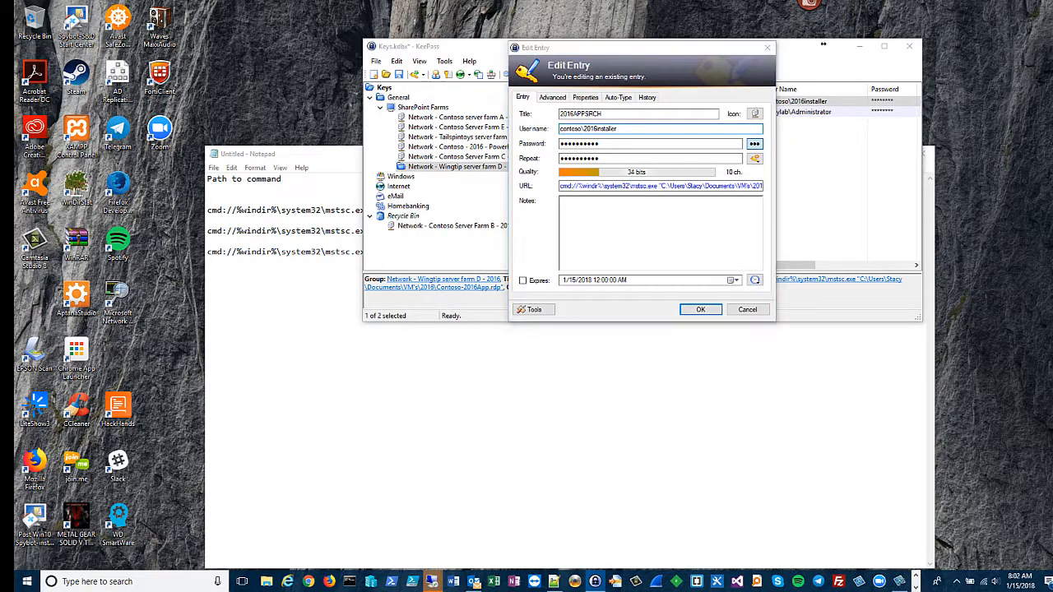
left_click(554, 582)
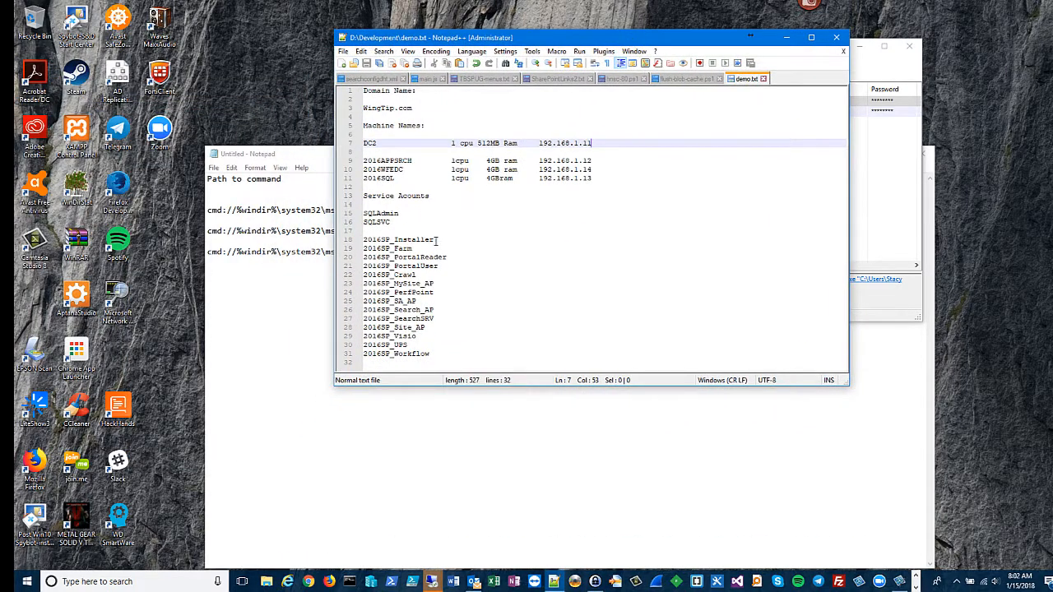
left_click_drag(436, 240, 360, 240)
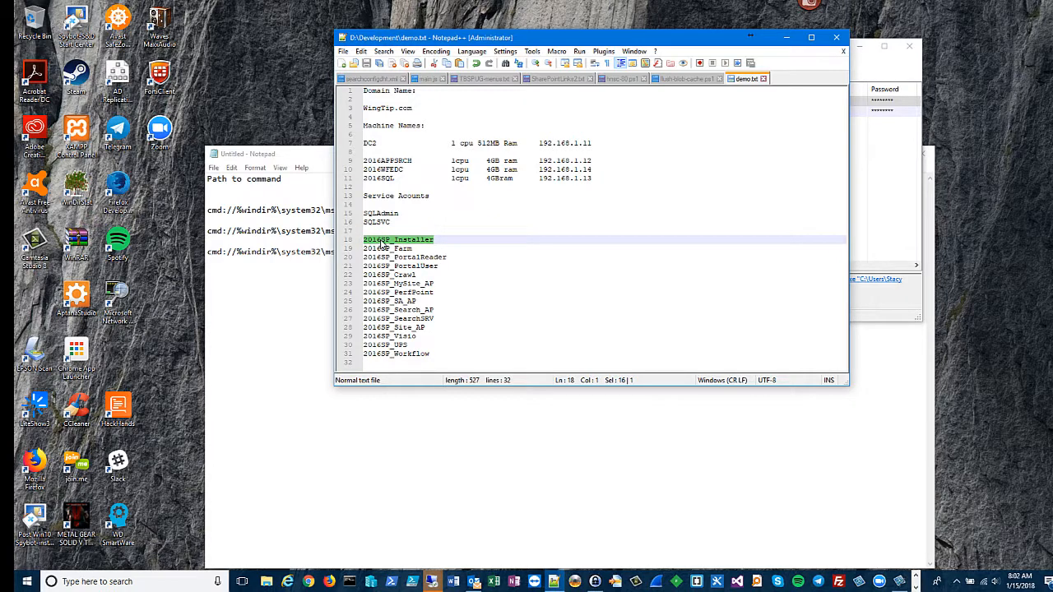
left_click_drag(394, 108, 354, 110)
left_click_drag(430, 239, 361, 240)
Set the user name to the 2016SP_Installer account on the wingtip domain, then open File Explorer
left_click(786, 37)
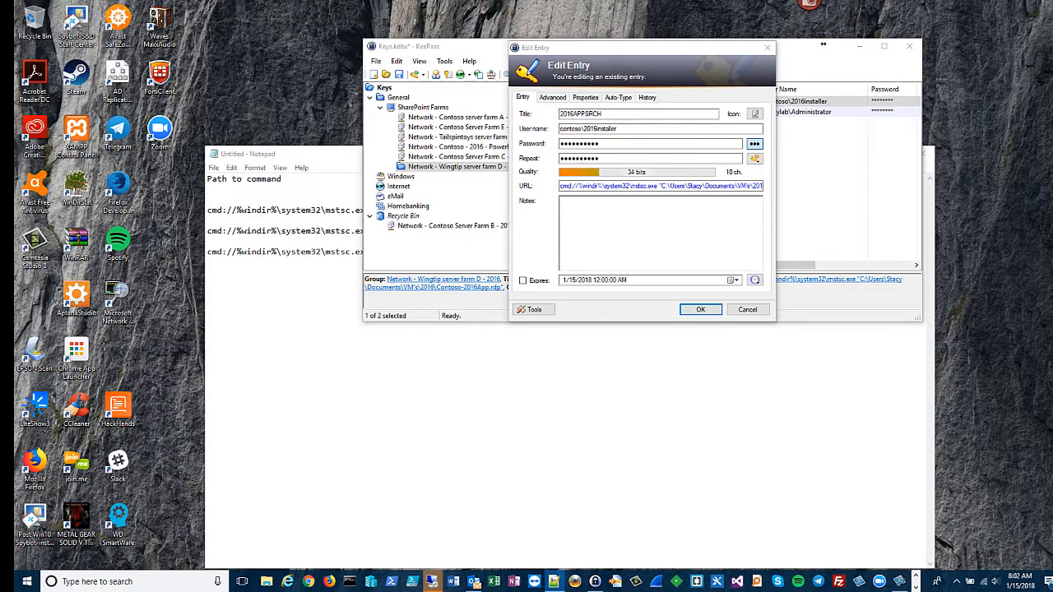
left_click(584, 128)
left_click_drag(584, 128, 616, 129)
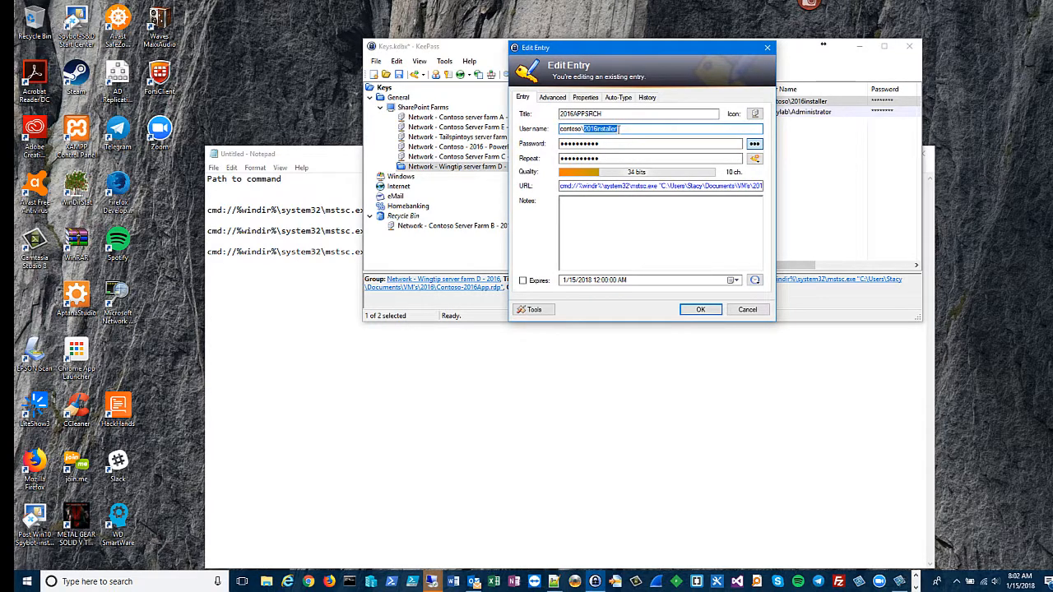
key("ctrl+v")
left_click_drag(582, 128, 555, 132)
type("wingtip")
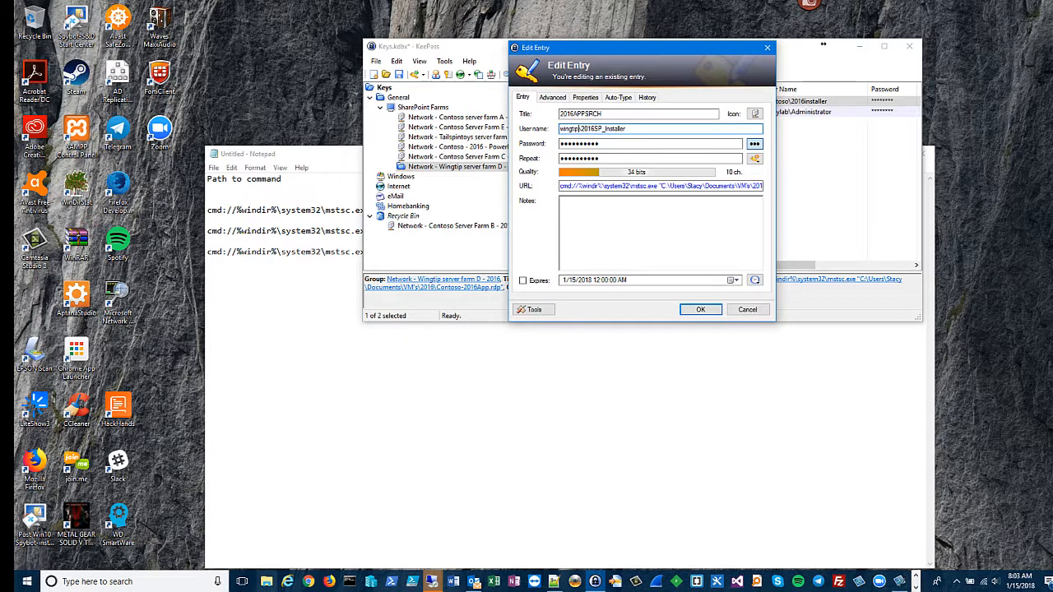
left_click(266, 582)
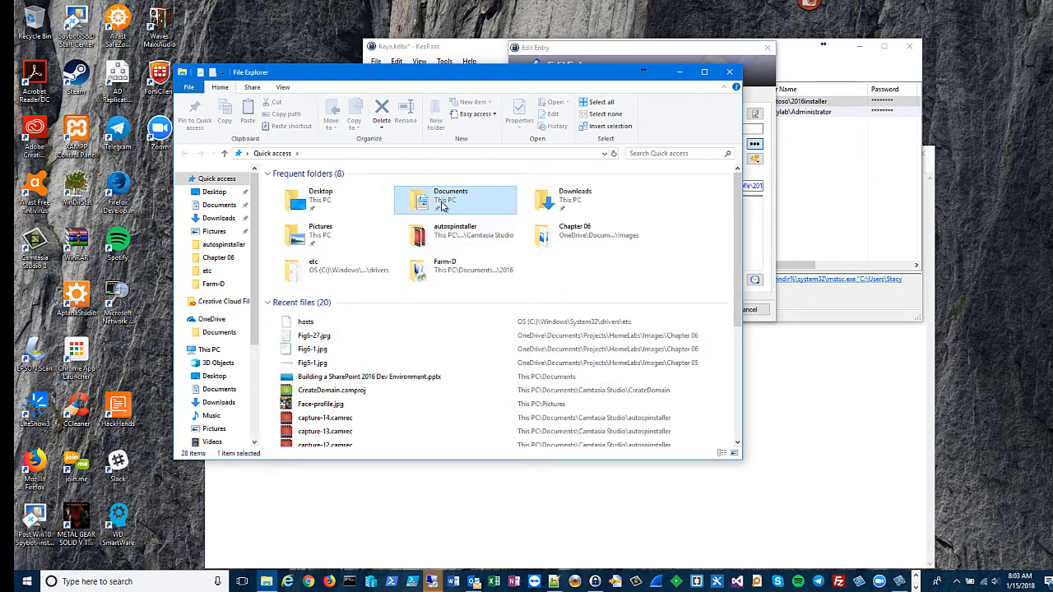
Navigate to the Documents > VM's > 2016 > Farm-D folder in File Explorer
double_click(440, 204)
double_click(292, 209)
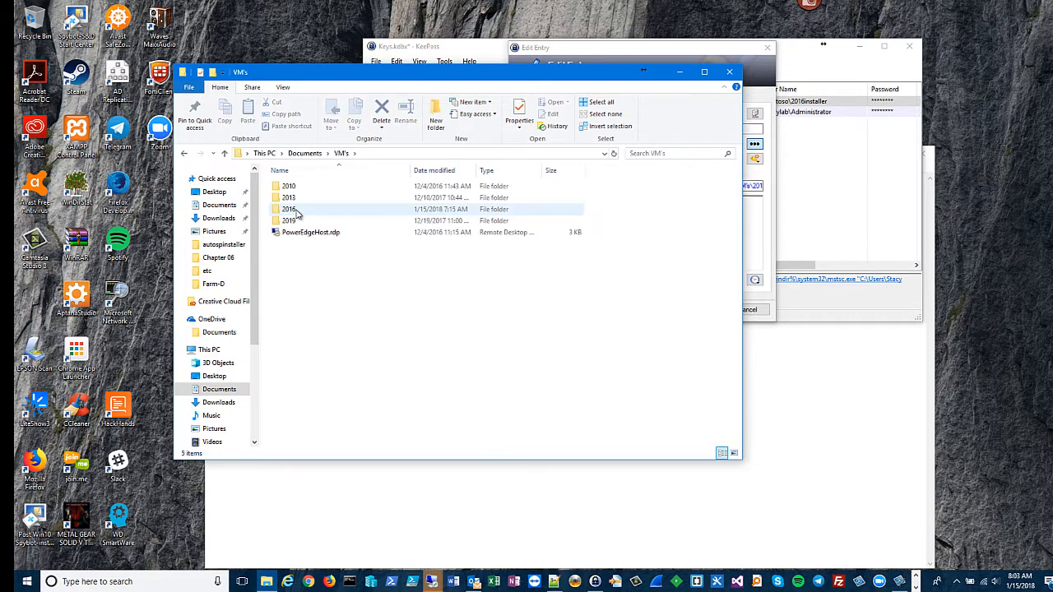
double_click(294, 211)
double_click(296, 197)
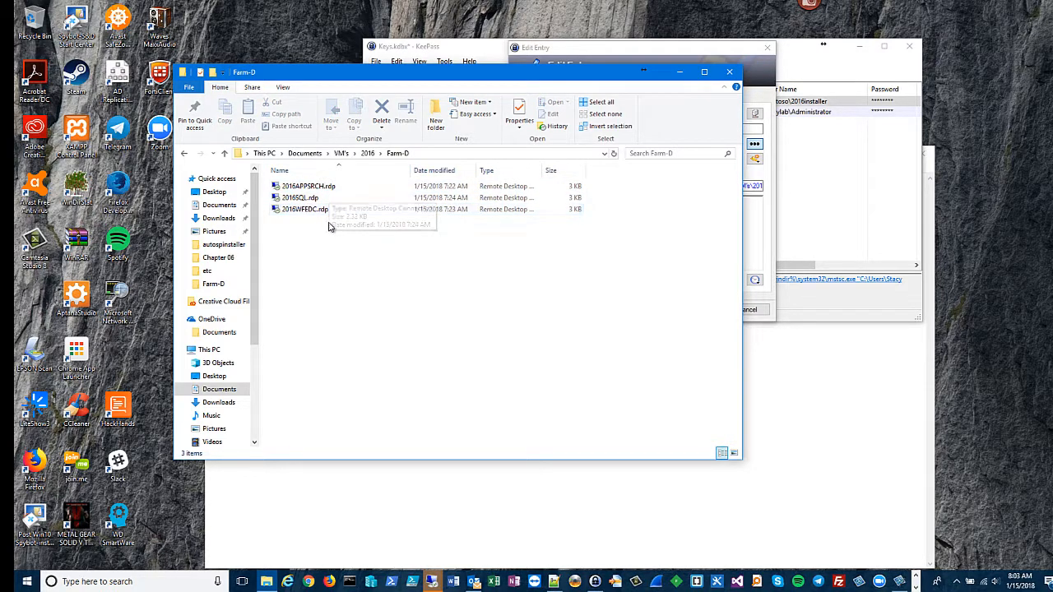
Open 2016APPSRCH.rdp's connection settings and check its computer address and user name
right_click(341, 188)
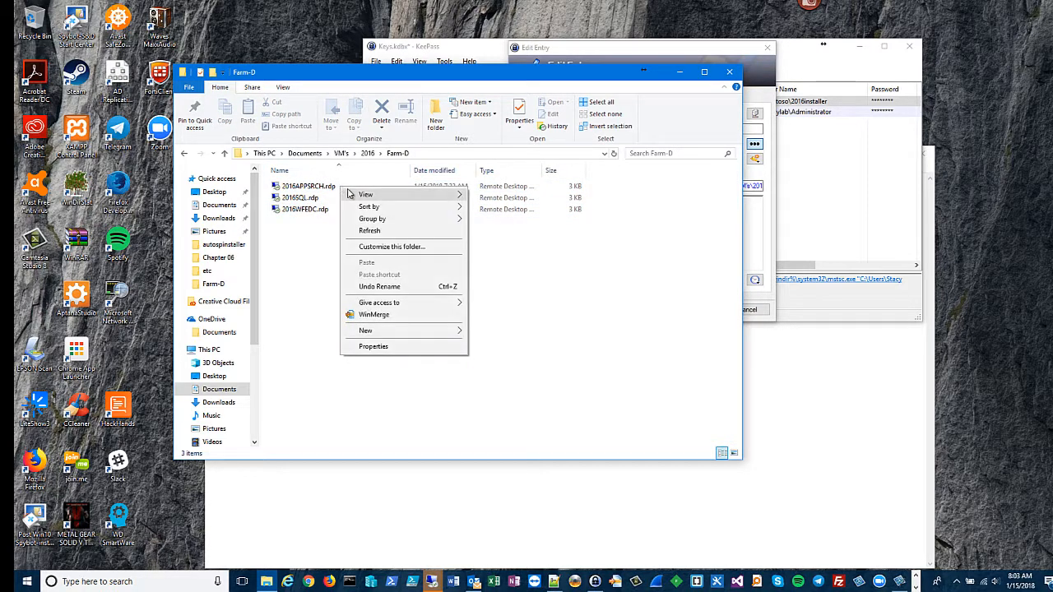
mouse_move(346, 195)
right_click(319, 187)
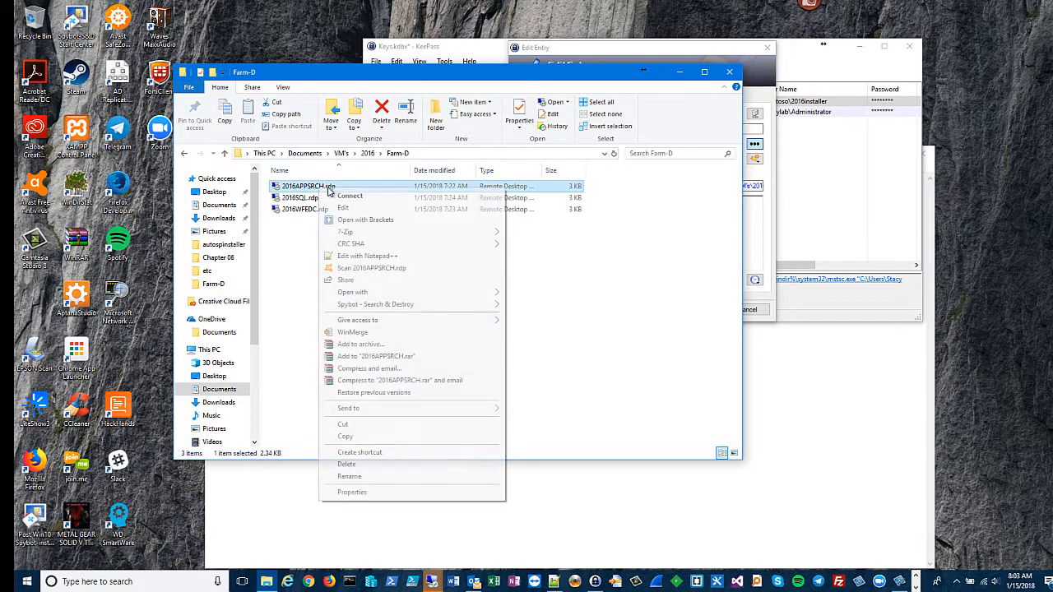
left_click(348, 209)
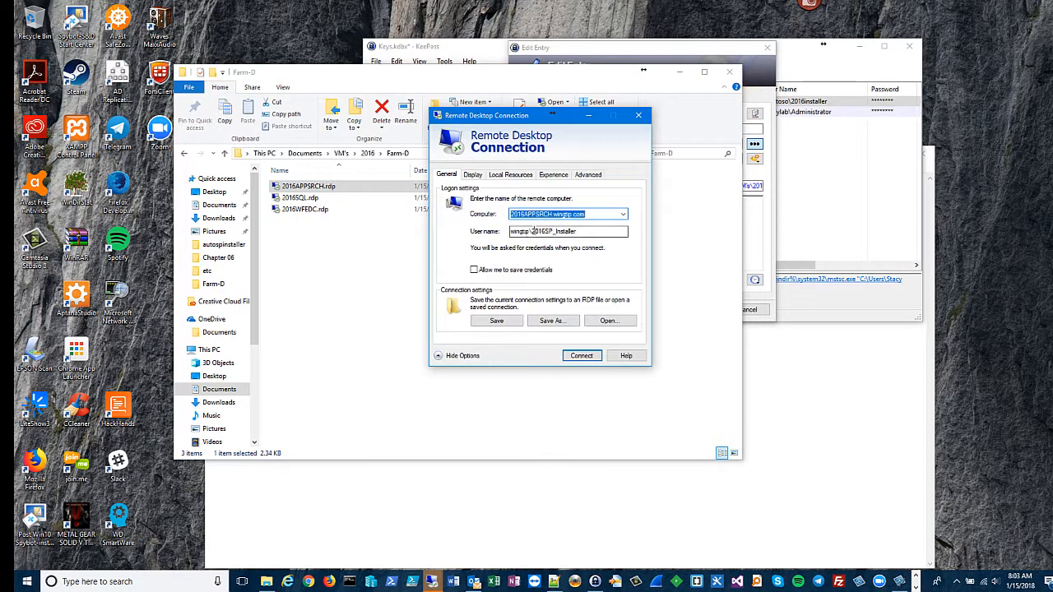
left_click(586, 214)
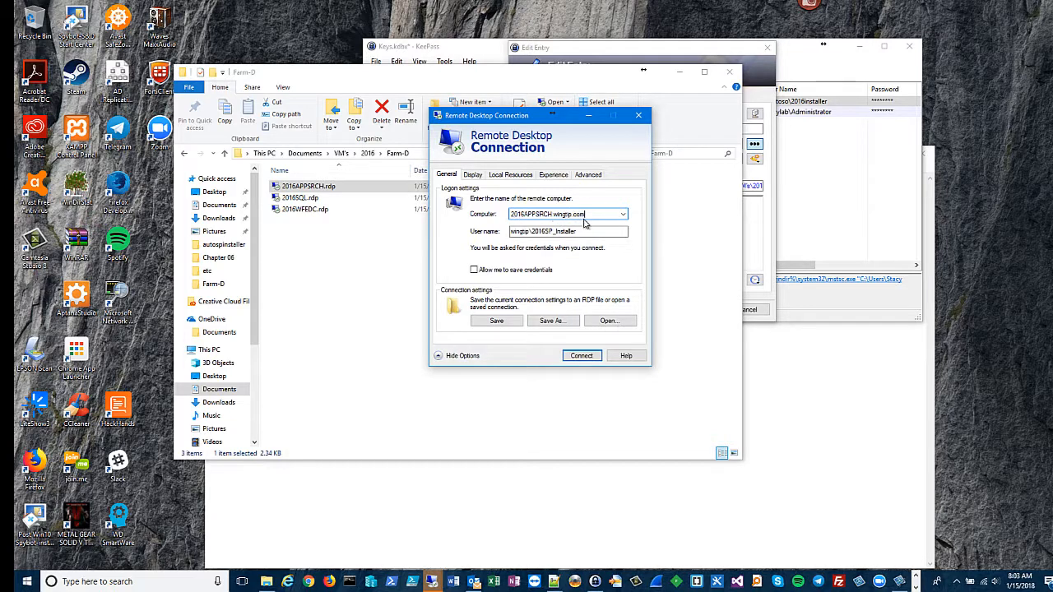
left_click(579, 231)
Test connecting to 2016APPSRCH, accept the publisher warning, then cancel the credential prompt
left_click(581, 355)
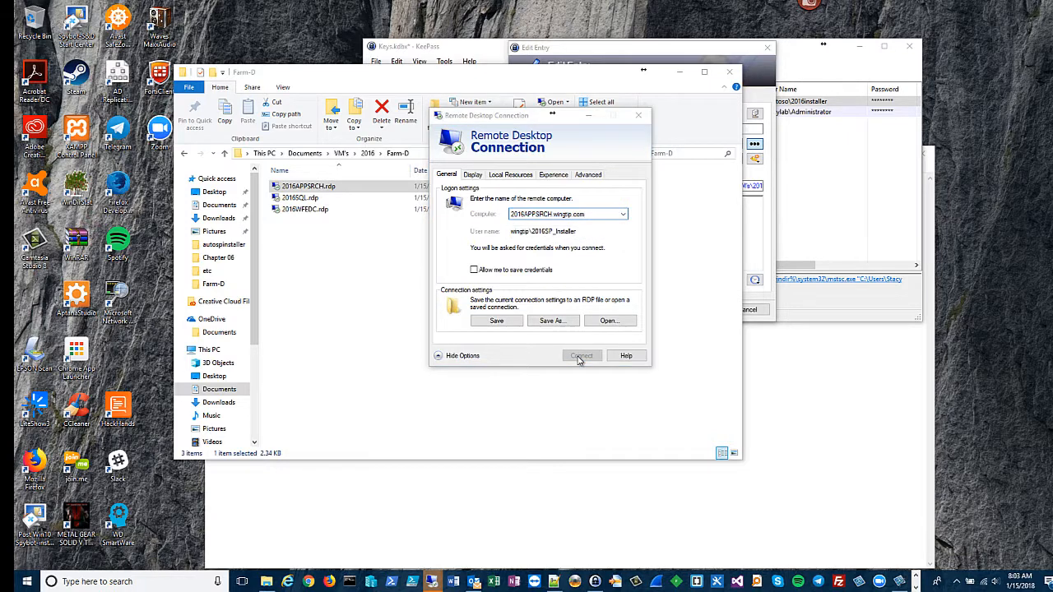
left_click(618, 304)
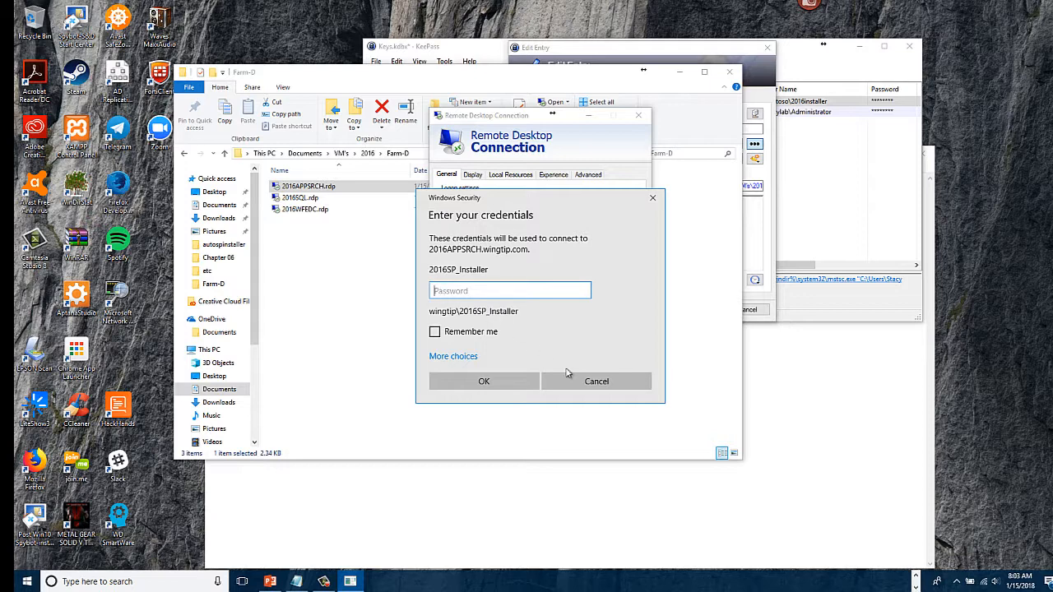
left_click(596, 381)
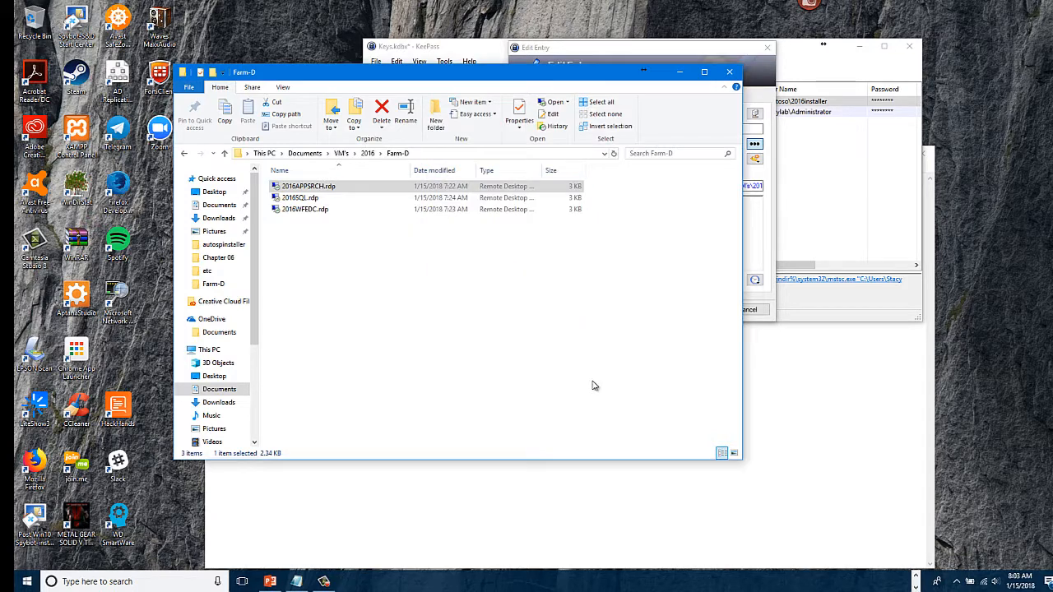
Review 2016SQL.rdp's connection settings, then close them
right_click(334, 203)
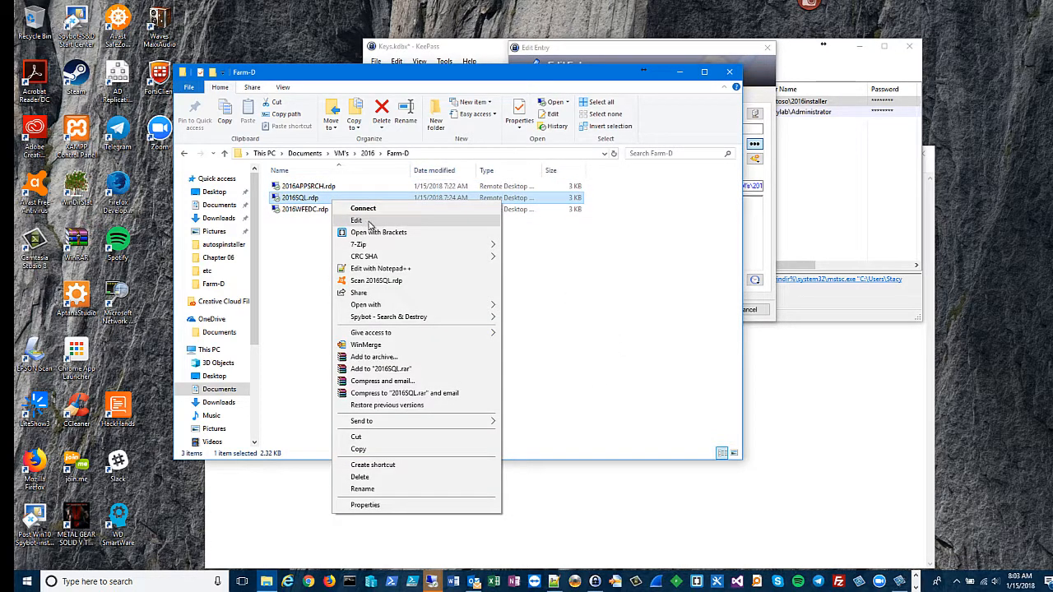
left_click(358, 220)
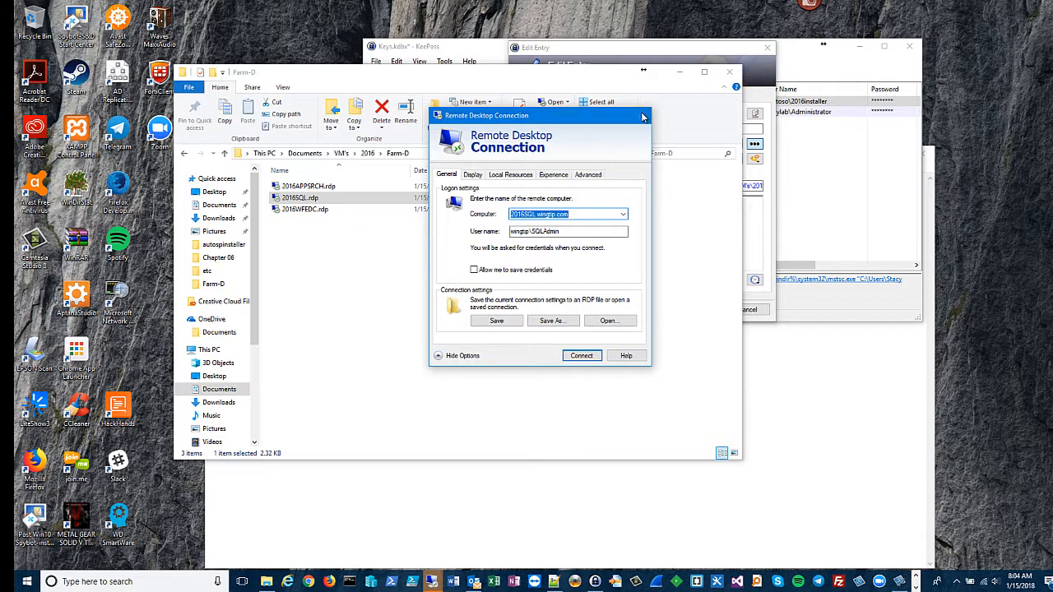
left_click(638, 115)
Try connecting with 2016WFEDC.rdp, dismiss the failed-connection error and close its settings
right_click(363, 212)
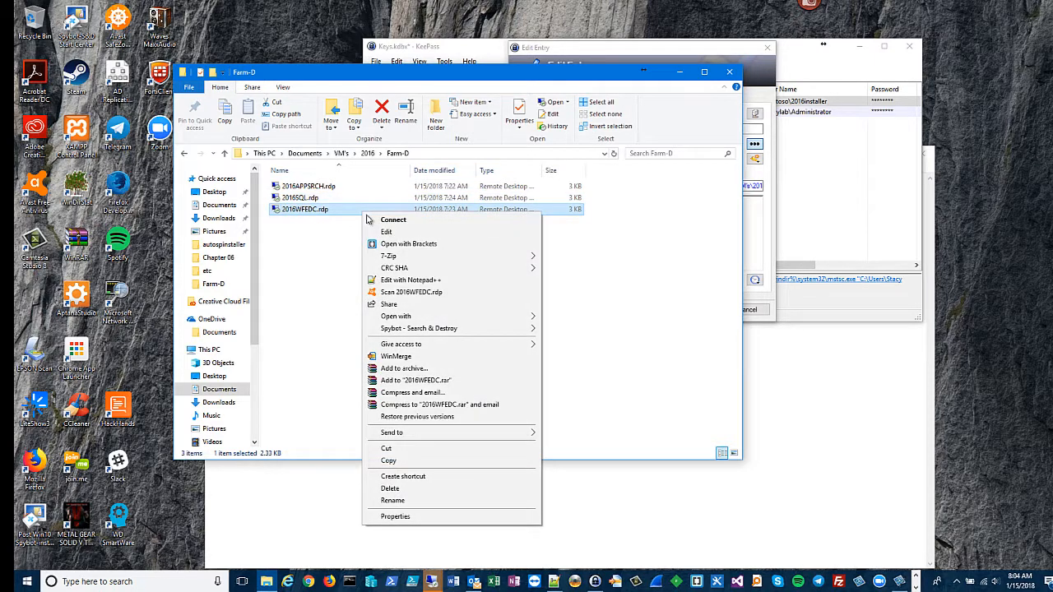
left_click(388, 233)
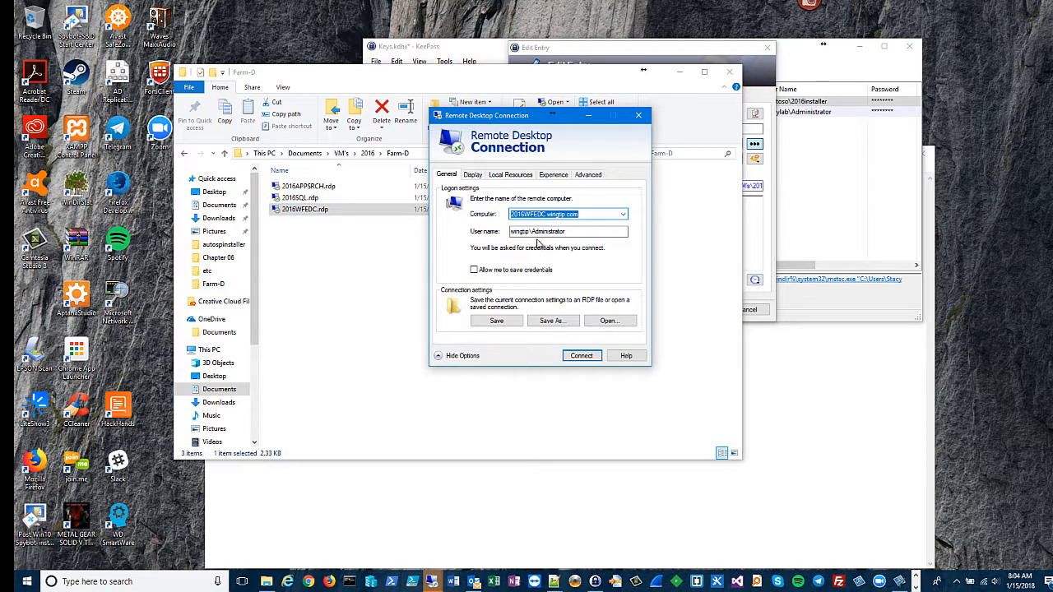
left_click(581, 356)
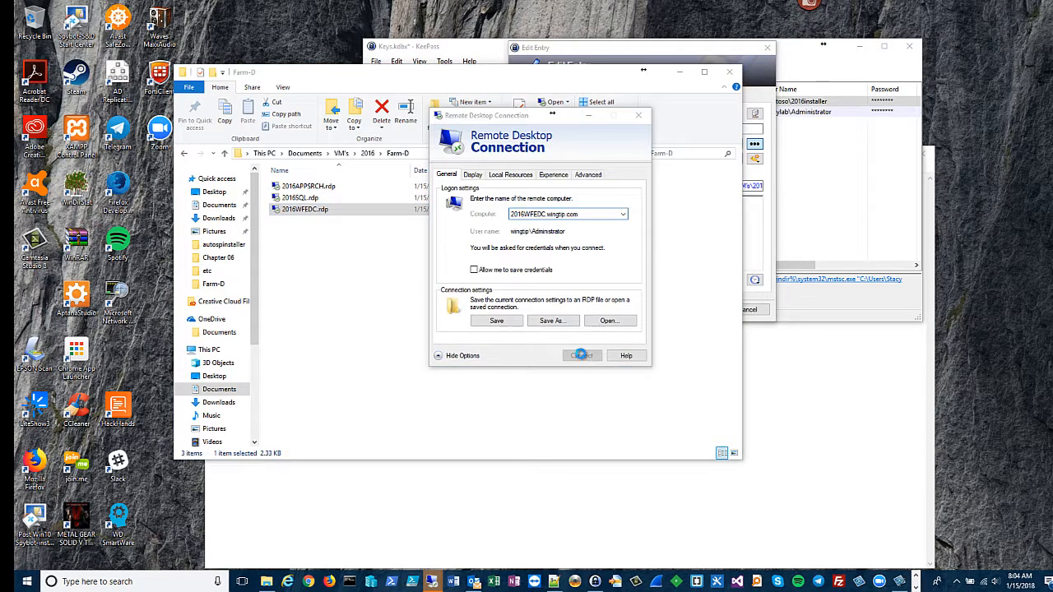
left_click(610, 303)
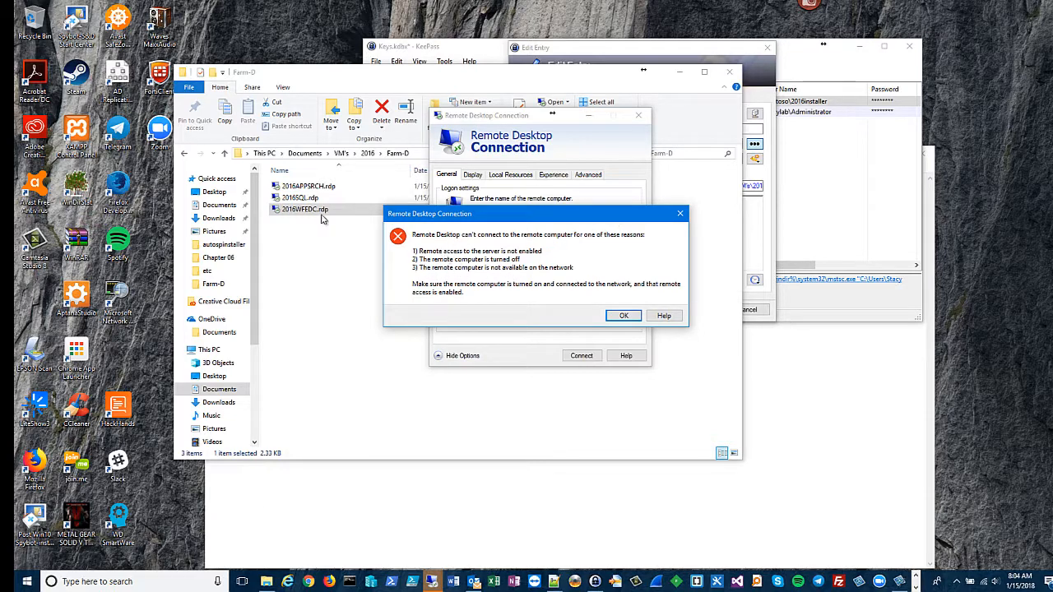
left_click(680, 214)
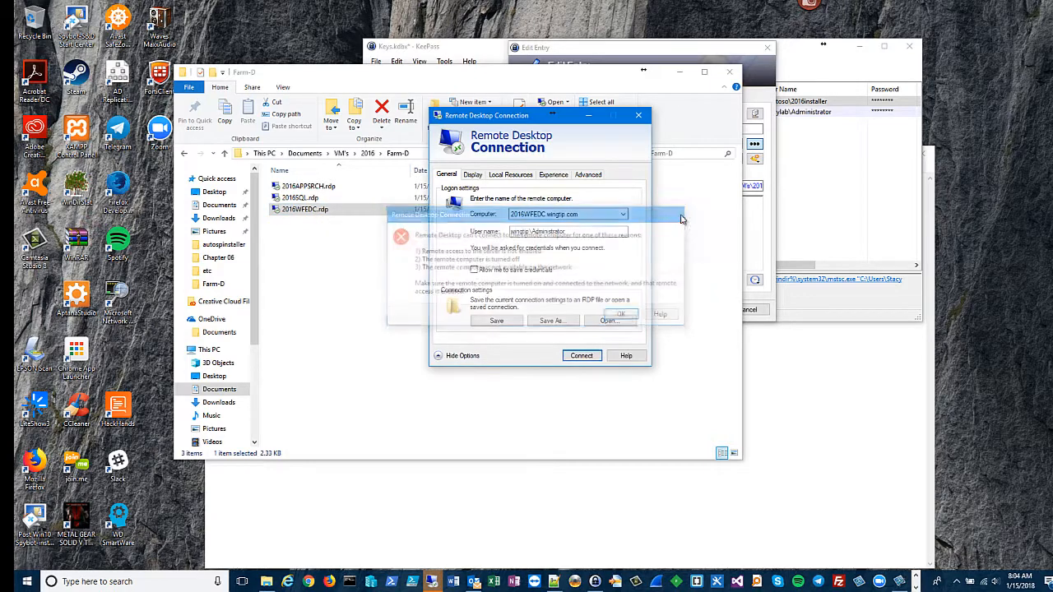
left_click(639, 115)
Launch the 2016SQL.rdp connection despite the unknown-publisher warning, then return to KeePass
right_click(343, 202)
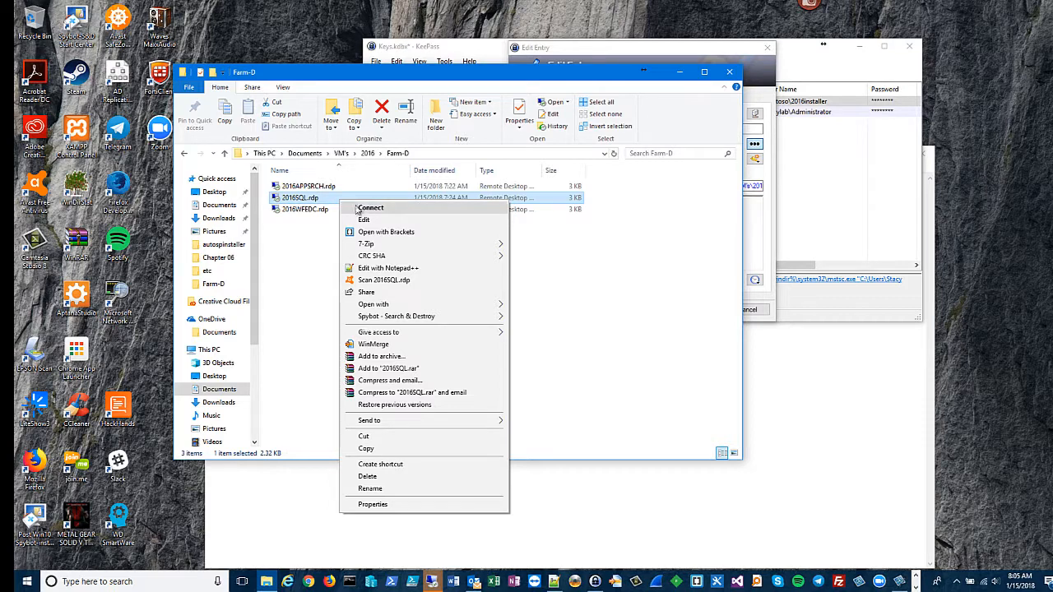
left_click(362, 209)
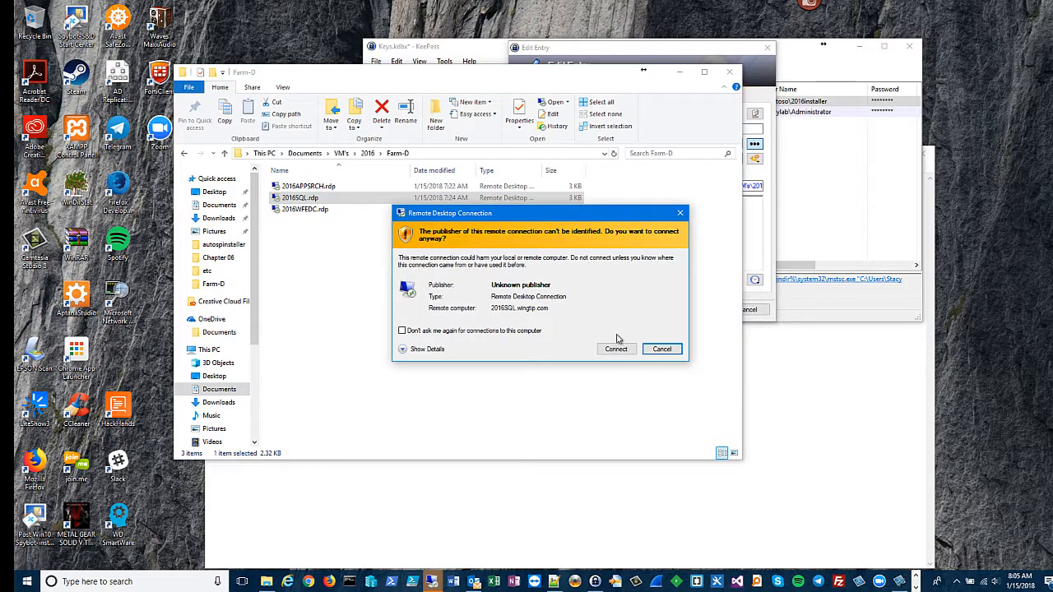
left_click(611, 351)
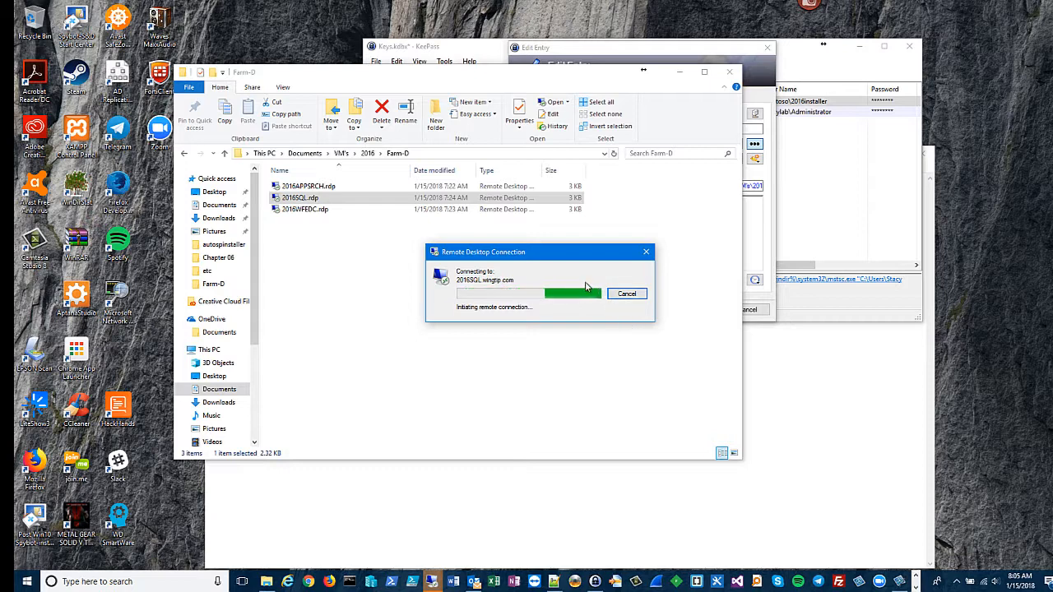
left_click(632, 51)
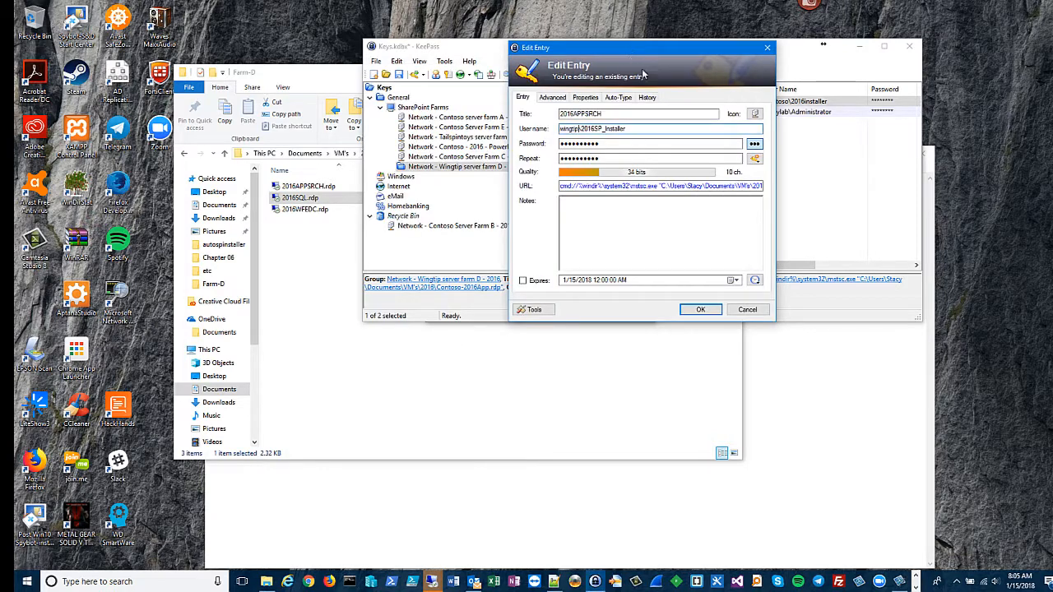
Replace the 2016APPSRCH entry's URL with the Farm-D 2016APPSRCH mstsc command from Notepad and save
left_click(655, 188)
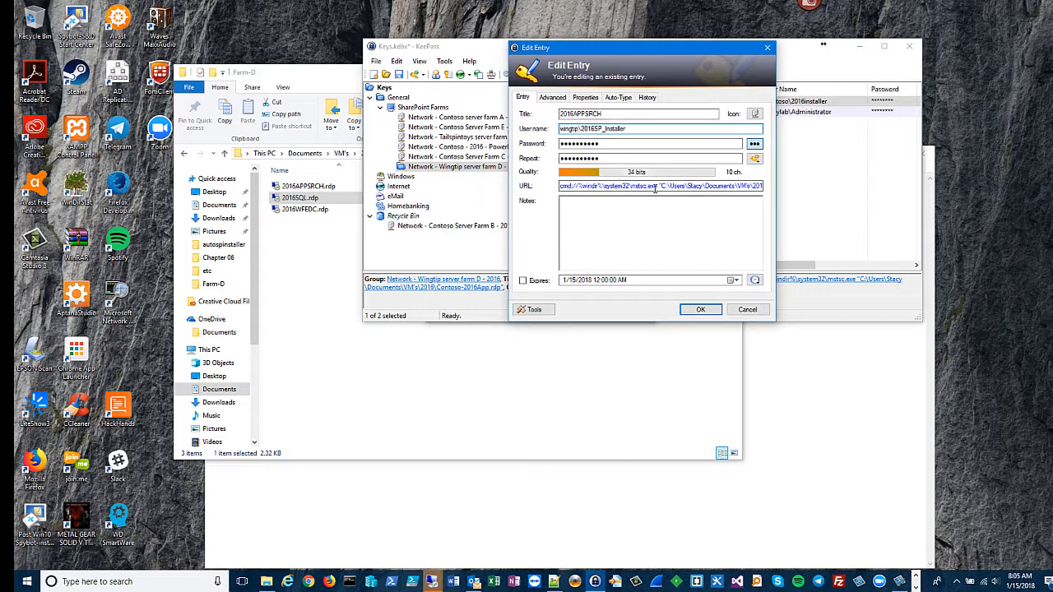
left_click_drag(663, 186, 772, 190)
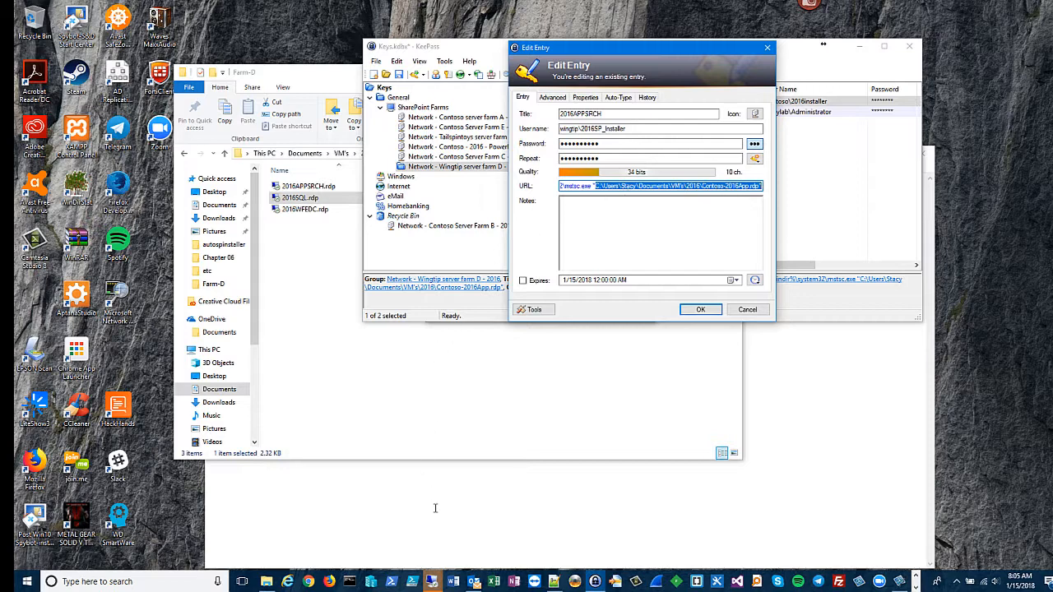
left_click(442, 479)
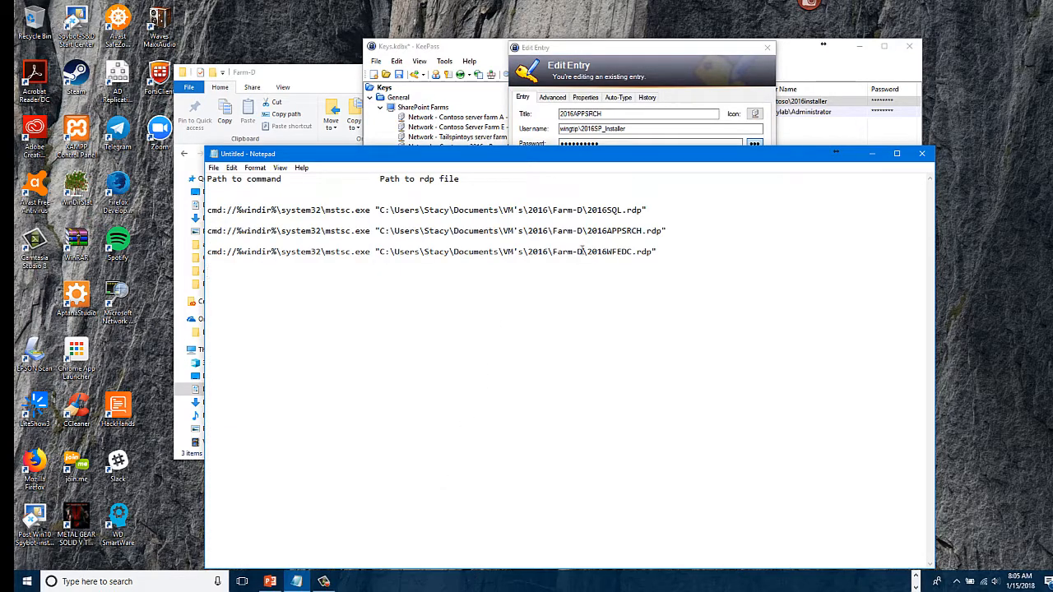
left_click_drag(649, 232, 201, 230)
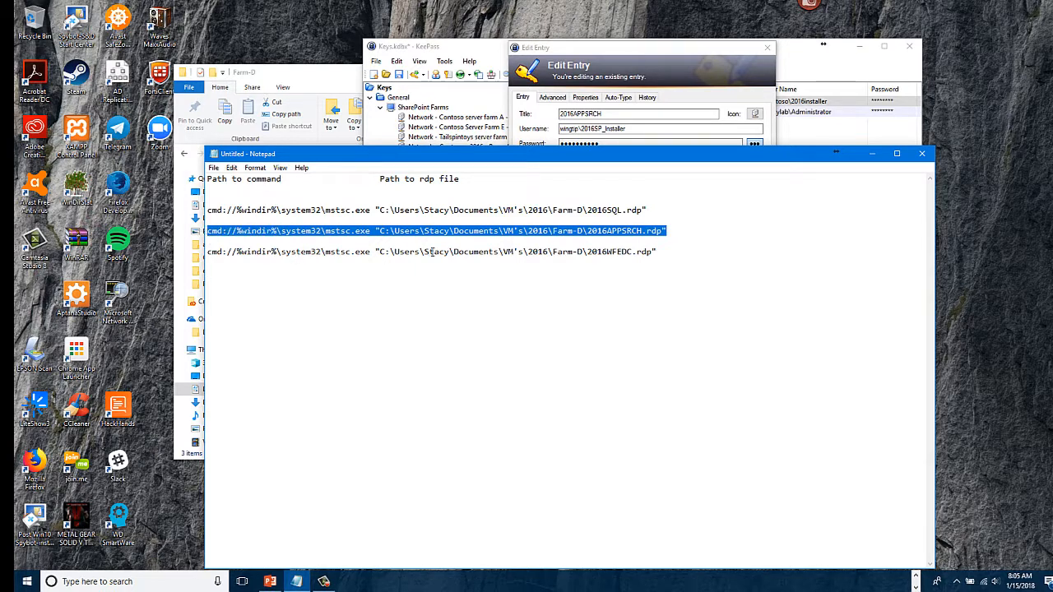
left_click(637, 50)
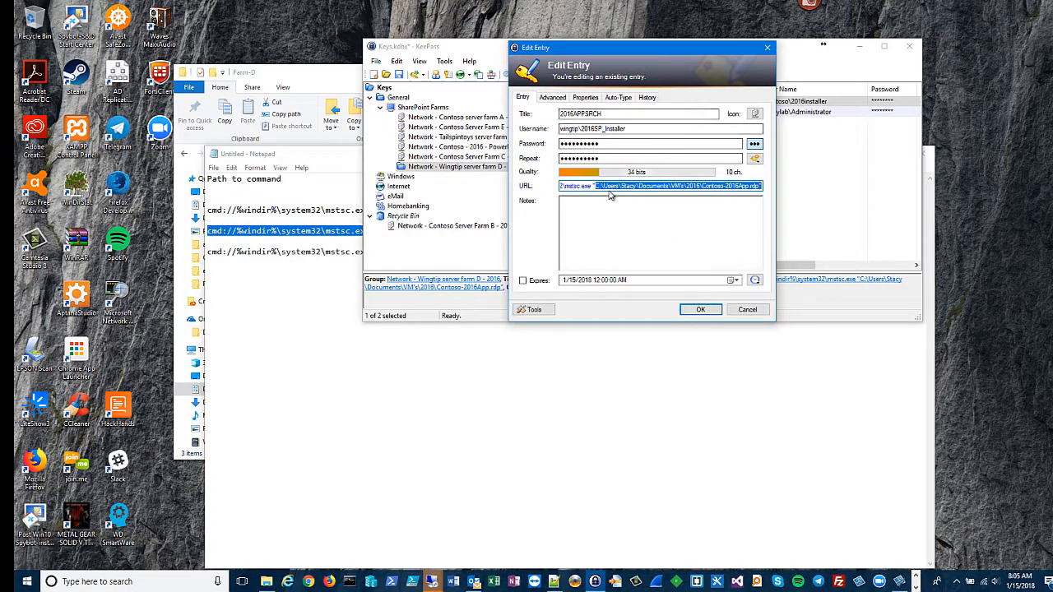
left_click(608, 186)
key("ctrl+a")
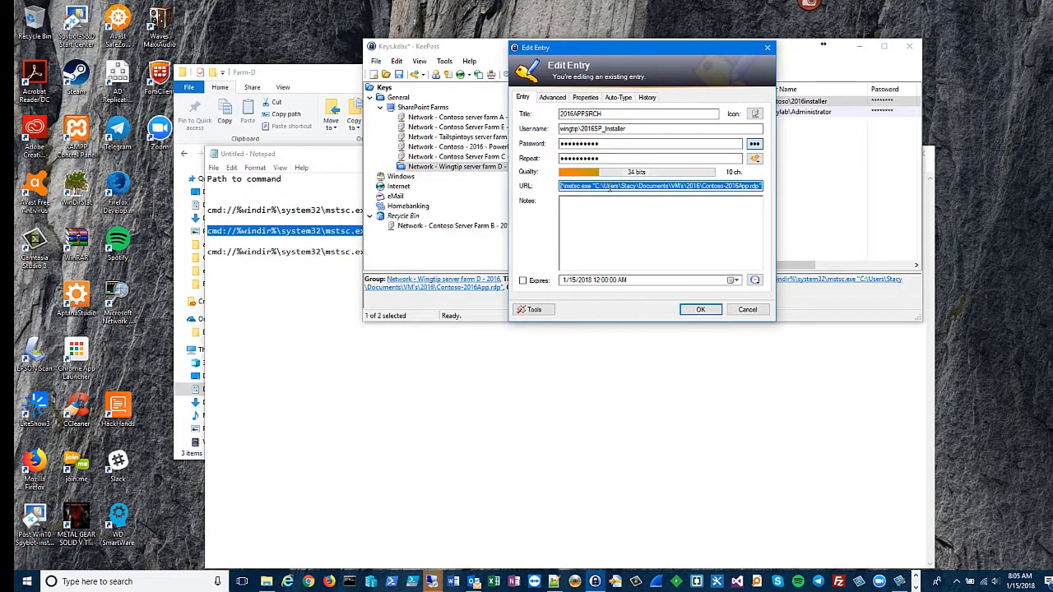
key("ctrl+v")
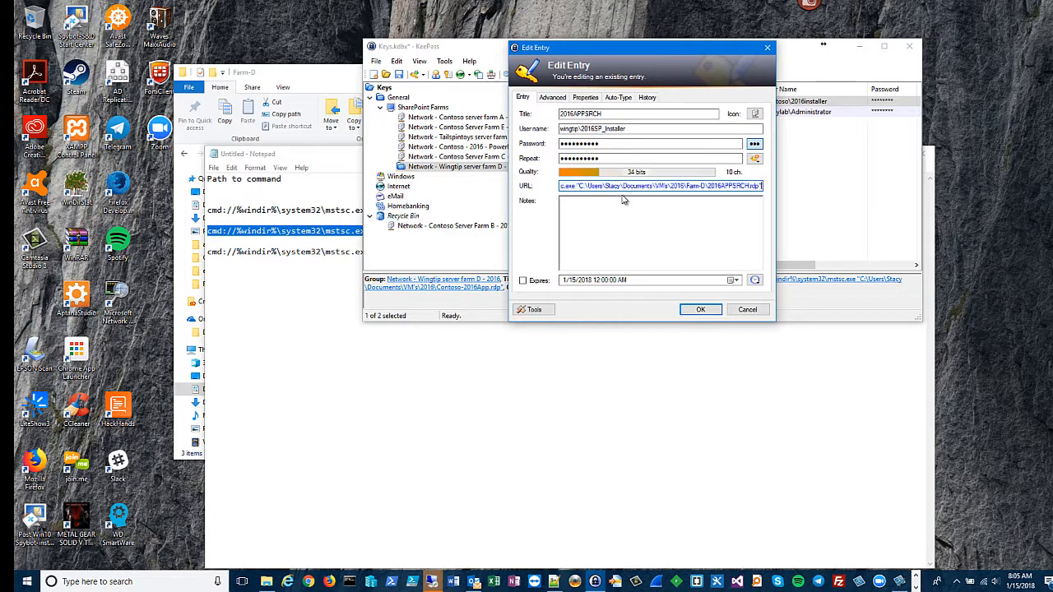
left_click(700, 310)
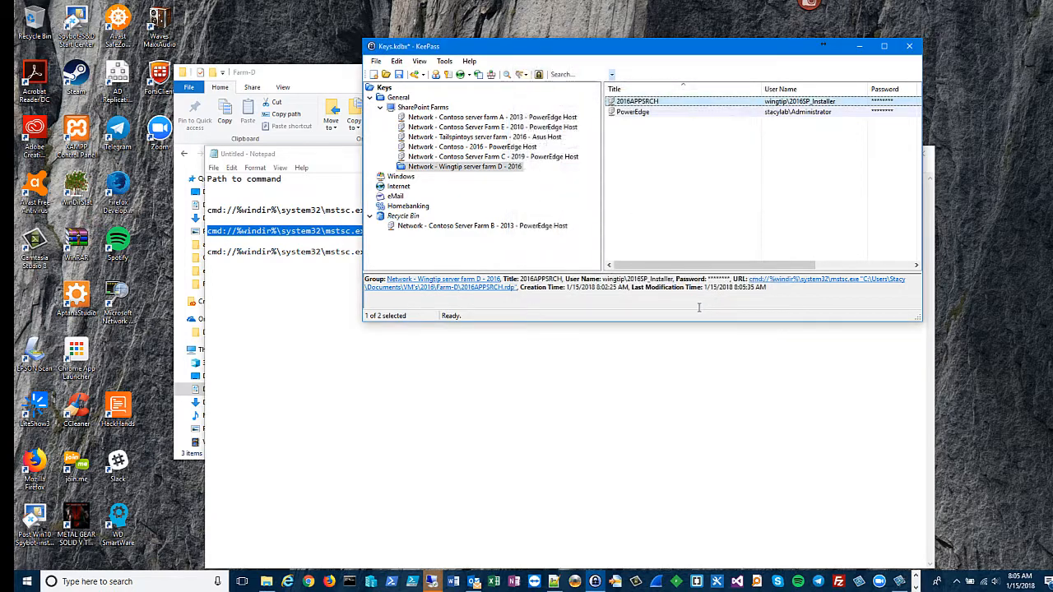
left_click(349, 213)
Select the 2016SQL command line in Notepad and duplicate the 2016APPSRCH entry
left_click_drag(653, 210, 208, 210)
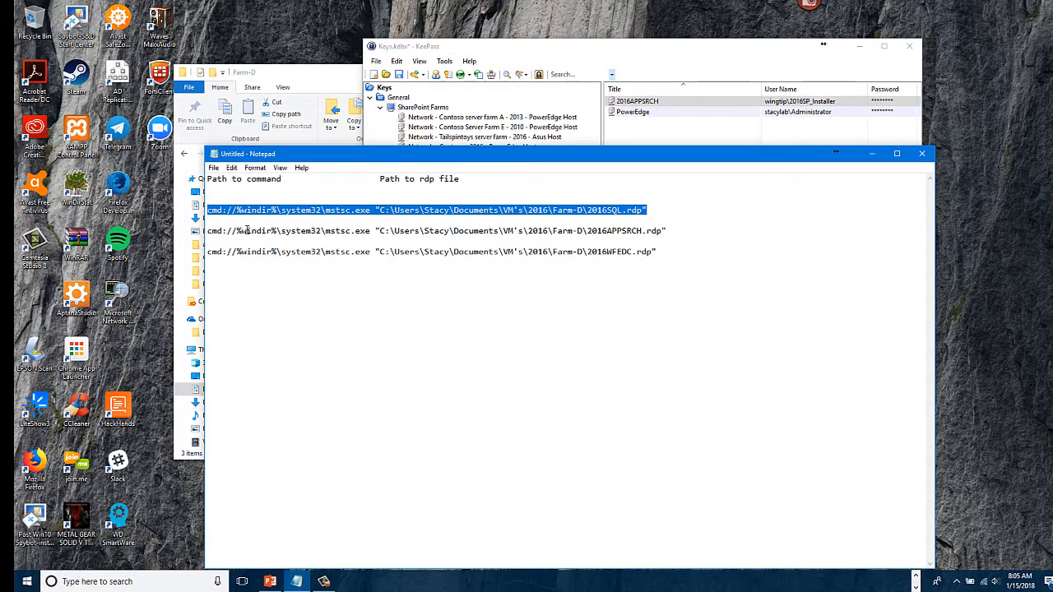
left_click(651, 56)
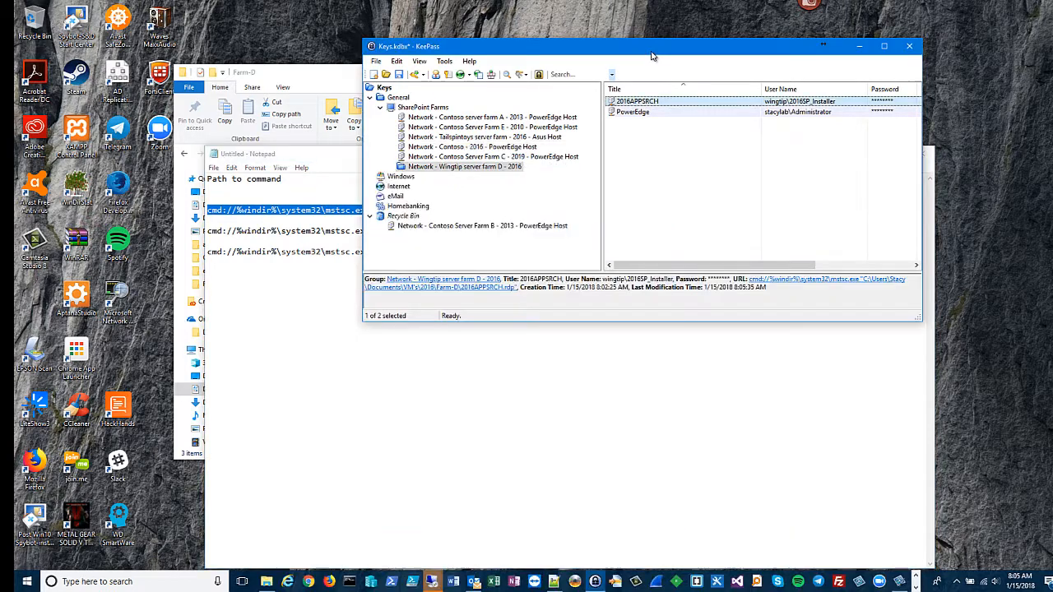
right_click(640, 105)
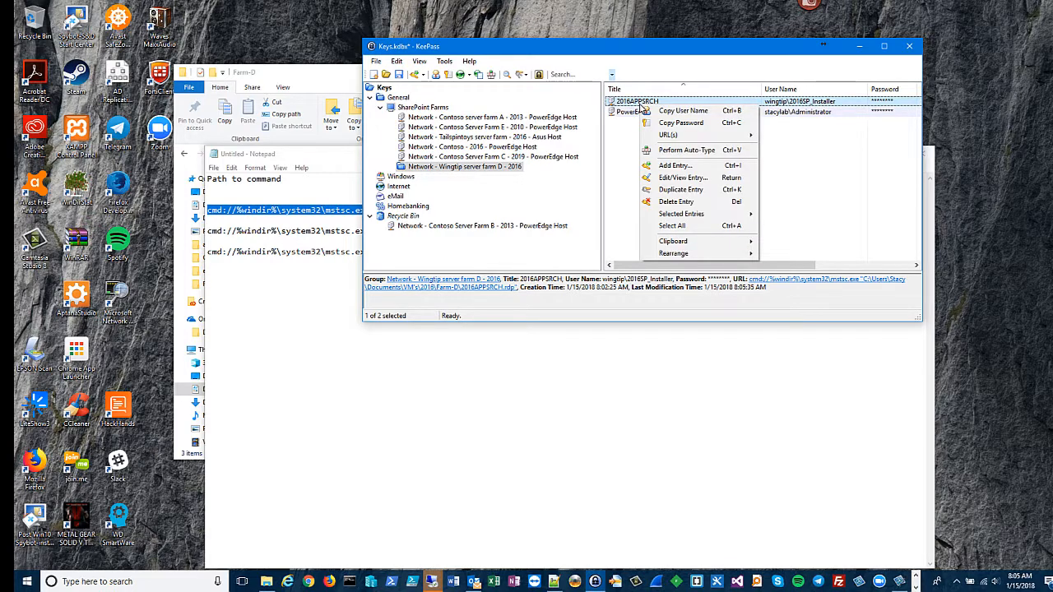
left_click(676, 190)
left_click(673, 233)
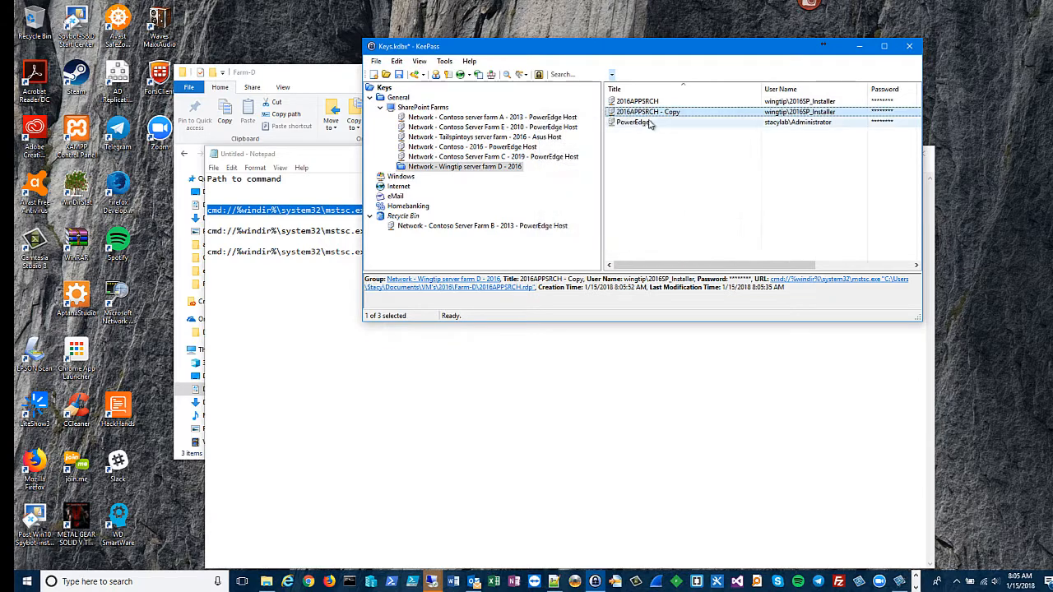
Retitle the copied entry 2016SQL and change its user name to the SQL admin account
right_click(652, 111)
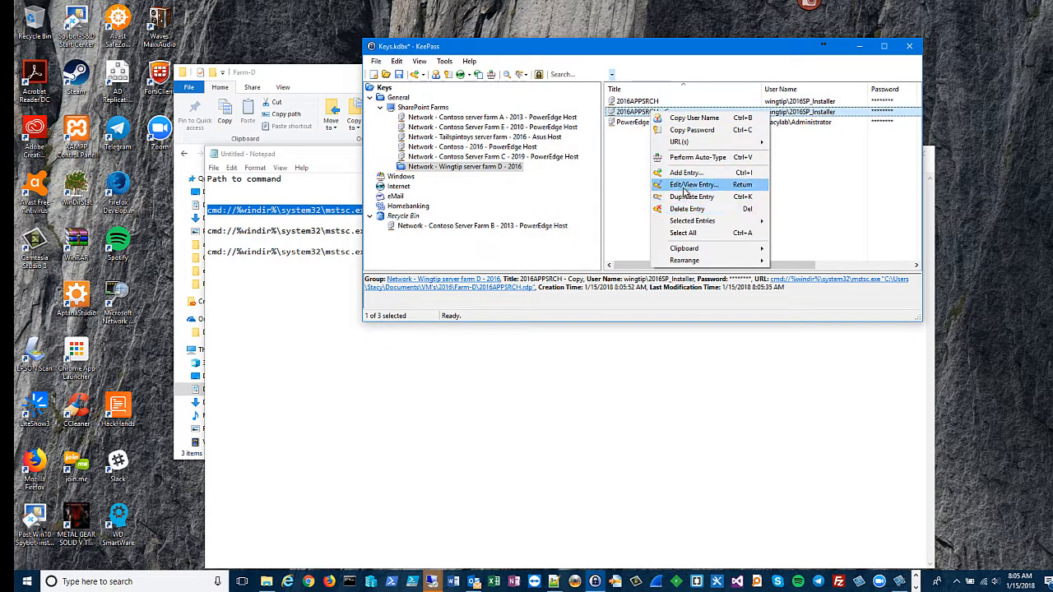
left_click(691, 185)
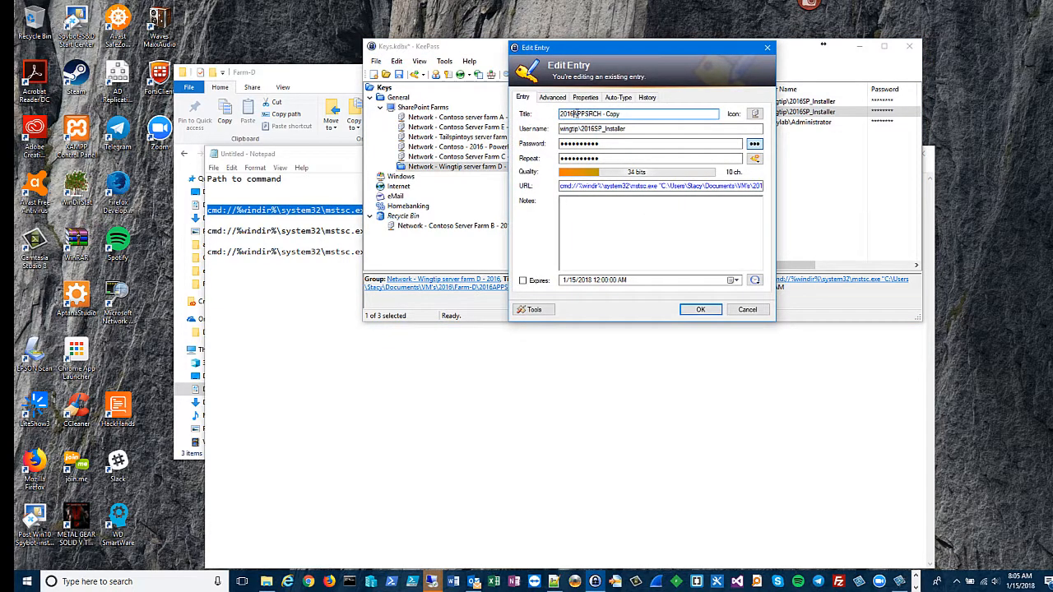
left_click_drag(605, 113, 627, 114)
type("SQL")
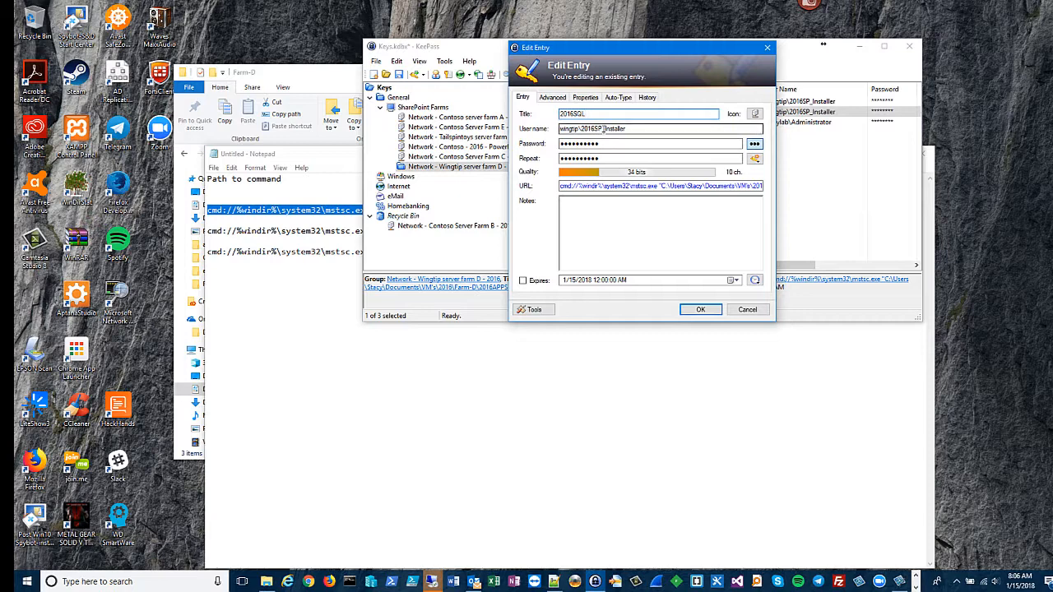
left_click_drag(582, 128, 630, 130)
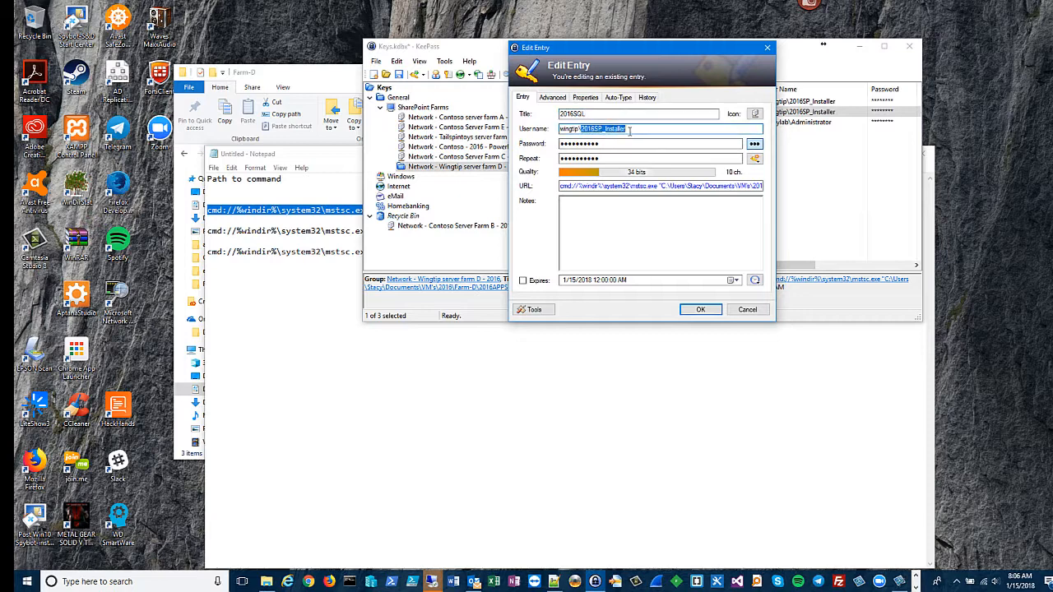
type("SQLAdmin")
Put the copied 2016SQL mstsc command into the entry's URL and save the 2016SQL entry
right_click(307, 211)
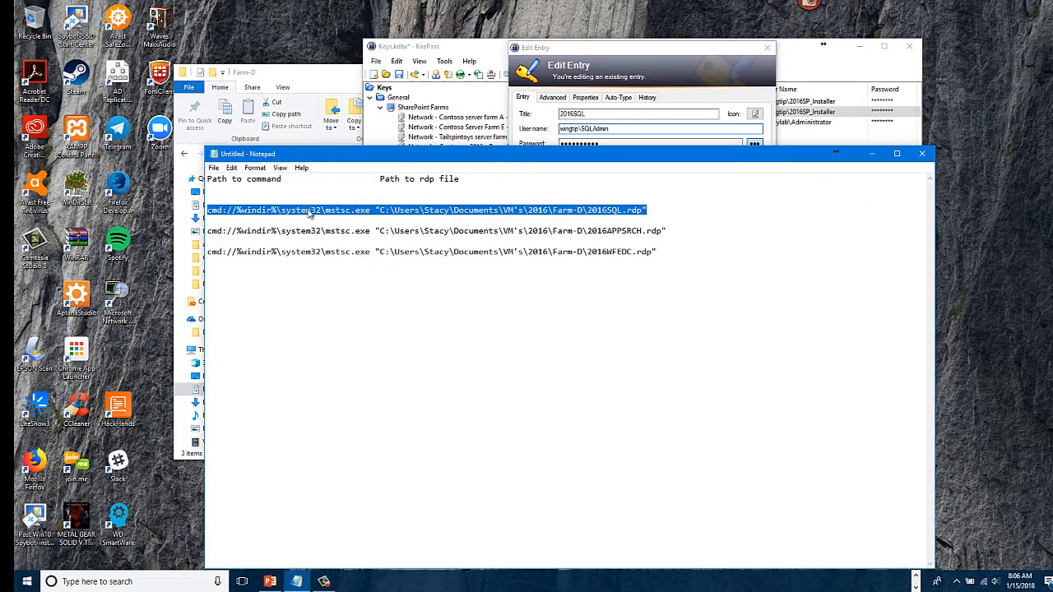
left_click(334, 244)
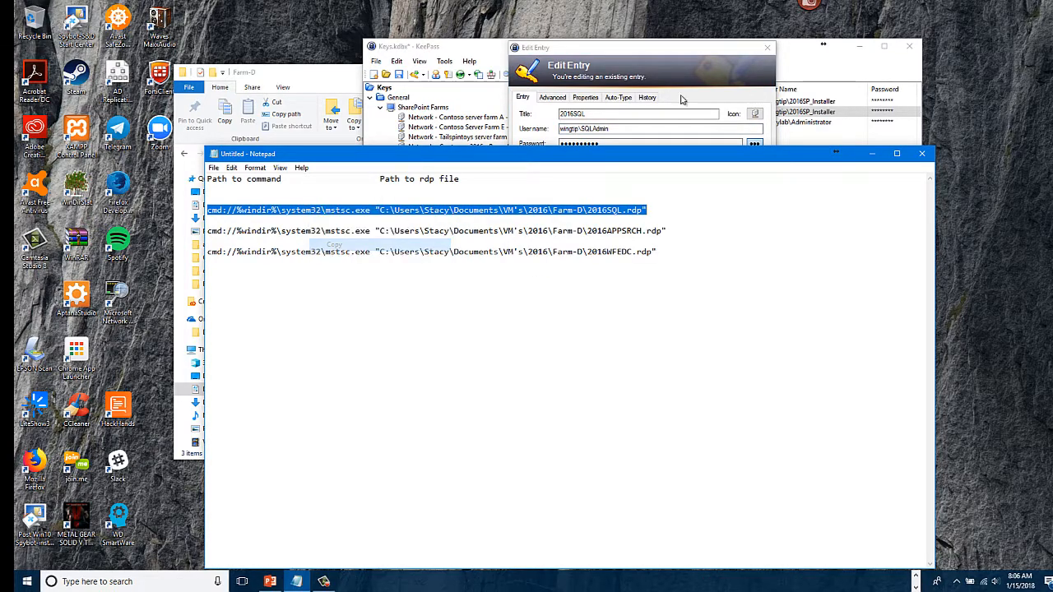
left_click(680, 45)
left_click(627, 188)
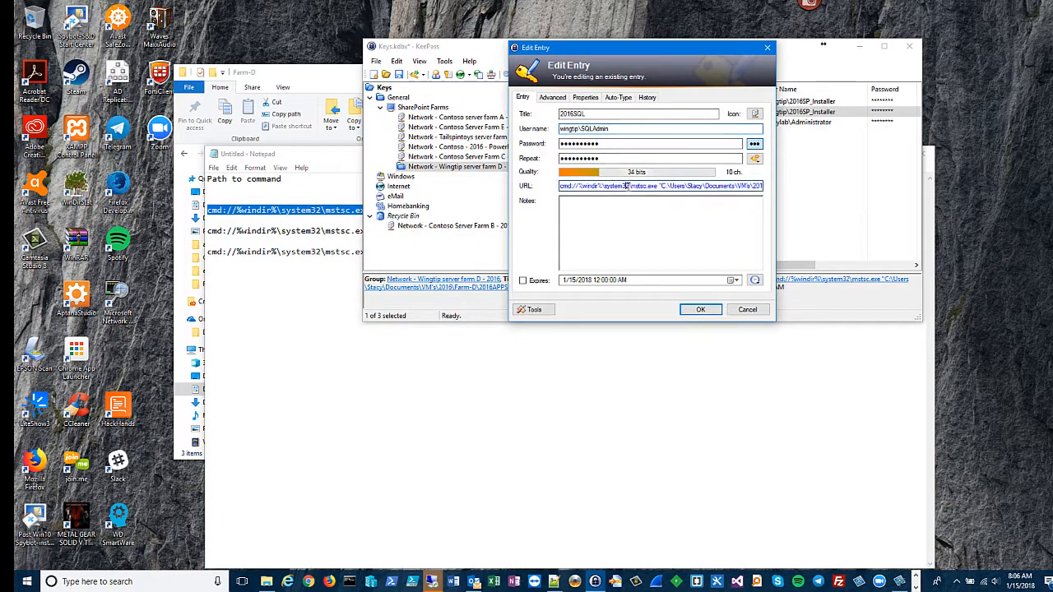
key("ctrl+a")
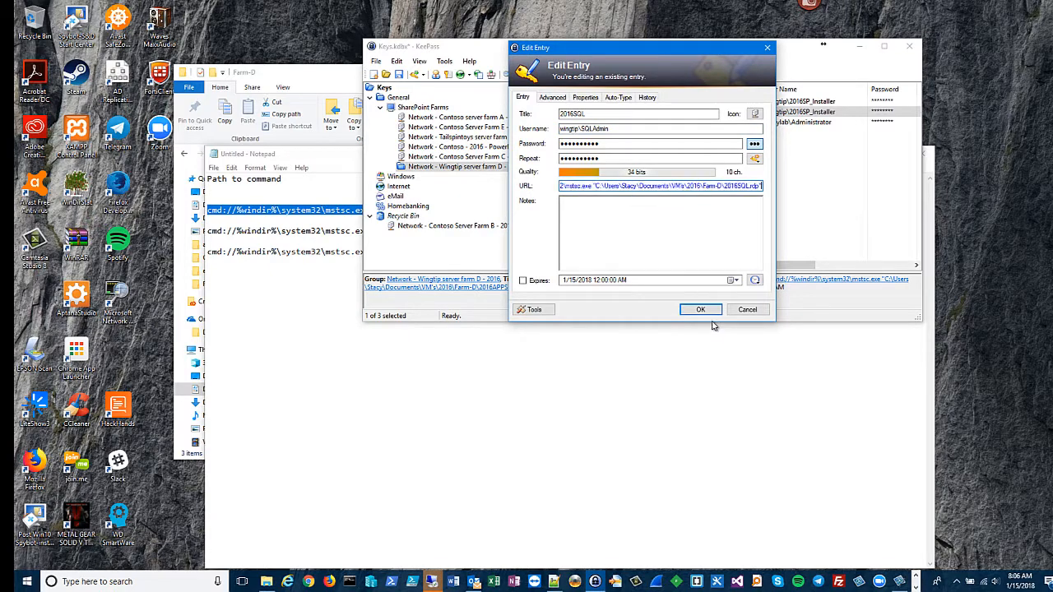
left_click(701, 310)
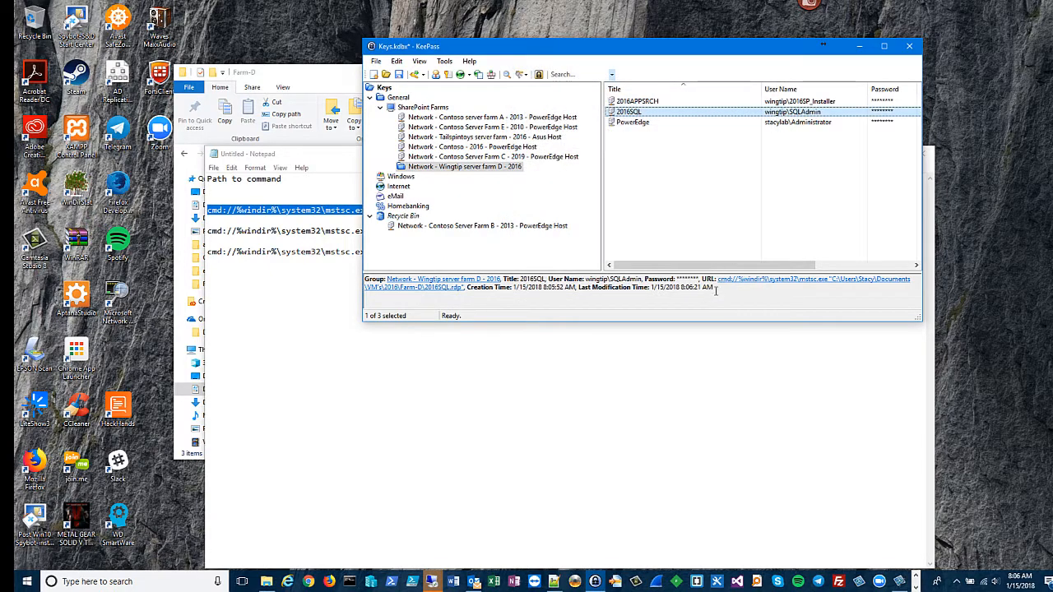
Duplicate the 2016APPSRCH entry and retitle the copy 2016WFEDC
right_click(638, 103)
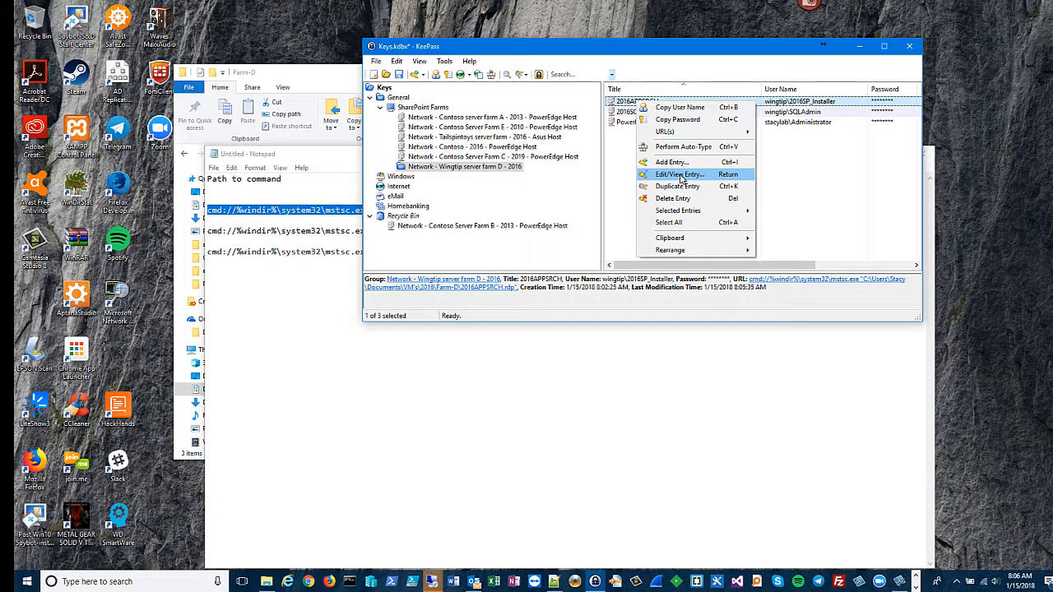
left_click(682, 187)
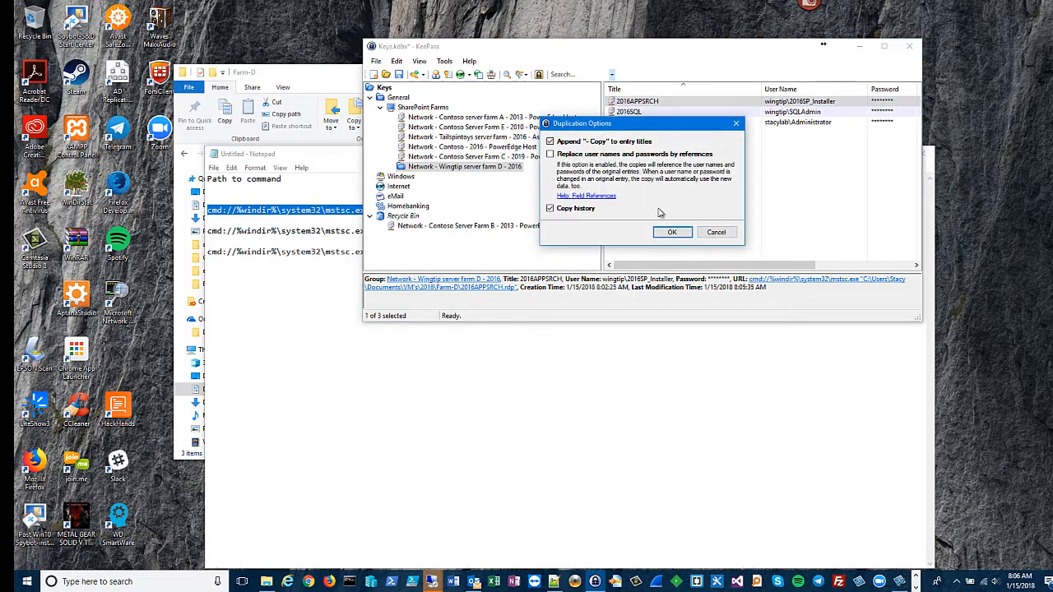
left_click(672, 233)
right_click(655, 112)
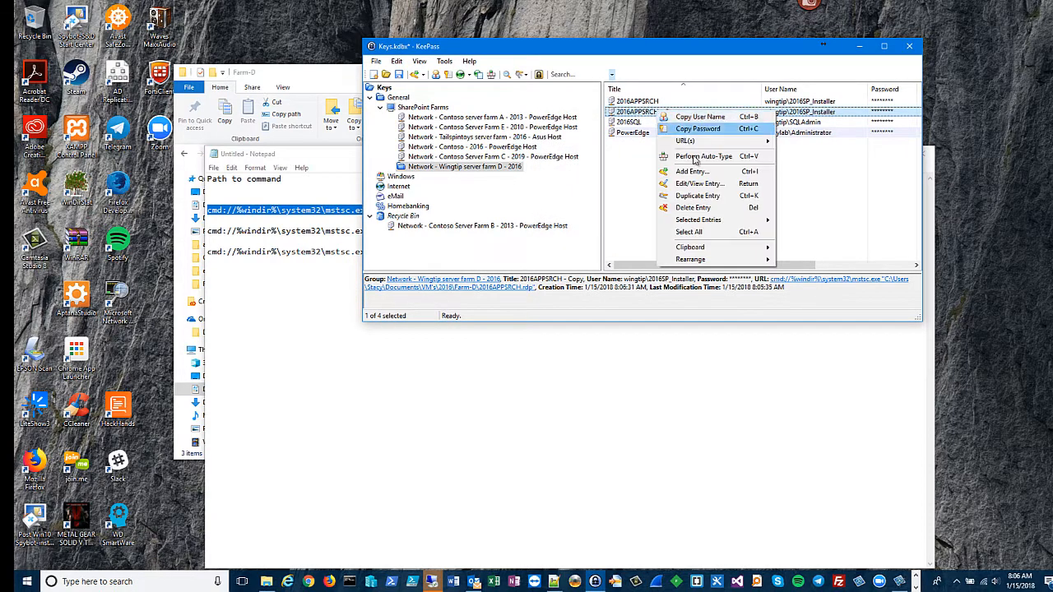
left_click(699, 183)
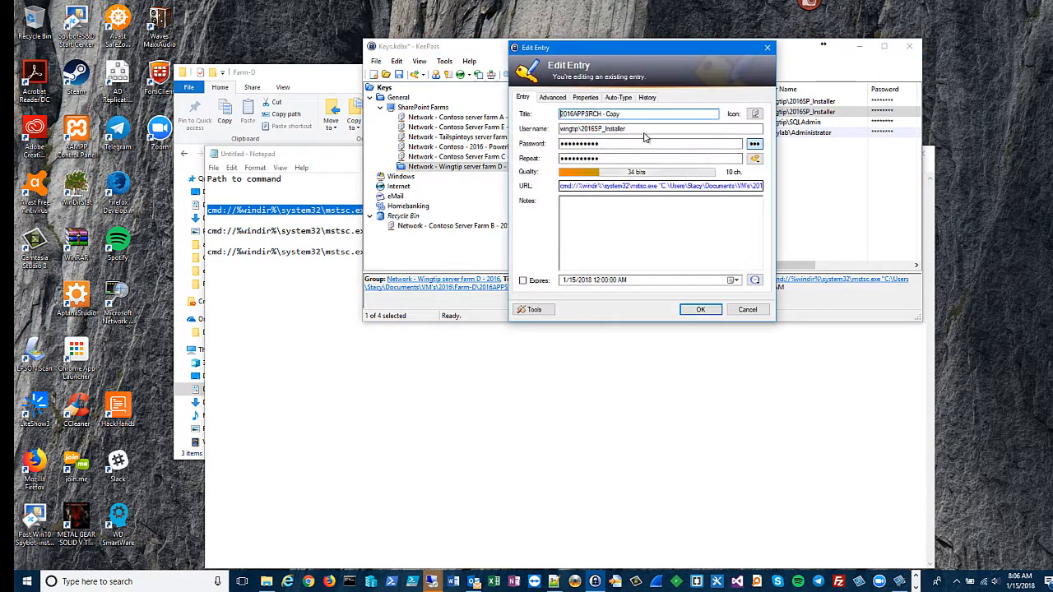
left_click(589, 114)
left_click_drag(580, 115, 694, 124)
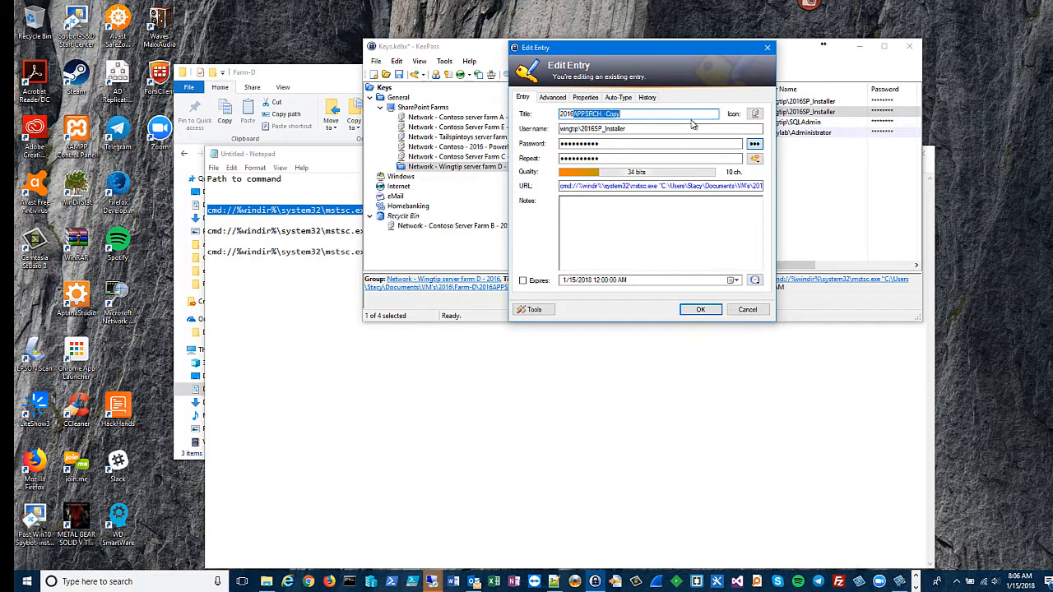
type("WFEDC")
Paste the 2016WFEDC.rdp mstsc command line from Notepad into the URL and save the entry
left_click(308, 246)
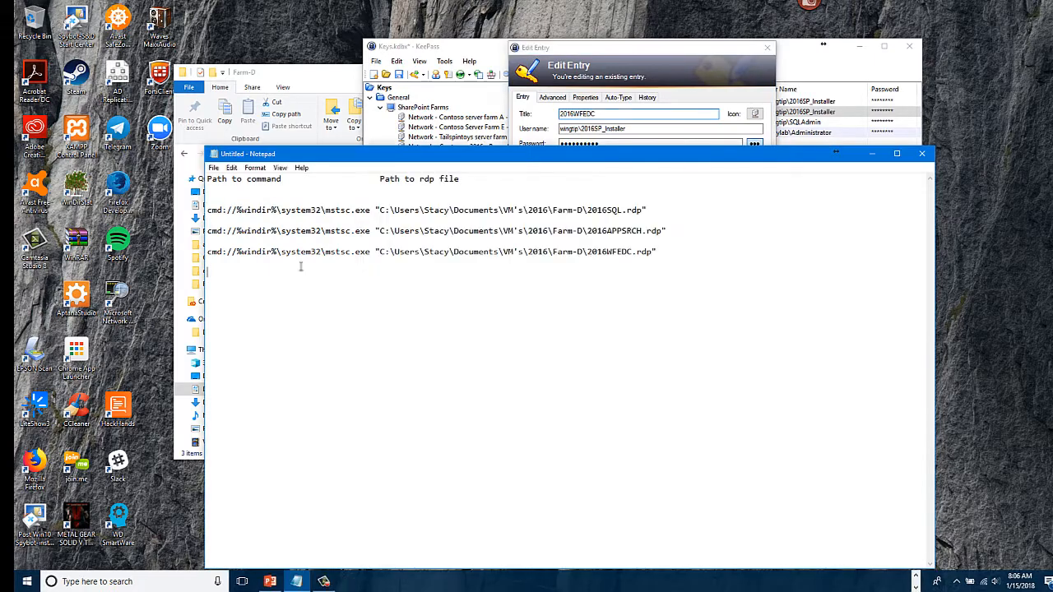
left_click_drag(664, 252, 211, 251)
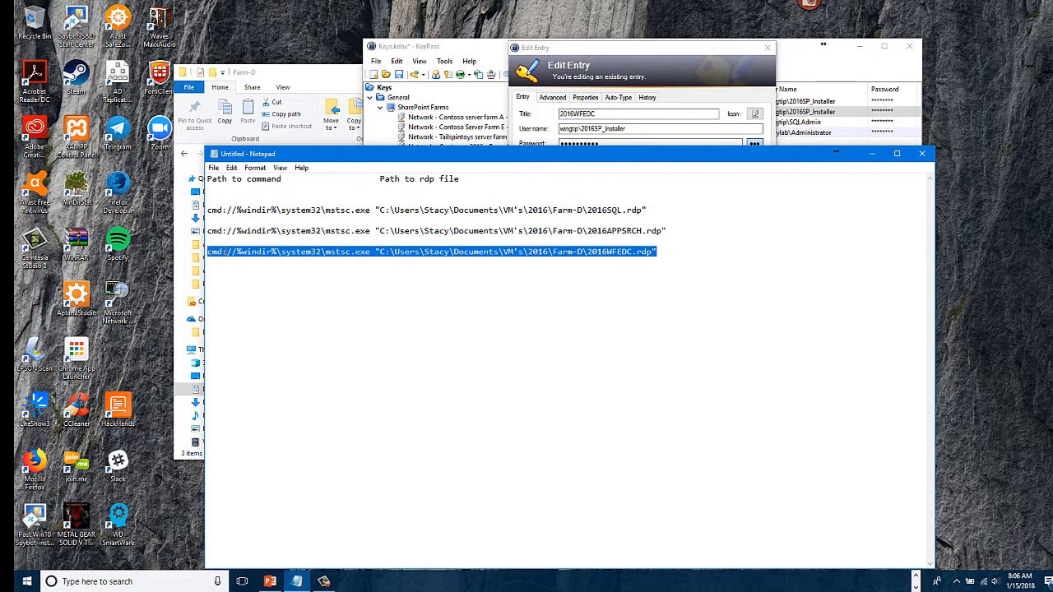
left_click(670, 118)
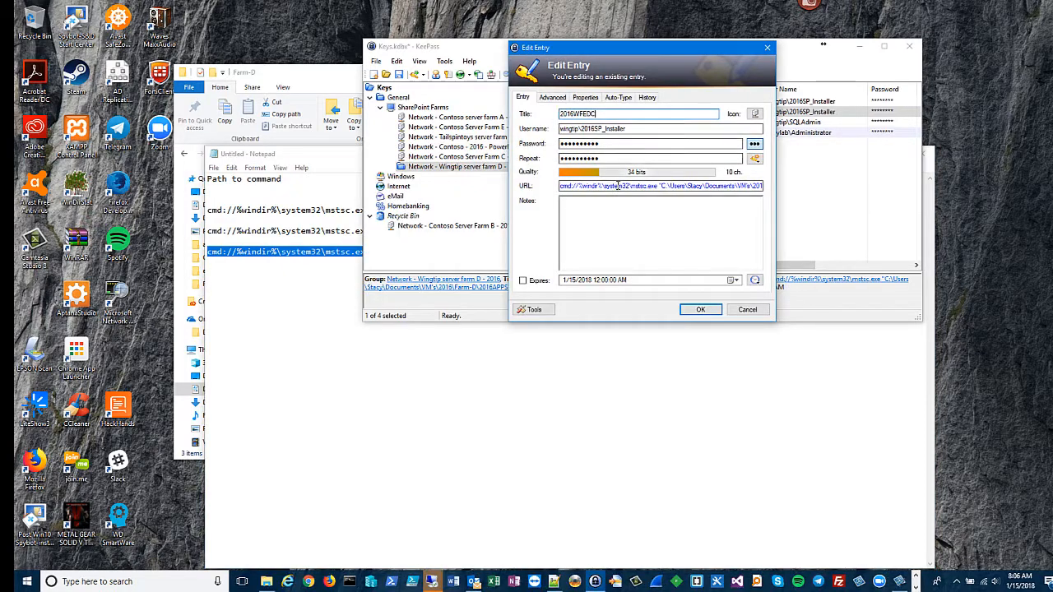
left_click(619, 188)
key("ctrl+a")
key("ctrl+v")
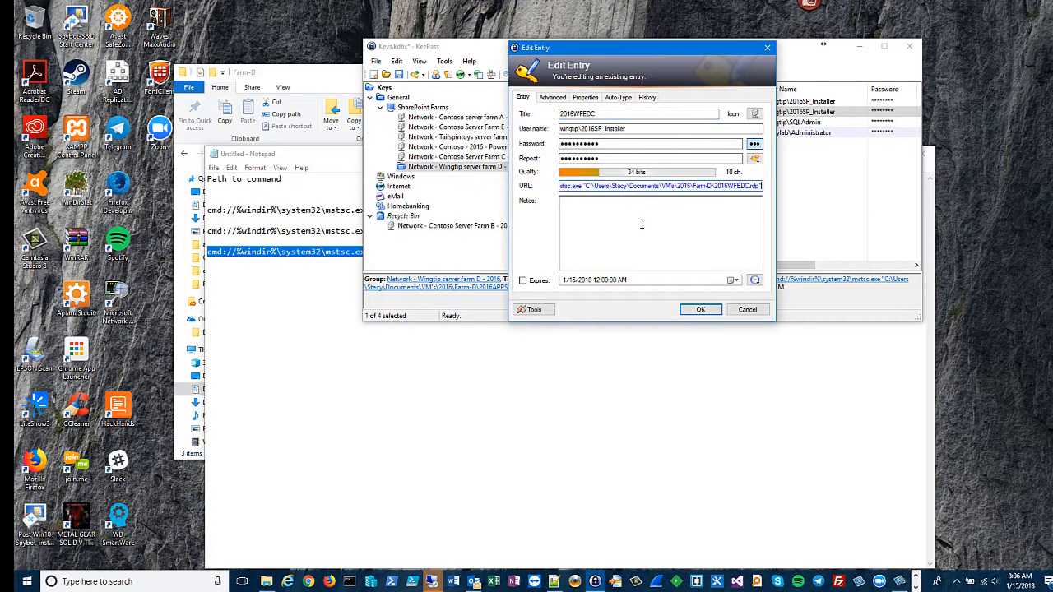
left_click(701, 311)
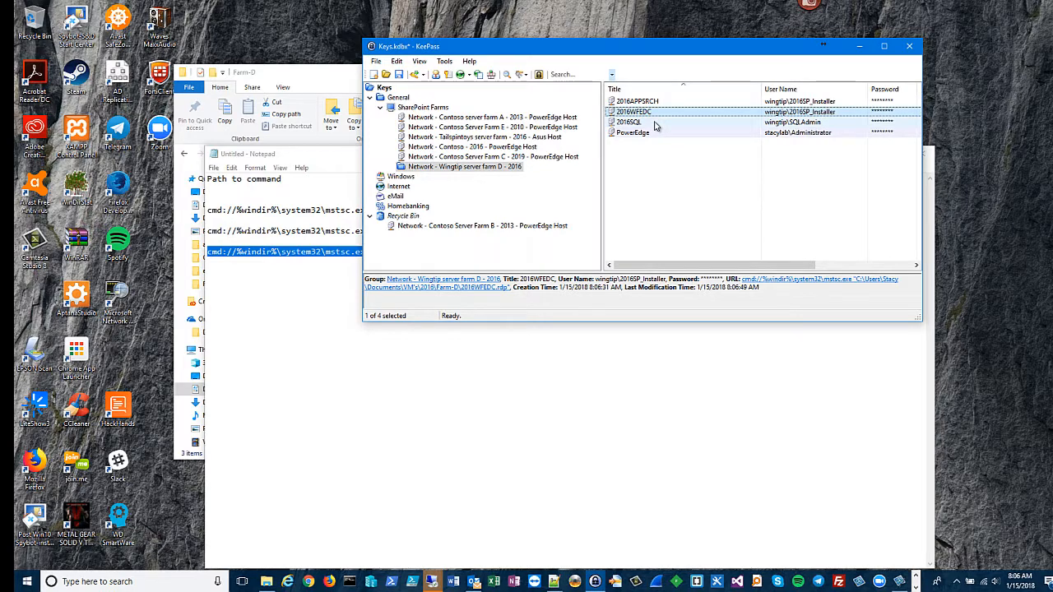
Launch the 2016APPSRCH entry's URL, accept the warning and auto-type the stored password
left_click(625, 102)
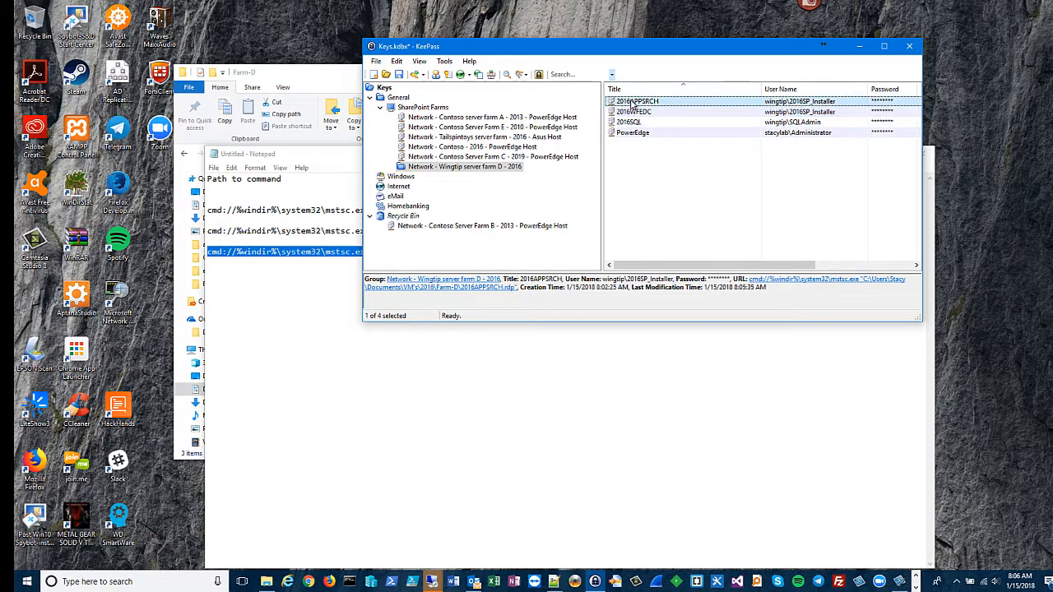
left_click(461, 76)
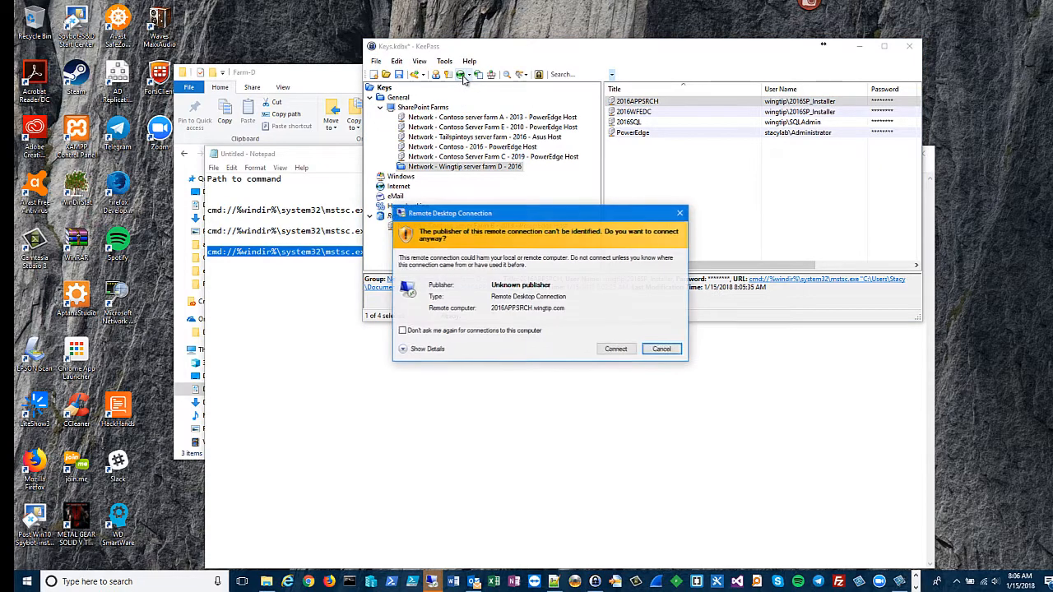
left_click(616, 349)
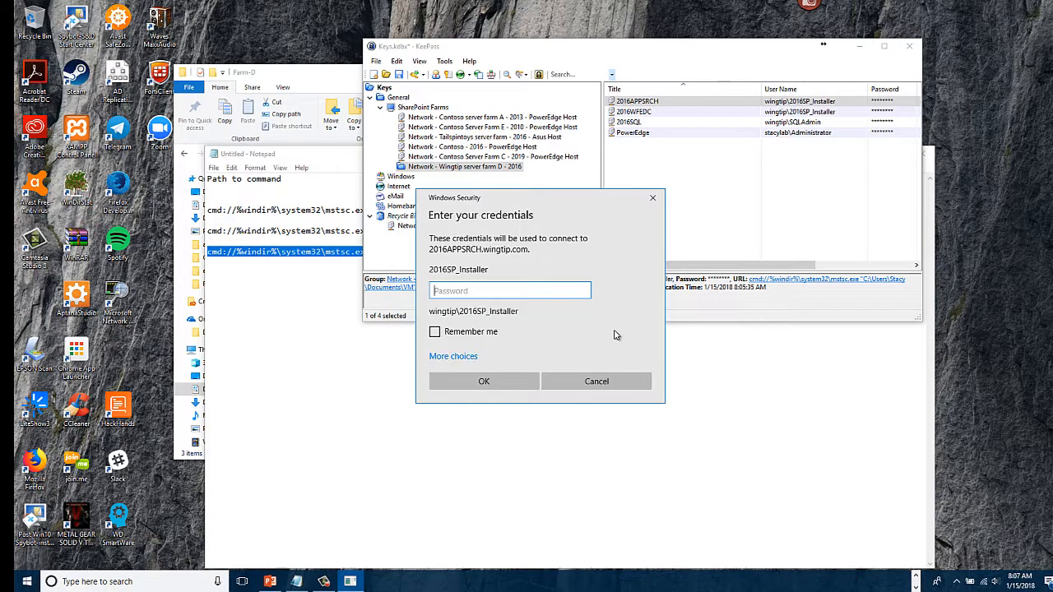
left_click(492, 74)
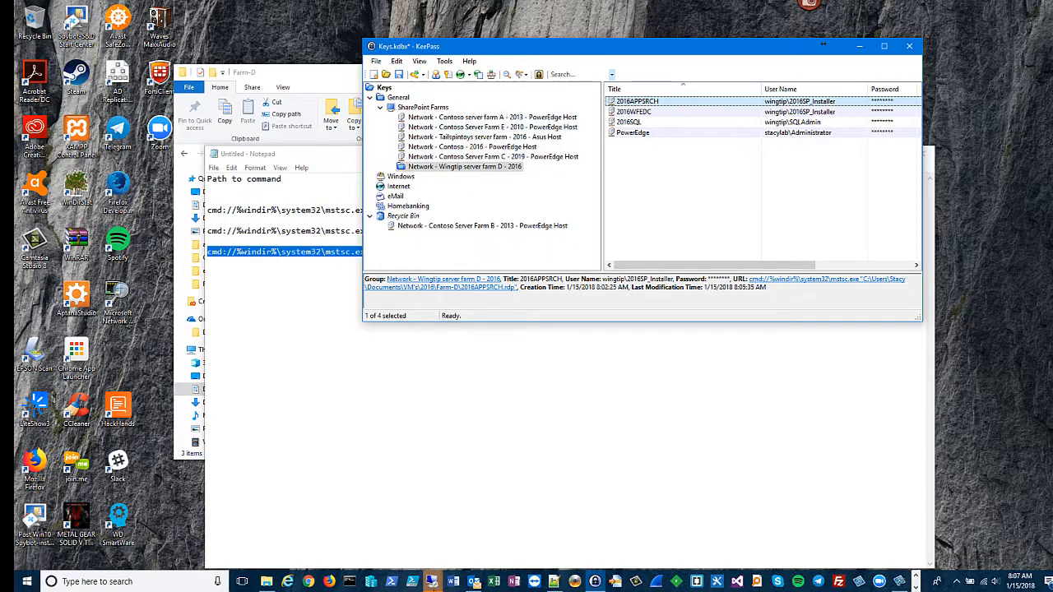
Close the leftover Remote Desktop Connection window from the taskbar
left_click(432, 581)
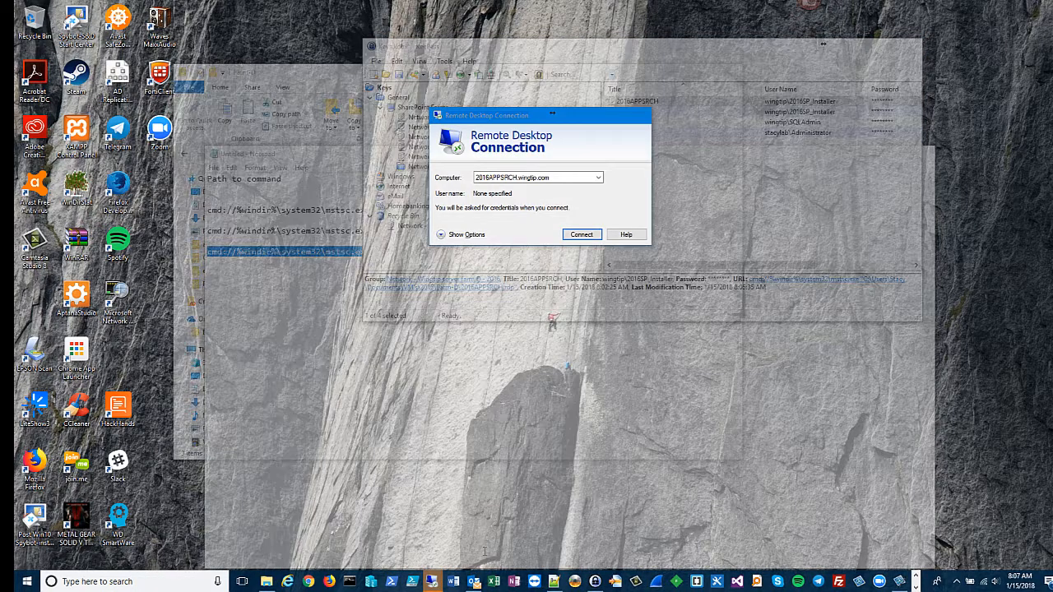
left_click(477, 548)
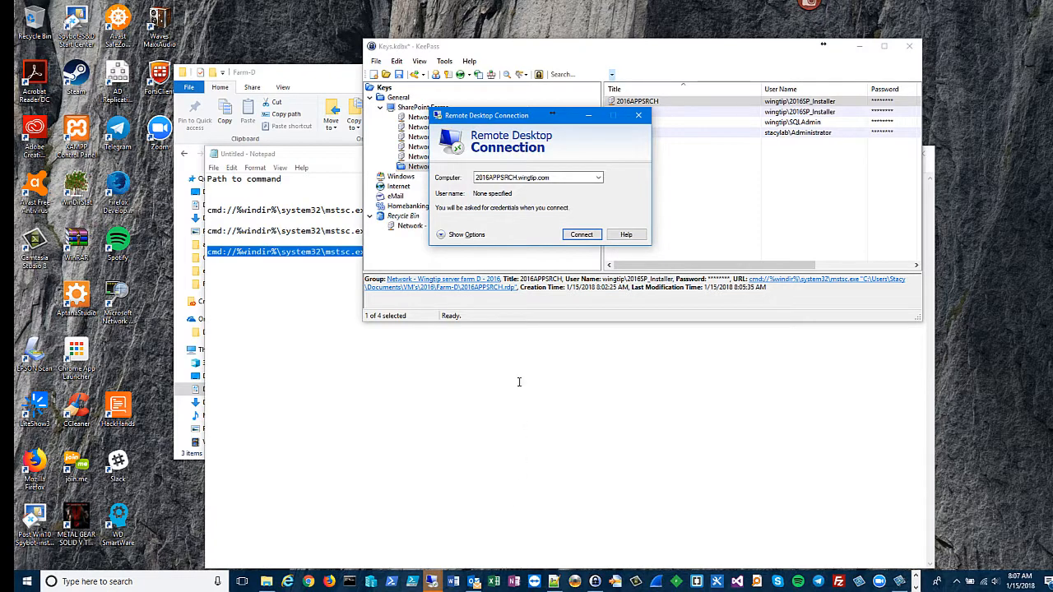
left_click(638, 117)
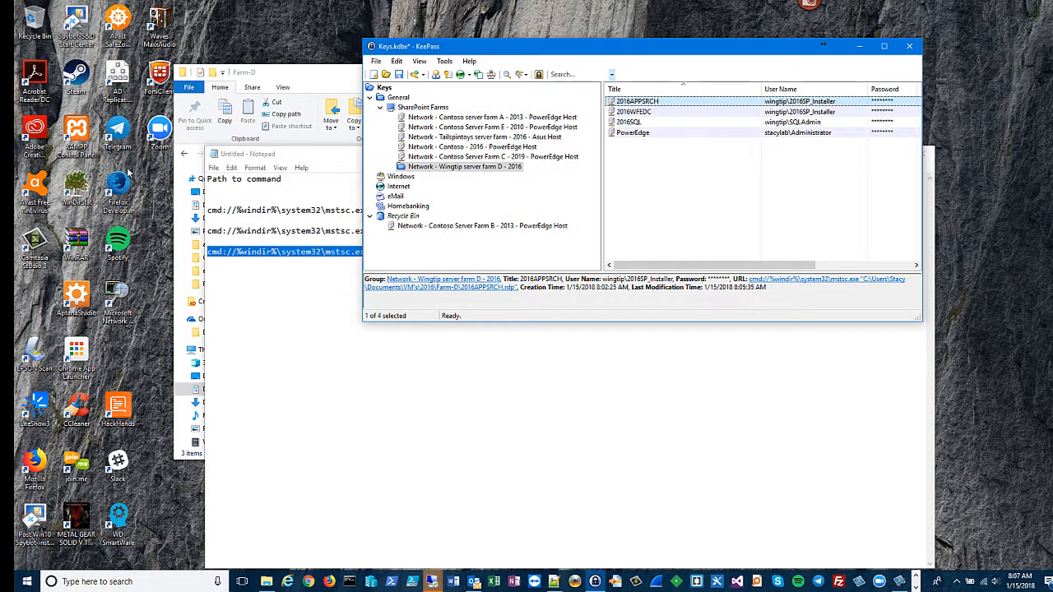
right_click(641, 104)
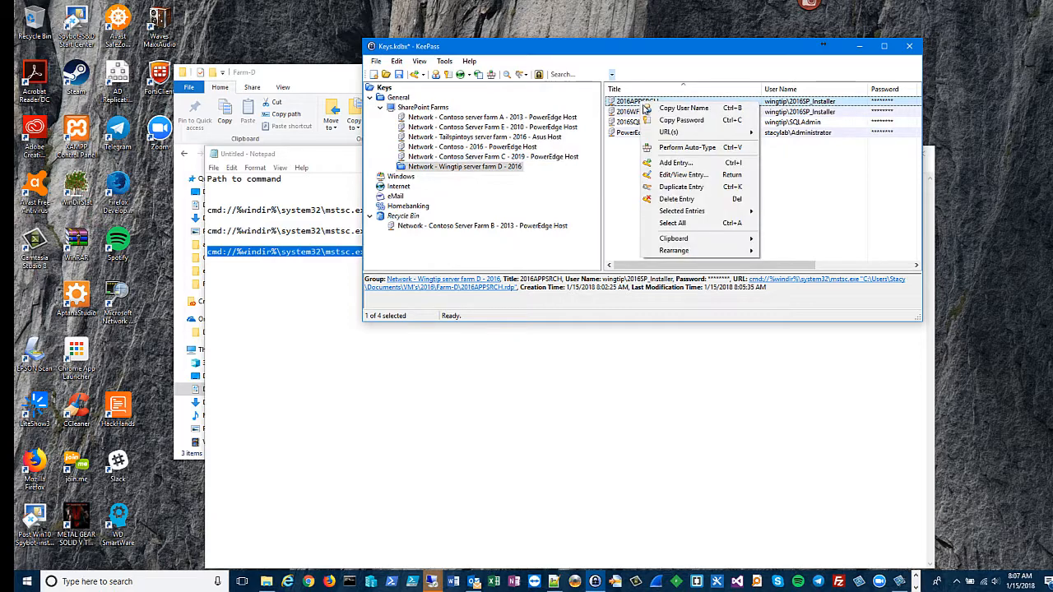
left_click(667, 178)
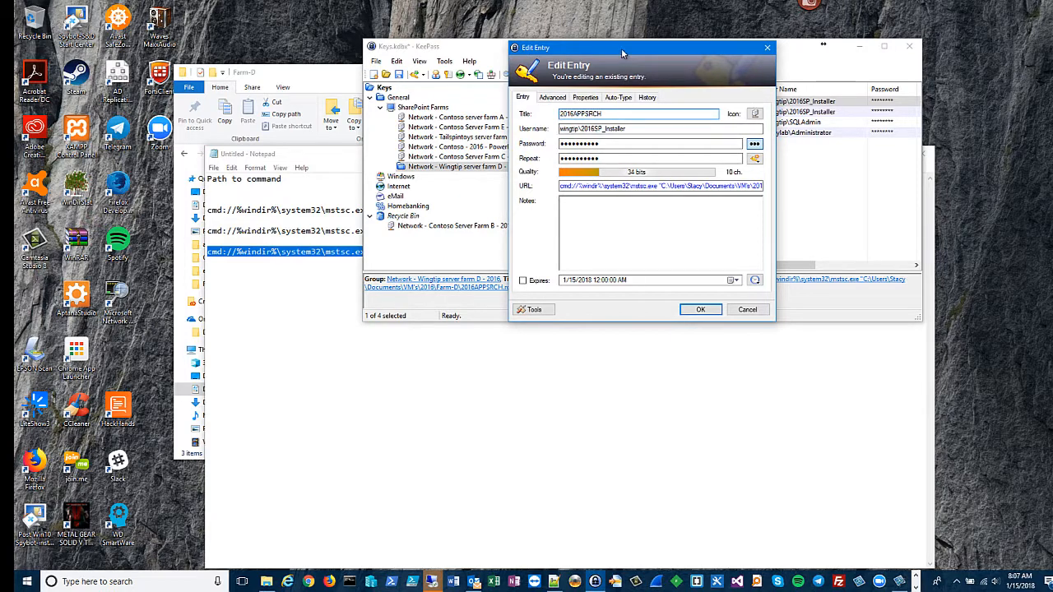
left_click(664, 186)
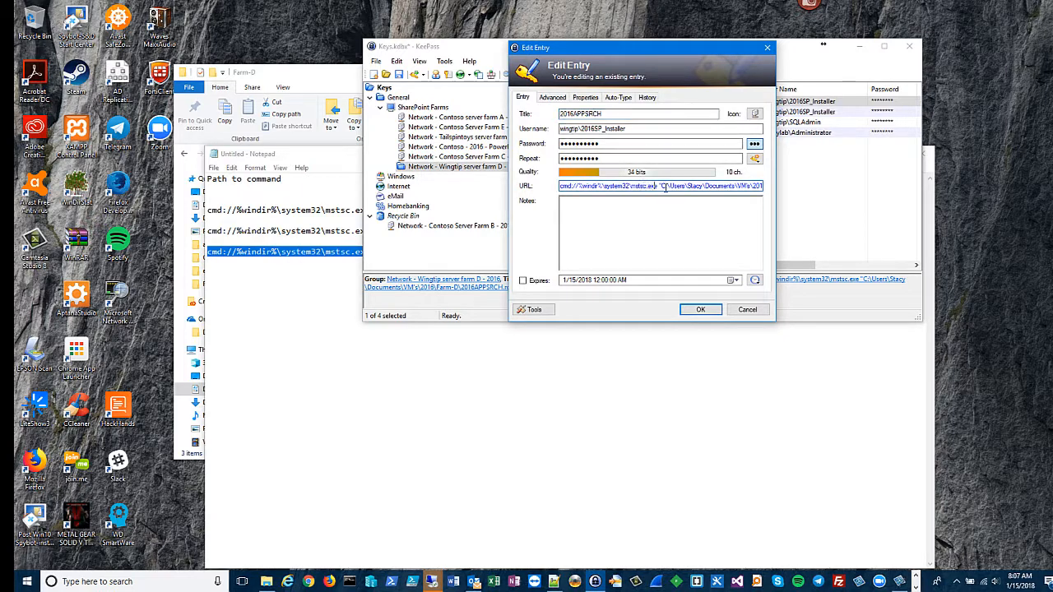
key("End")
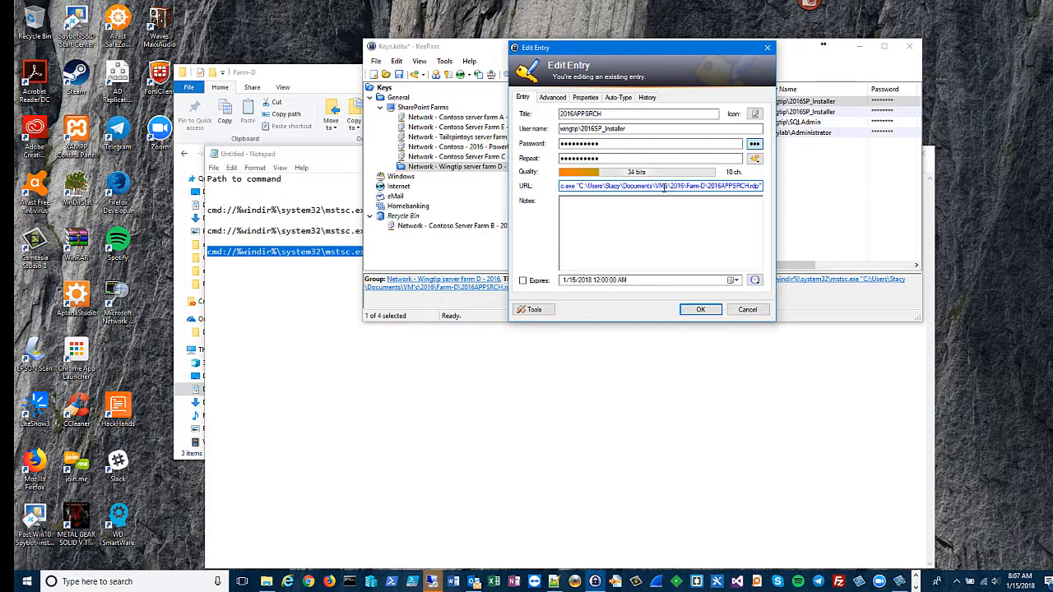
left_click(284, 78)
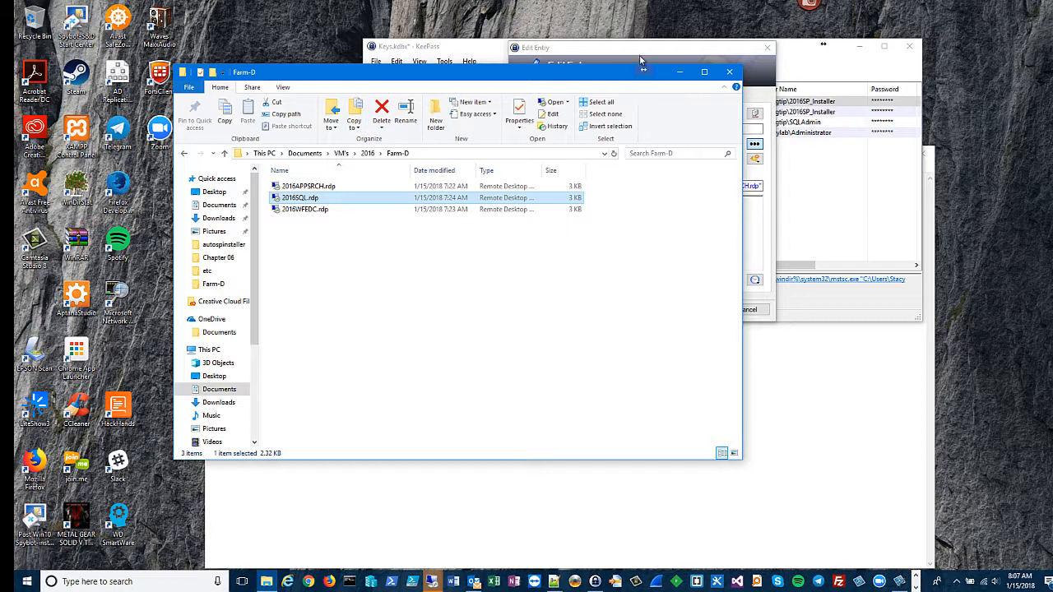
left_click(638, 48)
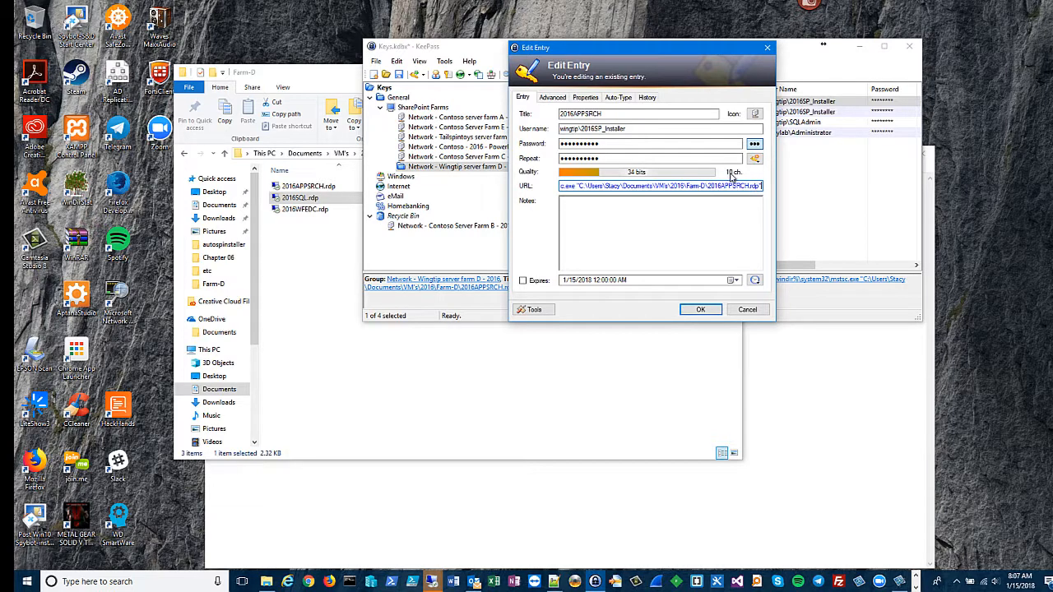
left_click_drag(641, 45, 1052, 93)
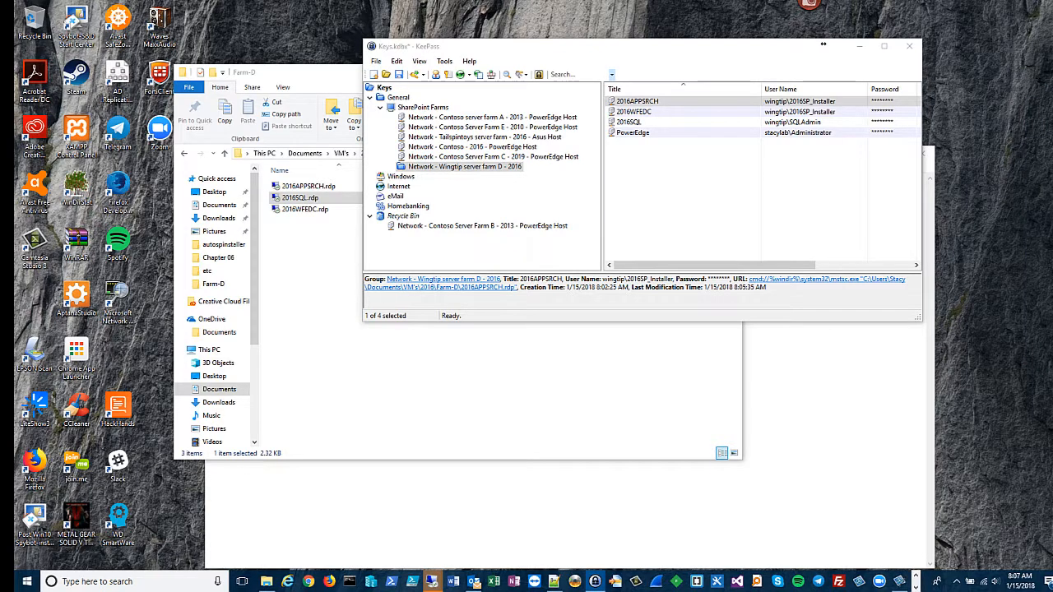
Close the leftover Remote Desktop Connection window and cancel the 2016APPSRCH entry editor unchanged
left_click_drag(1052, 93, 552, 65)
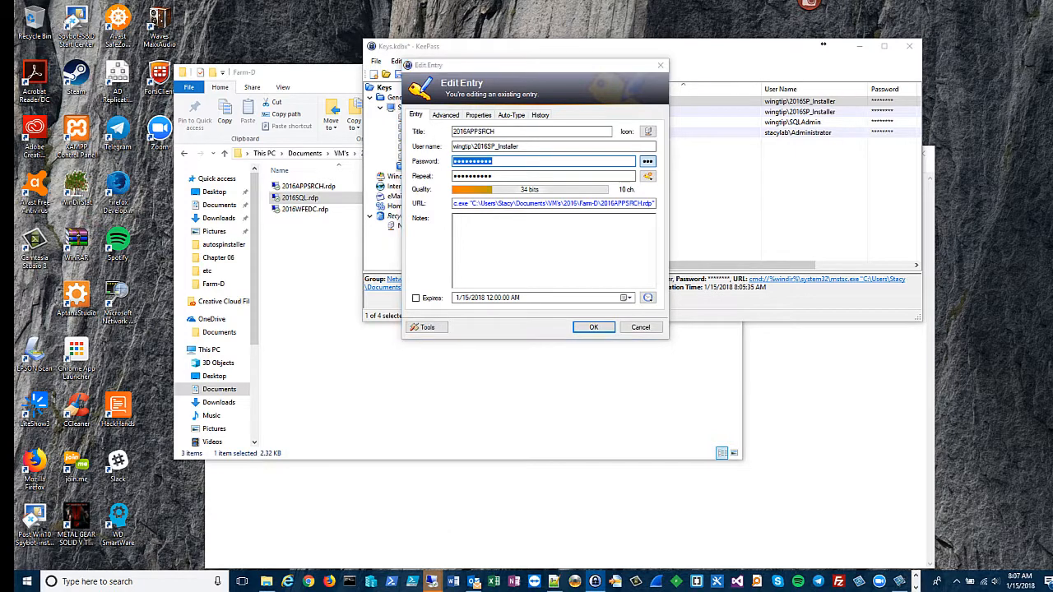
mouse_move(435, 583)
left_click(491, 533)
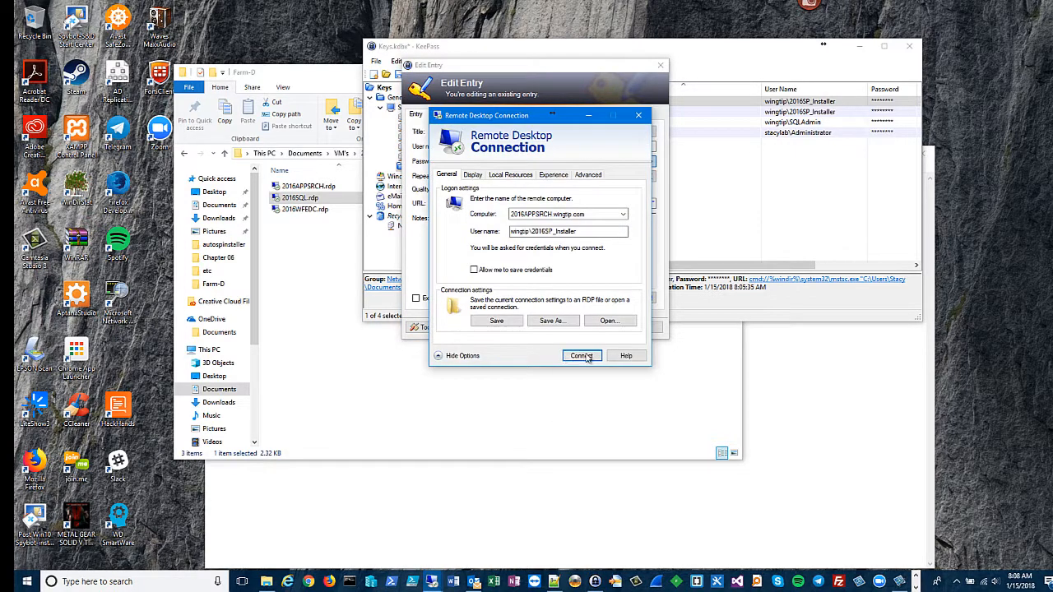
left_click(639, 117)
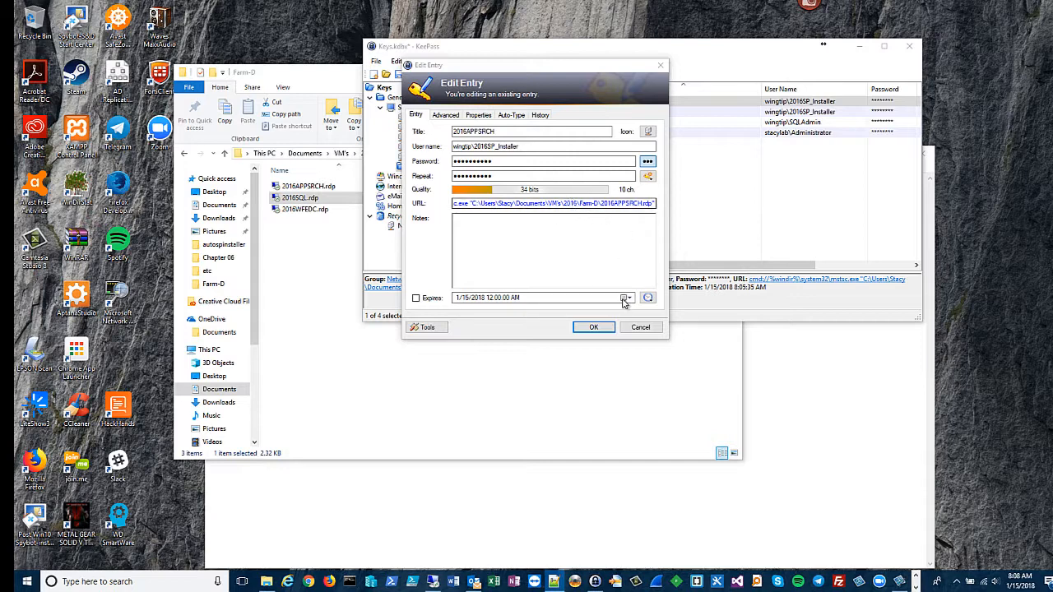
left_click(640, 330)
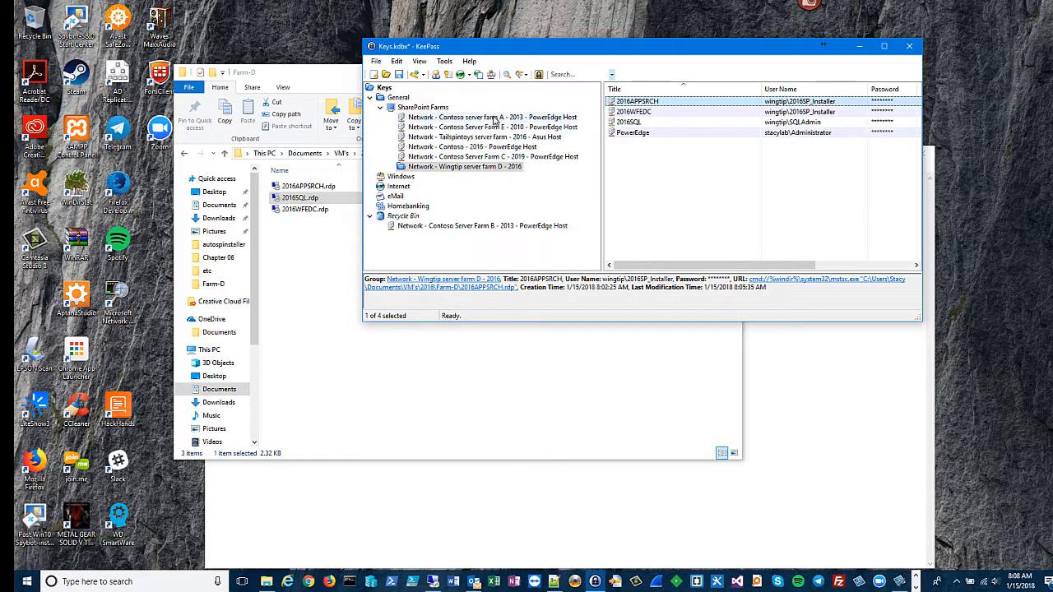
Open the 2013 SQL entry in the Contoso server farm A - 2013 group and read its URL
left_click(494, 117)
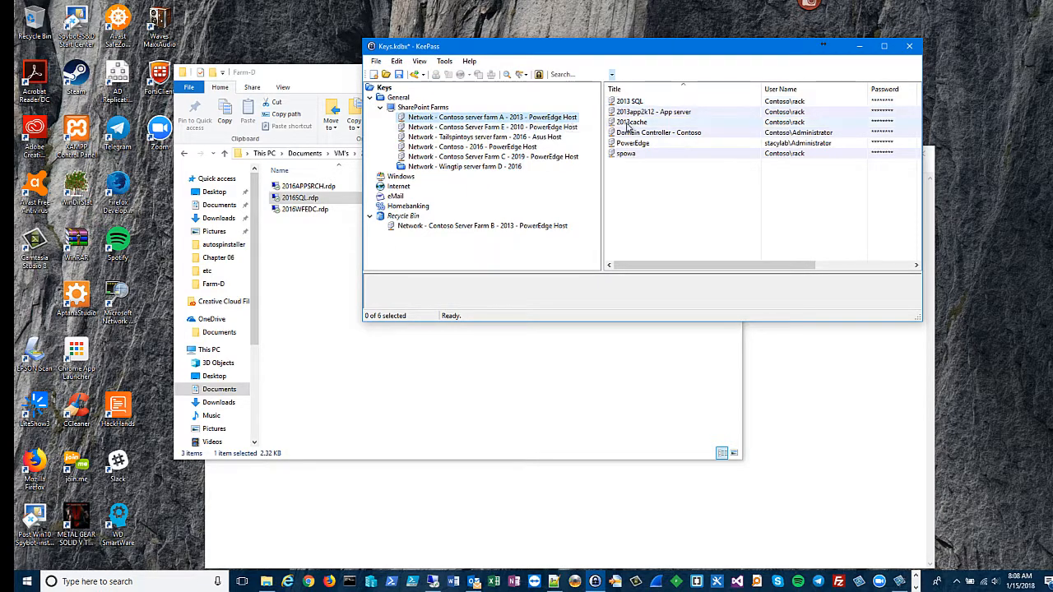
left_click(641, 102)
right_click(641, 103)
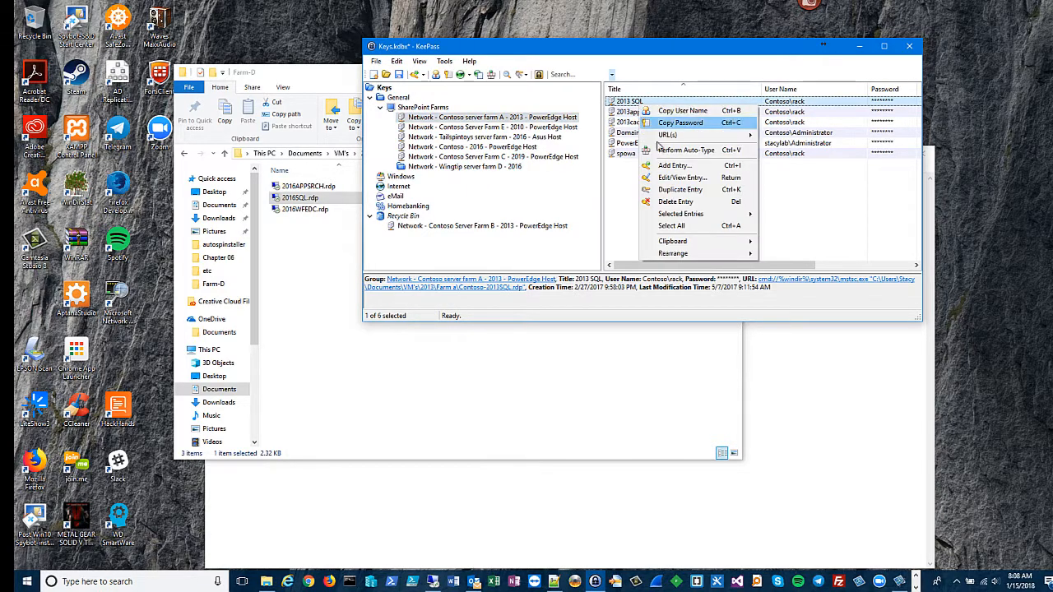
left_click(677, 177)
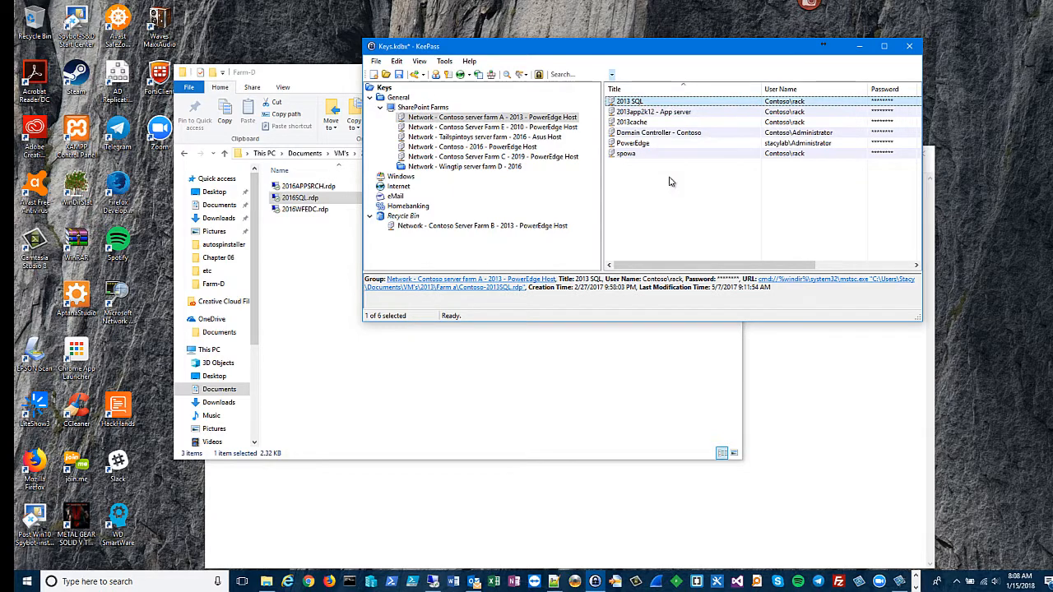
left_click(625, 185)
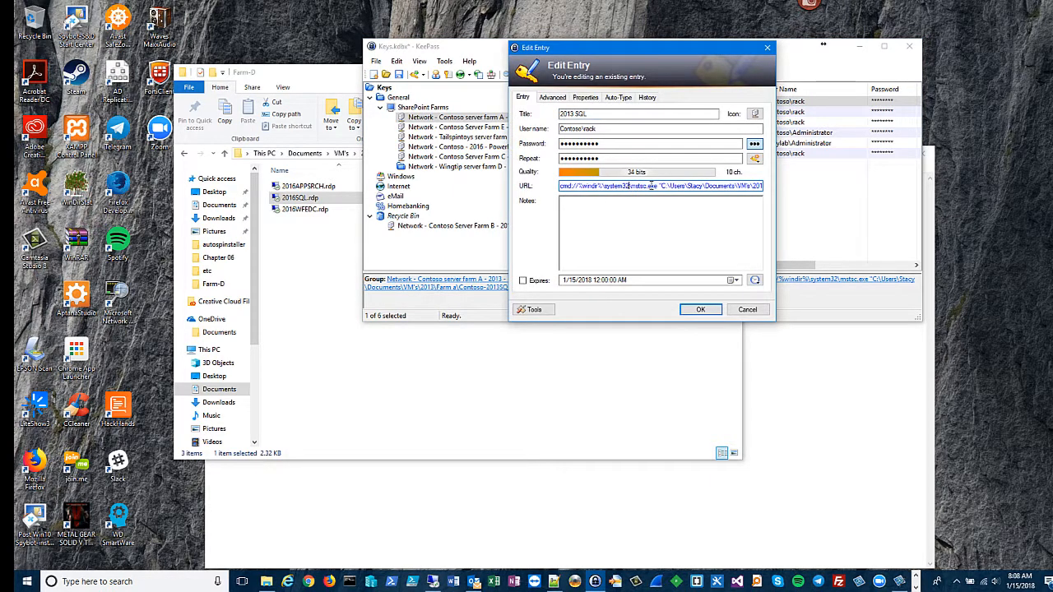
key("Right")
key("Right")
key("Right")
key("Right")
key("Right")
key("Right")
key("Right")
key("Right")
key("Right")
key("Right")
key("Right")
key("Right")
key("Right")
key("Right")
key("Right")
key("Right")
key("Right")
key("Right")
key("Right")
key("Right")
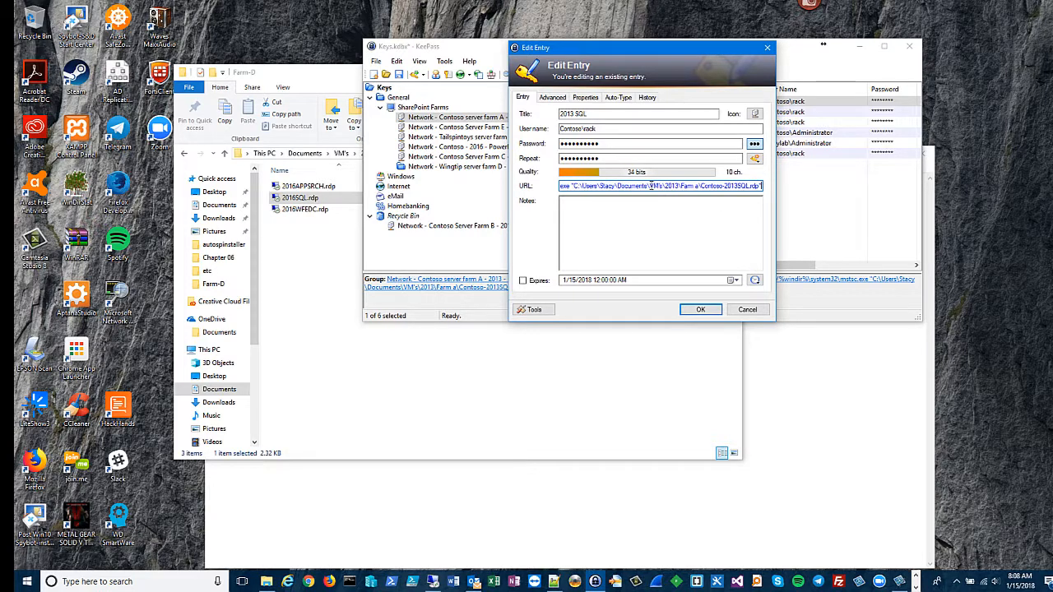
key("Left")
key("Left")
key("Left")
key("Left")
key("Left")
key("Left")
key("Left")
key("Left")
key("Left")
key("Left")
key("Left")
key("Left")
key("Left")
key("Left")
key("Left")
key("Left")
key("Left")
key("Left")
key("Left")
key("Left")
key("Left")
key("Left")
key("Left")
key("Left")
key("Left")
key("Left")
key("Left")
key("Left")
key("Left")
key("Left")
key("Left")
key("Left")
key("Left")
key("Left")
key("Left")
key("Left")
key("Left")
key("Left")
key("Left")
key("Left")
key("Left")
key("Left")
key("Left")
key("Left")
key("Left")
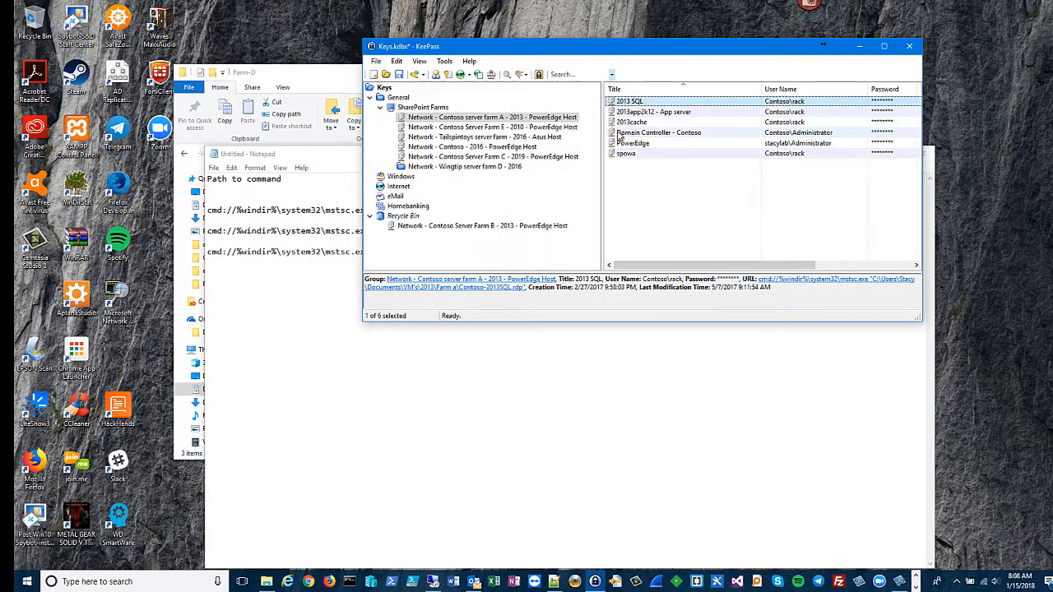
Open the 2016APPSRCH entry in the Wingtip server farm D - 2016 group for editing
left_click(465, 166)
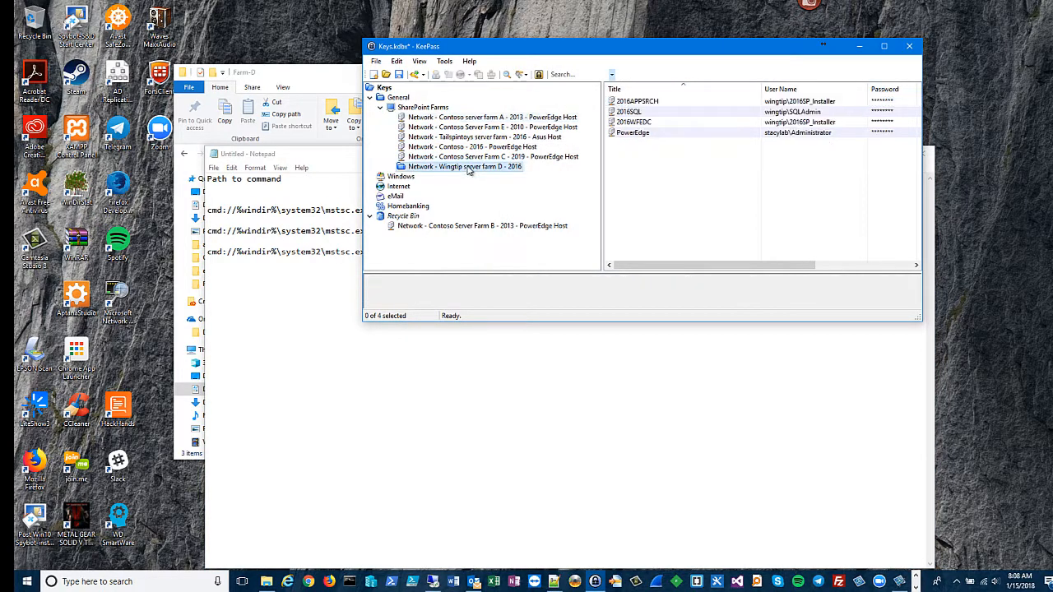
left_click(645, 102)
right_click(644, 102)
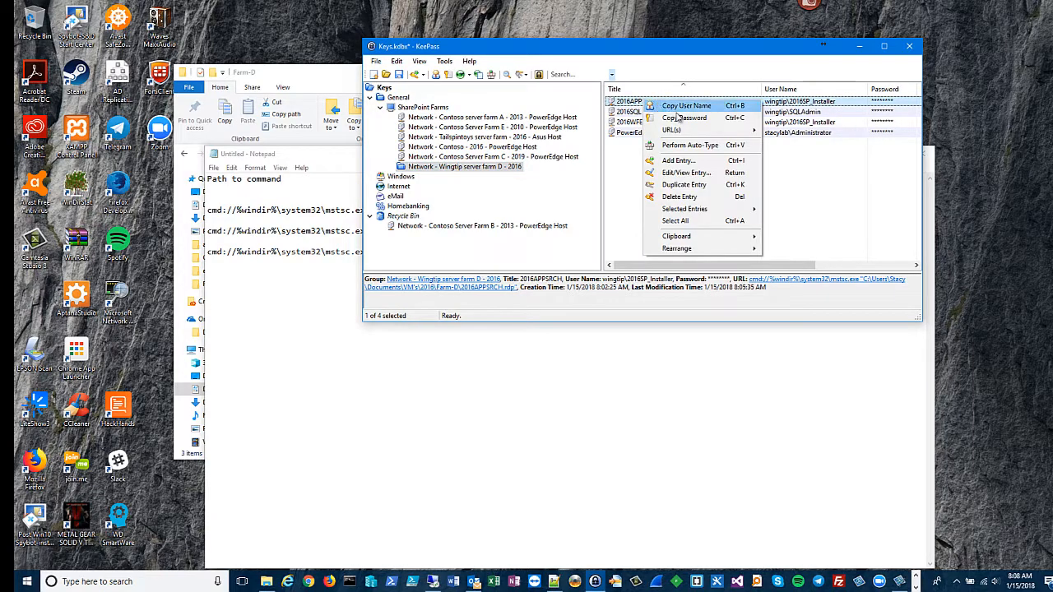
left_click(682, 174)
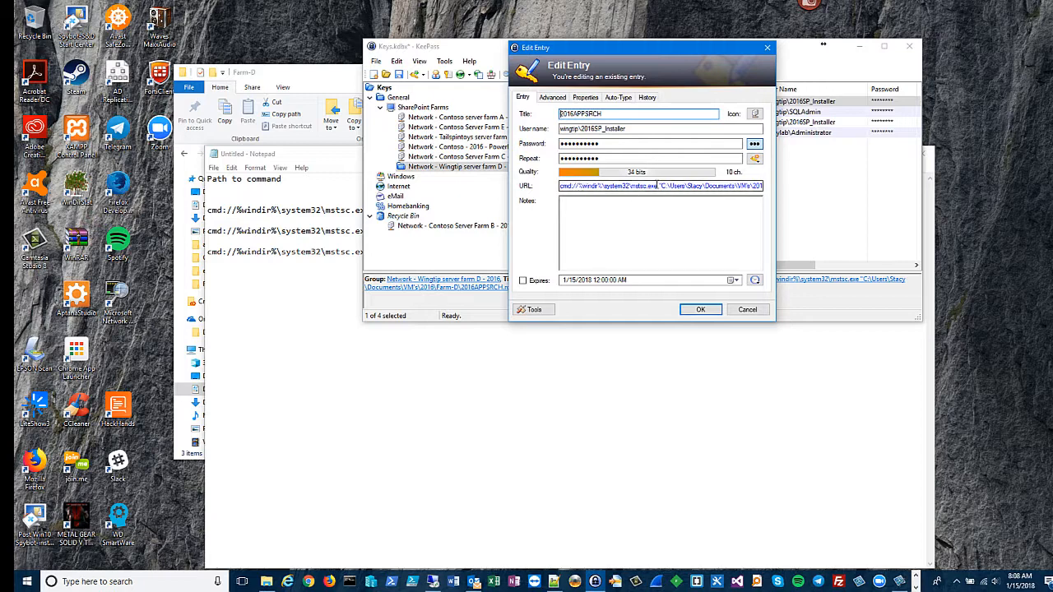
Confirm the 2016APPSRCH URL ends at Farm-D\2016APPSRCH.rdp, then switch to the Farm-D folder
left_click(659, 186)
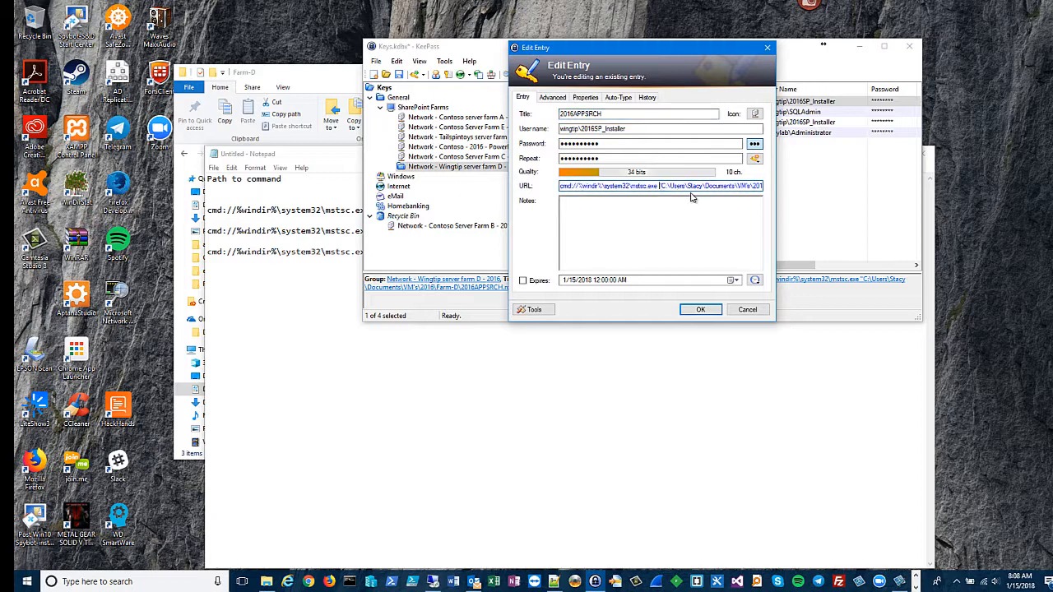
key("Right")
key("Right")
key("Right")
key("Right")
key("Right")
key("Right")
key("Right")
key("Right")
key("Right")
key("Right")
key("Right")
key("Right")
key("Right")
key("Right")
key("Right")
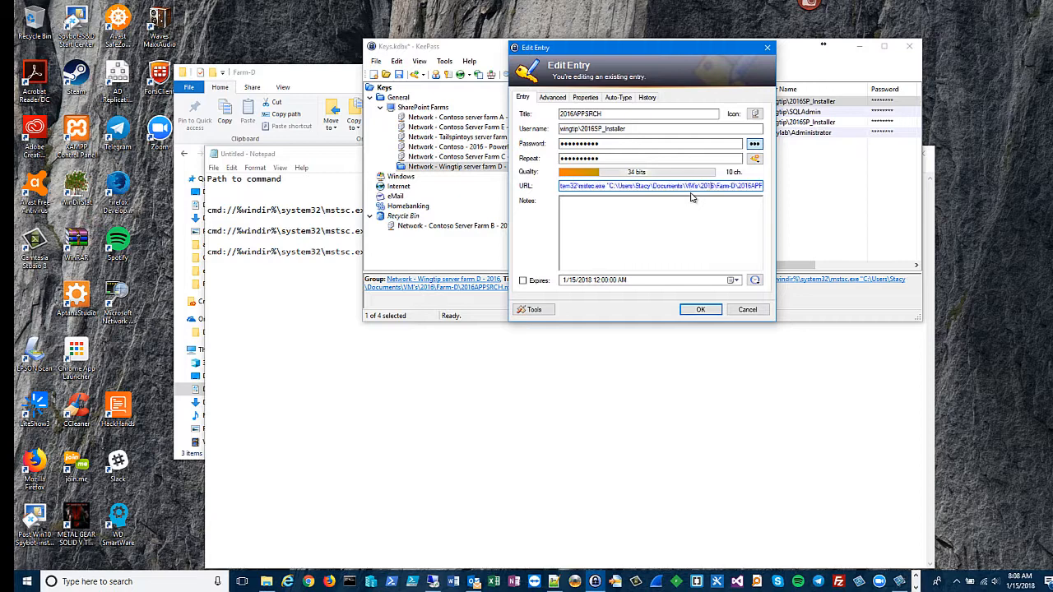
key("Right")
key("Right")
key("Right")
key("Right")
key("Right")
key("Right")
key("Right")
key("Right")
key("Right")
key("Right")
key("Right")
key("Right")
key("Right")
key("Right")
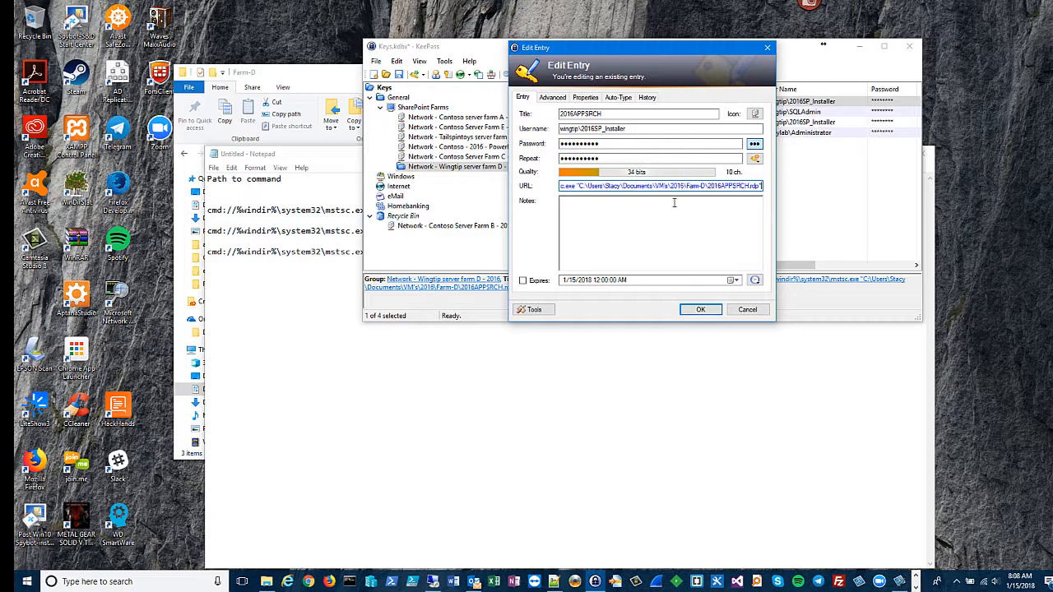
left_click(301, 80)
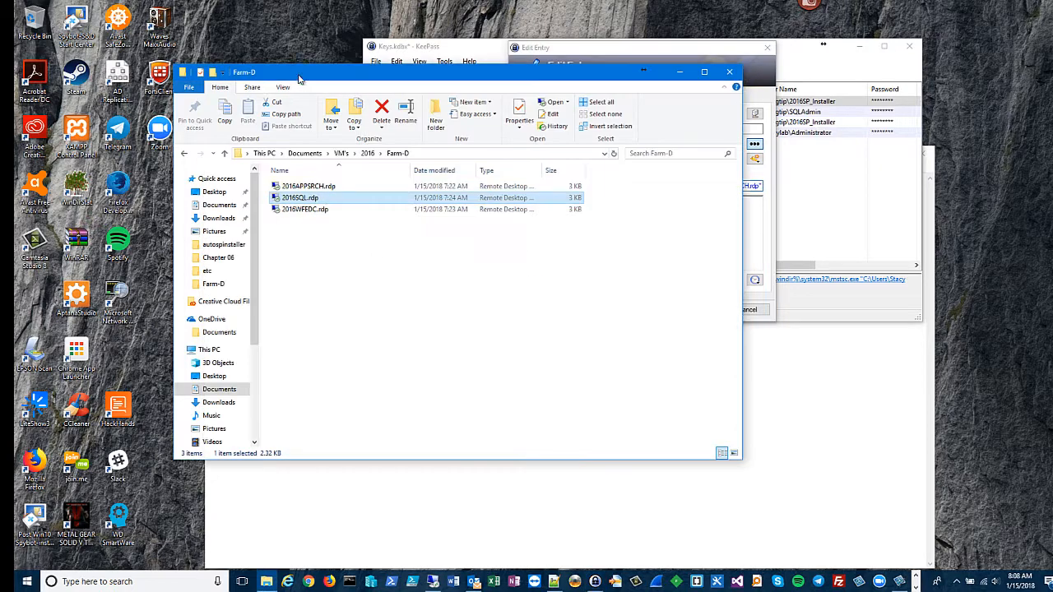
Enable 'Allow me to save credentials' in 2016APPSRCH.rdp's connection settings and save the file
left_click(341, 188)
right_click(344, 192)
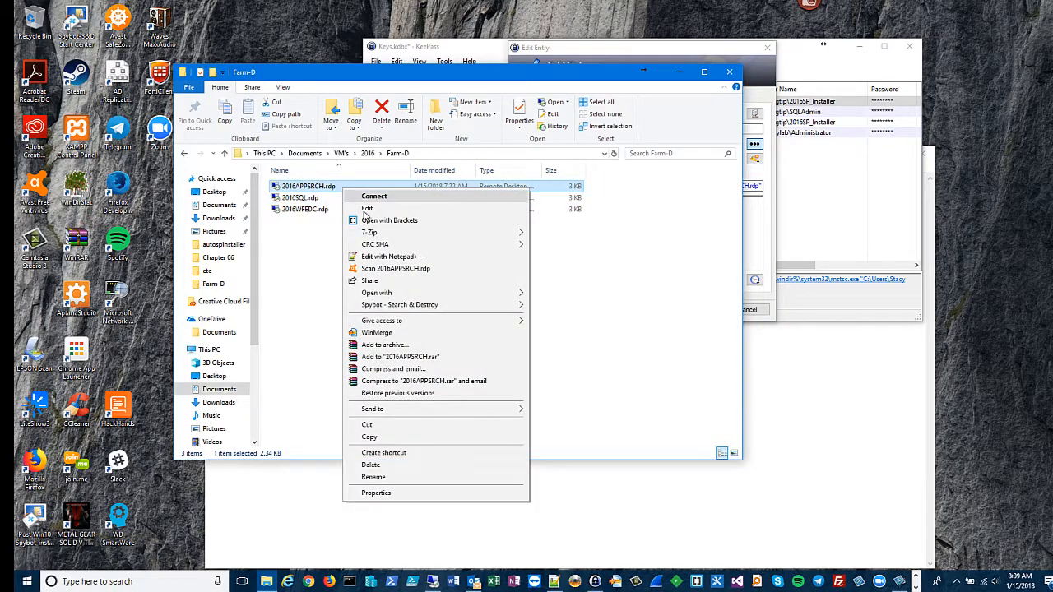
left_click(364, 210)
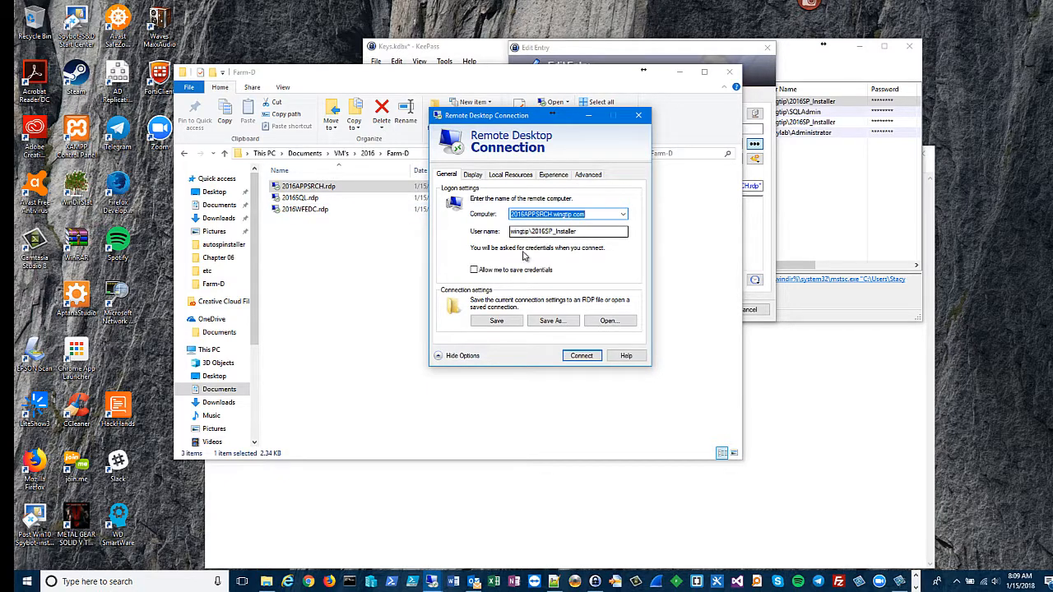
left_click(474, 270)
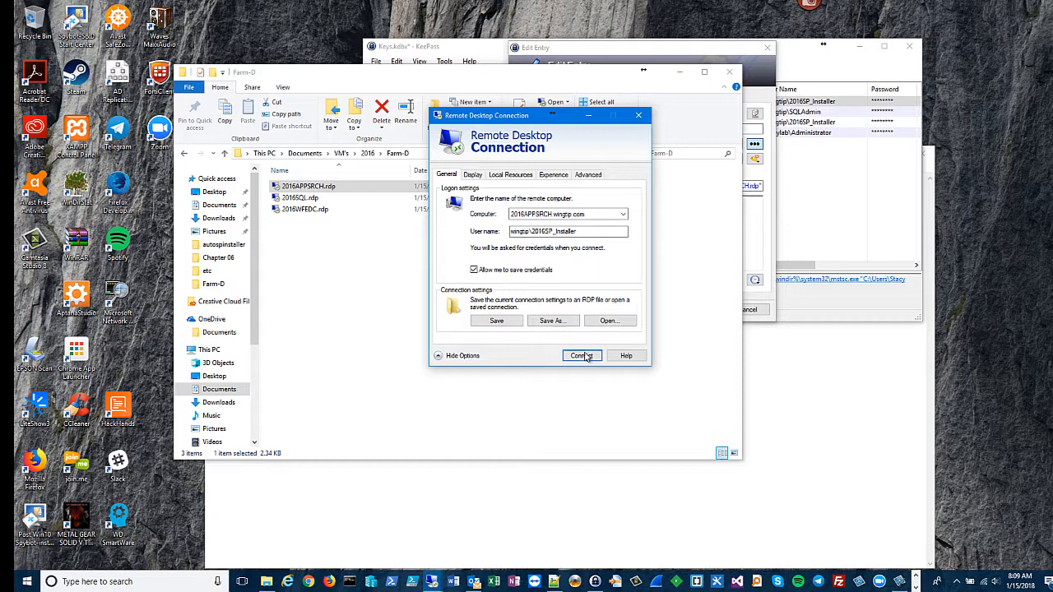
left_click(497, 321)
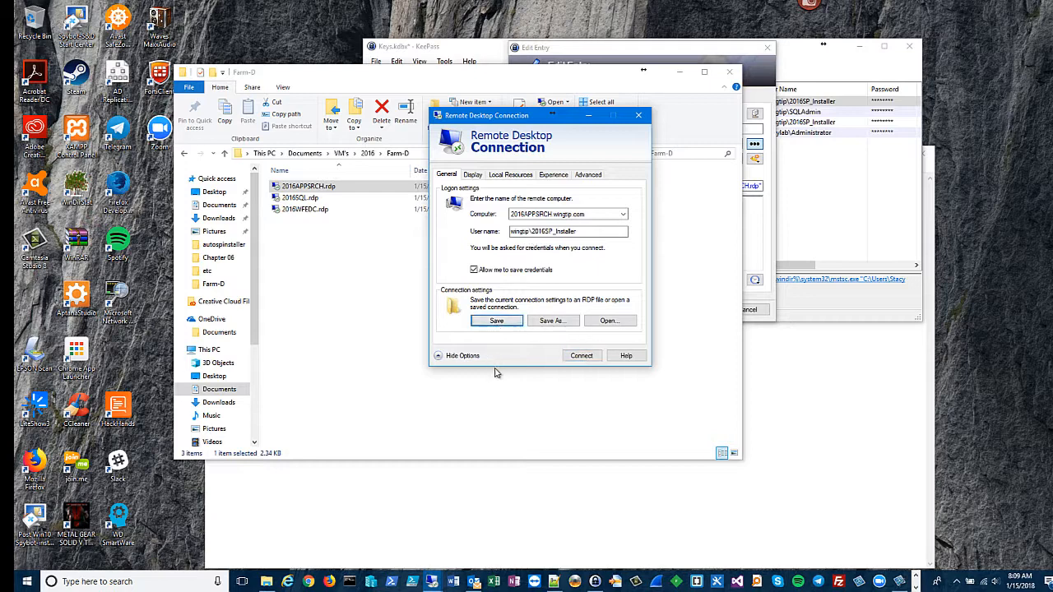
left_click(791, 51)
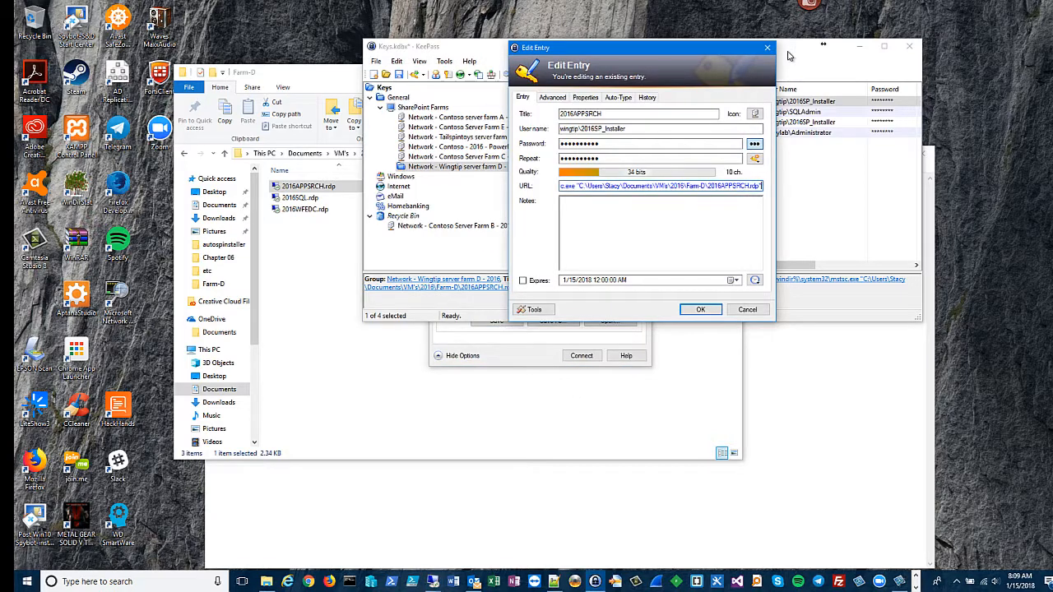
Save the 2016APPSRCH entry, launch its RDP URL past the publisher warning, and auto-type its password
left_click(697, 311)
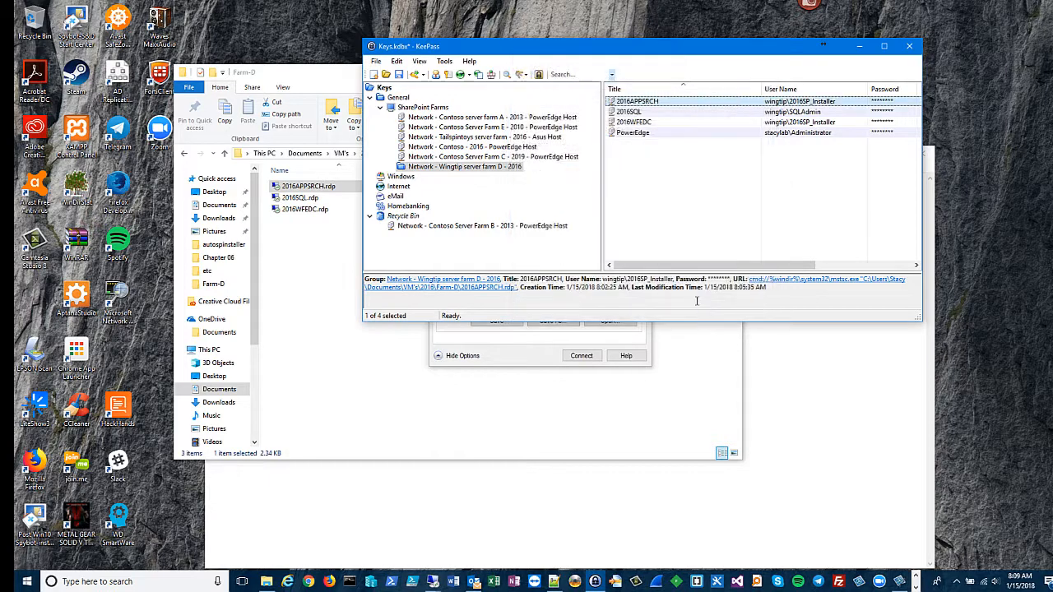
left_click(461, 75)
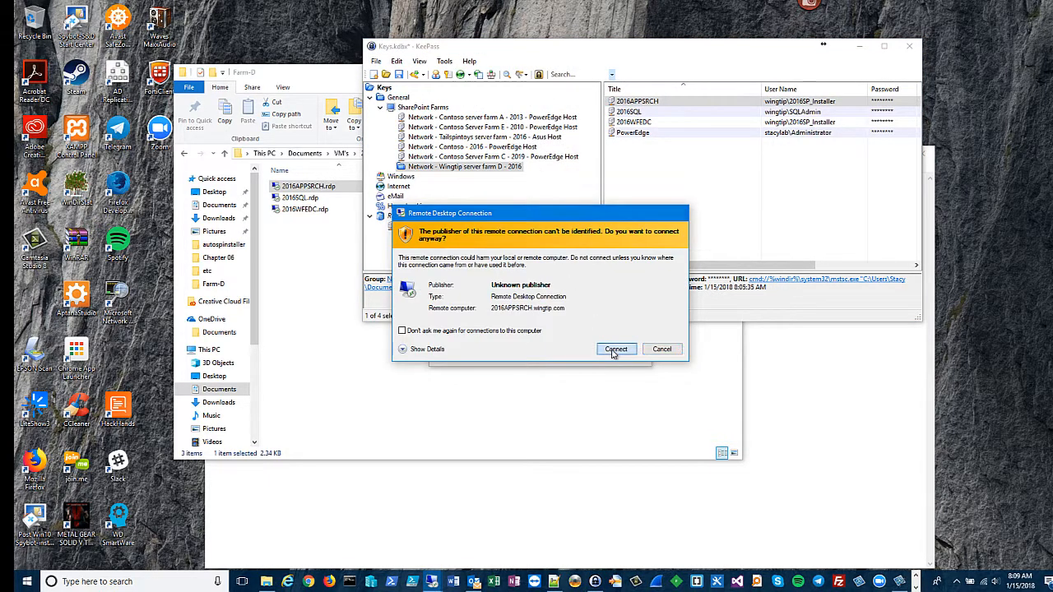
left_click(614, 347)
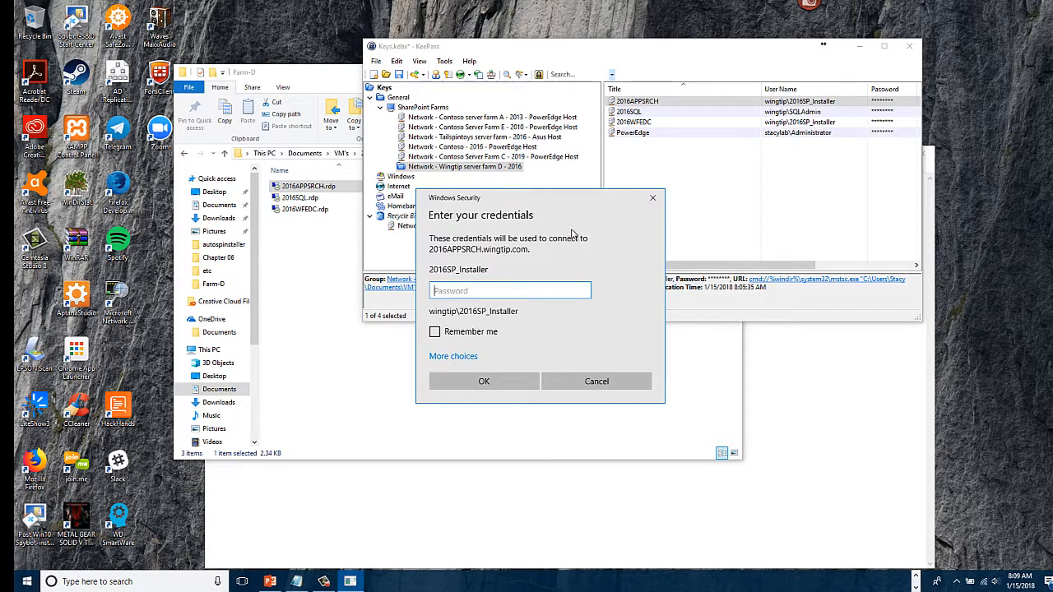
left_click(490, 75)
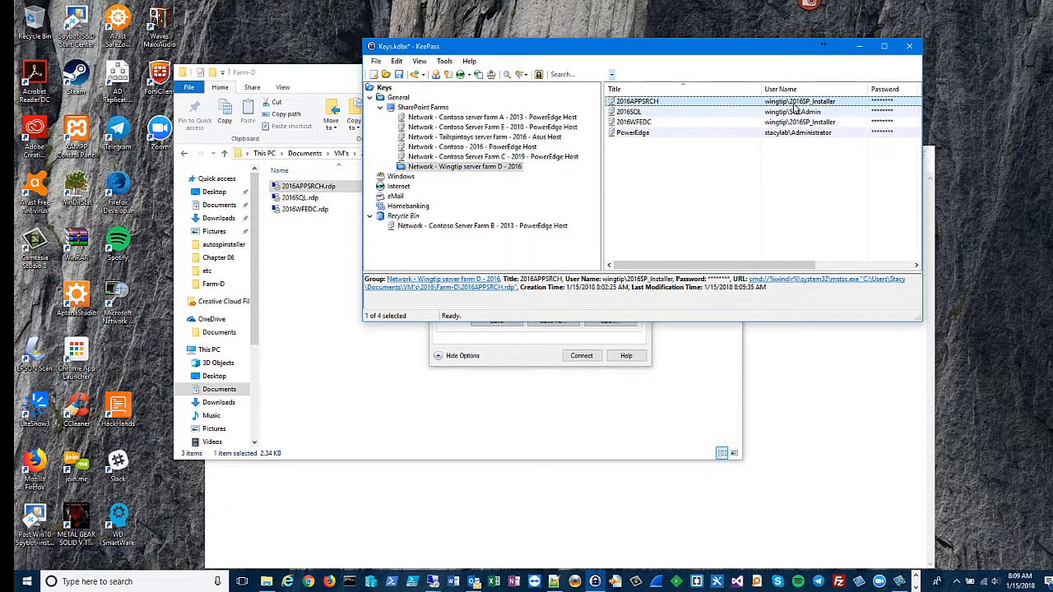
Exit KeePass, saving the database changes on the way out
left_click(910, 49)
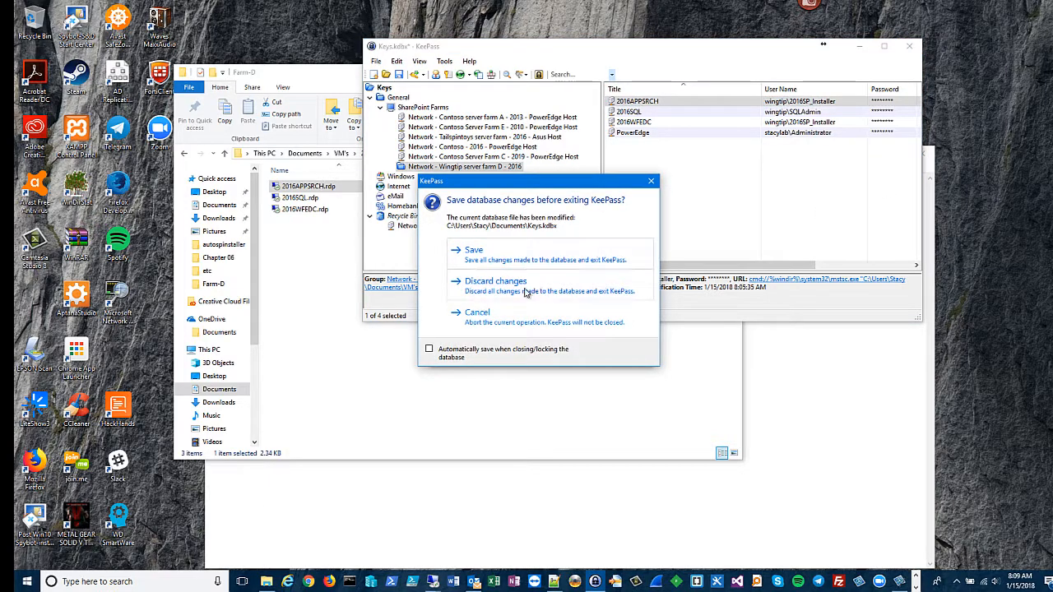
left_click(474, 251)
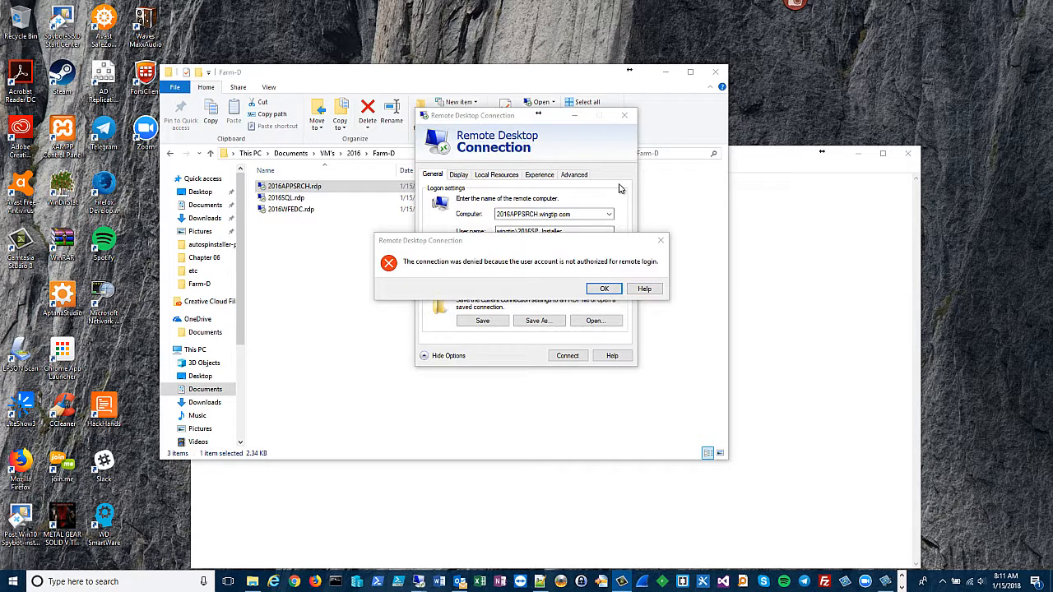
Dismiss the access-denied error and select the account part of the user name
left_click(660, 240)
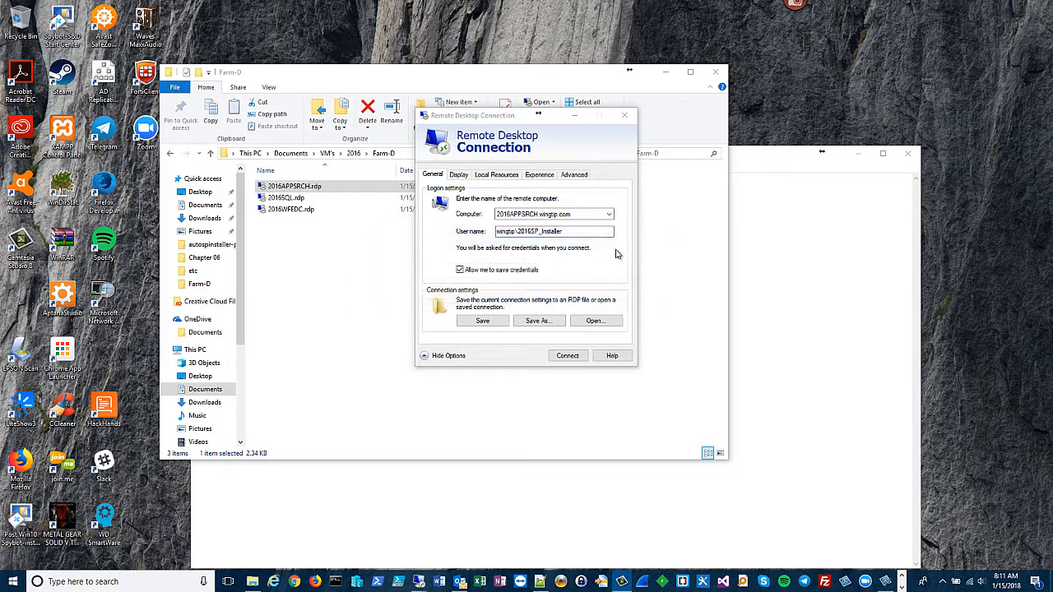
left_click(520, 234)
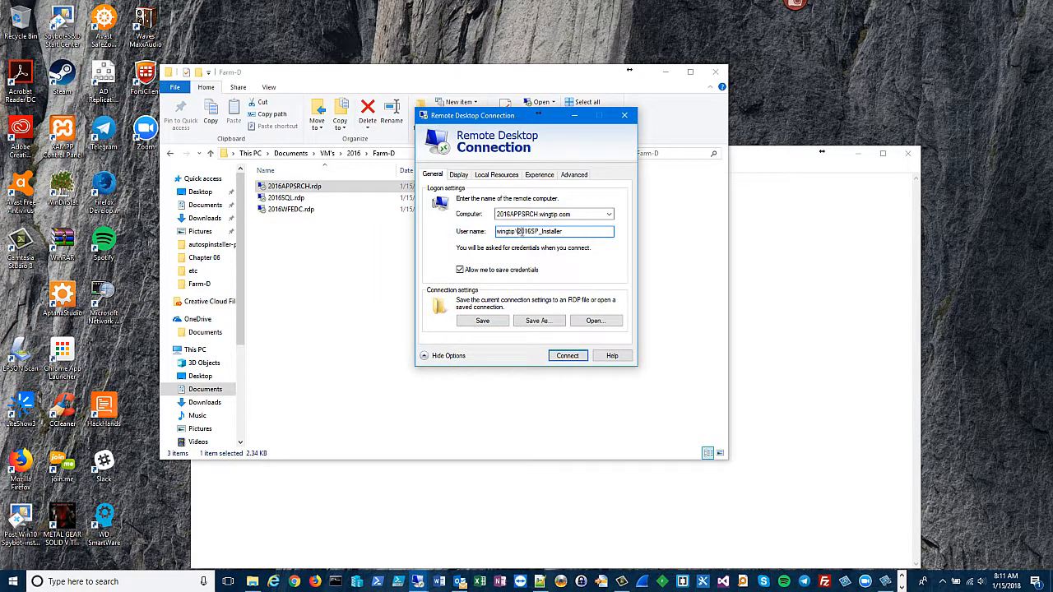
left_click_drag(518, 232, 574, 236)
Open 2016WFEDC.rdp from the Farm-D folder for editing, then reopen the KeePass database
left_click(349, 281)
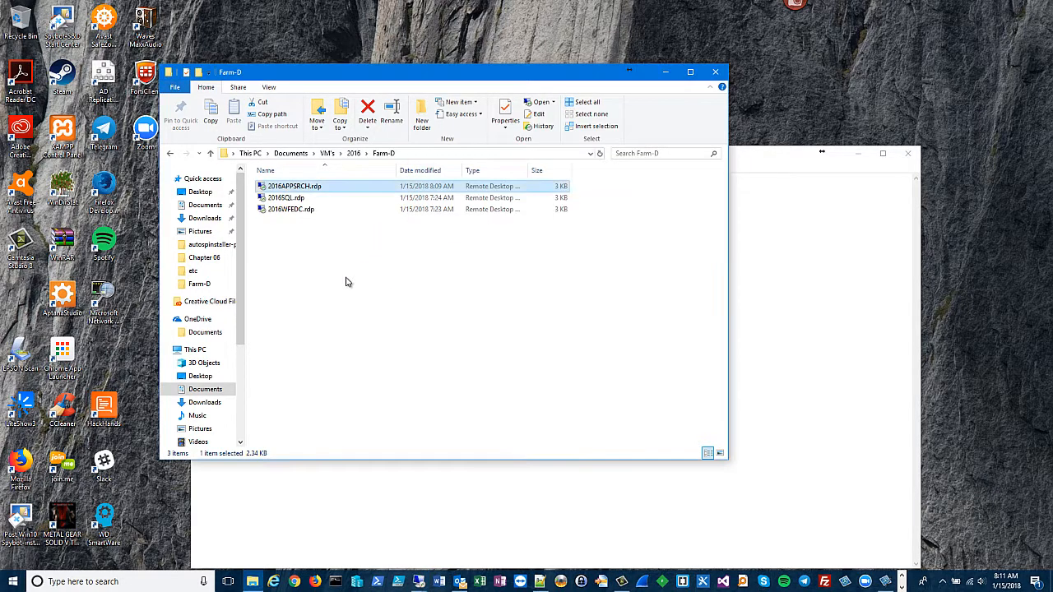
left_click(336, 213)
right_click(337, 213)
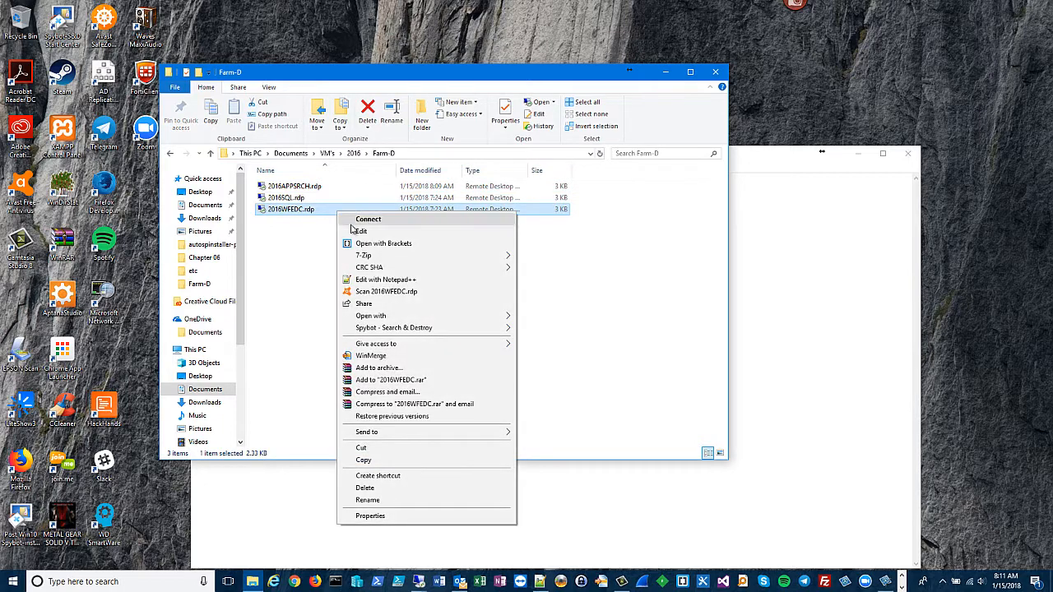
left_click(383, 234)
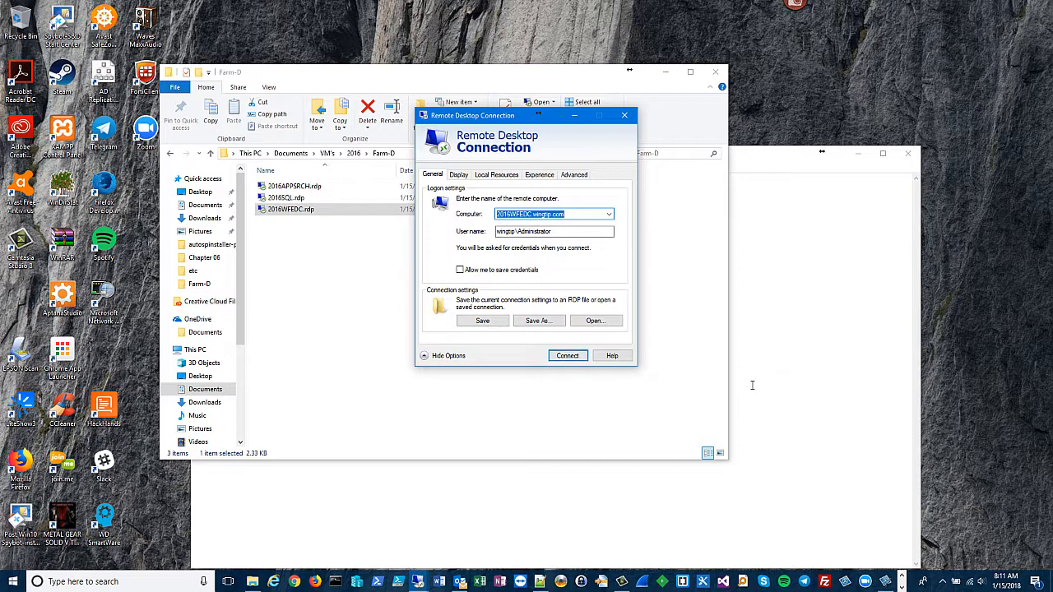
left_click(582, 583)
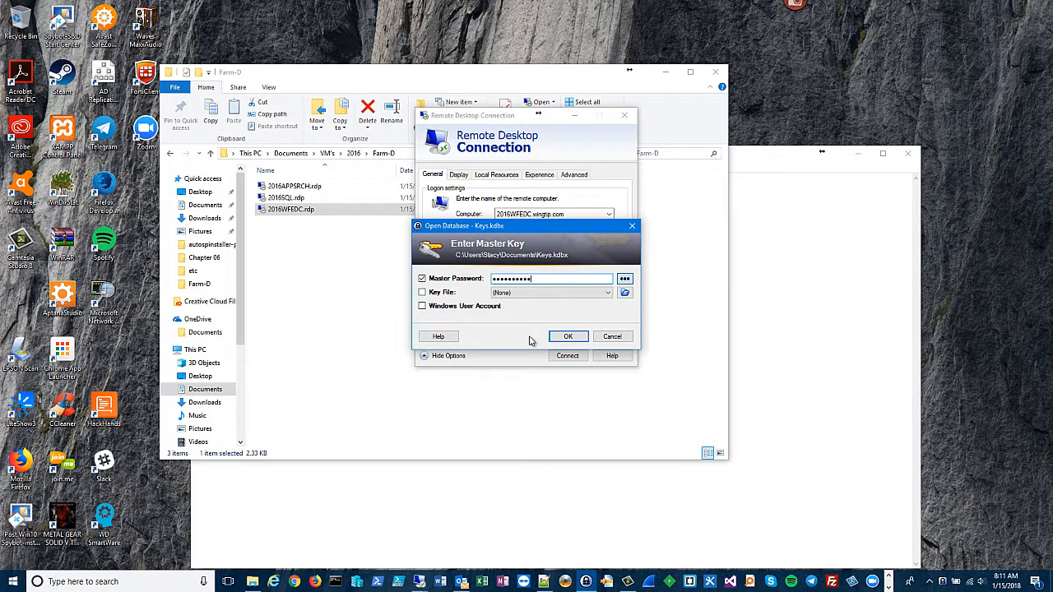
Unlock Keys.kdbx and select the 2016WFEDC entry to view its URL
left_click(569, 336)
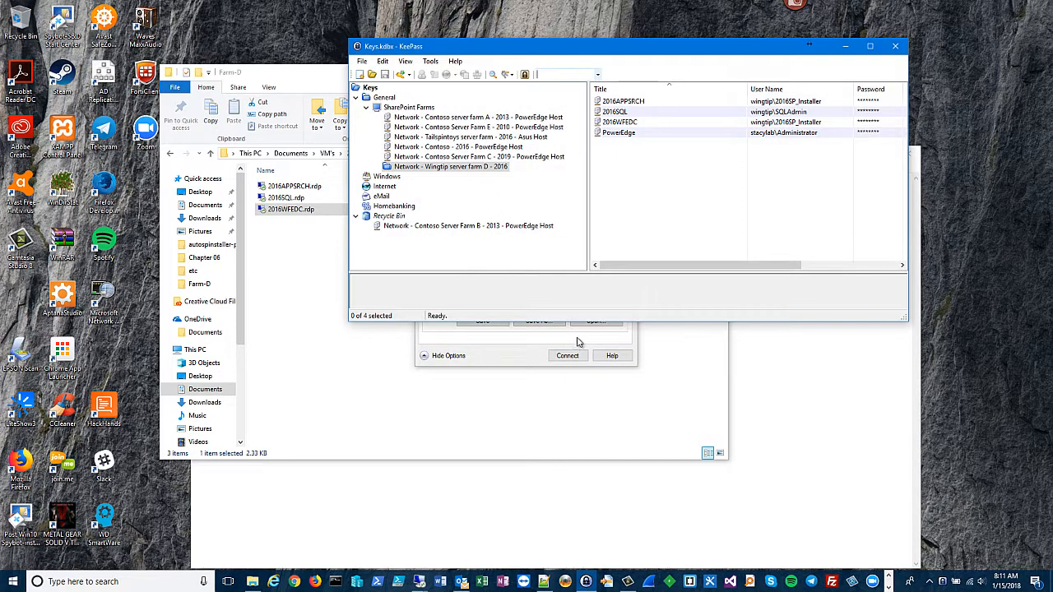
left_click(646, 124)
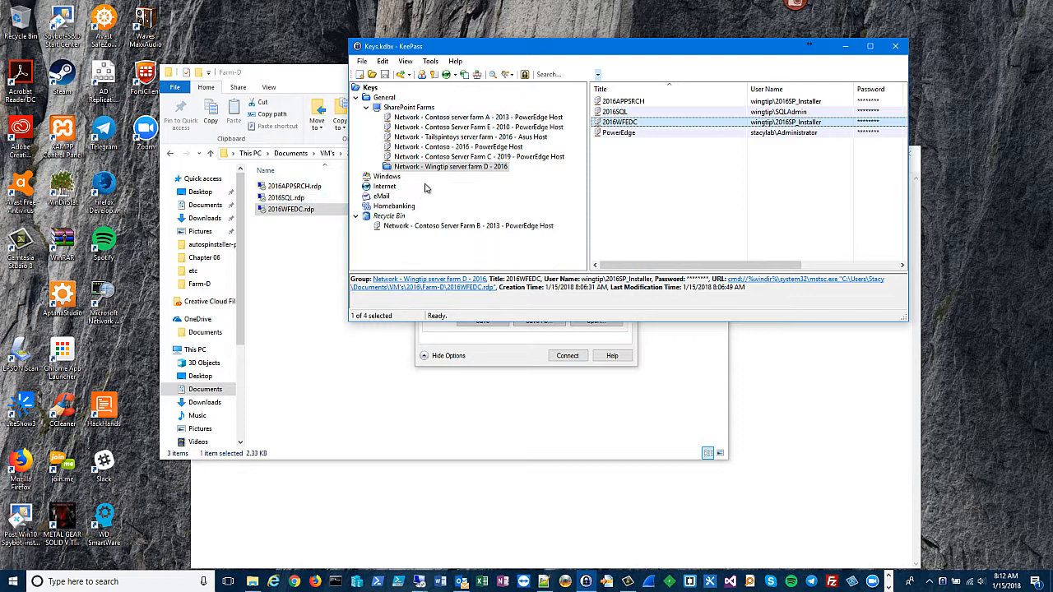
Launch the 2016WFEDC entry's RDP URL, then cancel the connection attempt
left_click(447, 76)
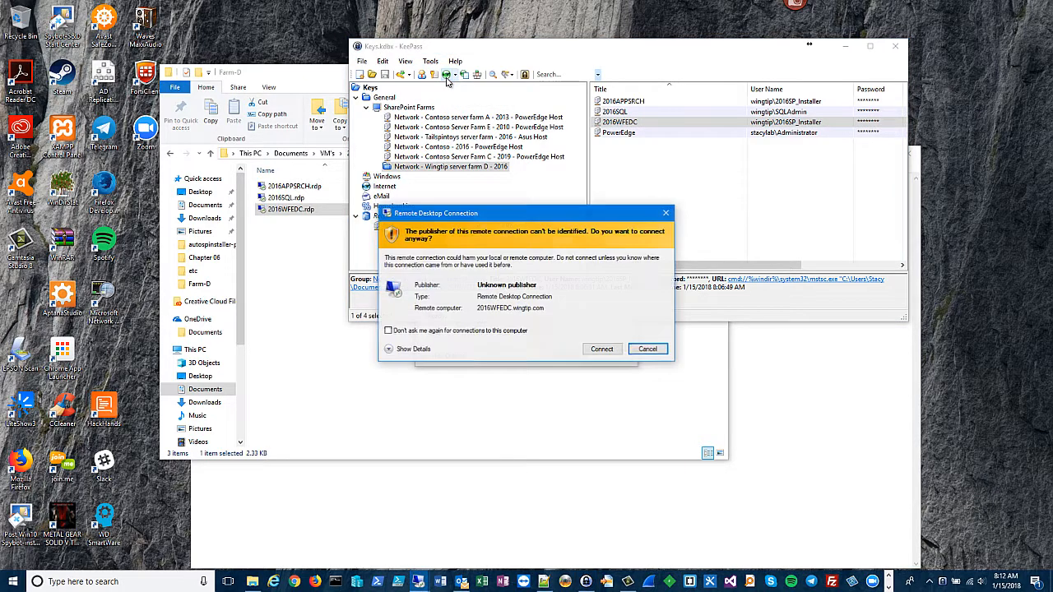
left_click(601, 349)
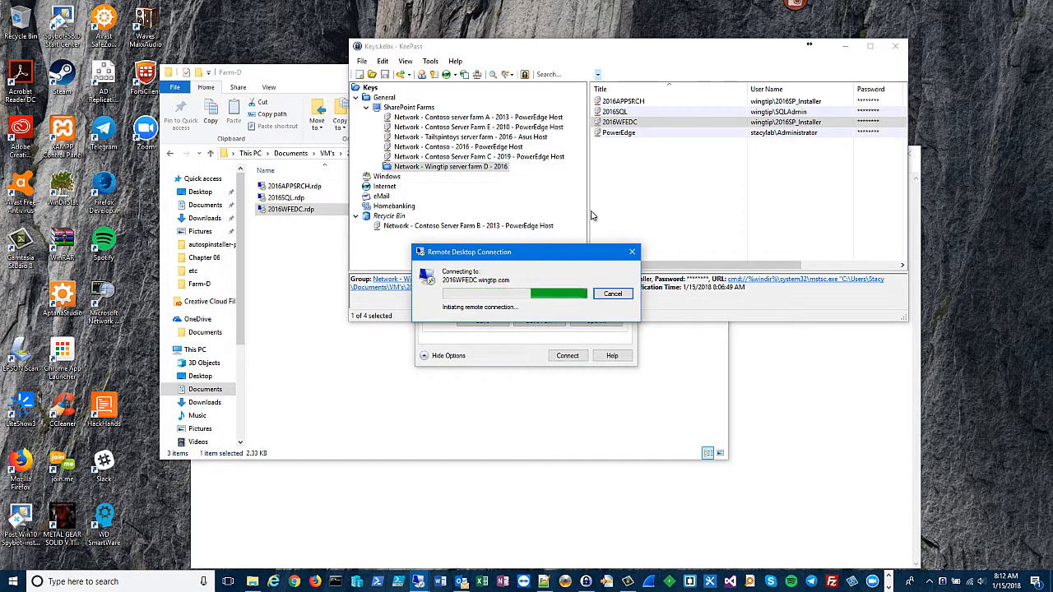
left_click(613, 296)
Launch the PowerEdge entry's remote desktop URL and maximize the session window
left_click(628, 133)
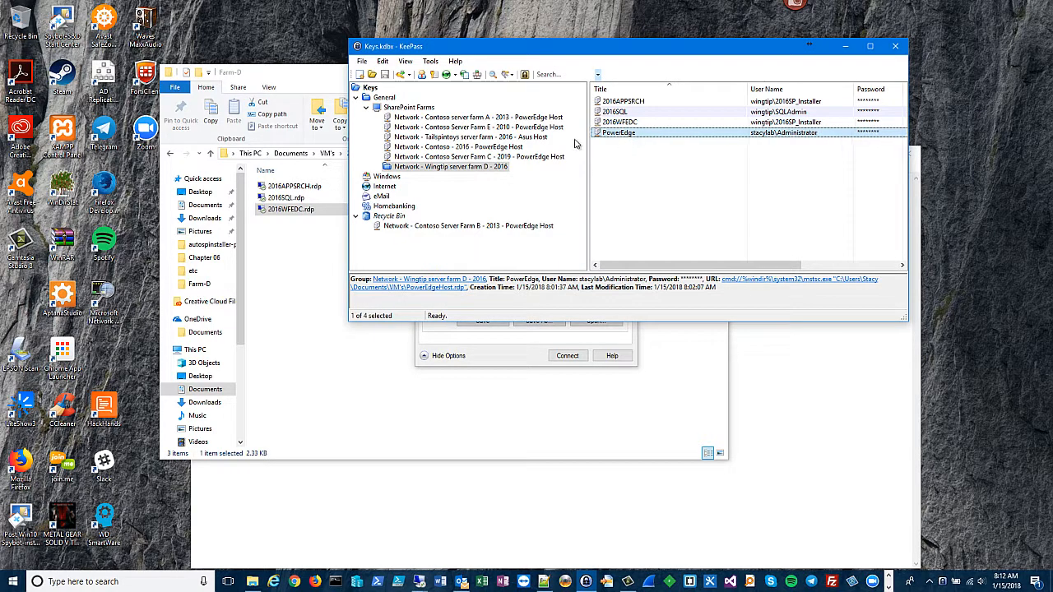
left_click(446, 74)
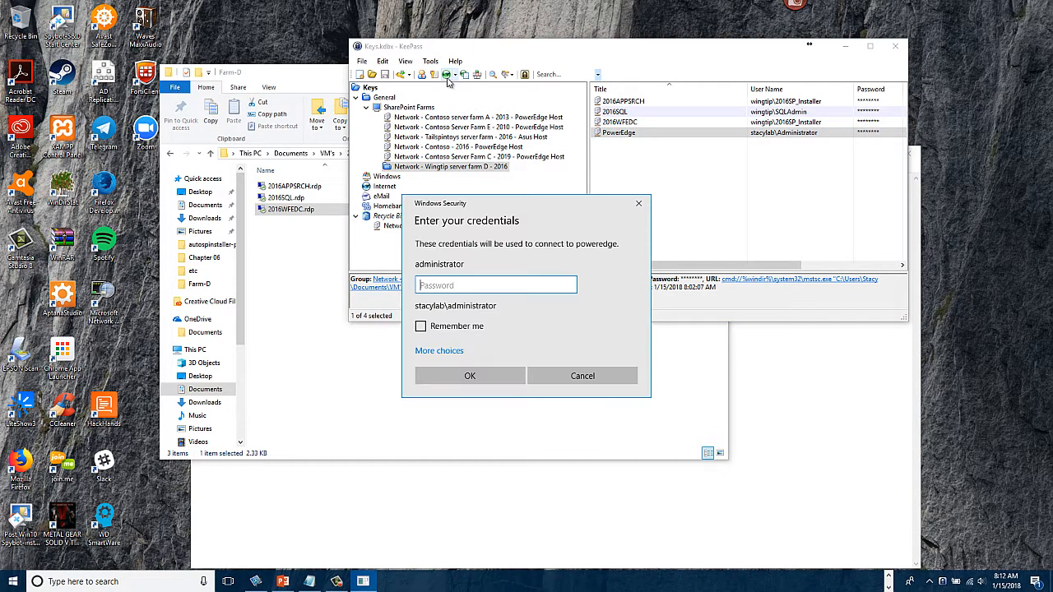
left_click(477, 75)
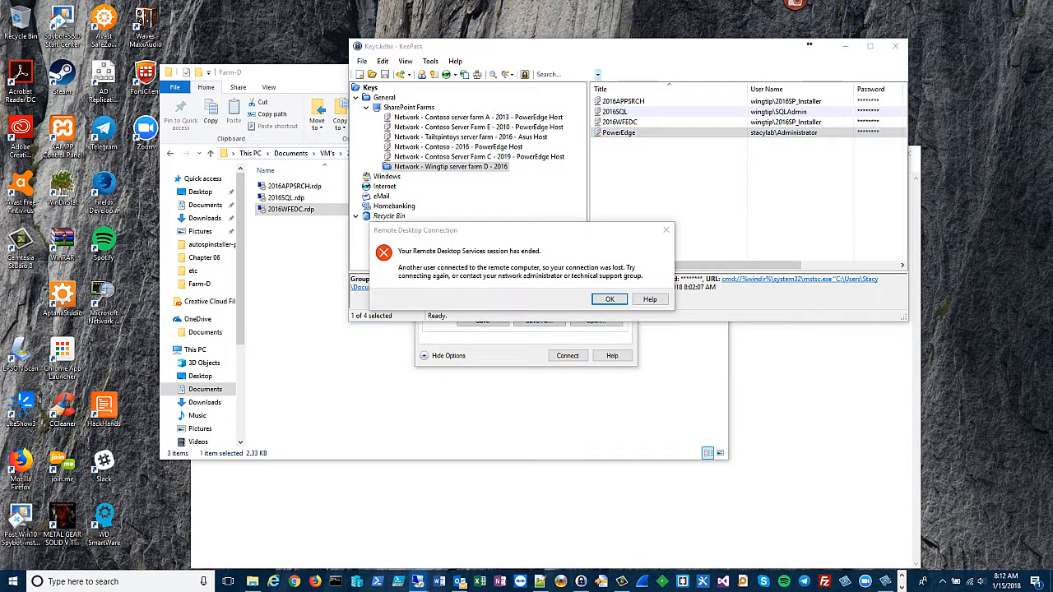
left_click_drag(211, 46, 553, 7)
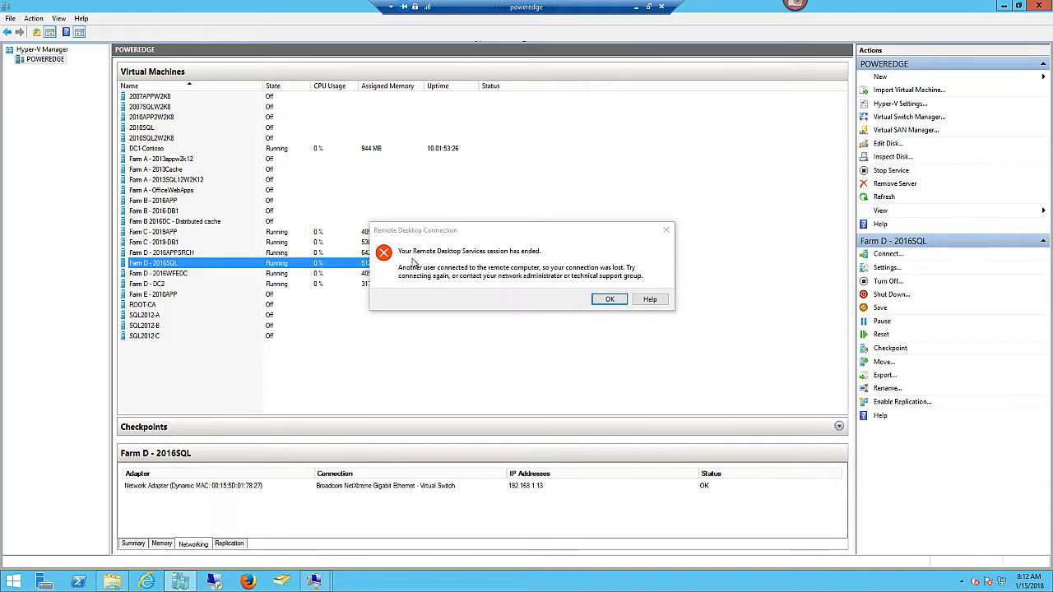
Dismiss the session-ended error and connect to the Farm D - 2016APPSRCH virtual machine
left_click(609, 301)
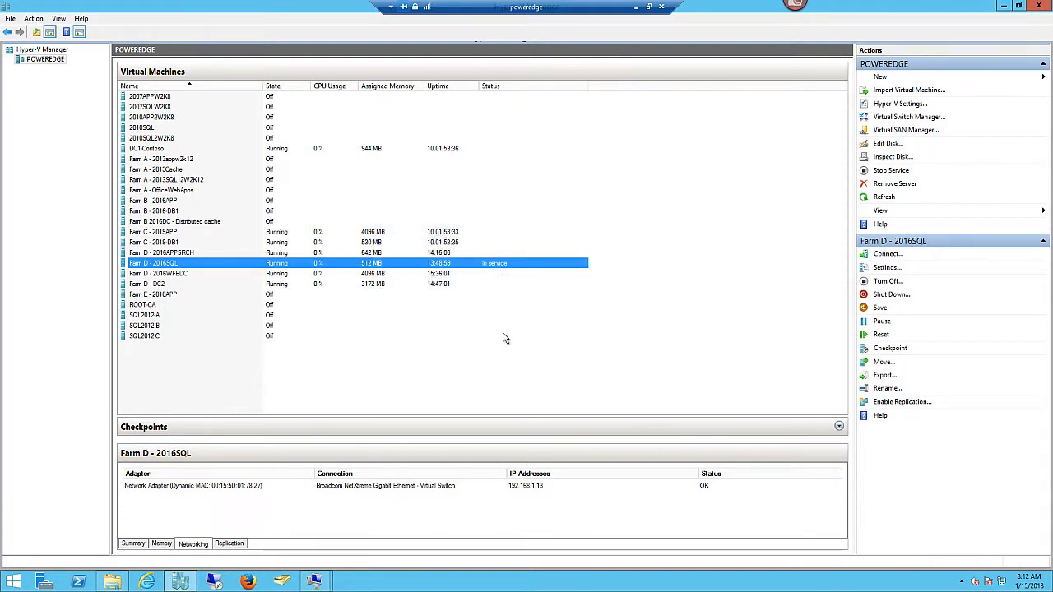
left_click(205, 253)
right_click(205, 254)
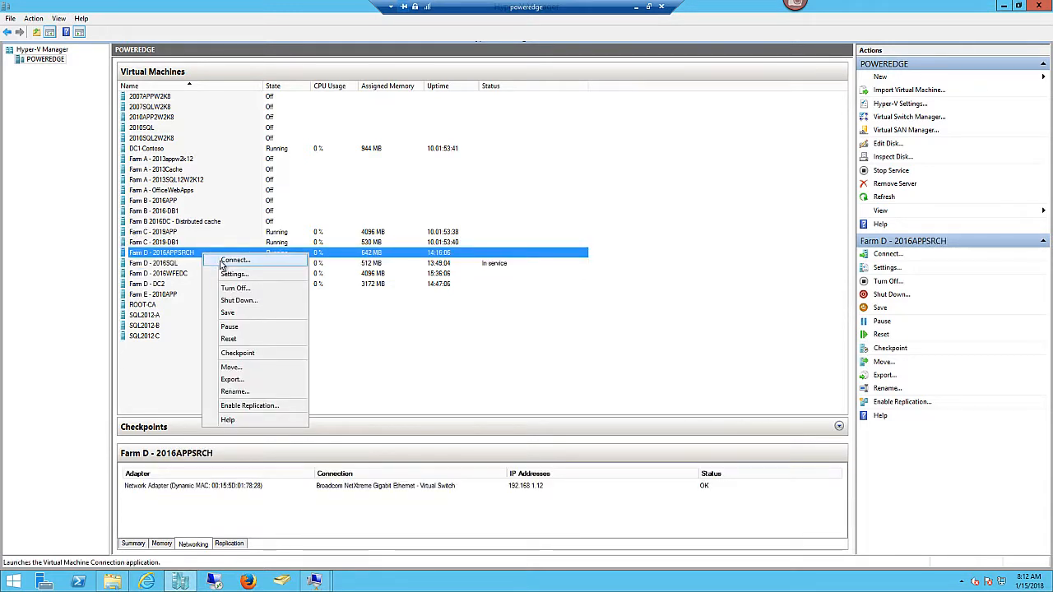
left_click(232, 261)
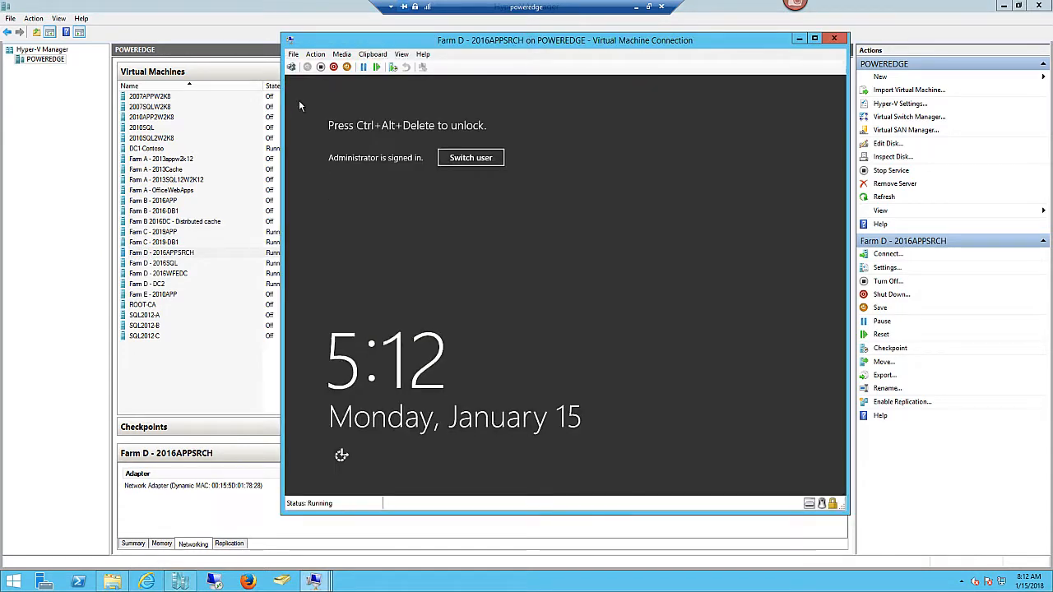
Sign in to the 2016APPSRCH VM with its password
left_click(291, 68)
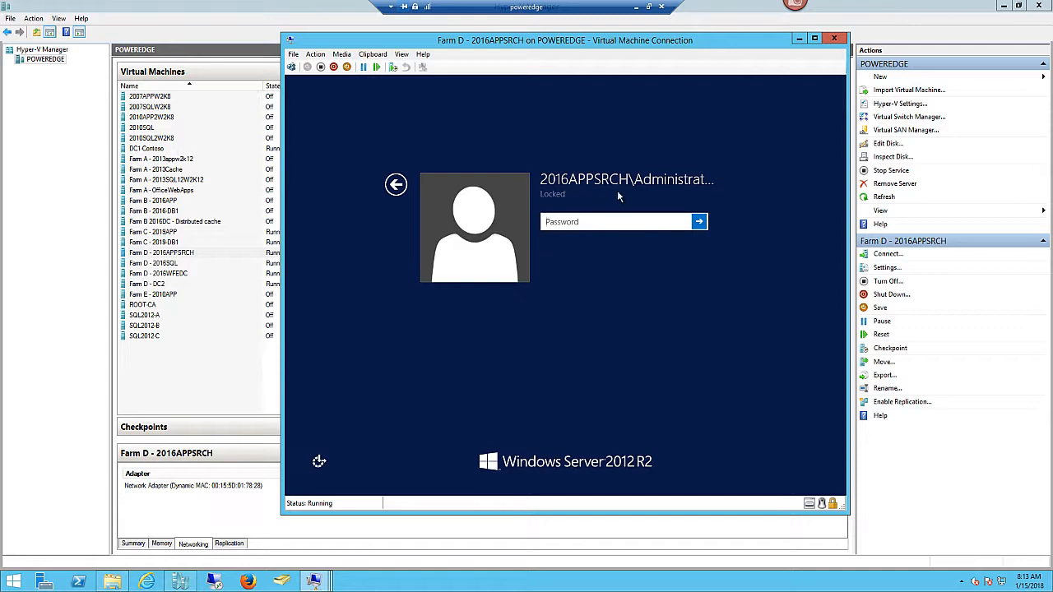
left_click(395, 186)
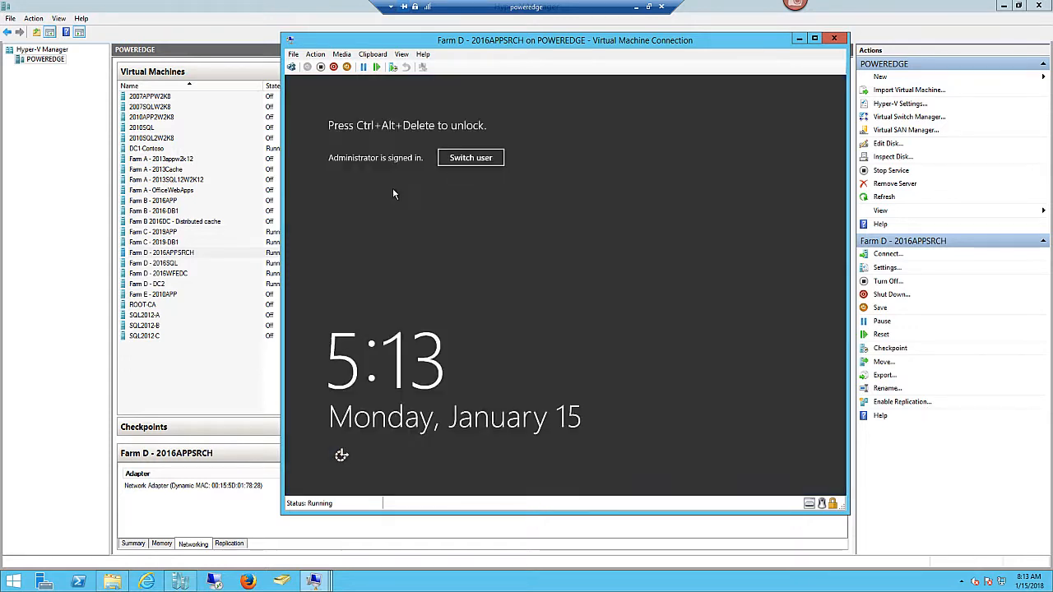
left_click(292, 68)
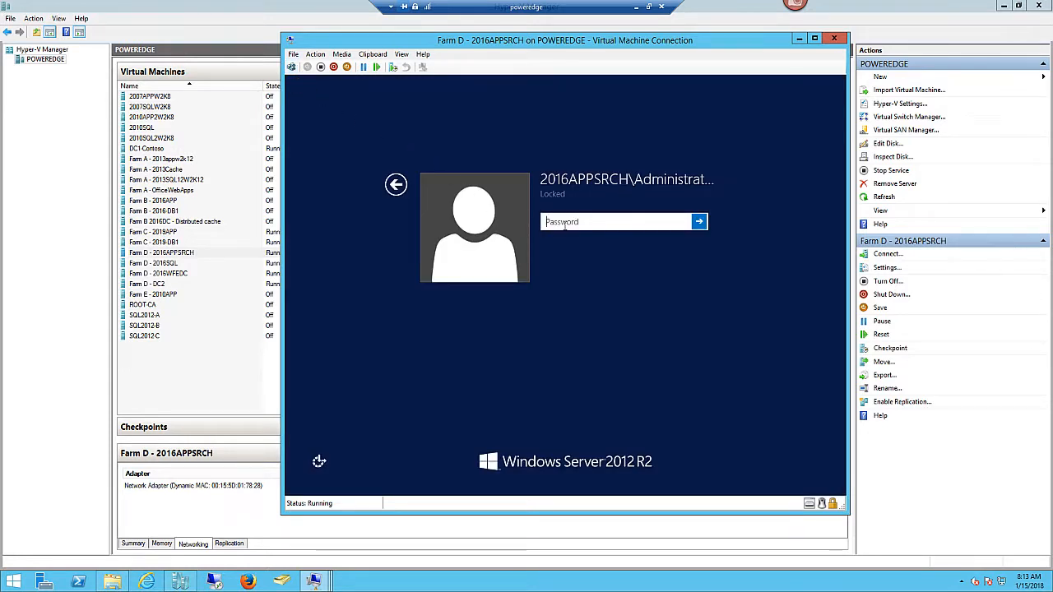
type("pas•••••")
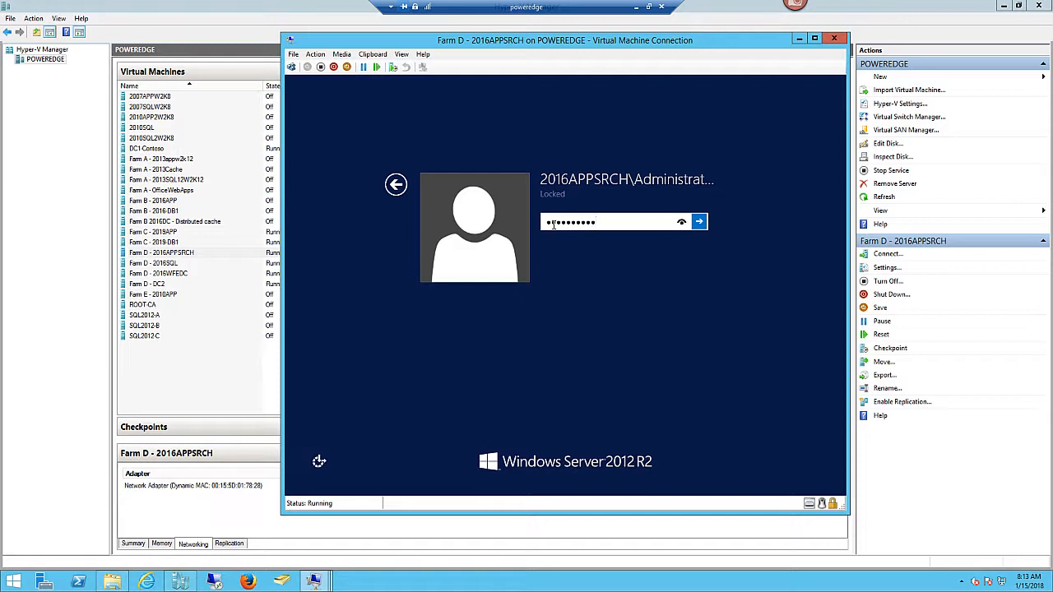
key("Return")
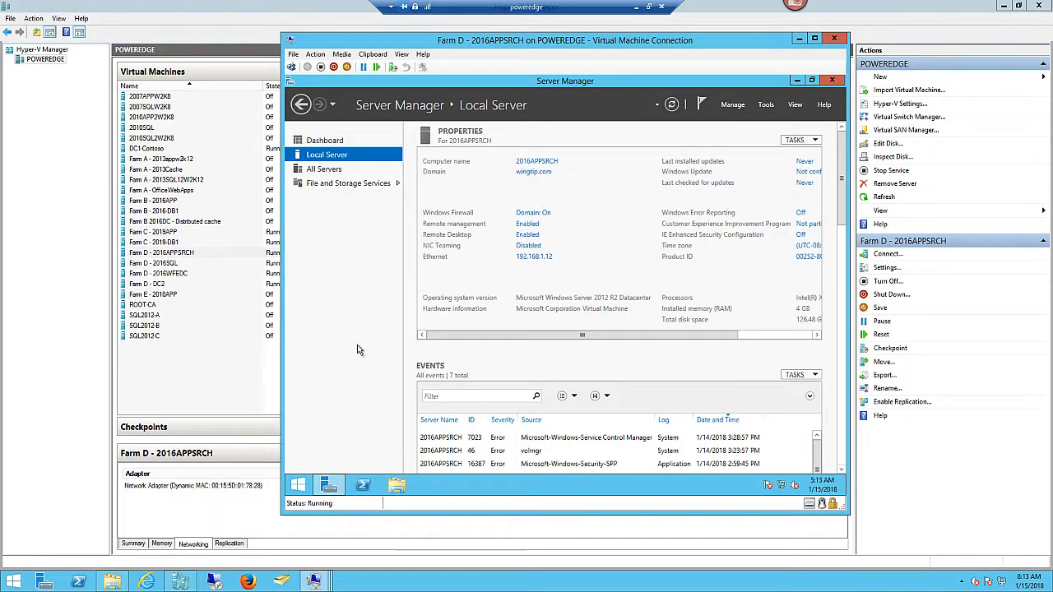
Sign out of the Farm D - 2016APPSRCH virtual machine from the Start menu
right_click(300, 486)
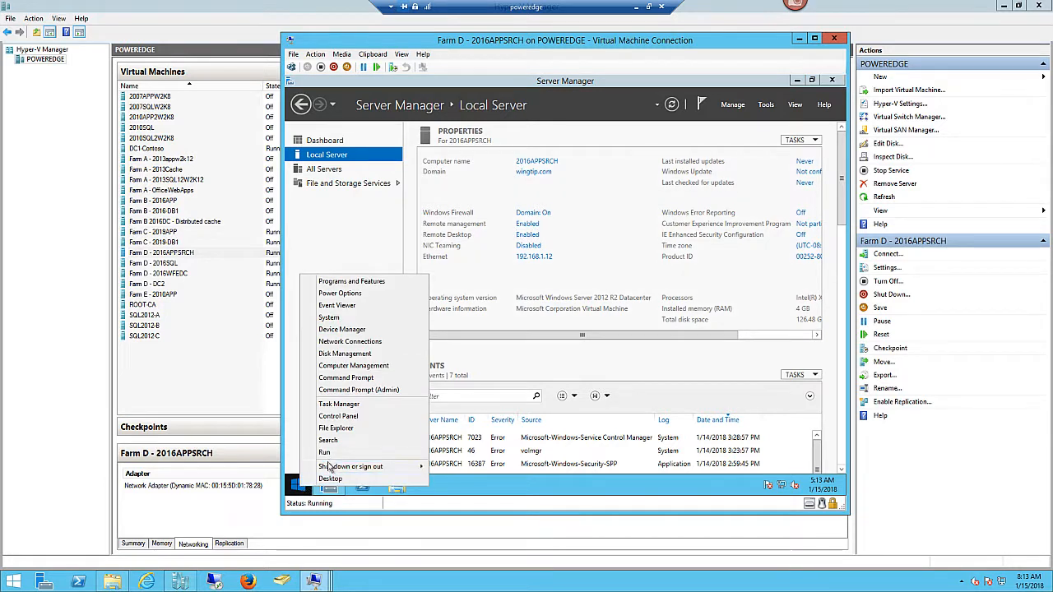
mouse_move(330, 471)
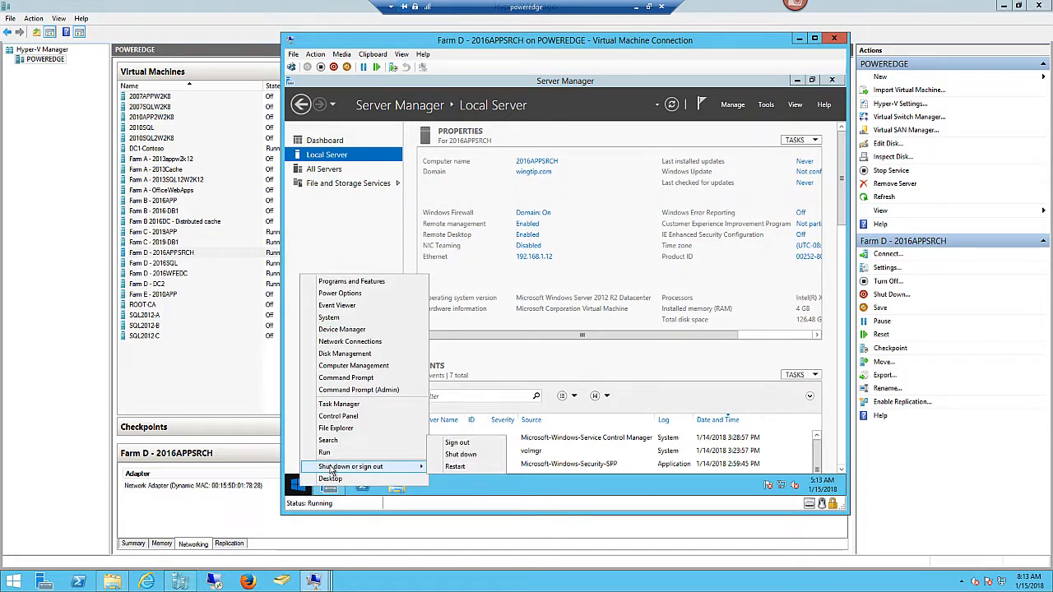
left_click(455, 444)
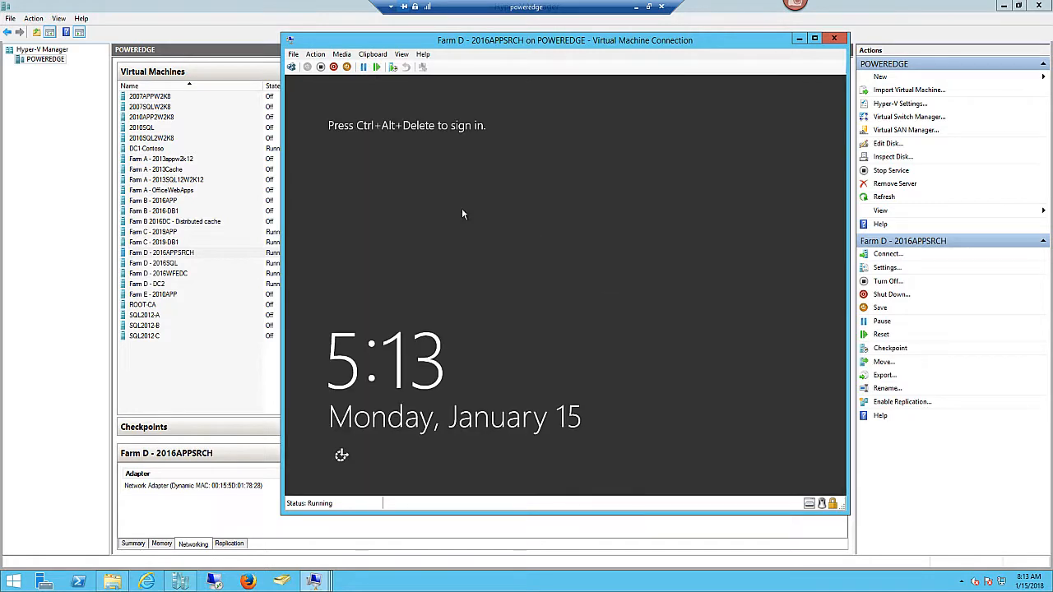
Sign back in as Other user with the wingtip domain administrator account and password
left_click(290, 67)
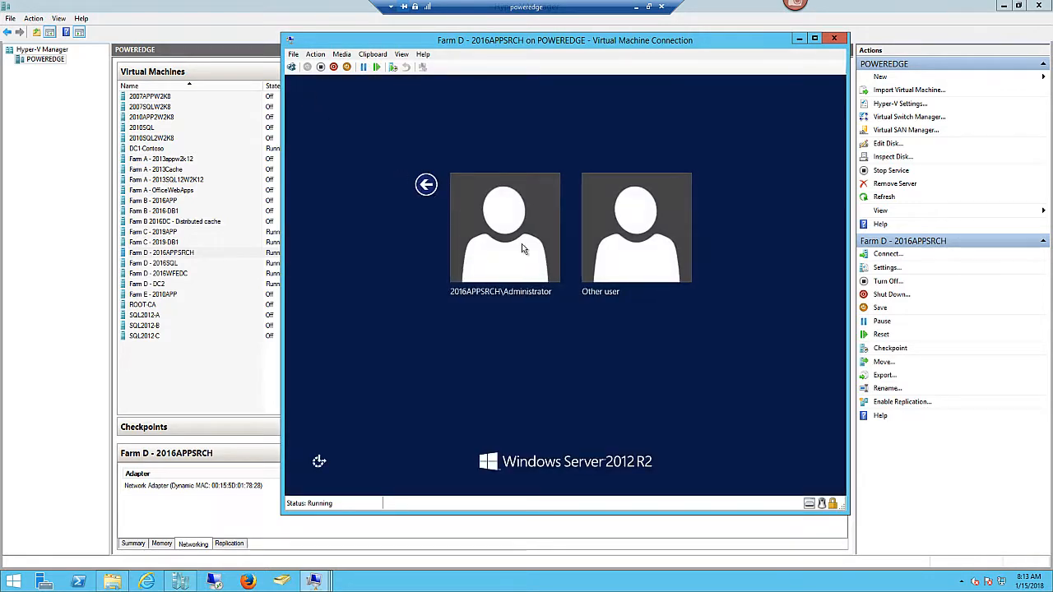
left_click(649, 252)
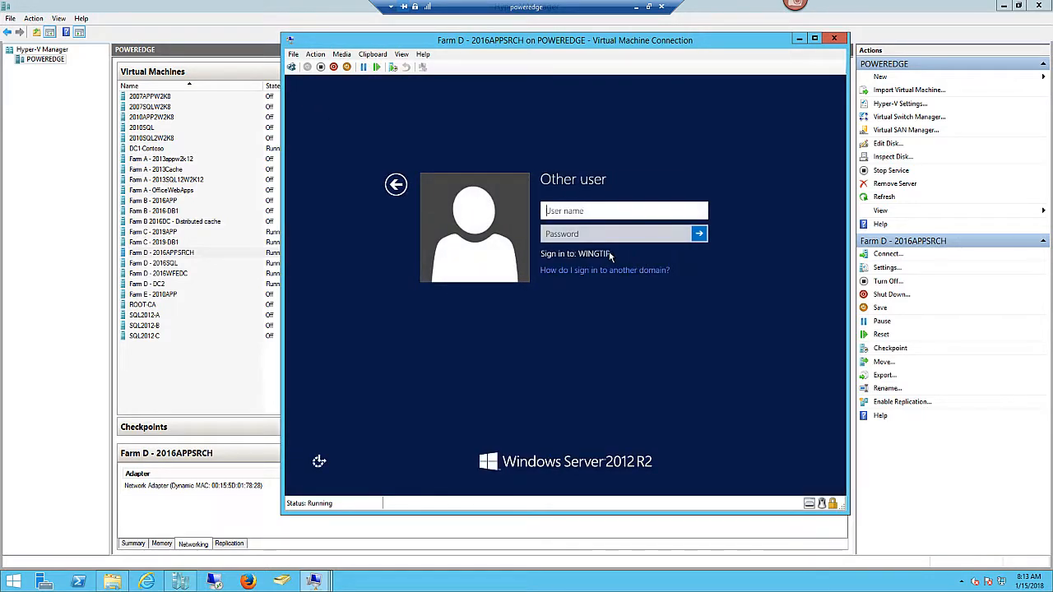
type("administrator")
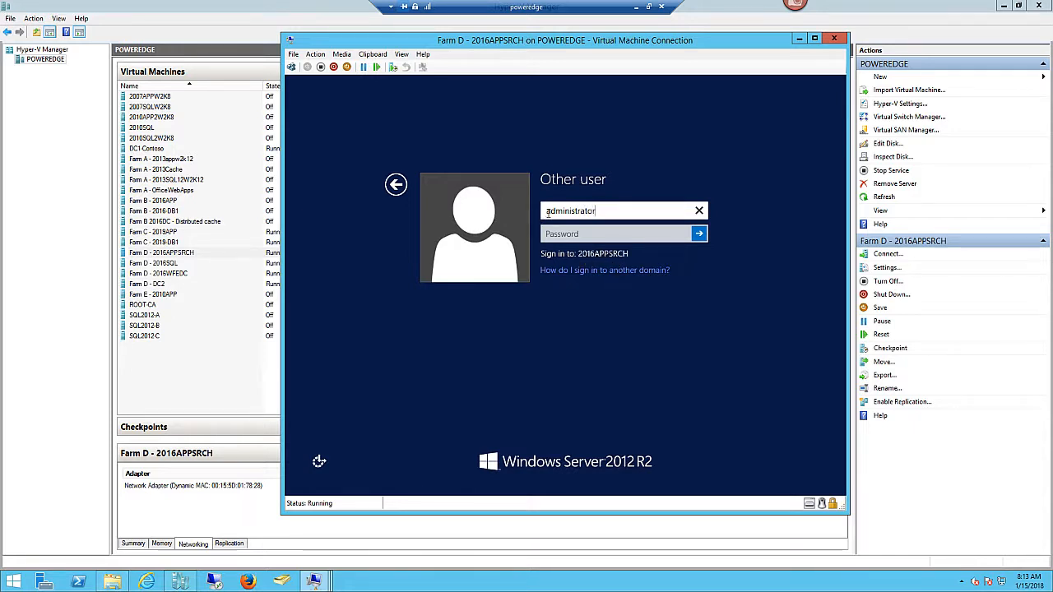
type("win")
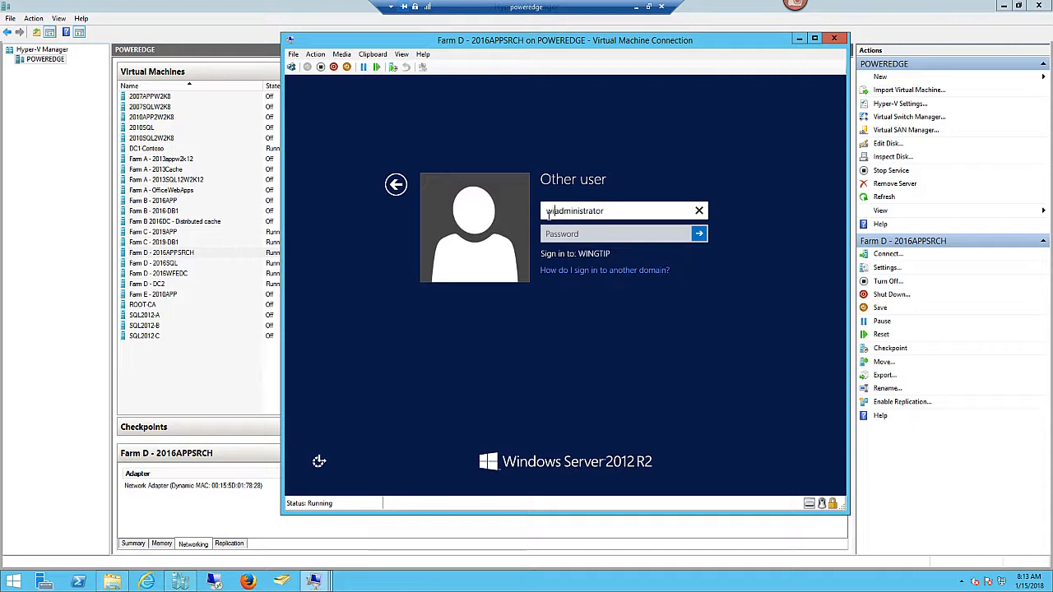
type("tip")
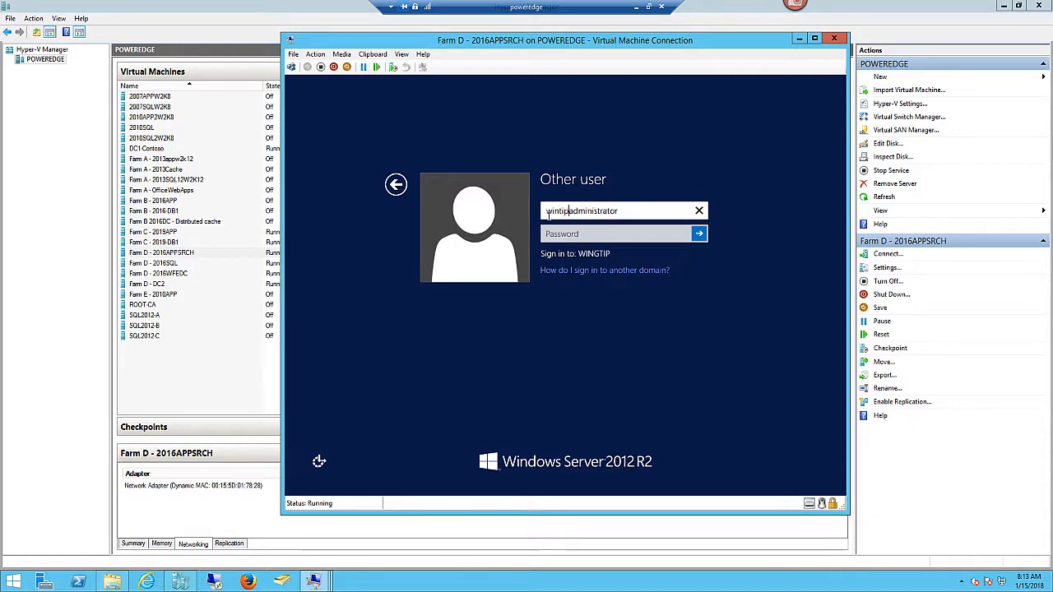
type("\\")
type("g")
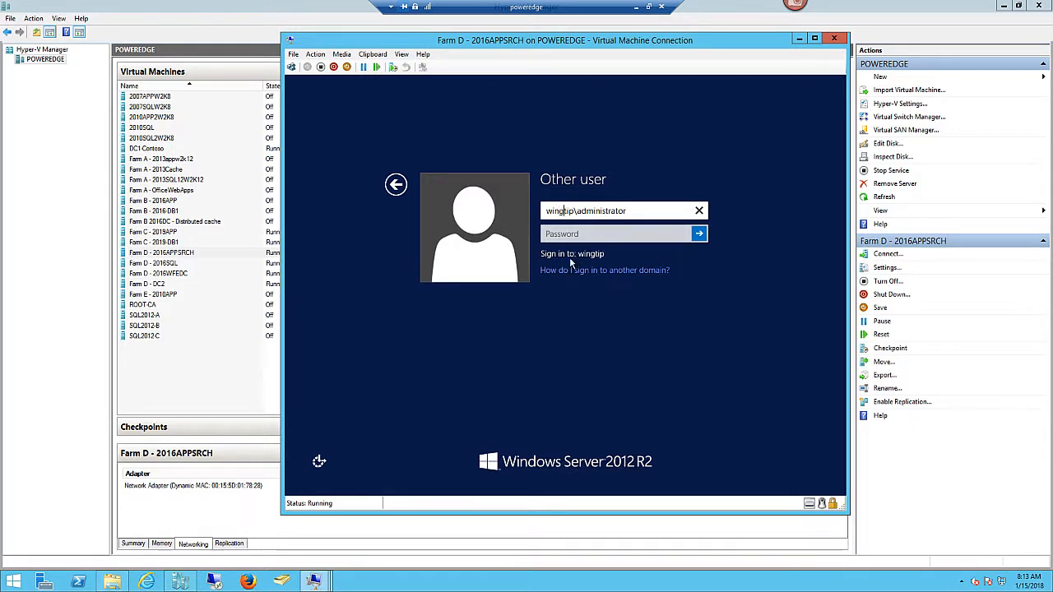
left_click(555, 236)
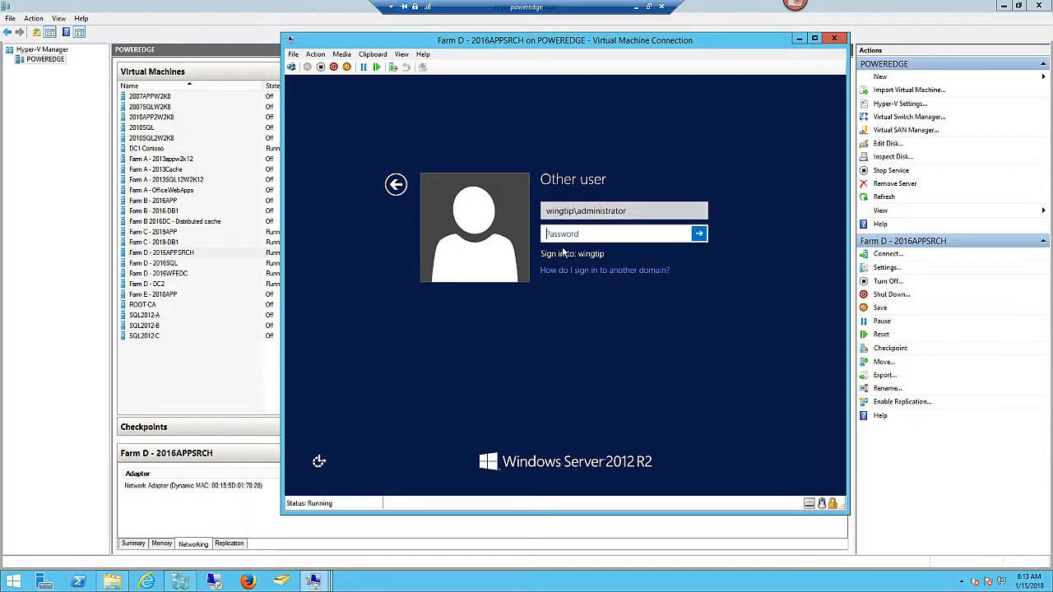
key("shift+Tab")
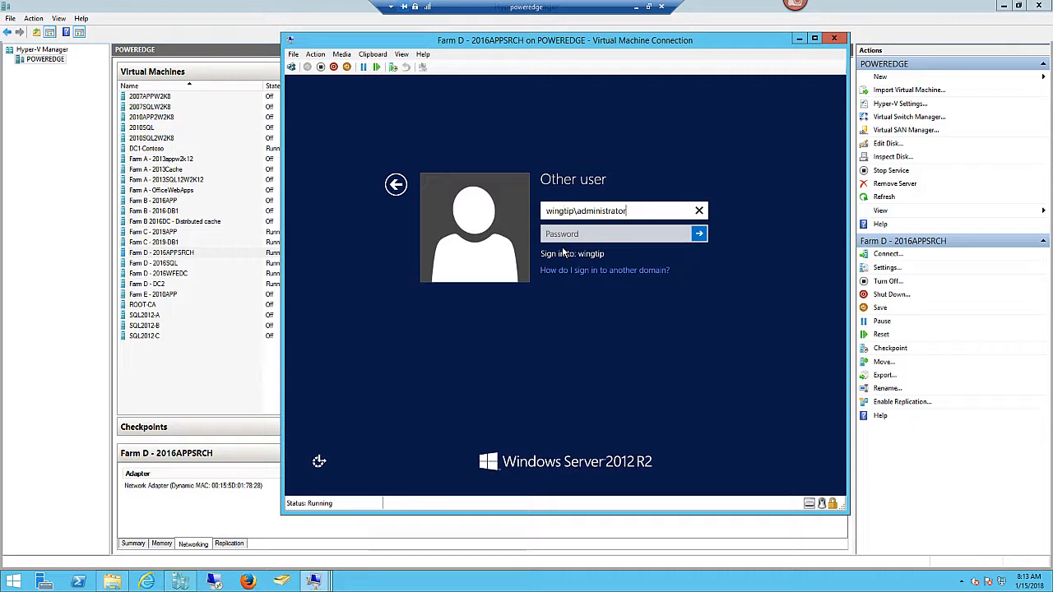
left_click(555, 235)
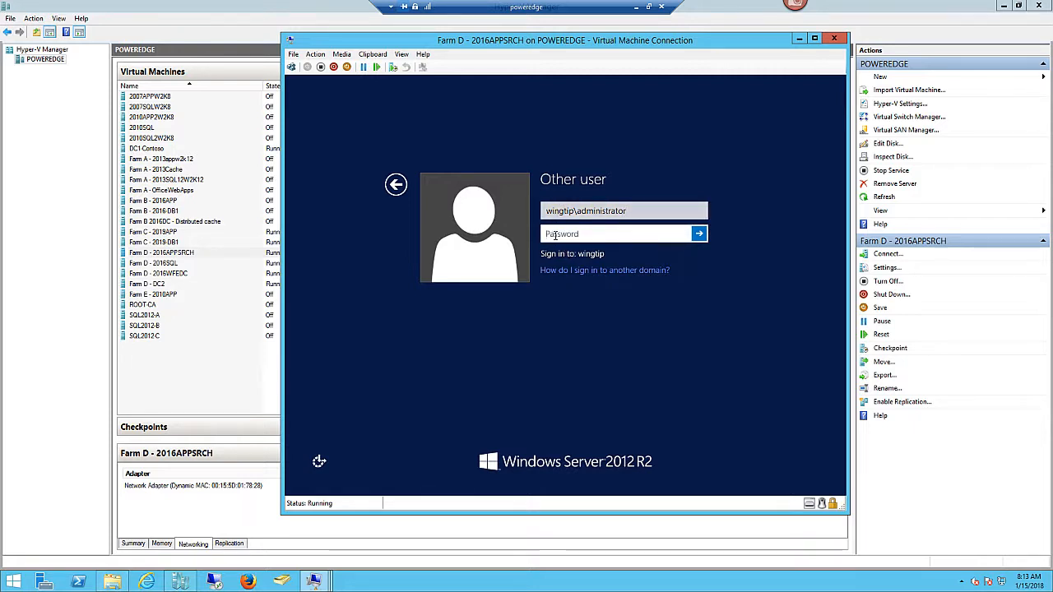
key("shift+Tab")
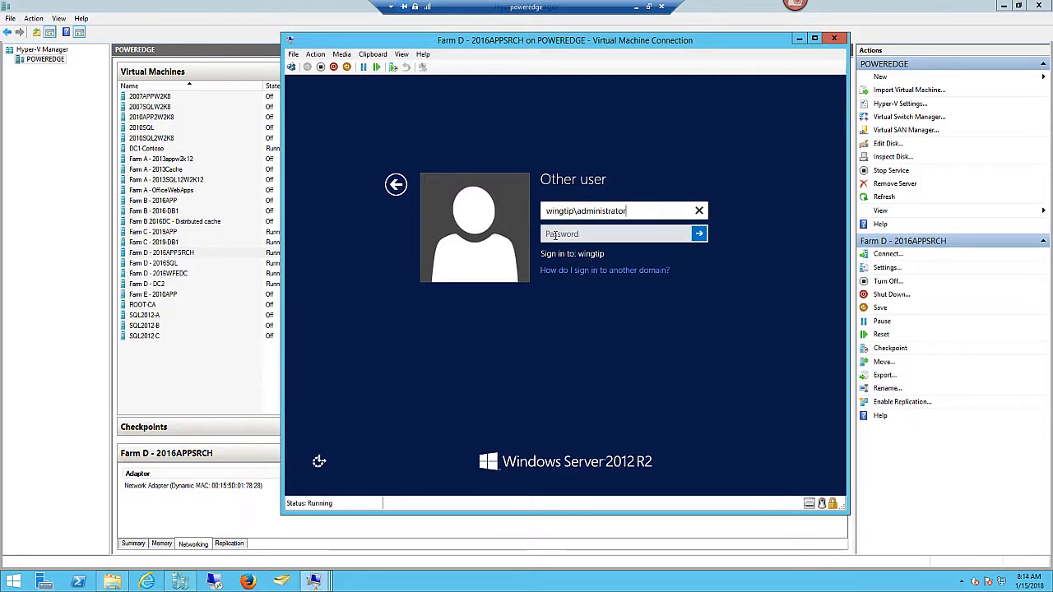
left_click(554, 235)
type("****")
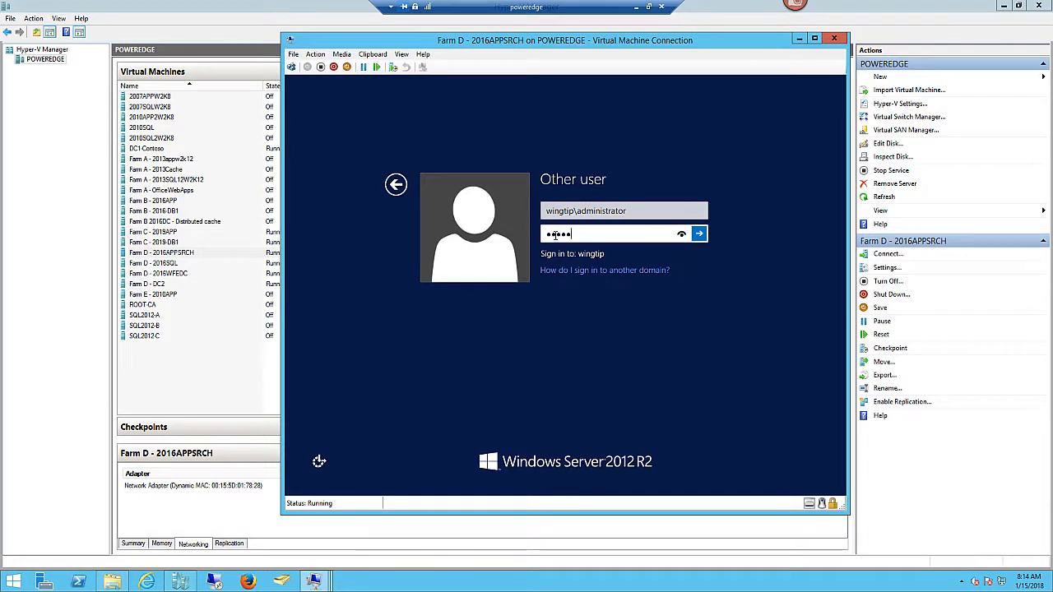
key("BackSpace")
key("BackSpace")
type("**********")
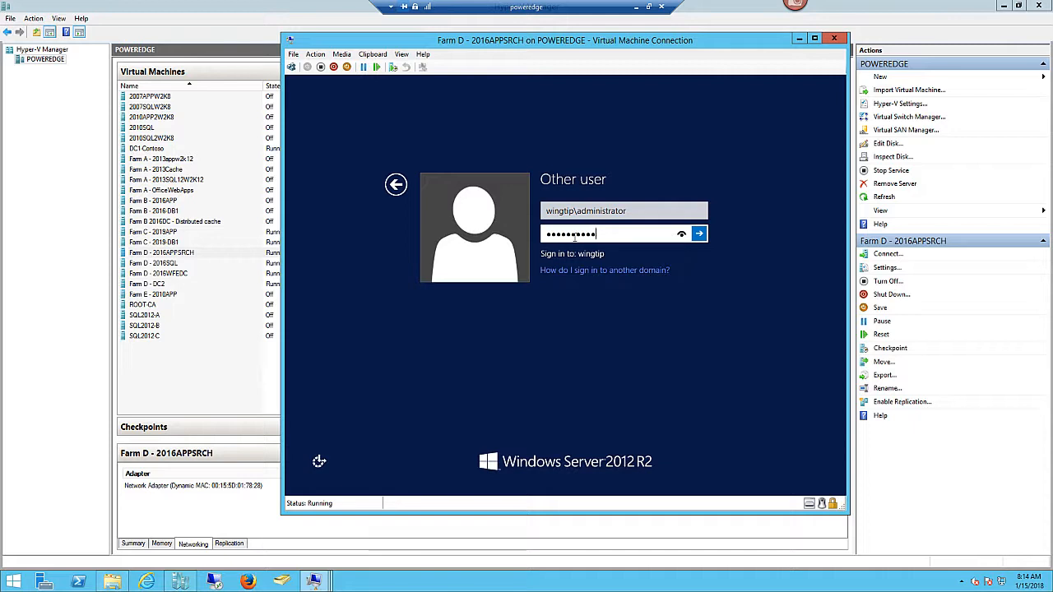
left_click(700, 235)
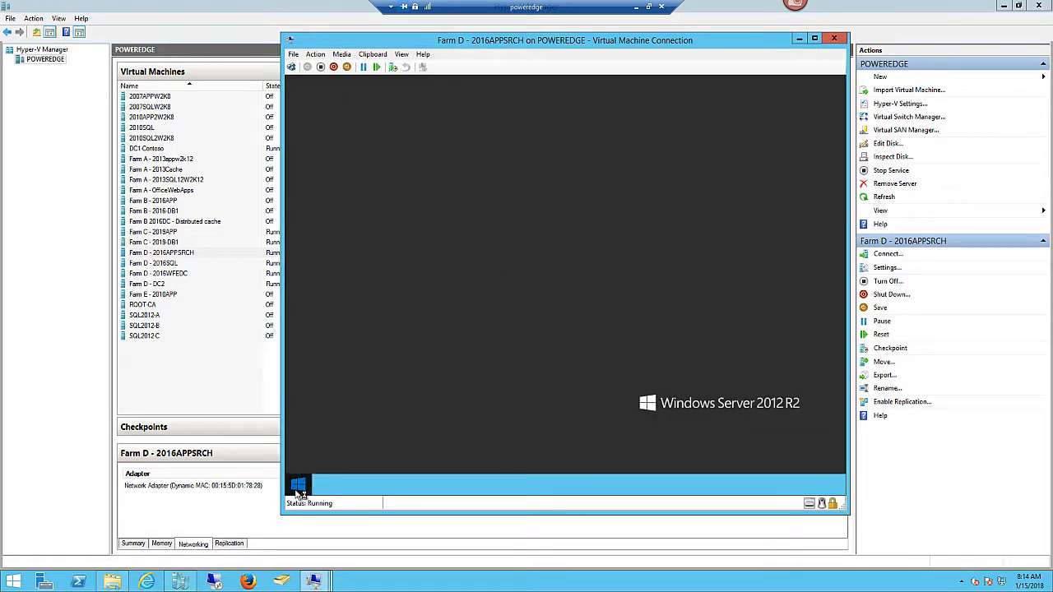
Run lusrmgr.msc in the VM to open Local Users and Groups
right_click(298, 492)
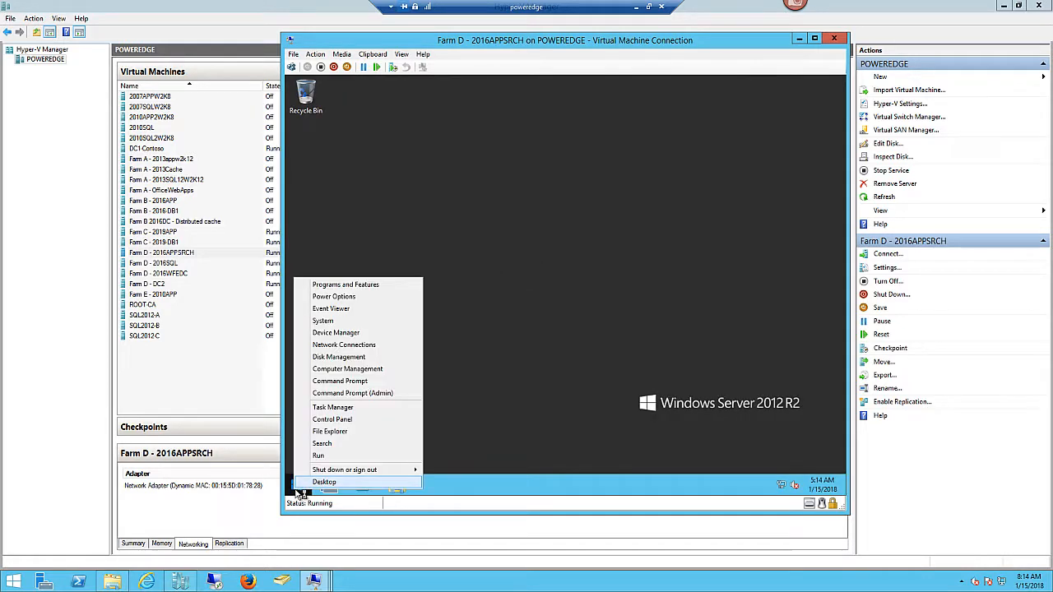
left_click(318, 456)
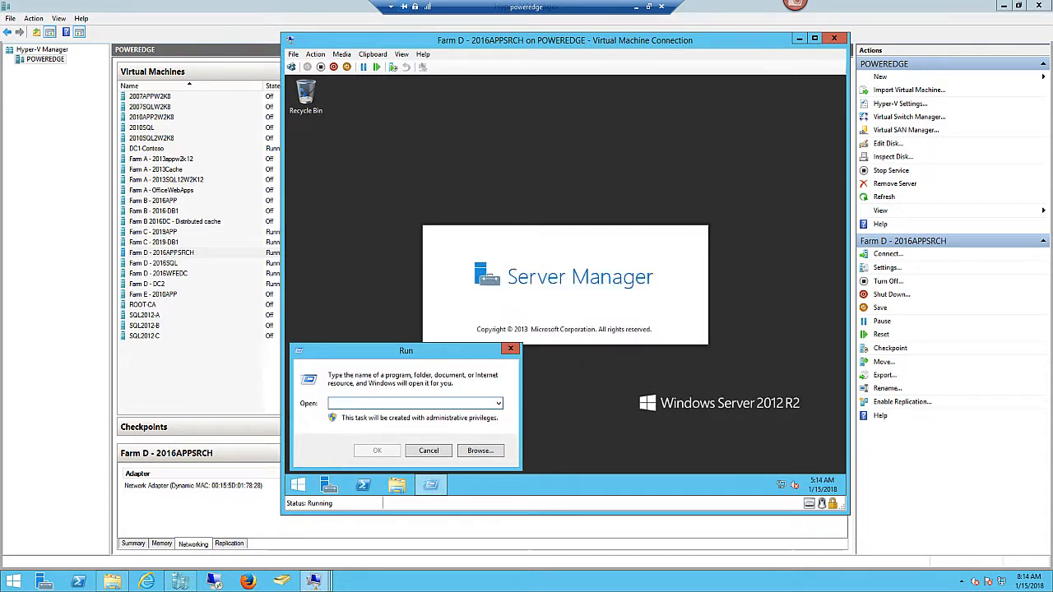
type("lus")
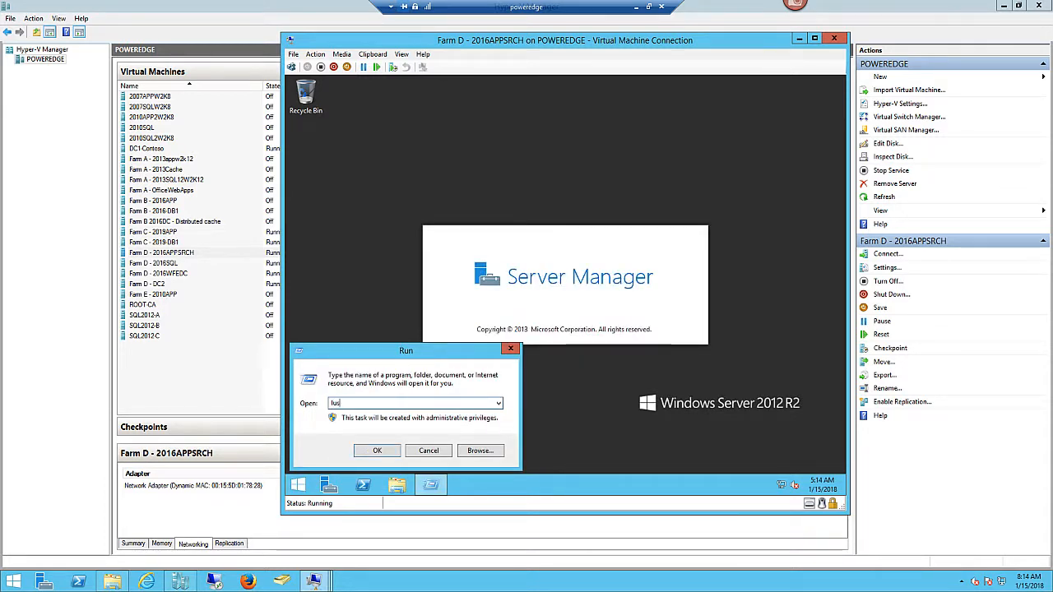
type("r")
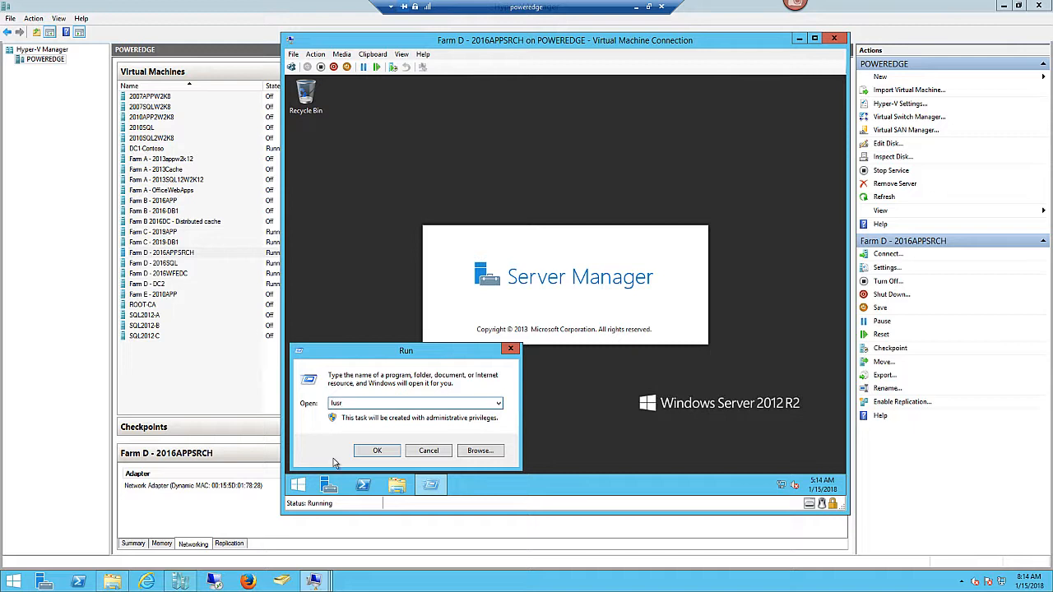
type("m")
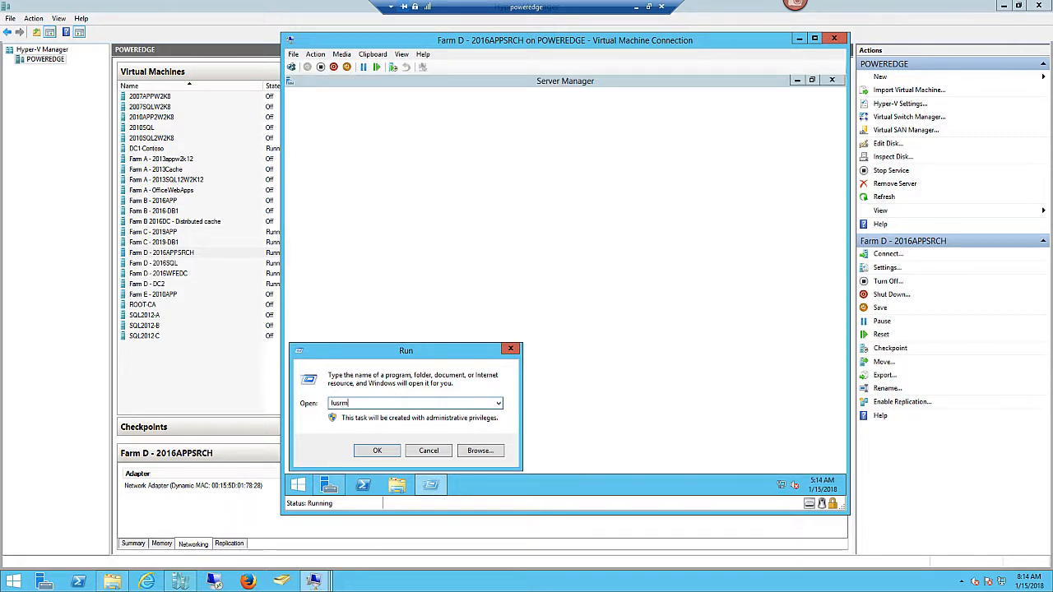
type("gr")
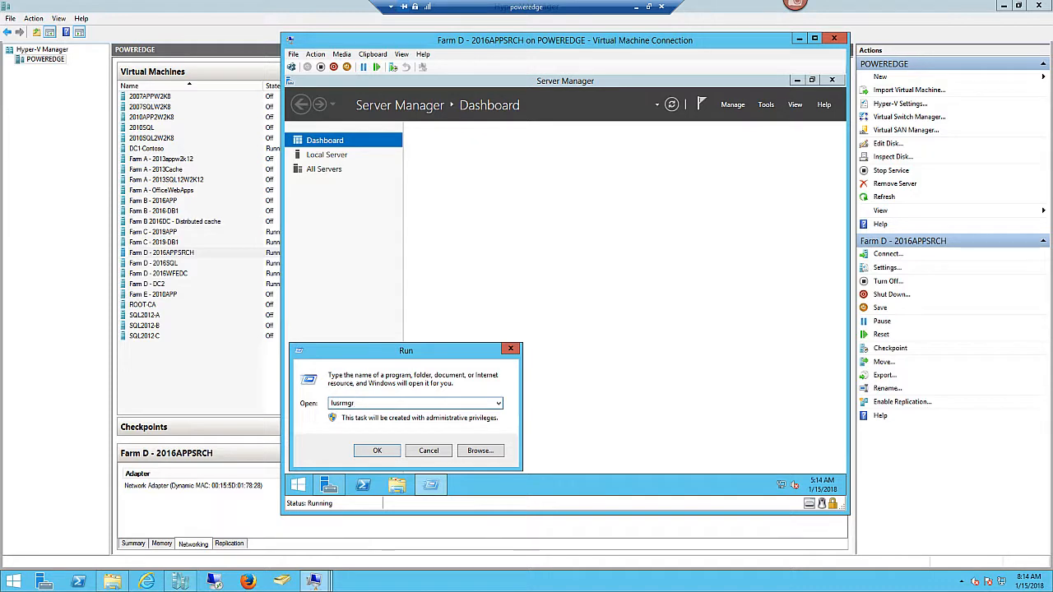
type(".m")
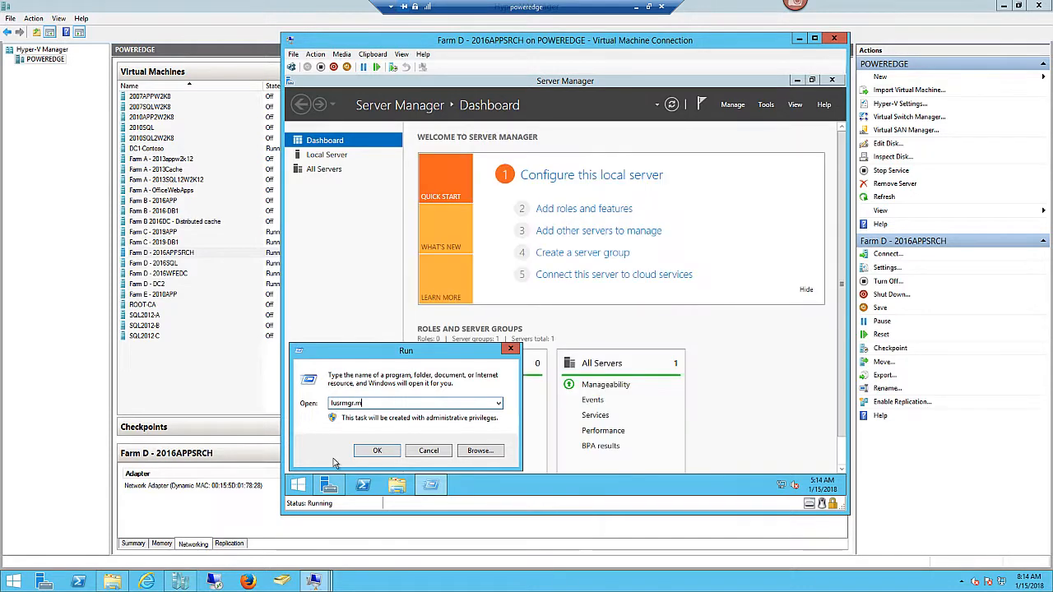
type("sc")
key("Return")
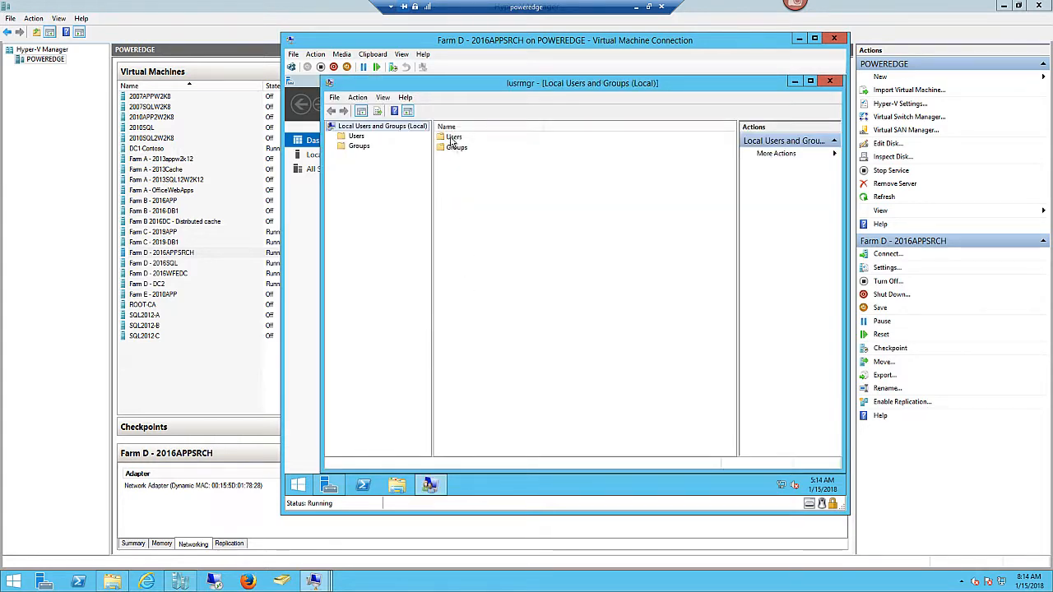
Add the domain installer account to the local Administrators group, fixing its misspelled name
double_click(455, 146)
left_click(458, 149)
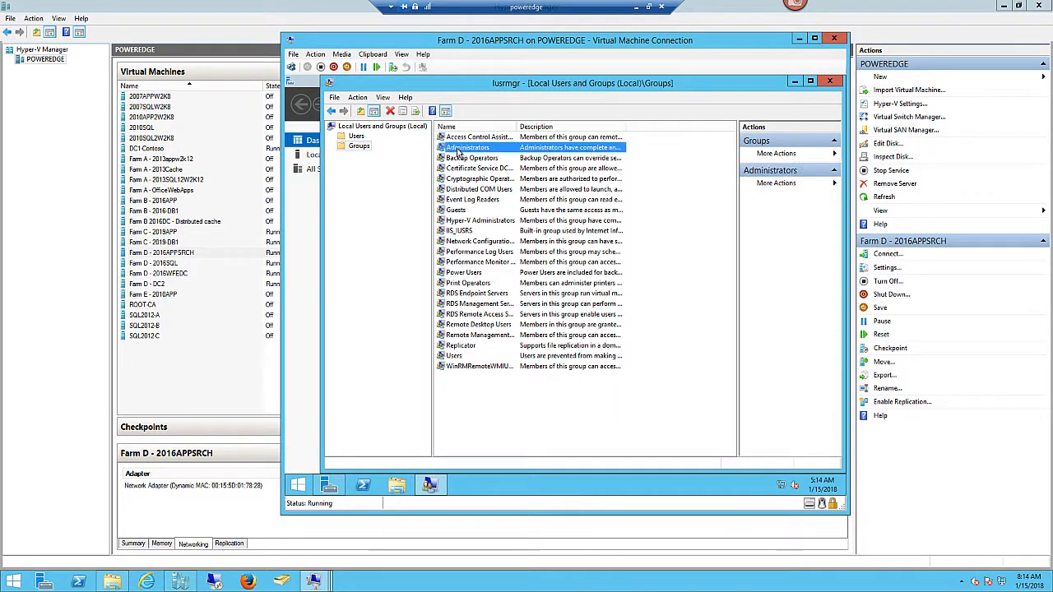
double_click(458, 151)
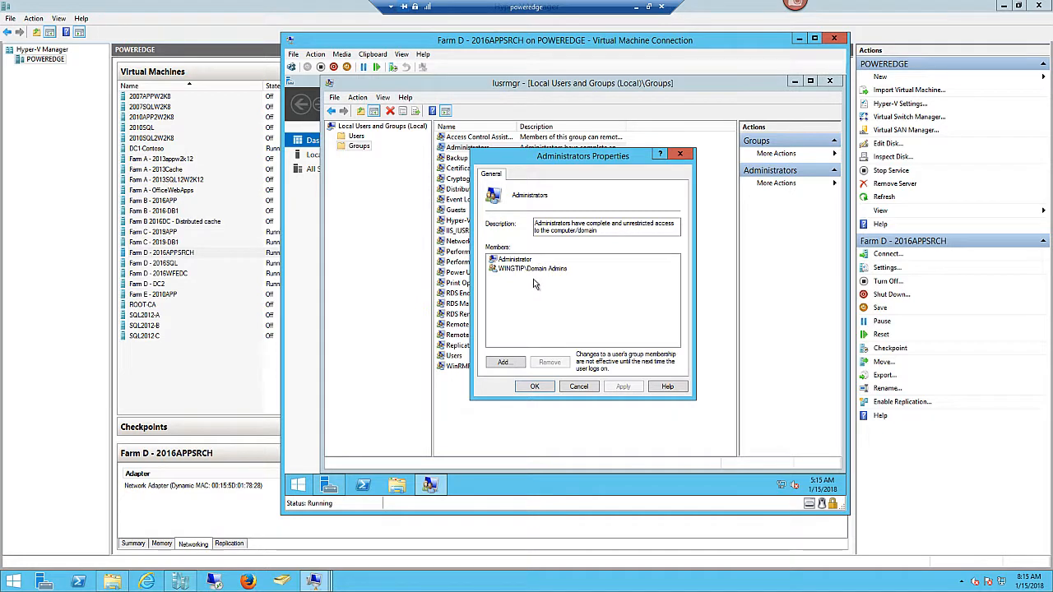
left_click(504, 362)
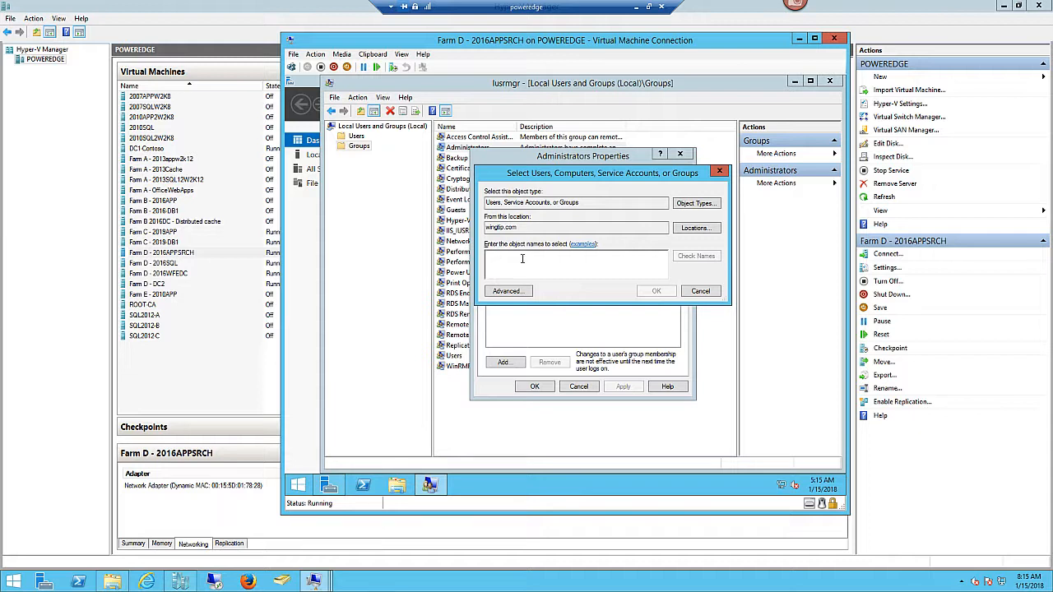
type("2016sp_")
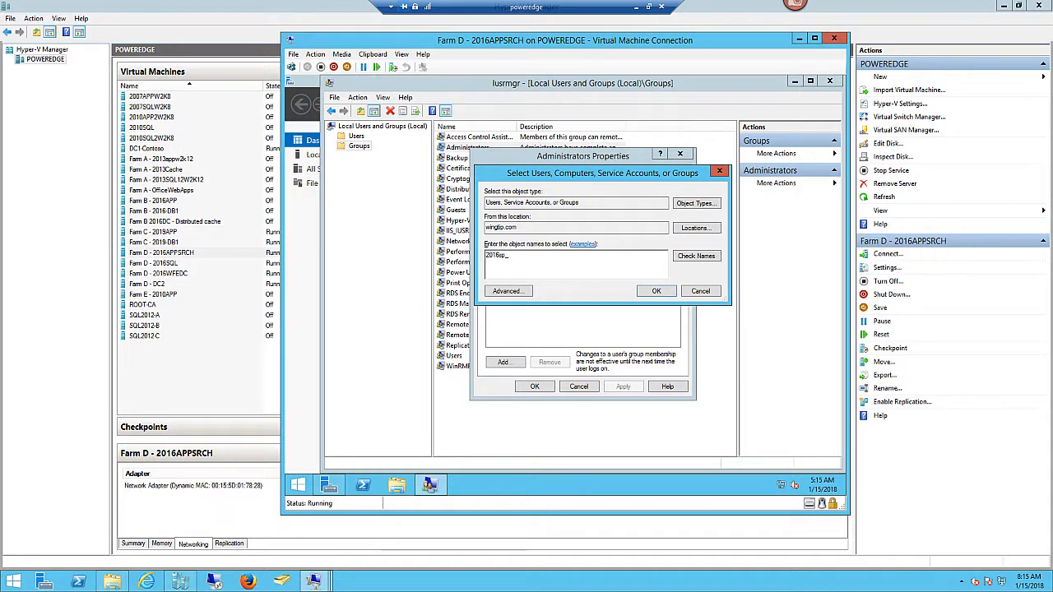
type("intaller")
left_click(701, 257)
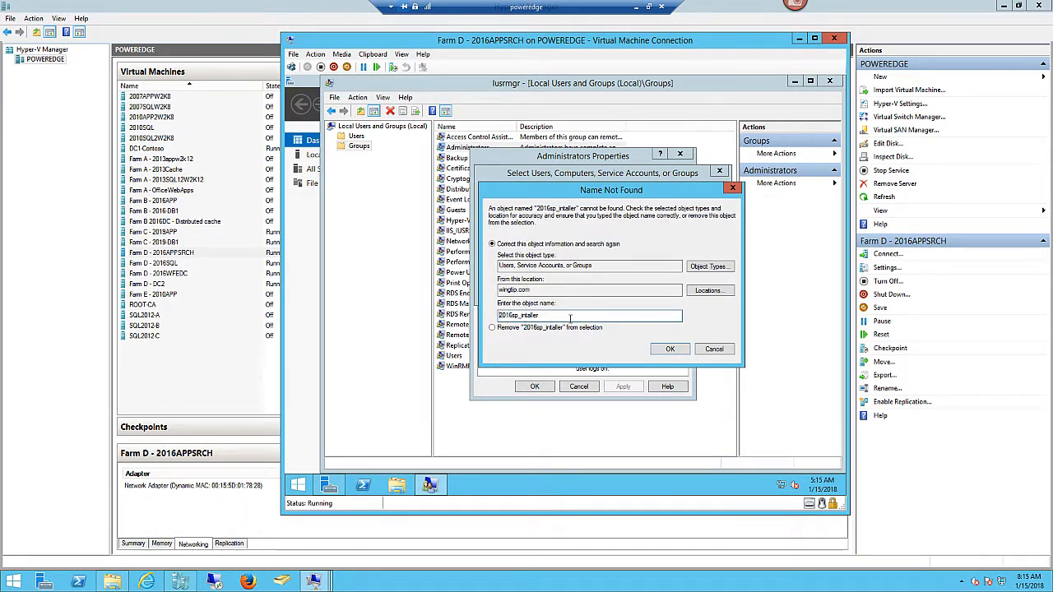
left_click(715, 350)
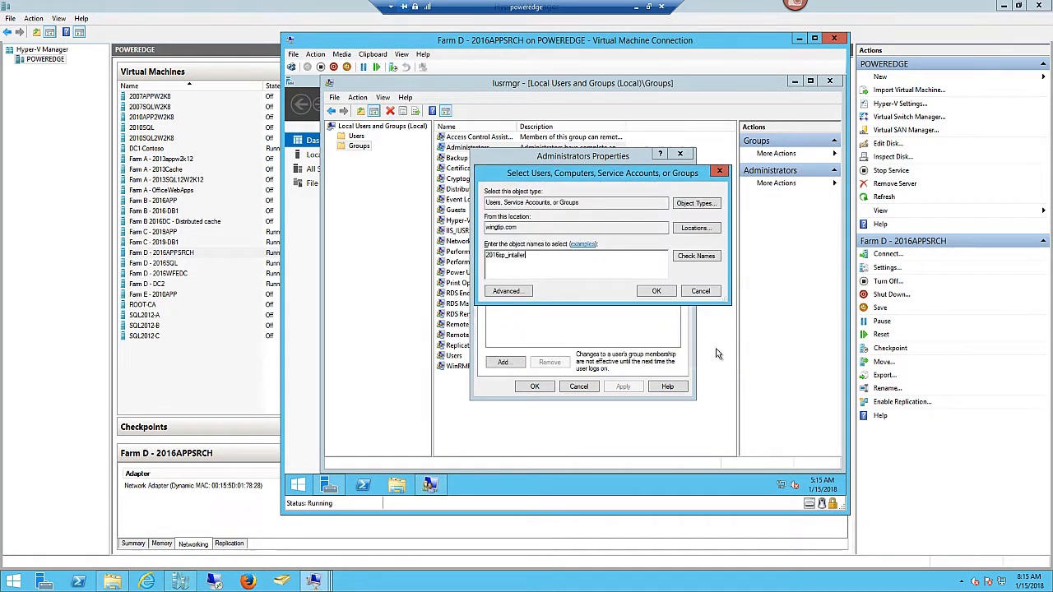
left_click(514, 256)
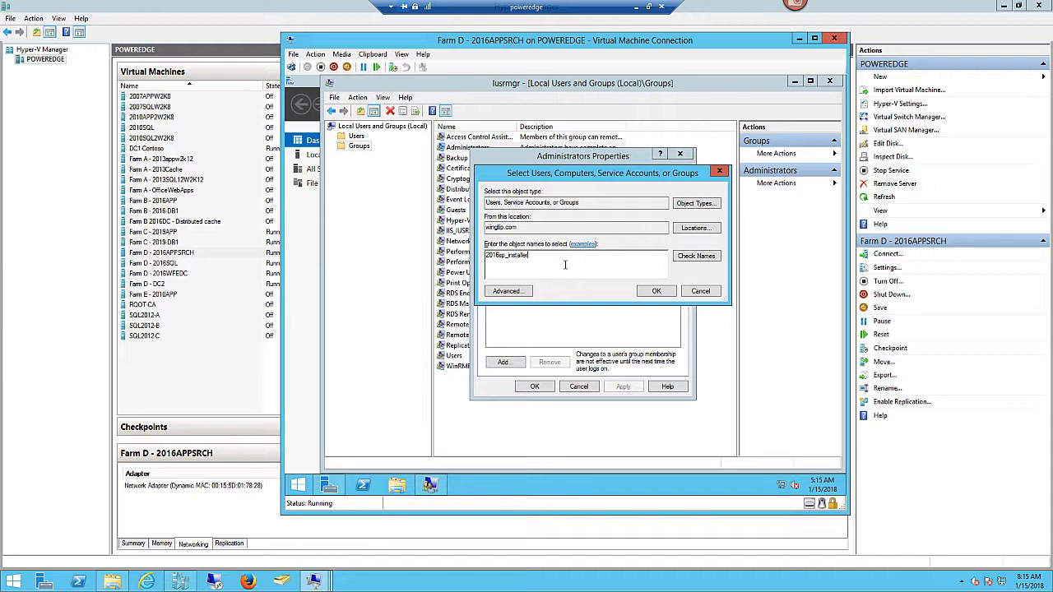
left_click(696, 257)
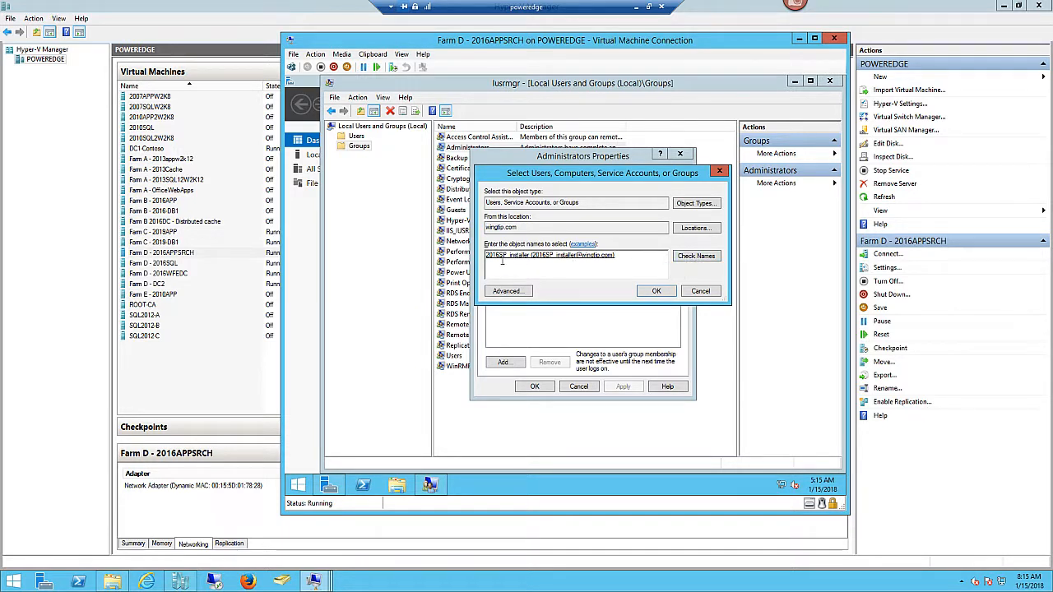
left_click(656, 292)
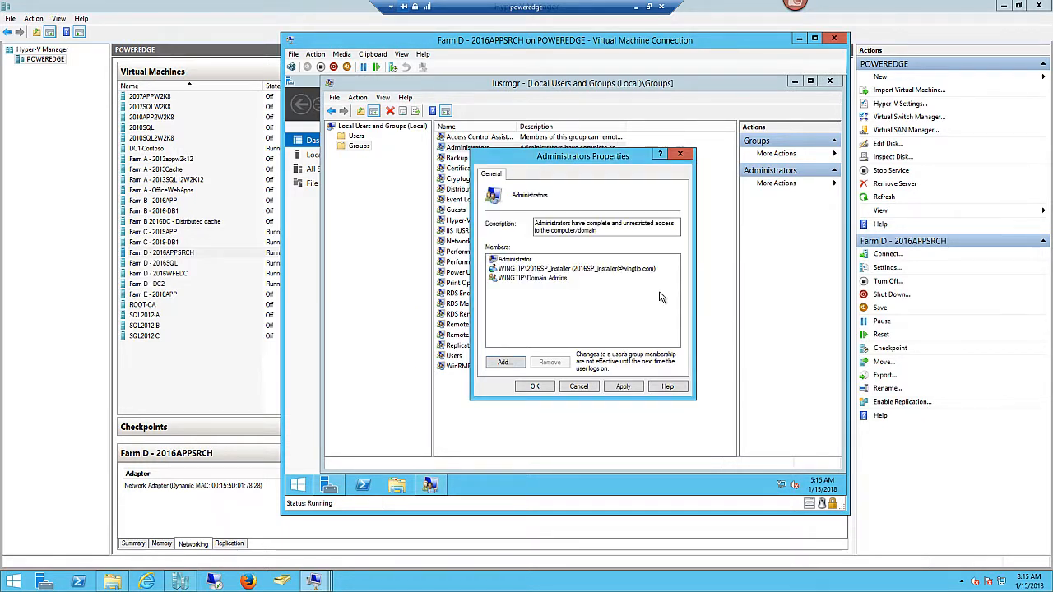
left_click(623, 386)
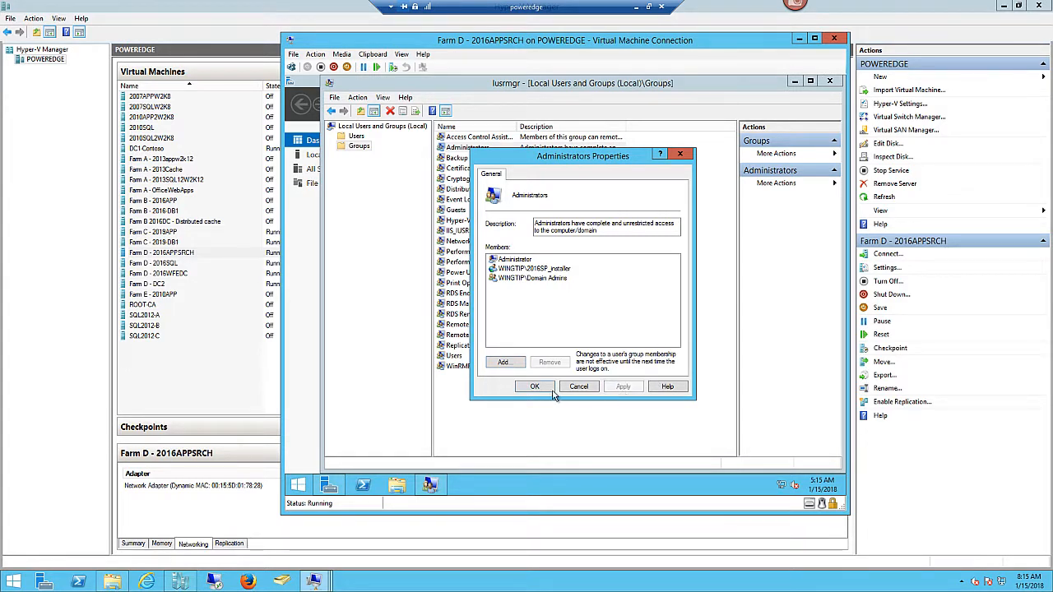
left_click(535, 388)
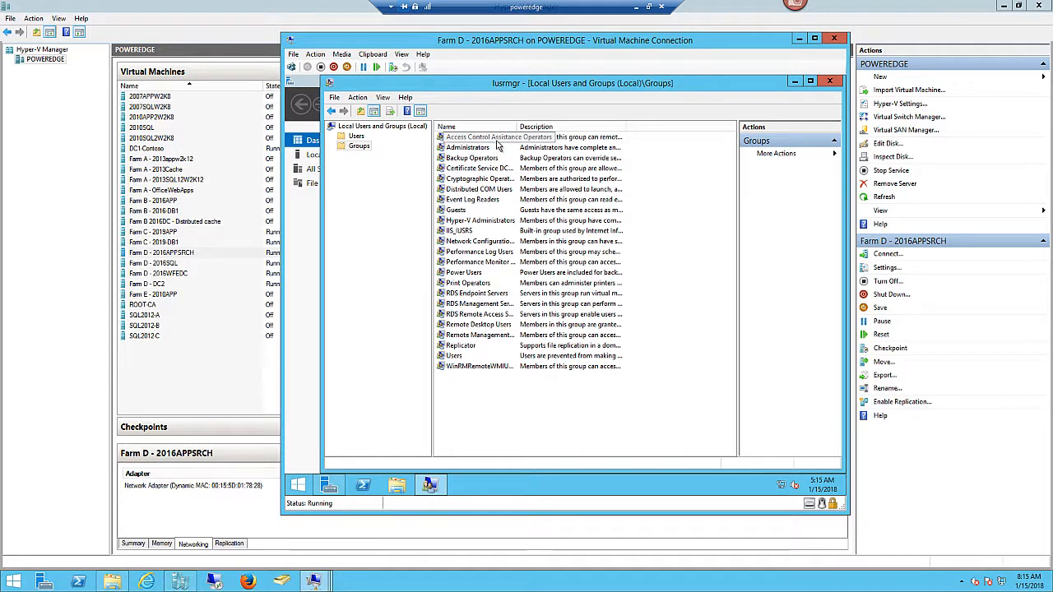
Close Local Users and Groups, view Local Server, and minimize the VM window
left_click(830, 81)
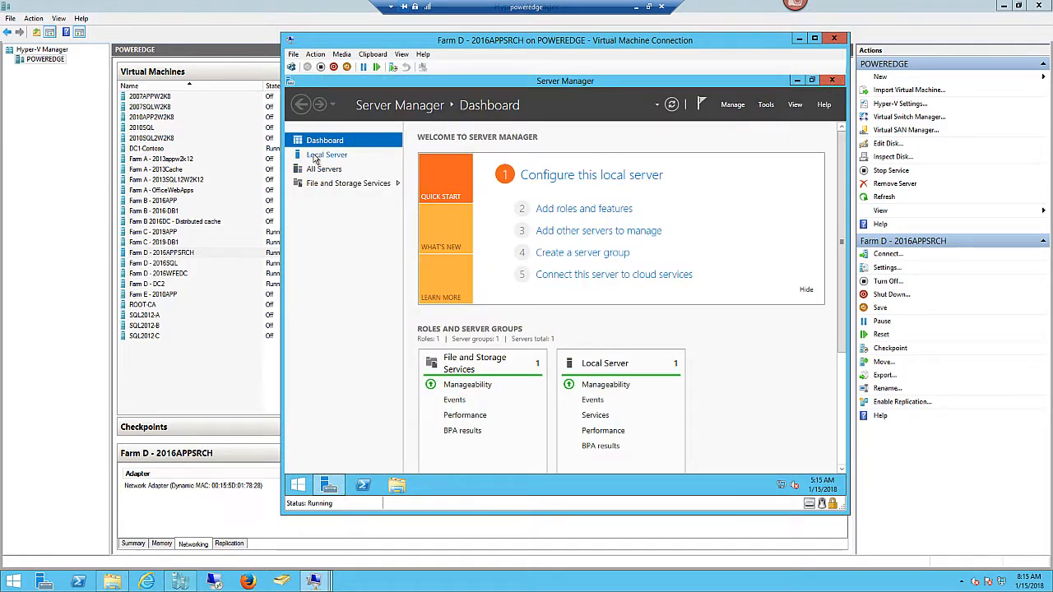
left_click(317, 157)
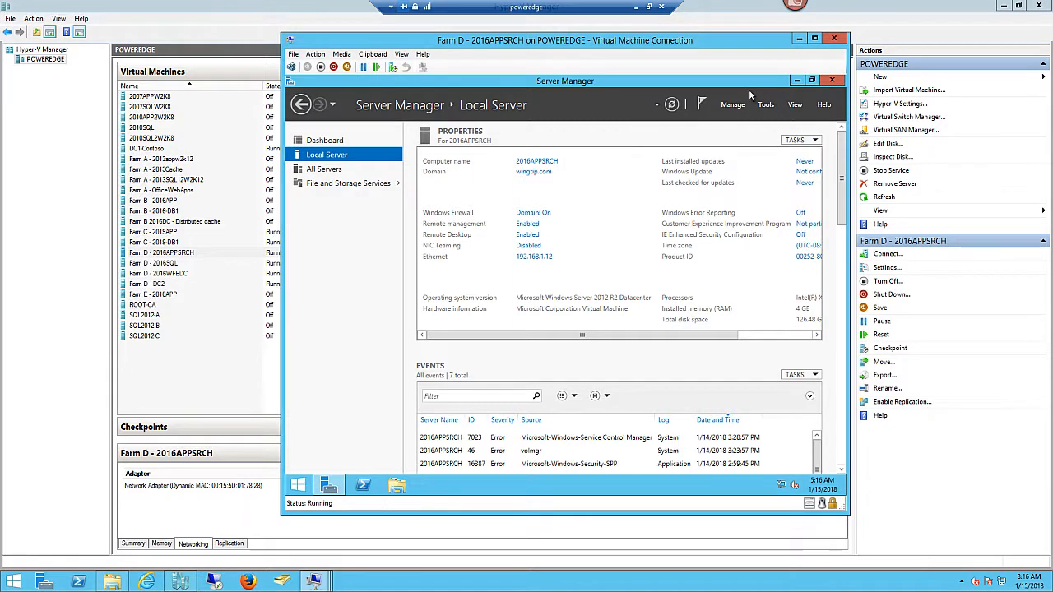
left_click(798, 39)
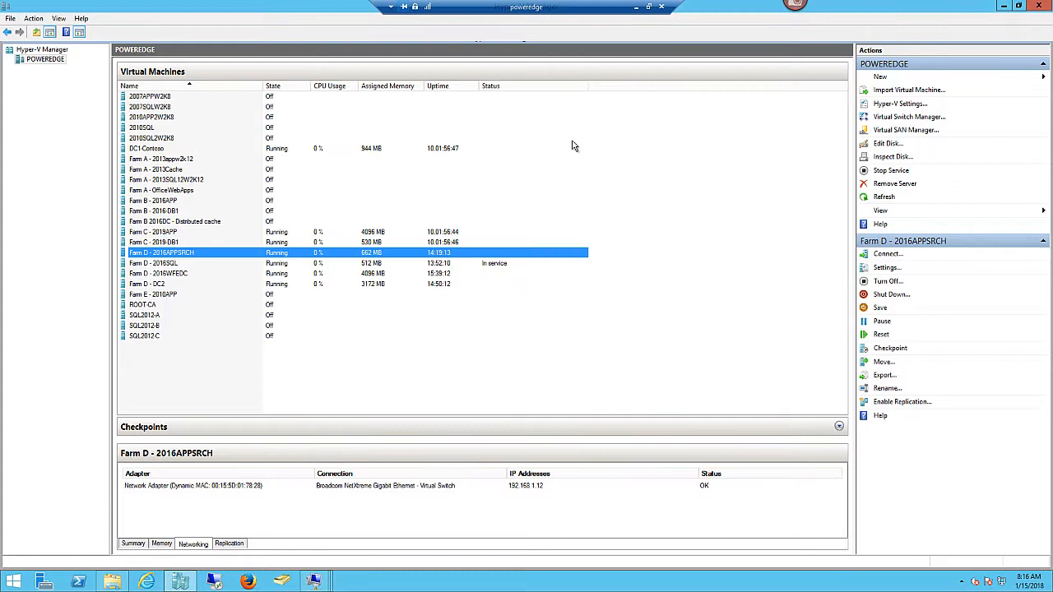
Connect to Farm D - 2016SQL and sign in with the Administrator password
right_click(209, 265)
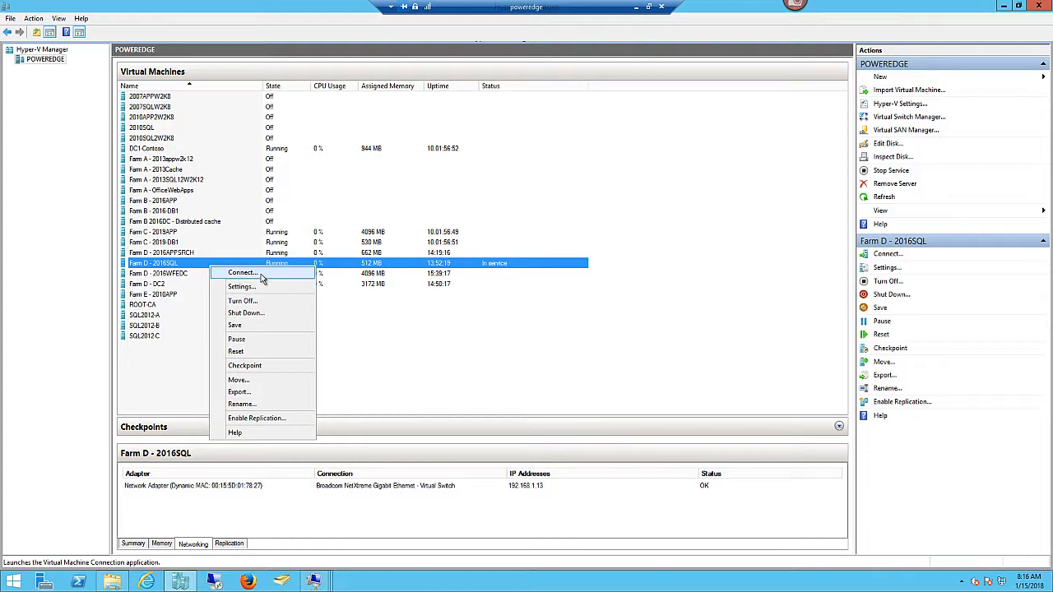
left_click(262, 280)
left_click(115, 61)
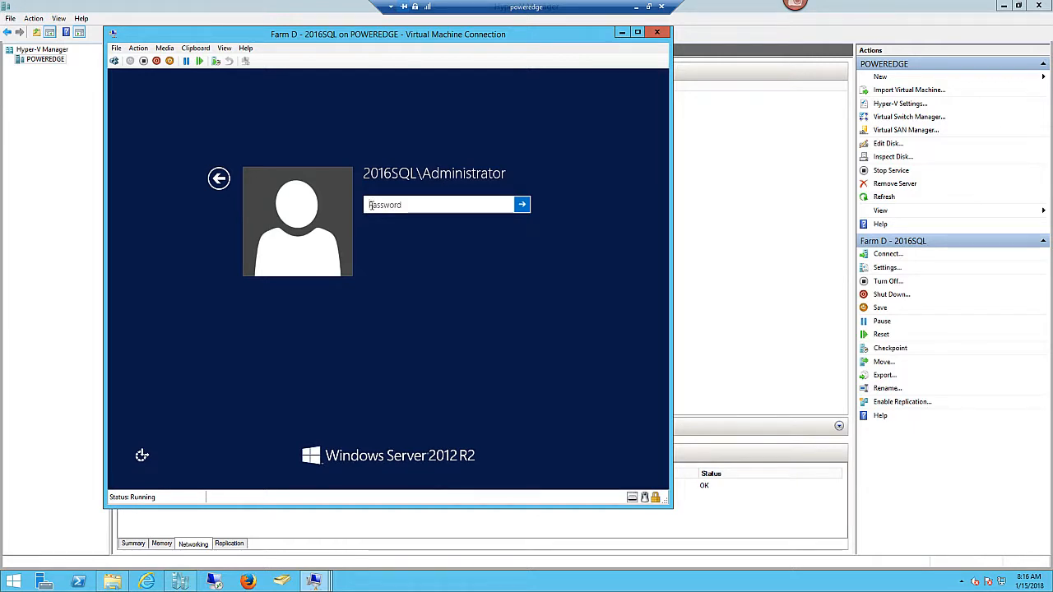
type("••••••••••")
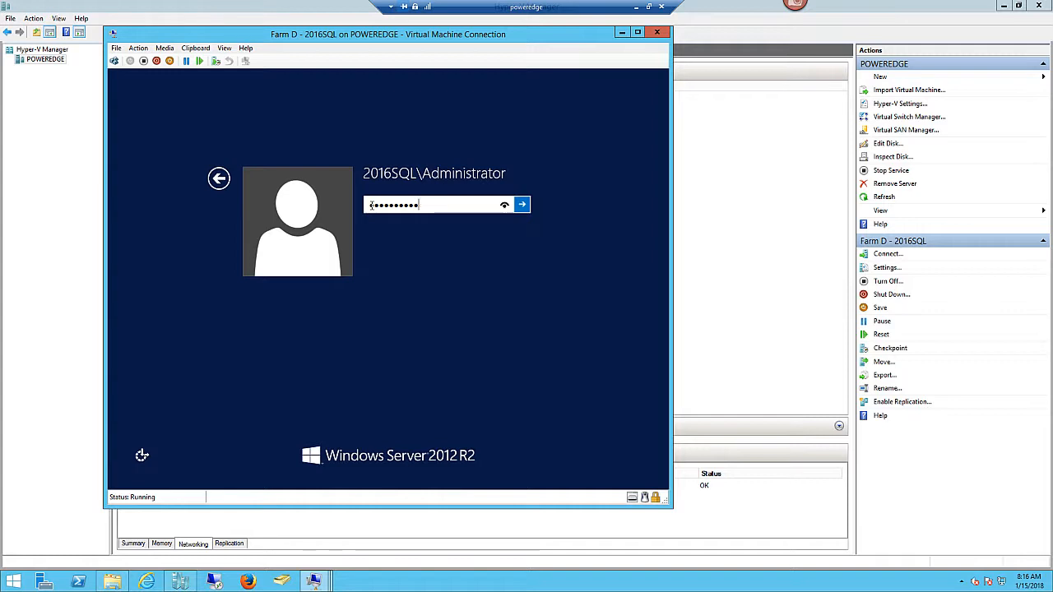
left_click(522, 205)
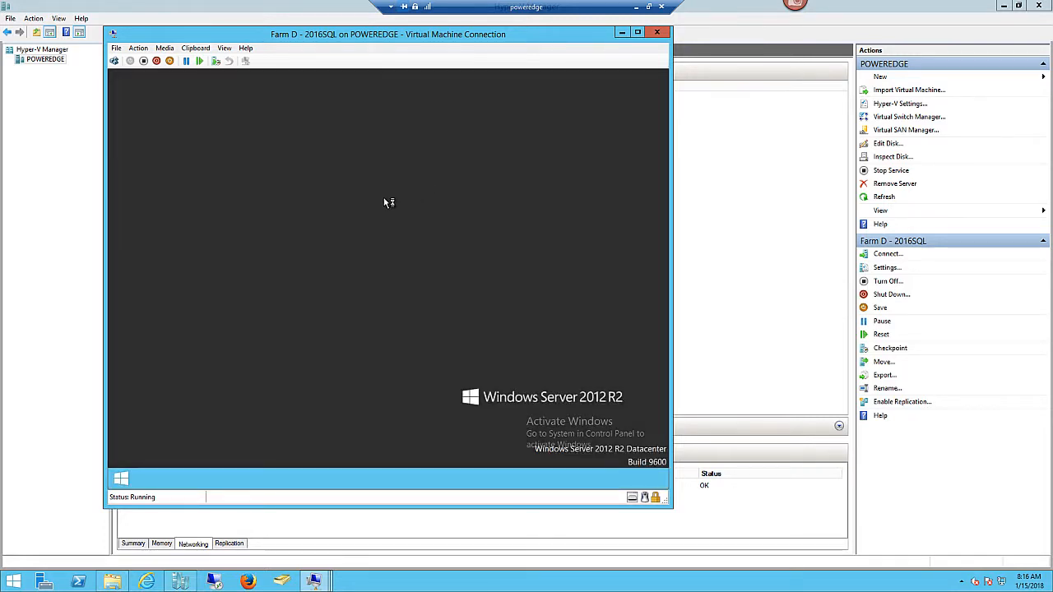
Launch Computer Management on the 2016SQL VM from the Start quick links
left_click(120, 480)
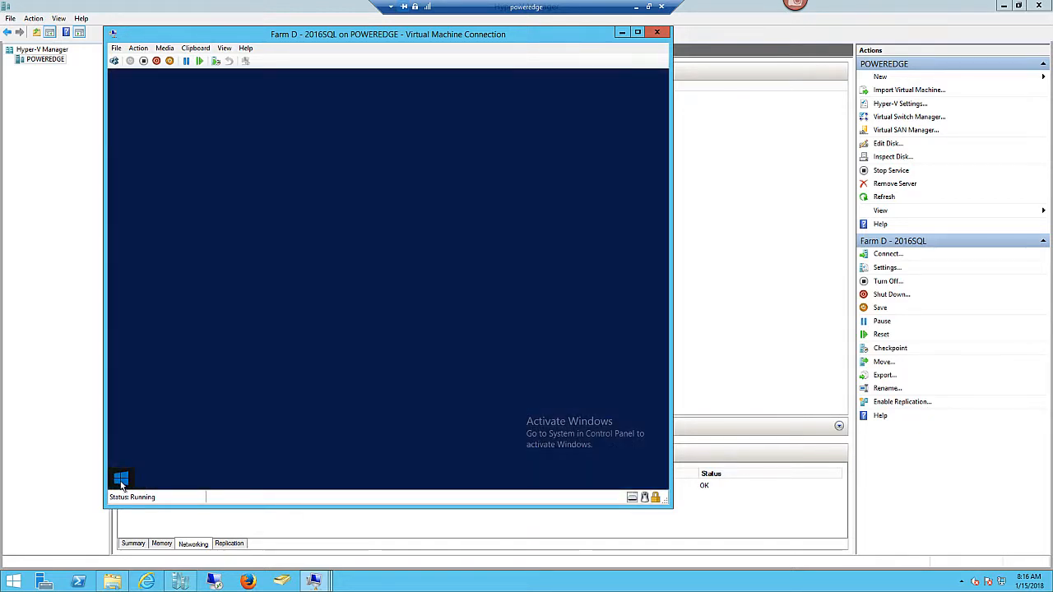
right_click(121, 484)
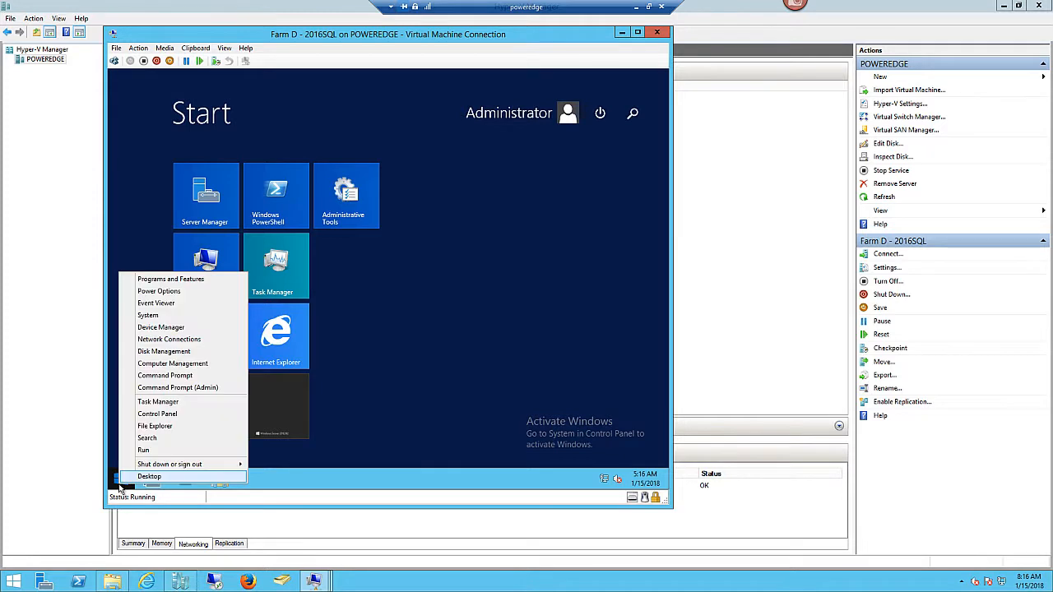
left_click(194, 364)
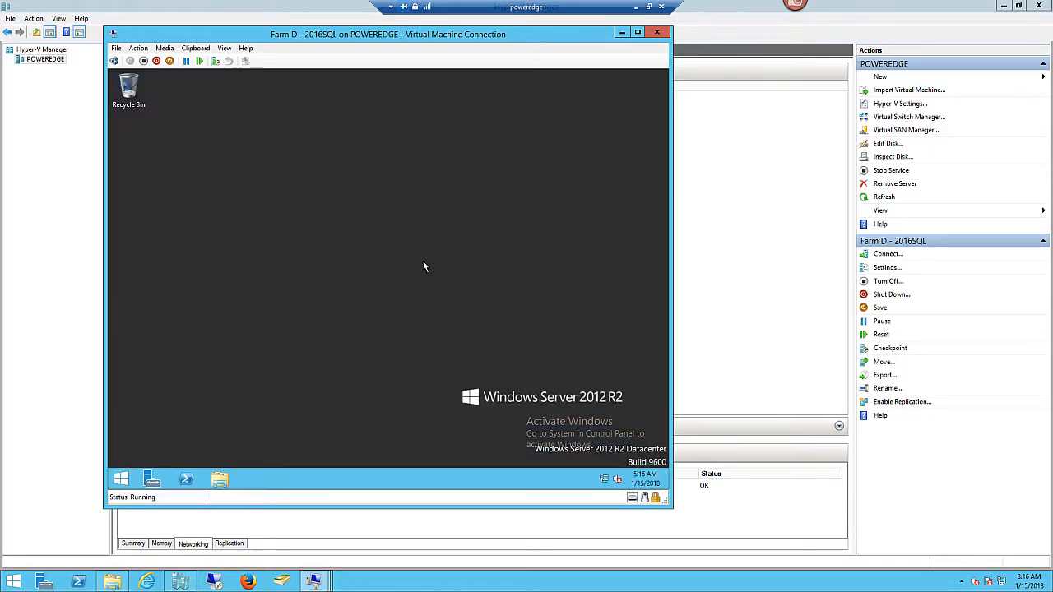
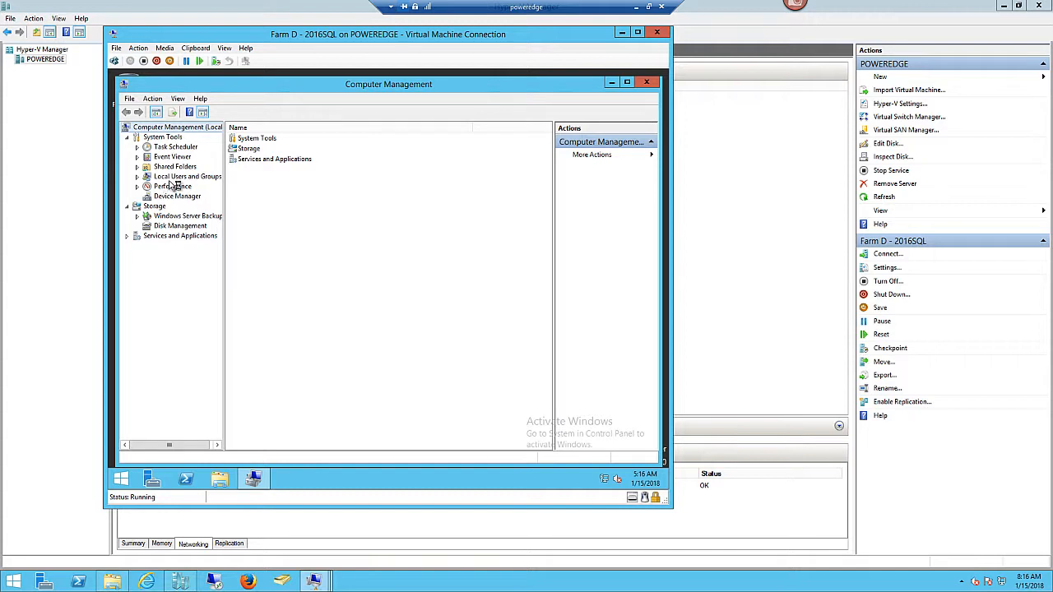
Open the Administrators group's properties under Local Users and Groups > Groups
double_click(174, 177)
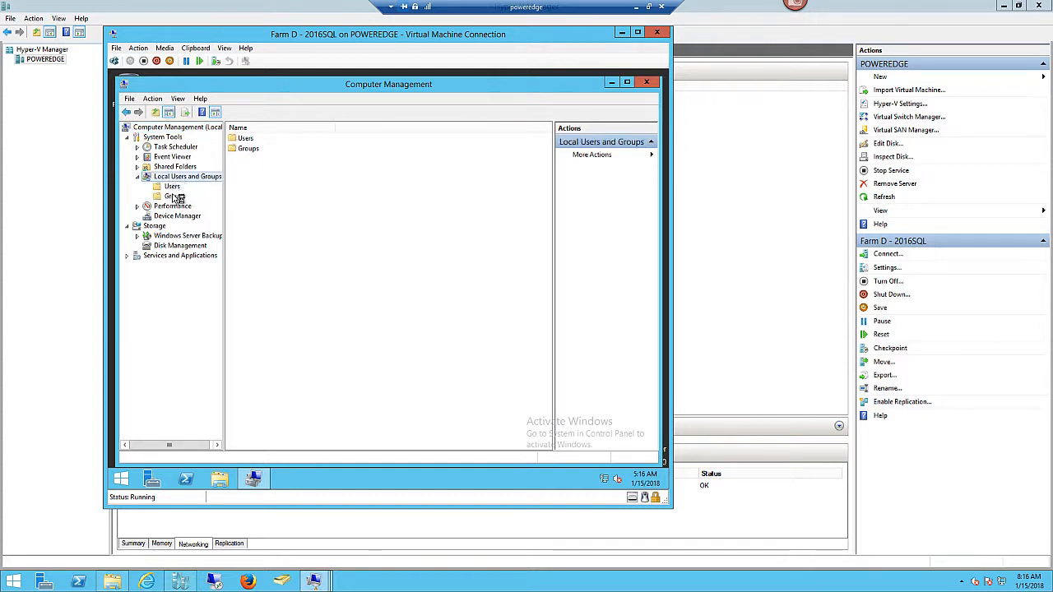
left_click(175, 197)
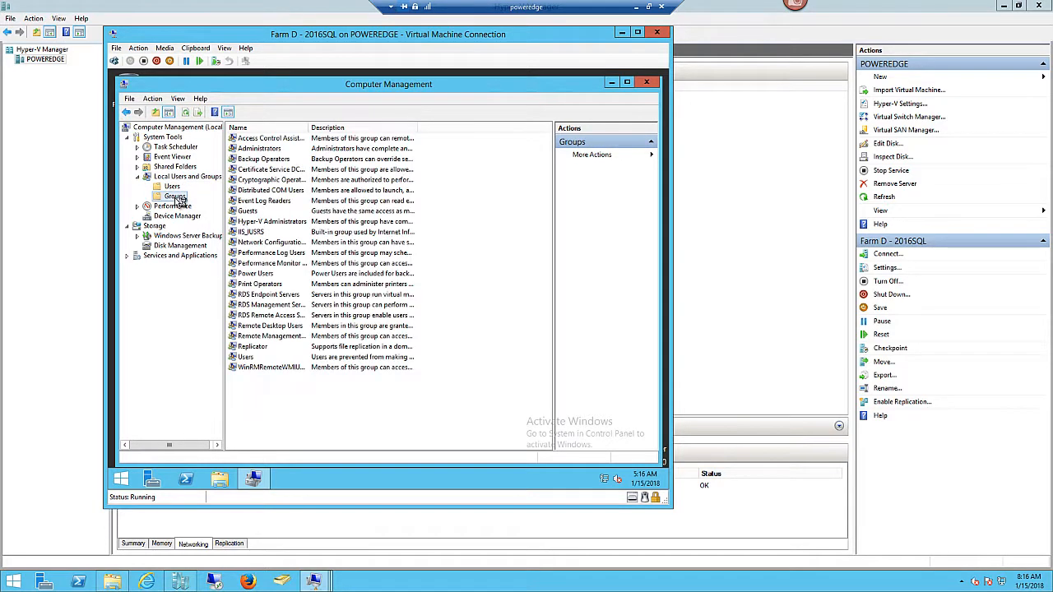
left_click(272, 153)
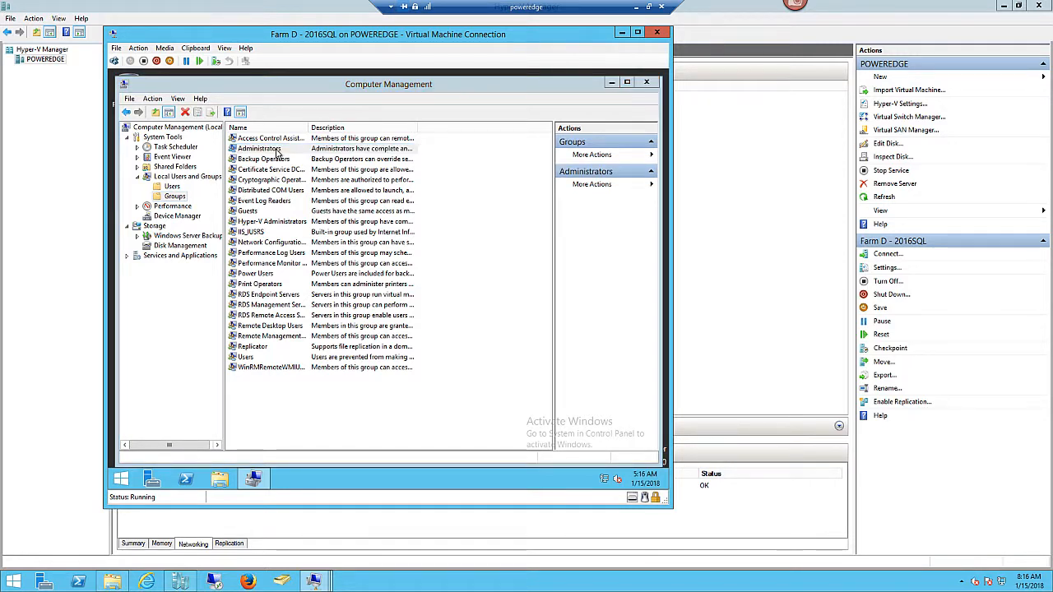
double_click(274, 153)
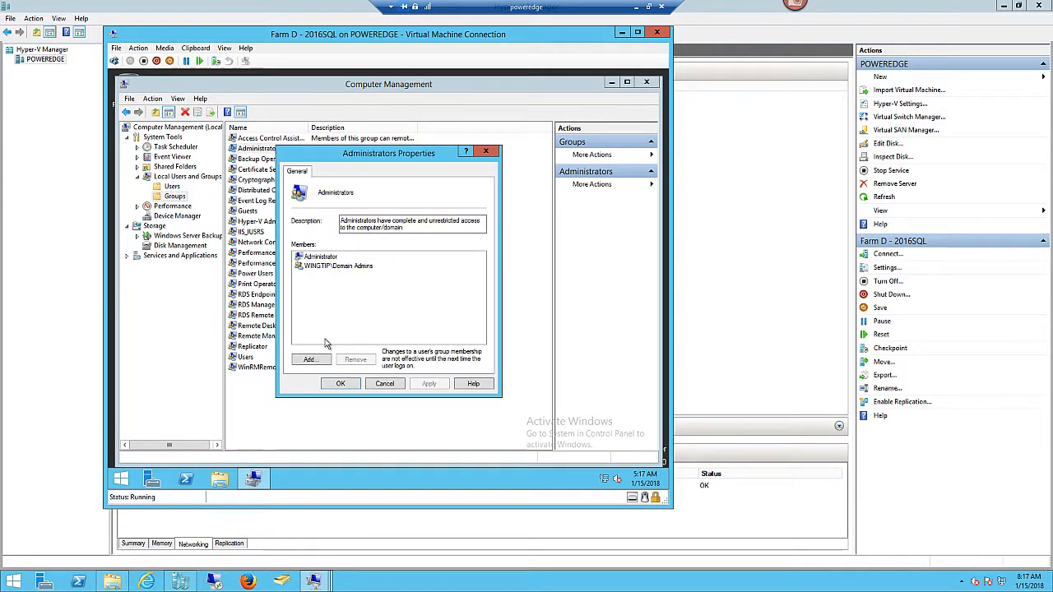
Add the WINGTIP SQLAdmin account to Administrators, verifying the name with domain administrator credentials
left_click(310, 360)
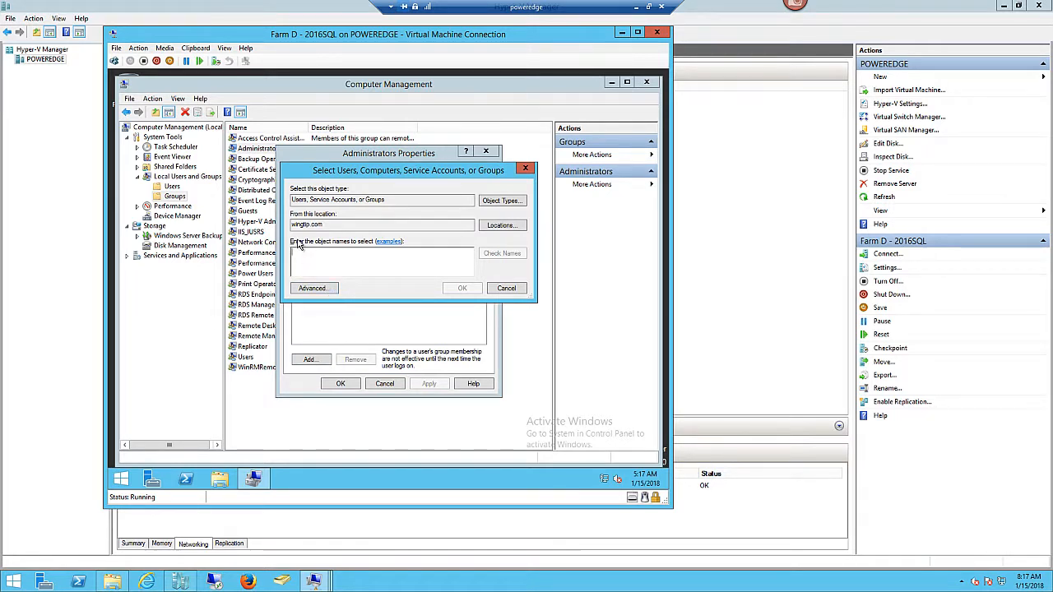
type("sq")
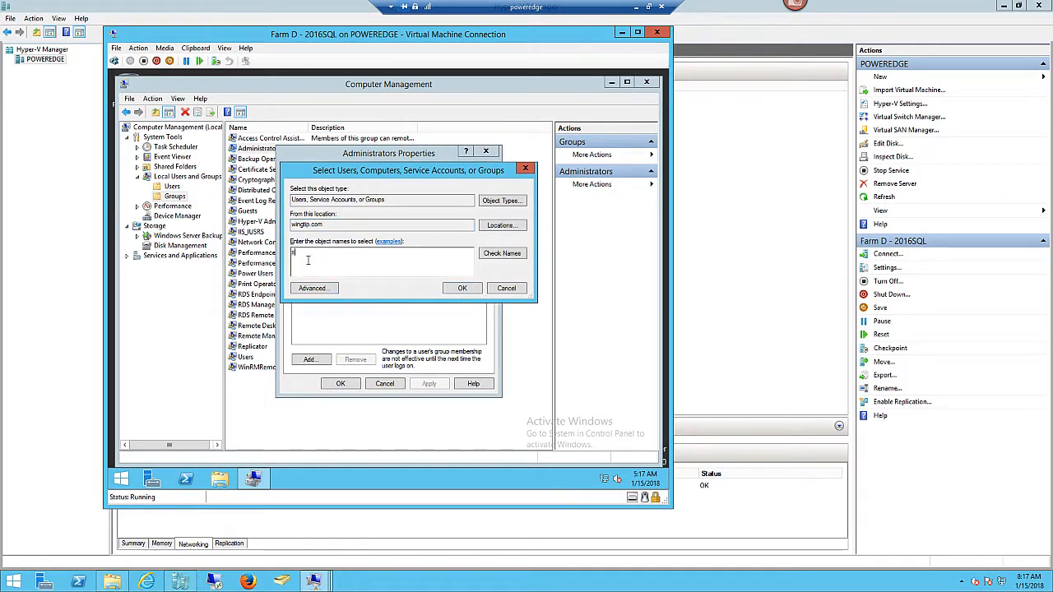
type("ladmin")
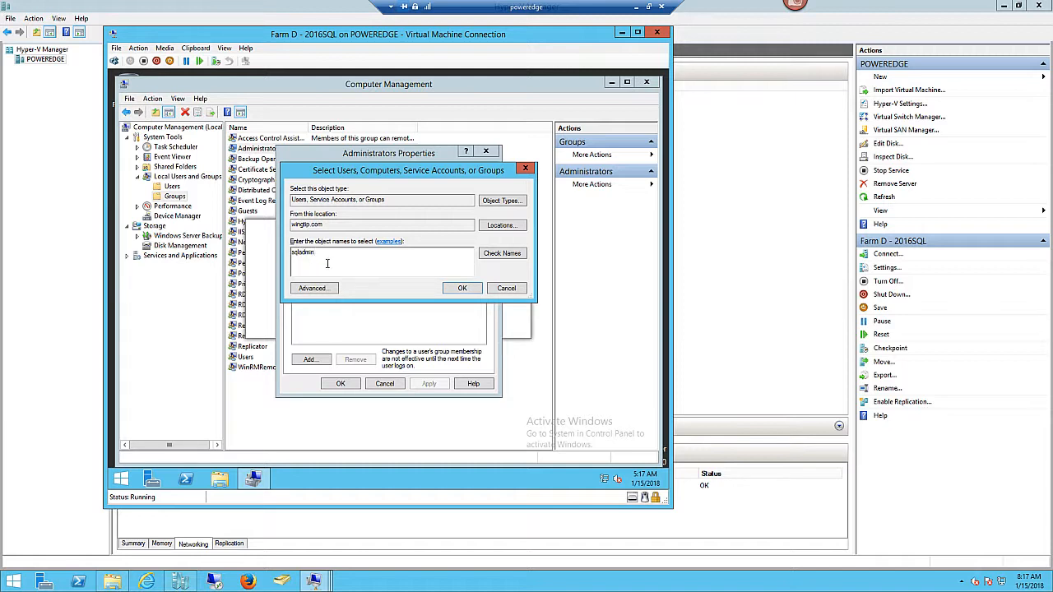
left_click(502, 254)
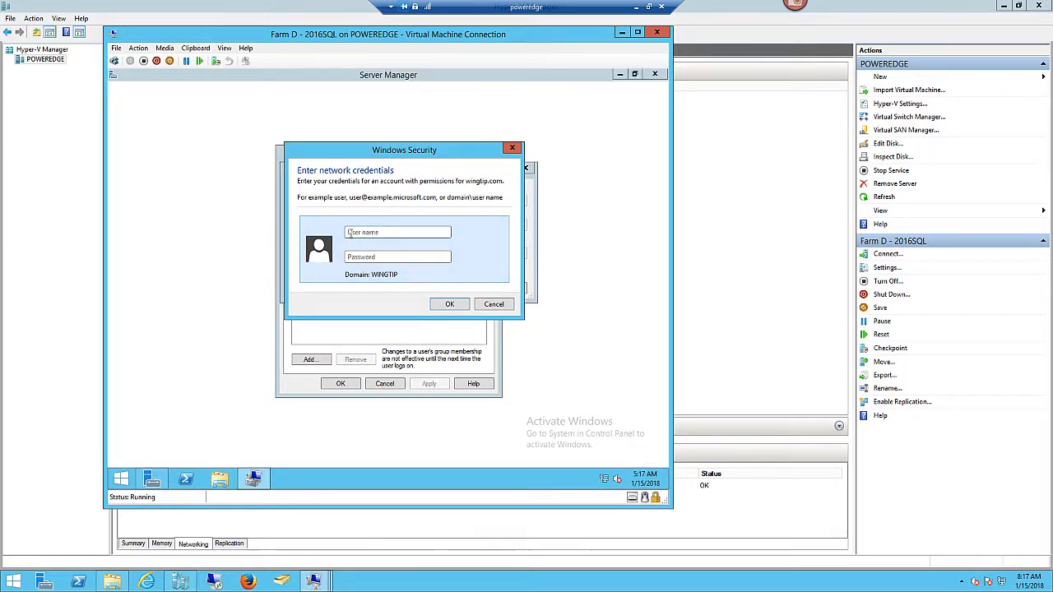
type("adm")
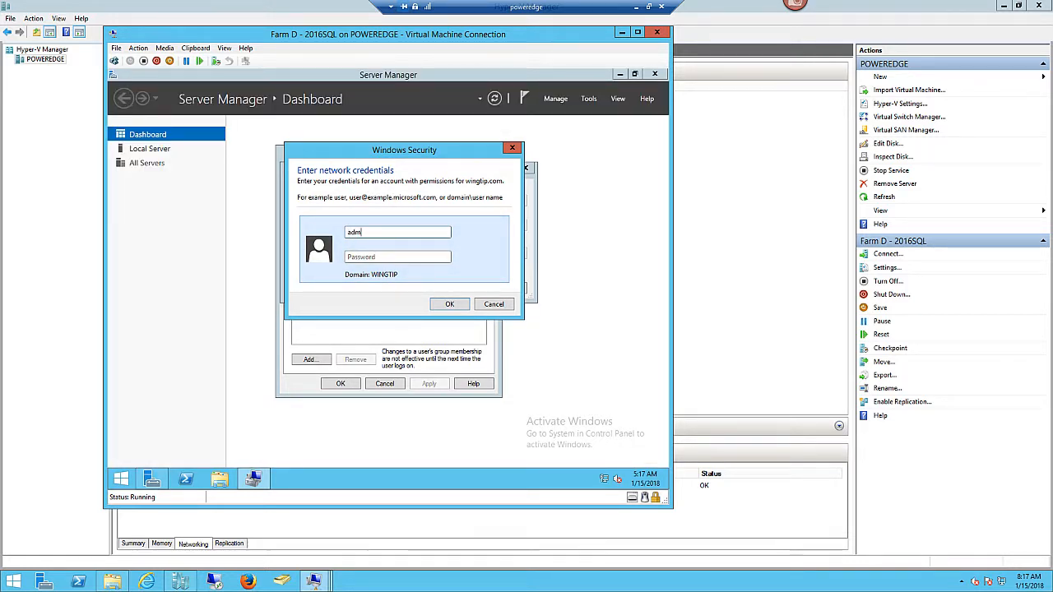
type("ini")
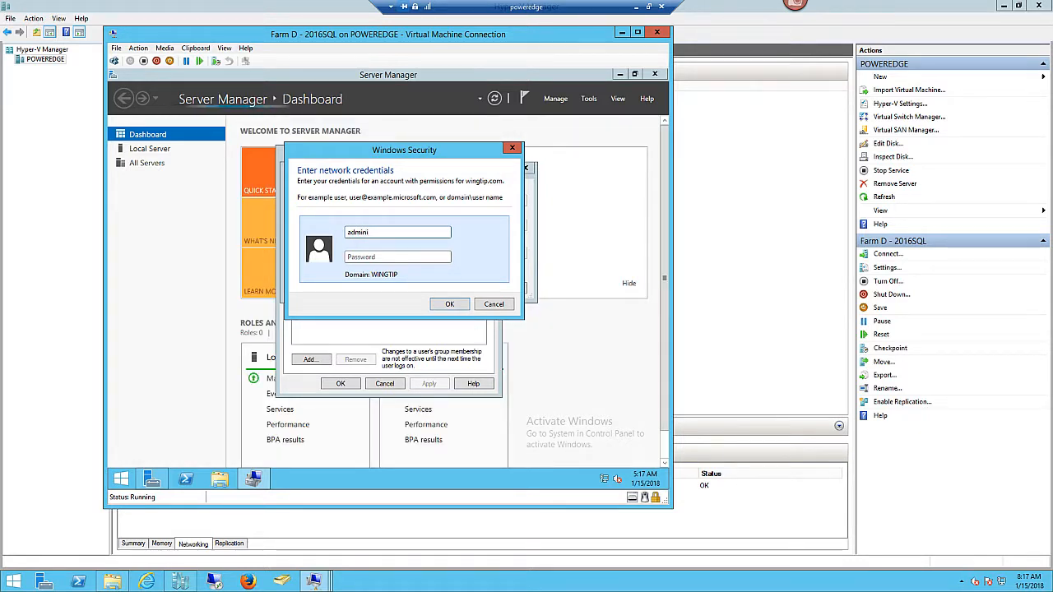
type("strator")
left_click(352, 257)
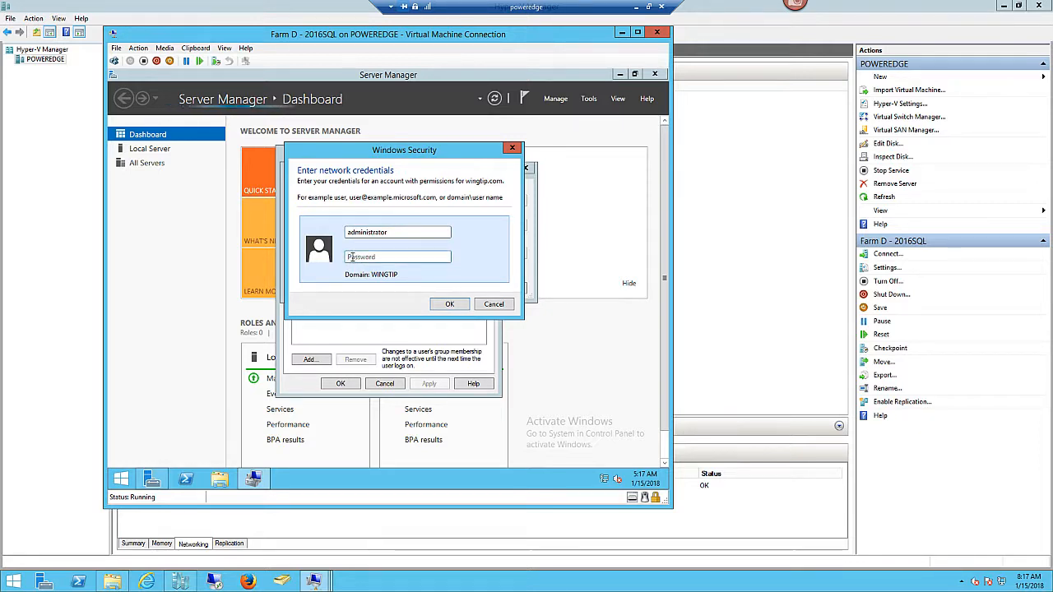
type("••••••••")
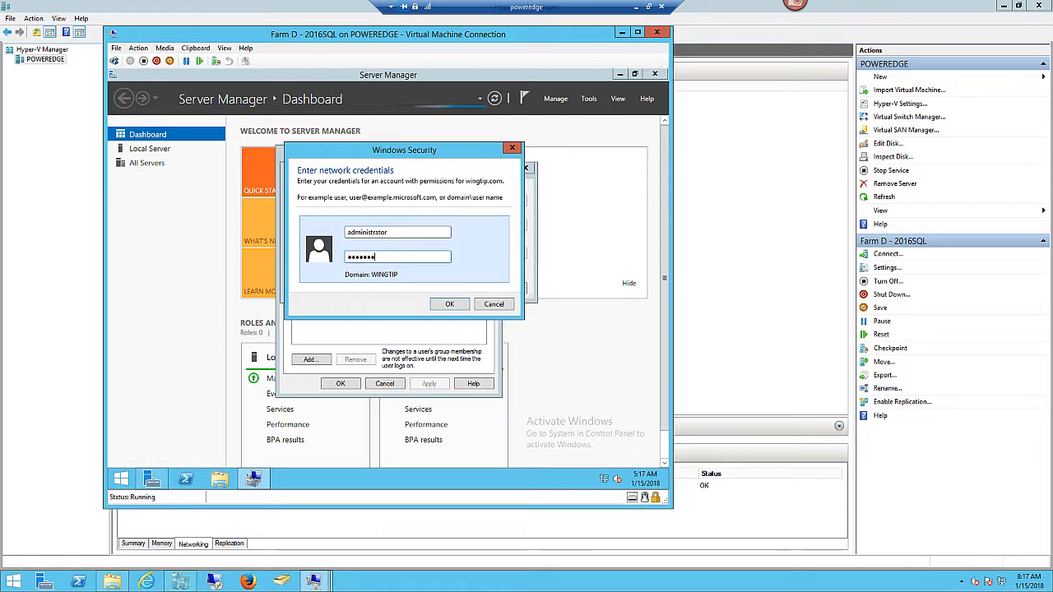
type("•")
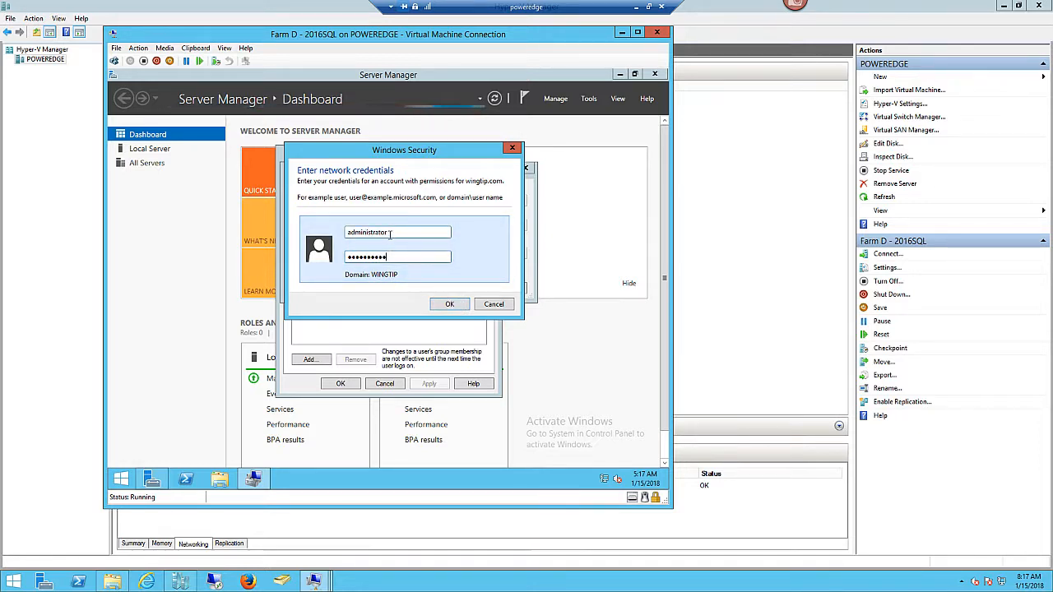
left_click(445, 303)
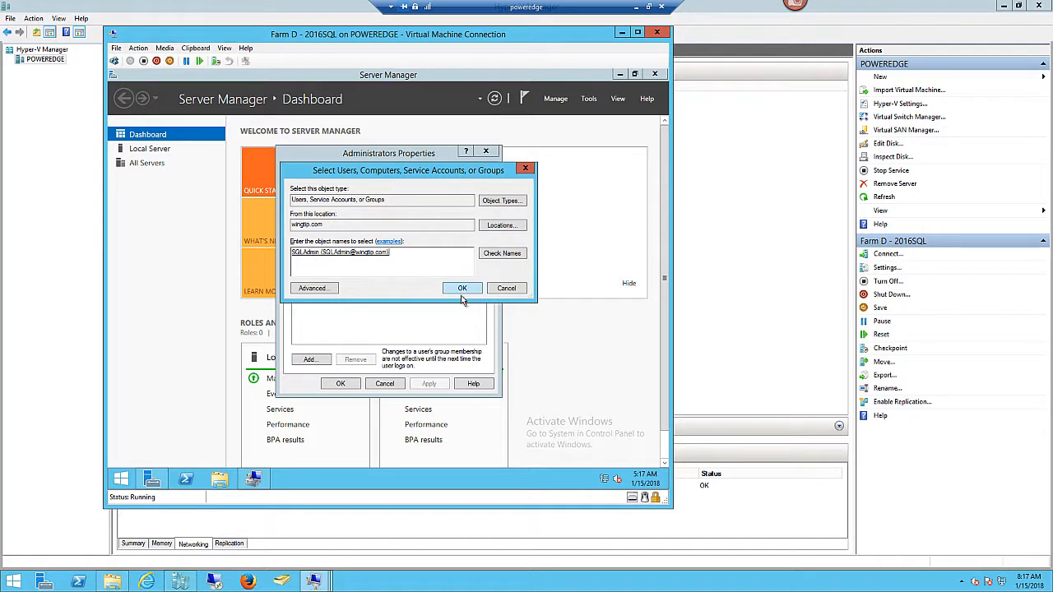
left_click(462, 289)
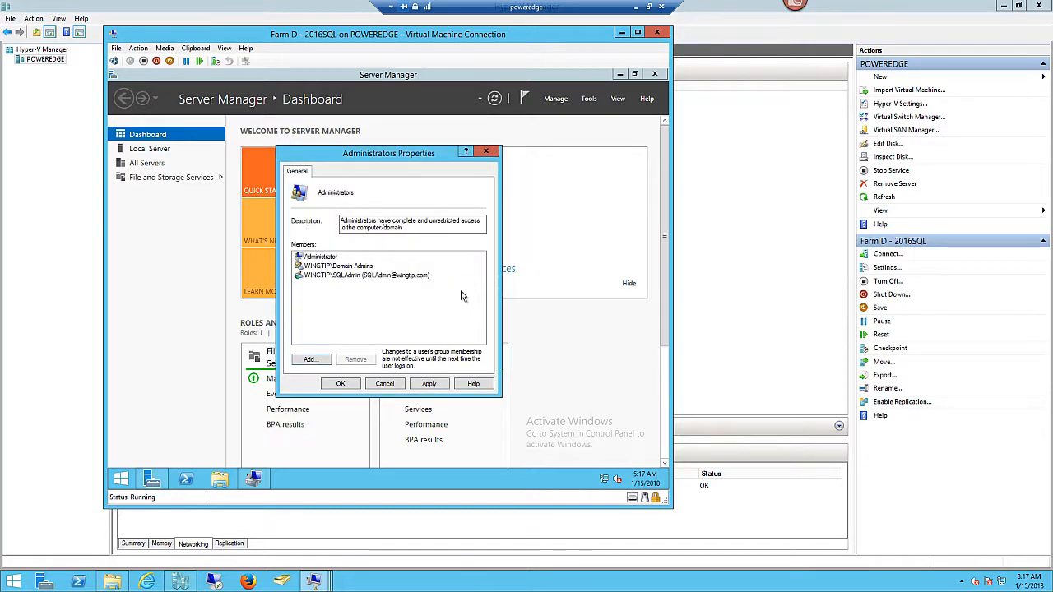
left_click(430, 385)
left_click(340, 384)
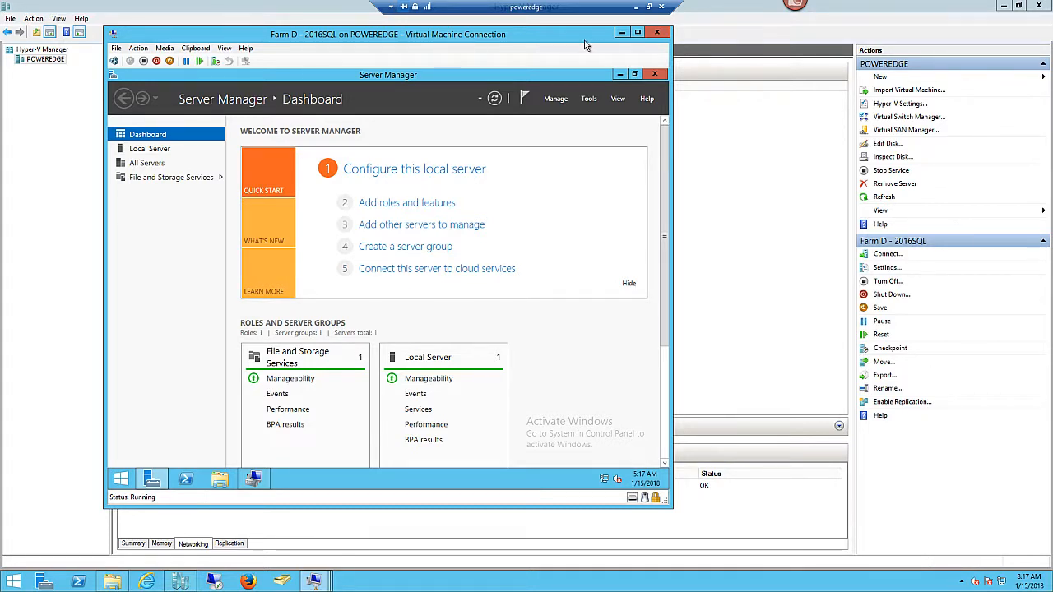
Allow Remote Desktop connections on 2016SQL from Local Server, accept the firewall notice, and close Server Manager
left_click(140, 155)
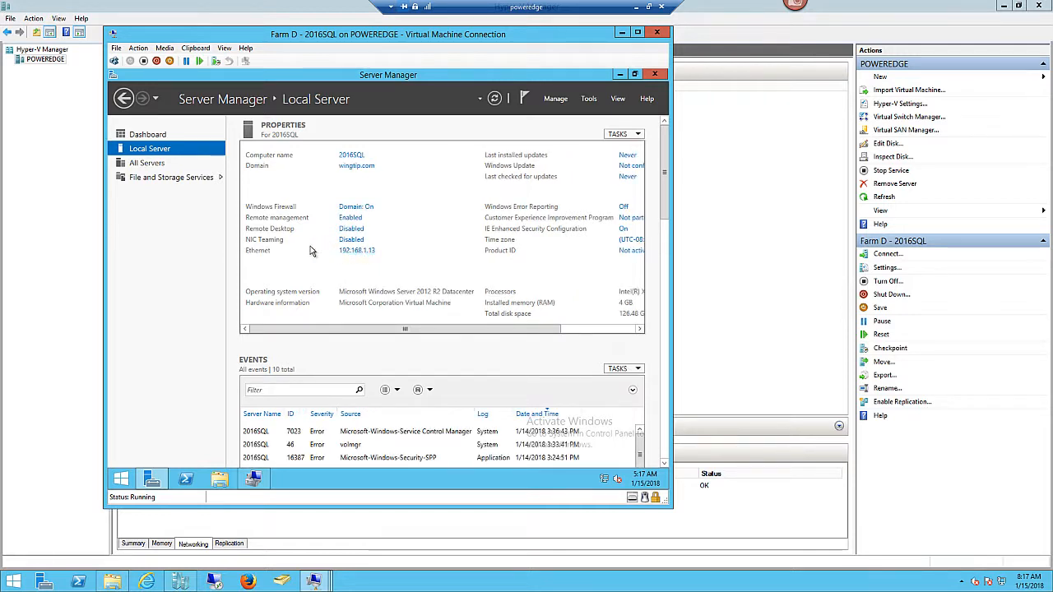
left_click(350, 231)
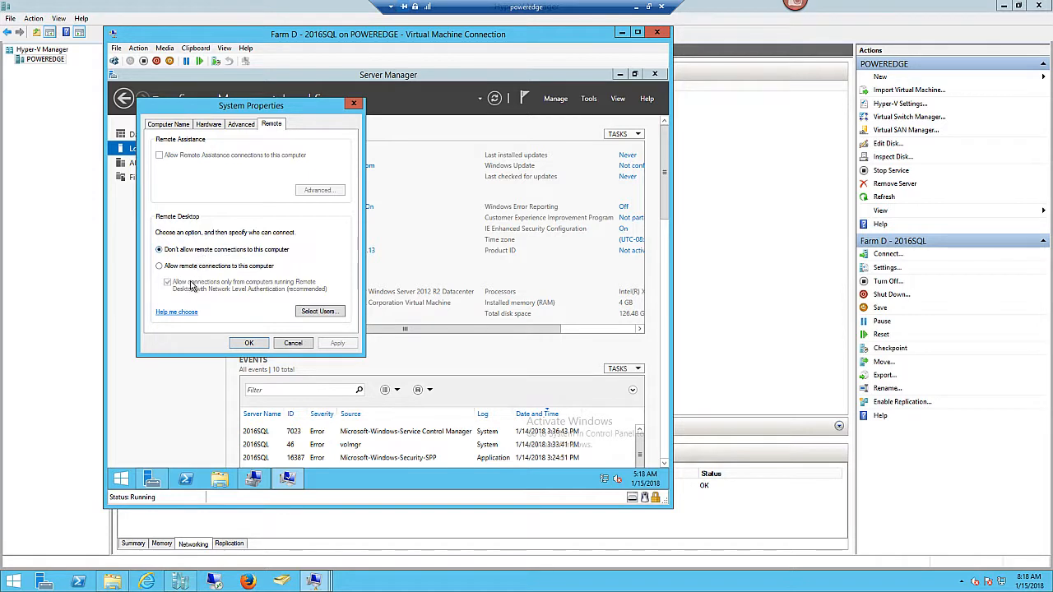
left_click(159, 266)
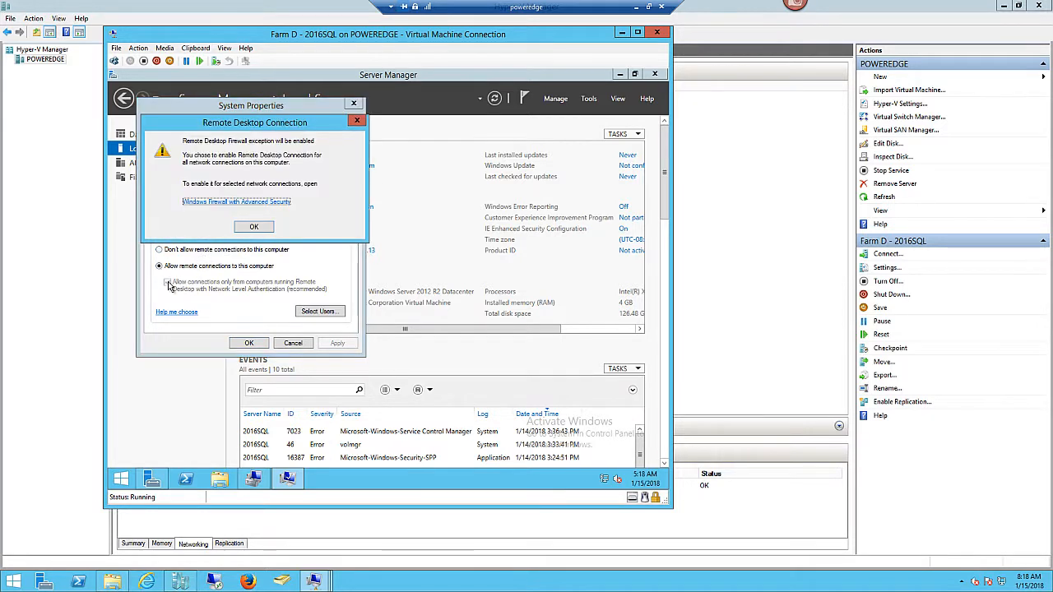
left_click(252, 228)
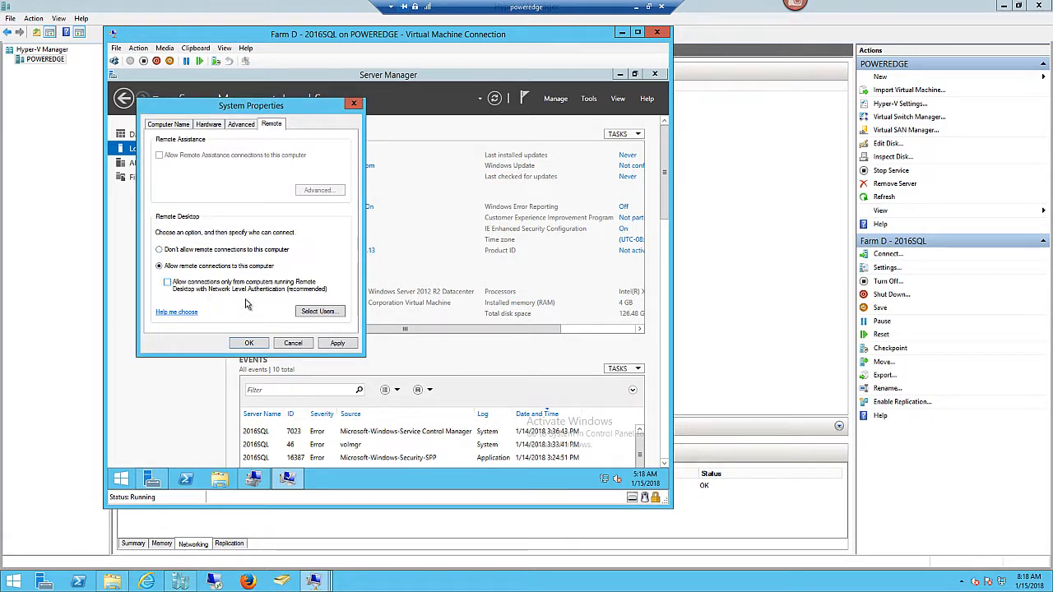
left_click(340, 343)
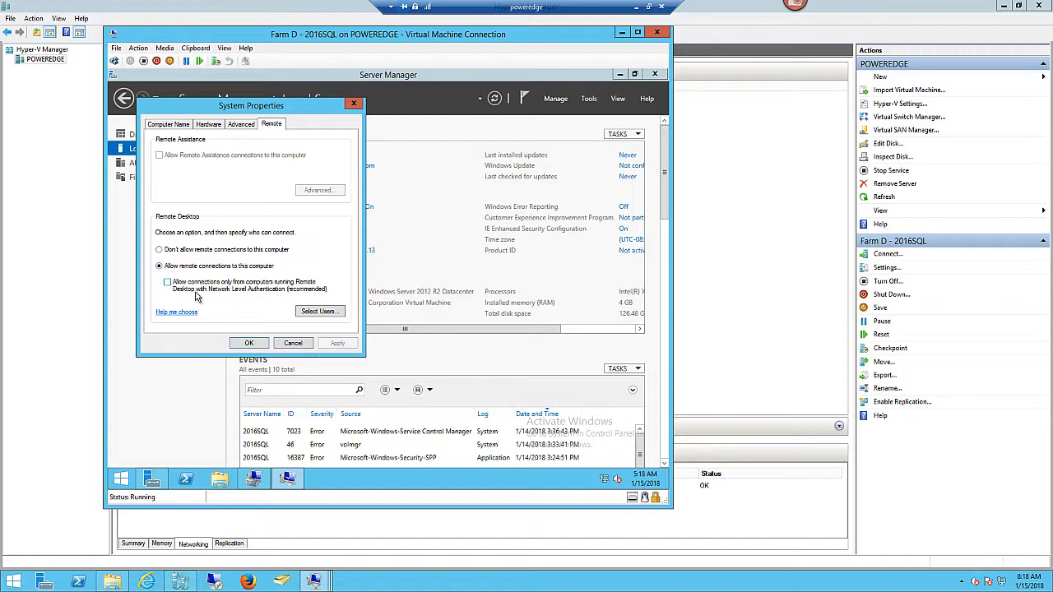
left_click(248, 343)
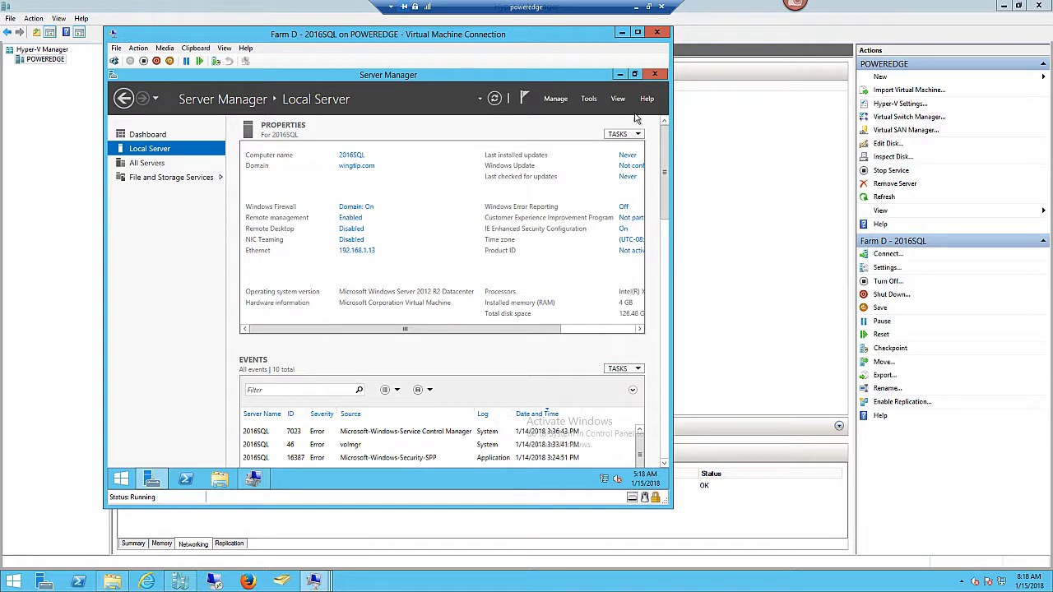
left_click(654, 75)
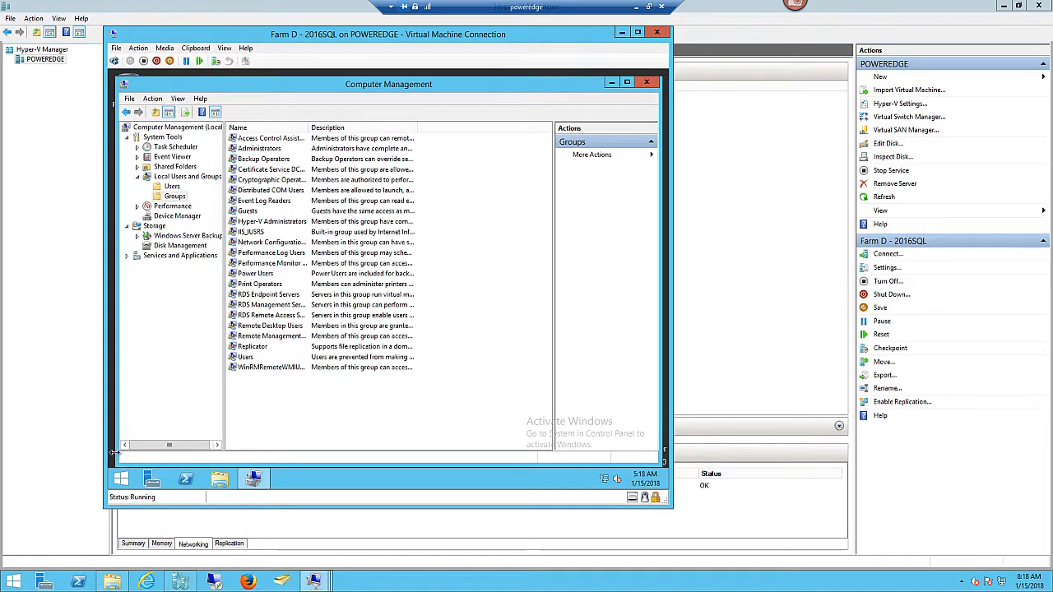
Sign out of the 2016SQL VM, cancelling an accidental shutdown, and minimize its connection window
right_click(121, 482)
mouse_move(238, 458)
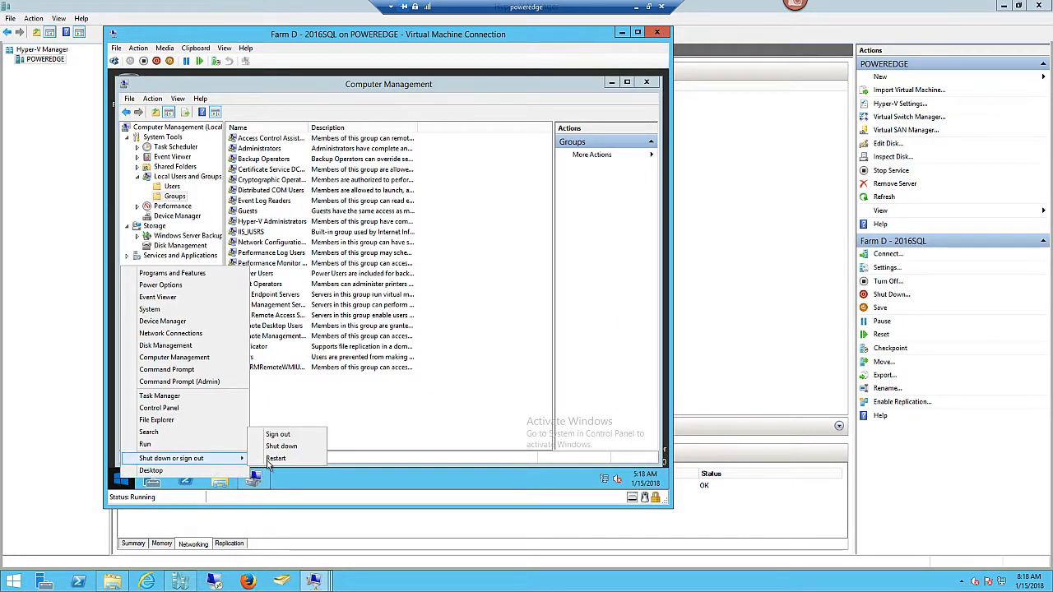
left_click(282, 446)
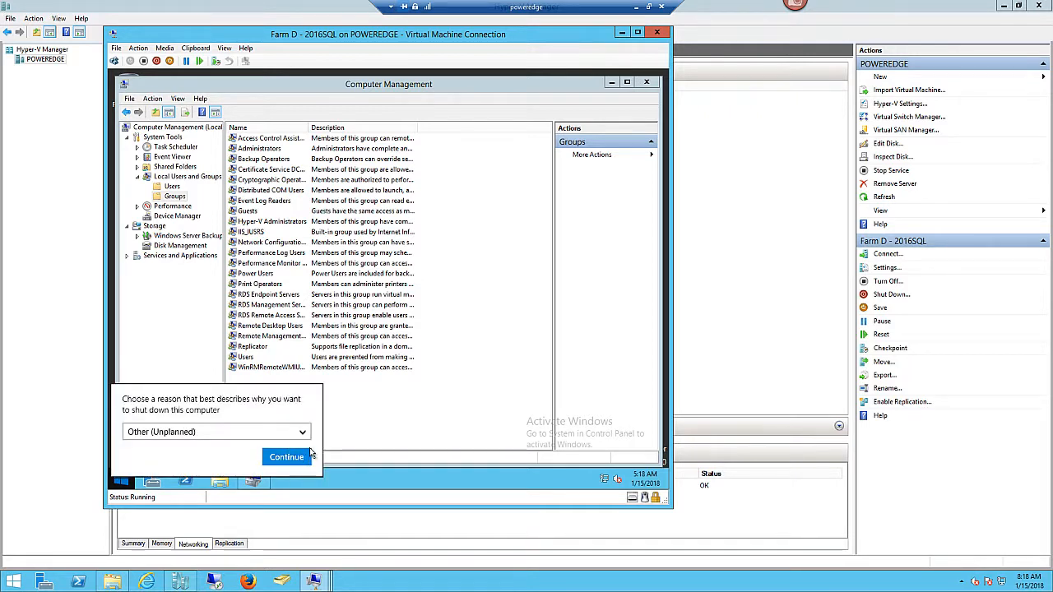
left_click(291, 423)
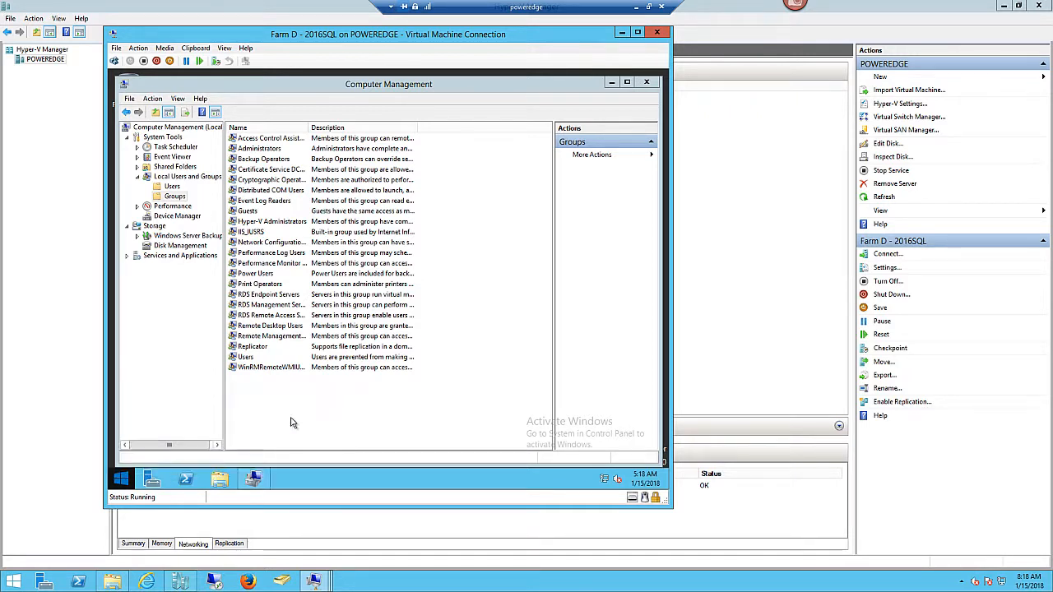
right_click(118, 484)
mouse_move(237, 459)
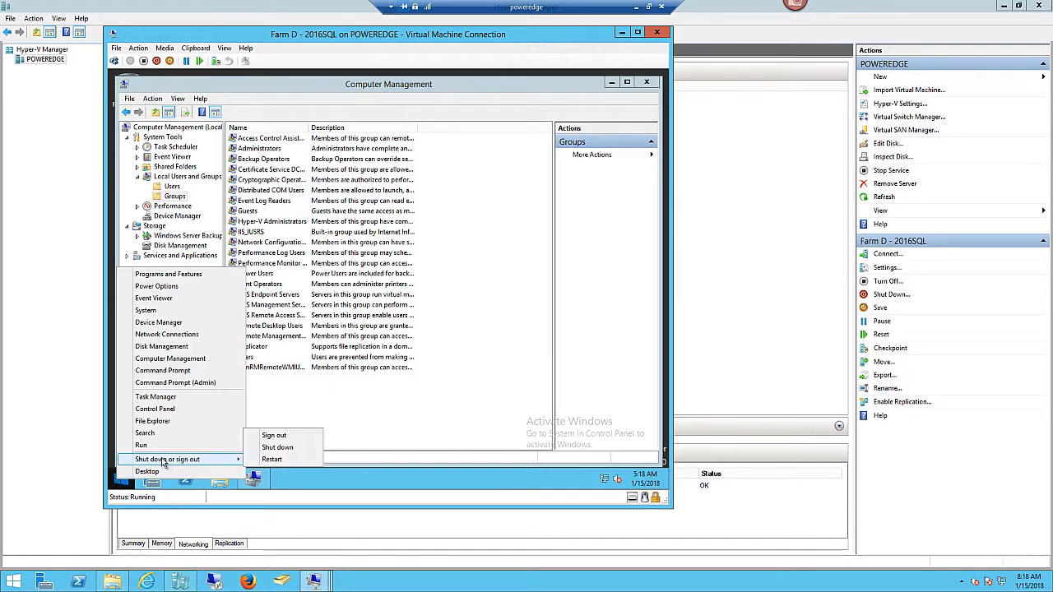
left_click(280, 437)
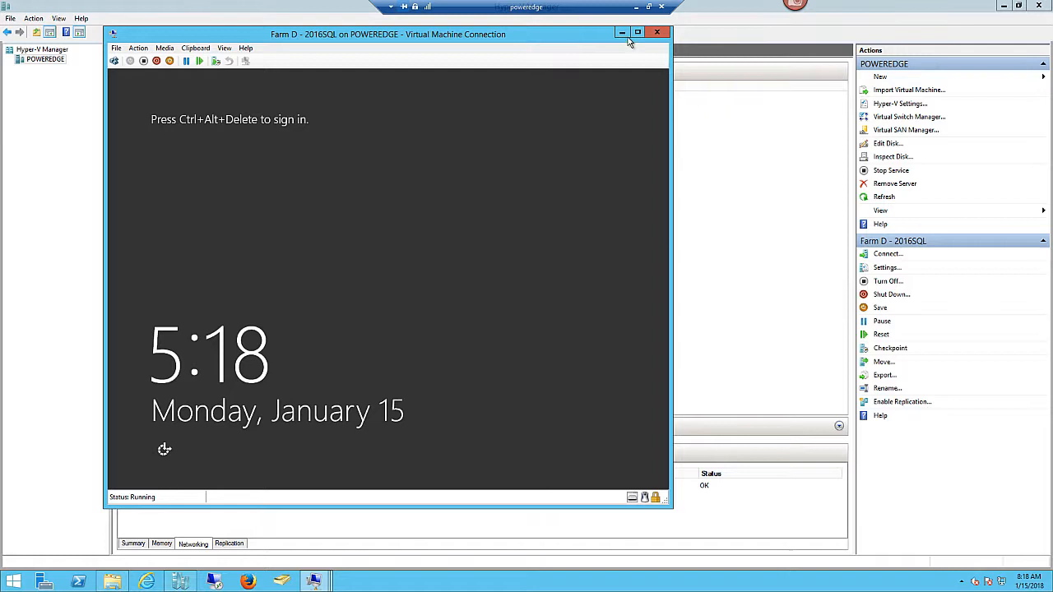
left_click(623, 33)
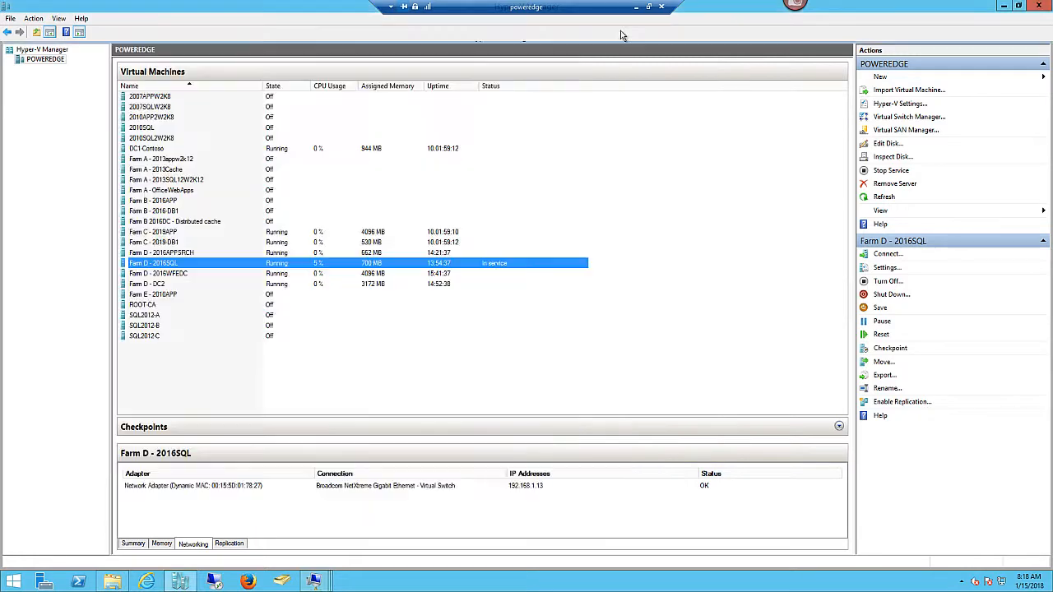
Connect to the Farm D - 2016WFEDC virtual machine from Hyper-V Manager
left_click(180, 275)
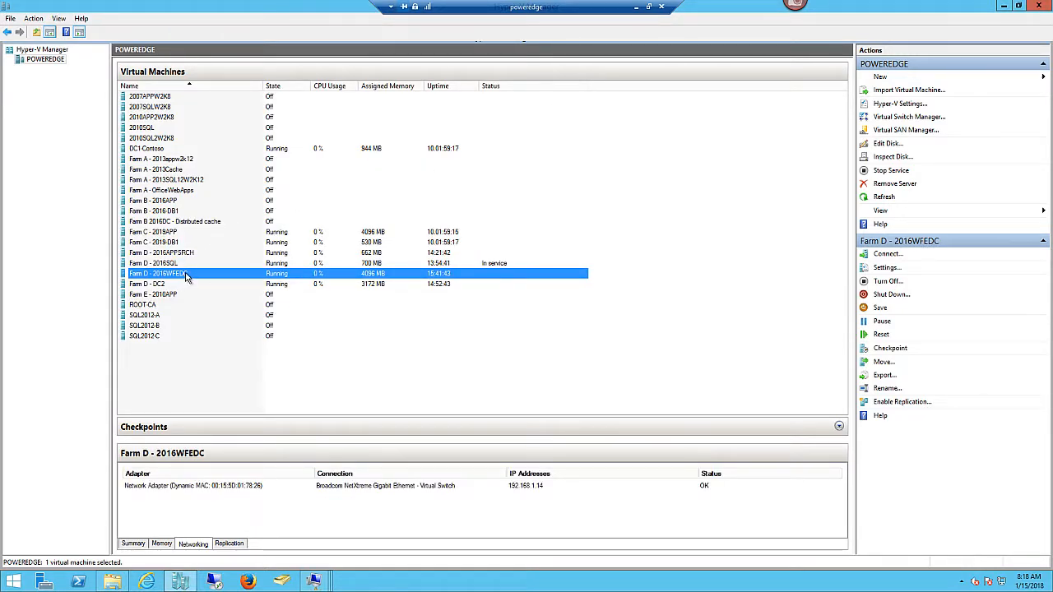
right_click(186, 277)
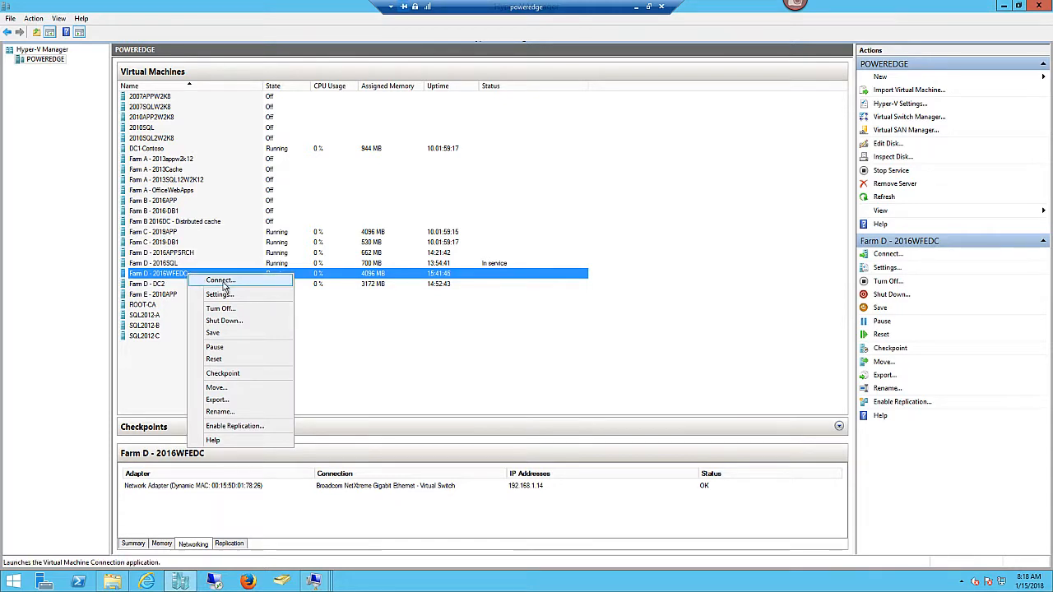
left_click(227, 282)
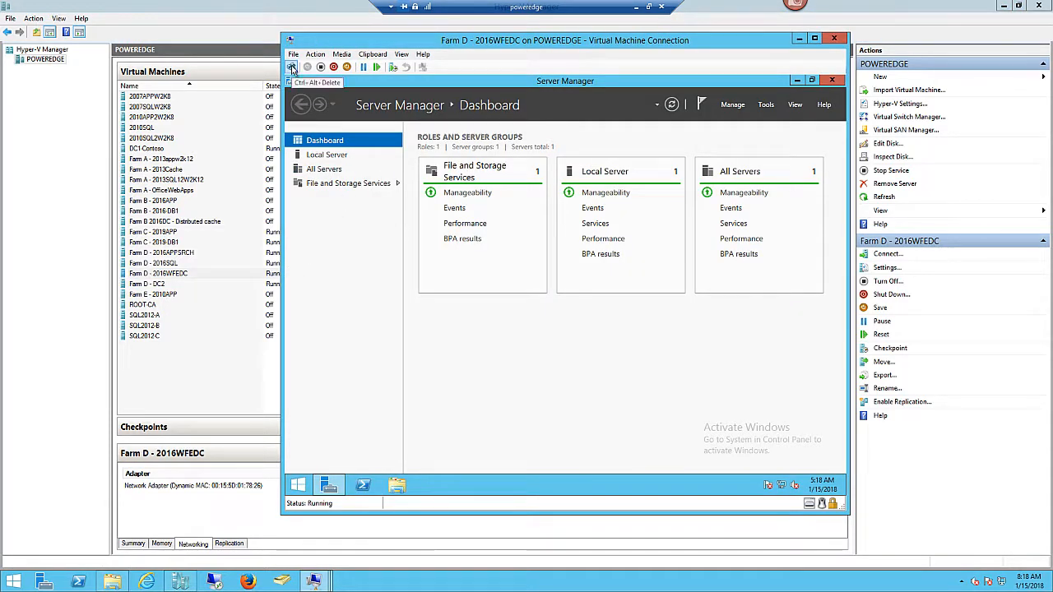
Launch lusrmgr.msc from the Run box on 2016WFEDC
right_click(293, 489)
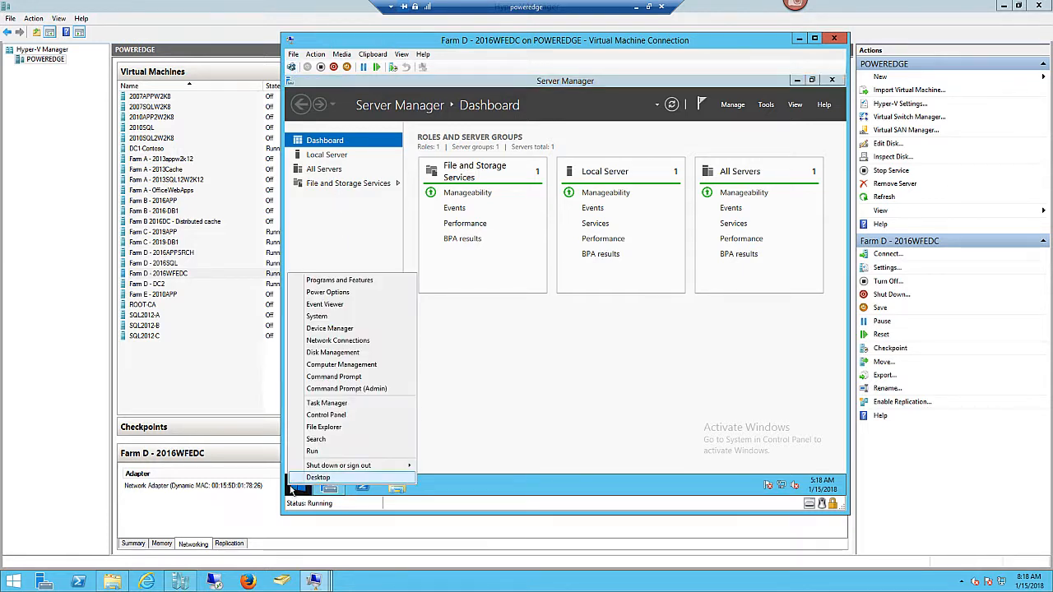
left_click(313, 451)
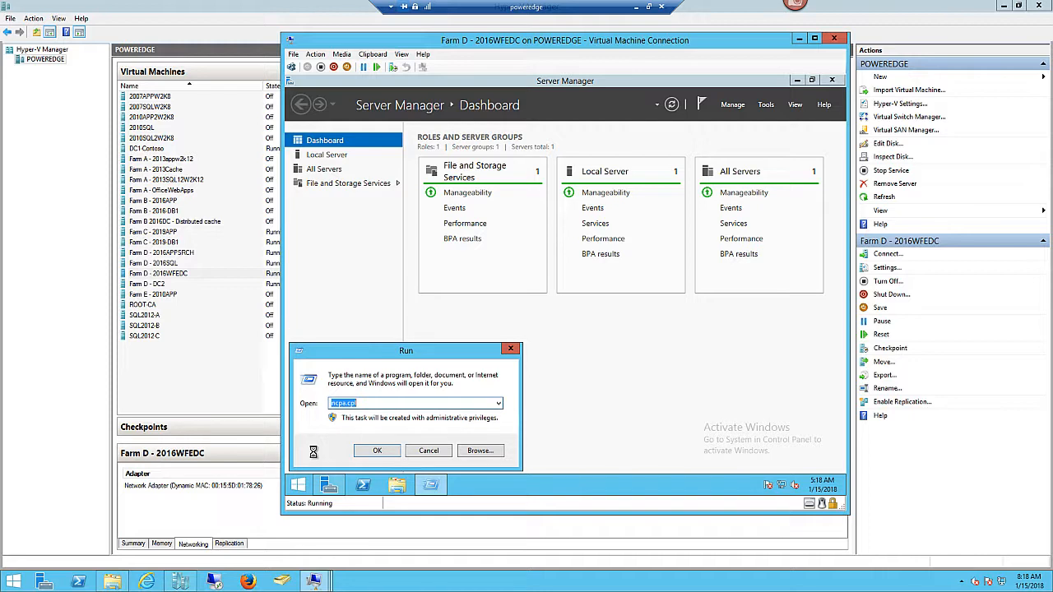
type("lu")
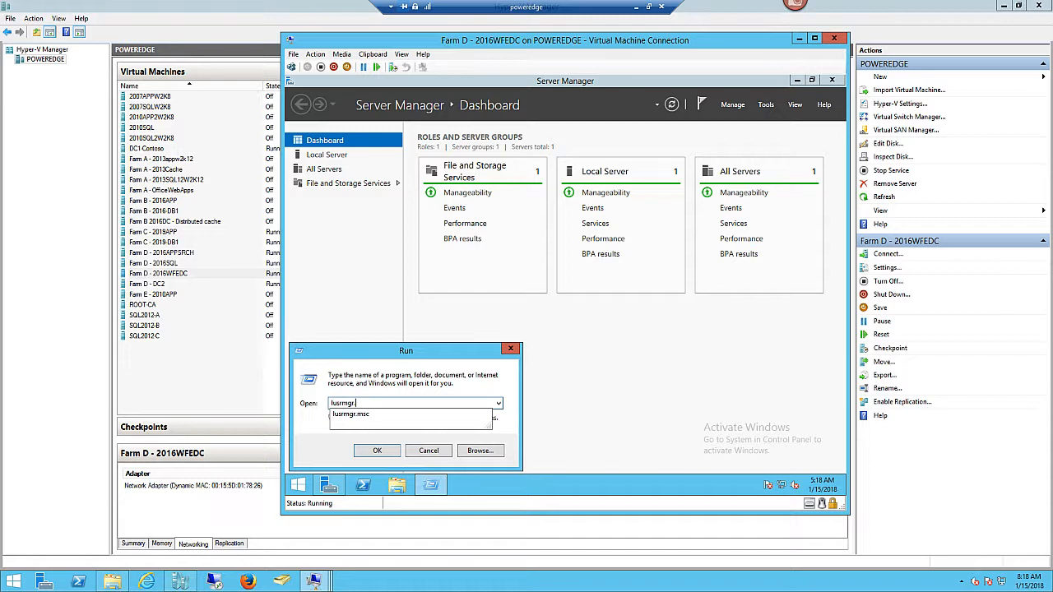
type("srmgr.msc")
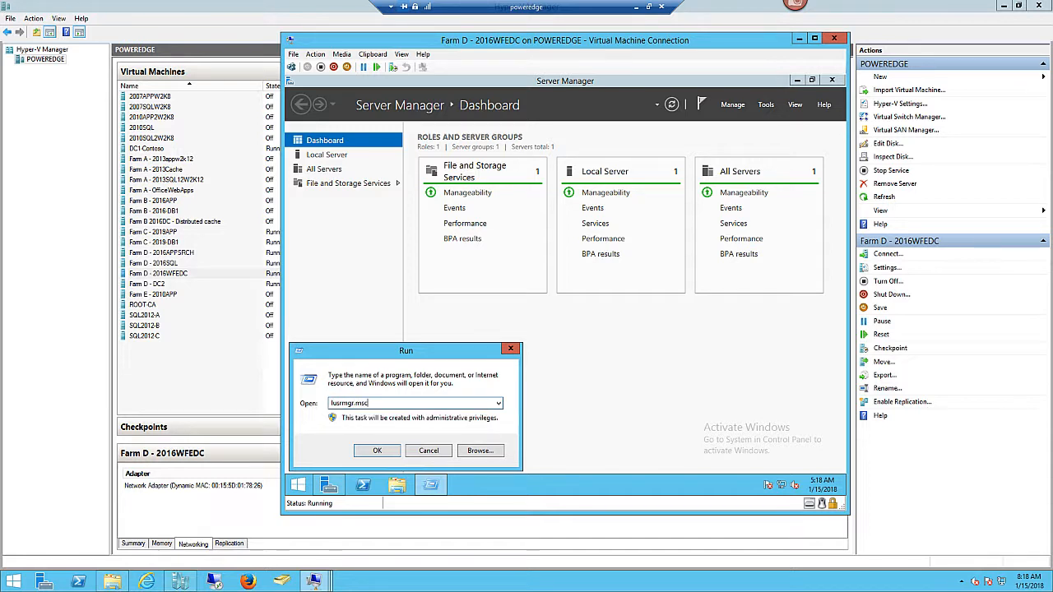
key("Return")
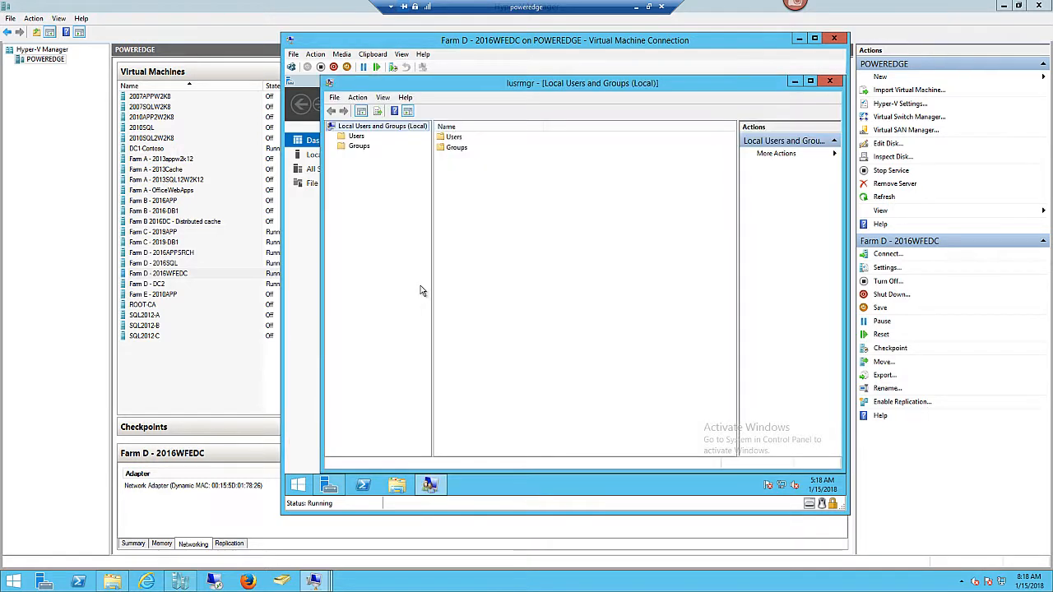
Try adding 2016sp_installer to the Administrators group, which fails with Name Not Found
double_click(458, 147)
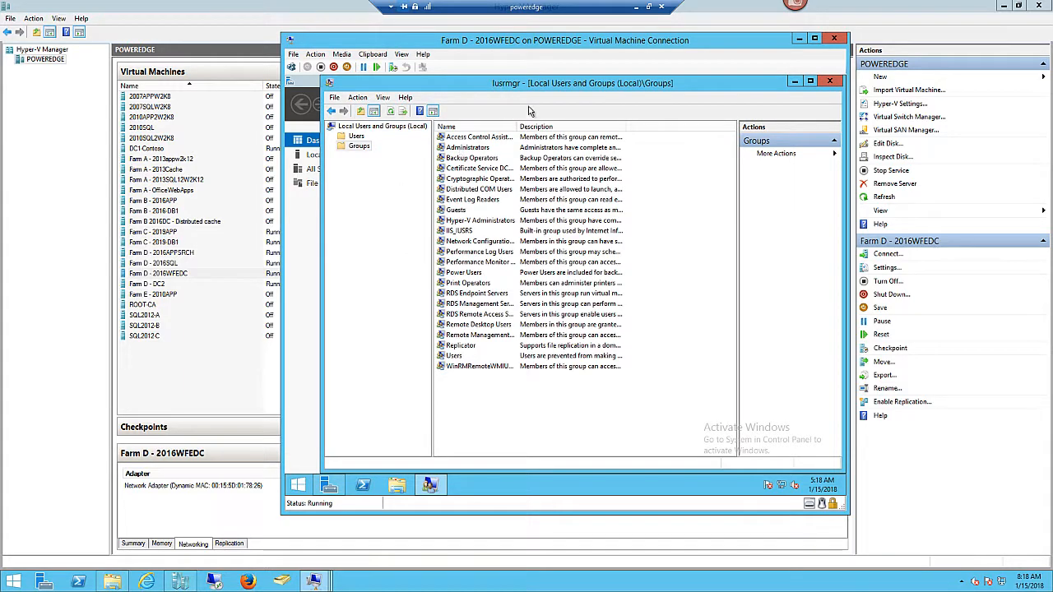
double_click(461, 149)
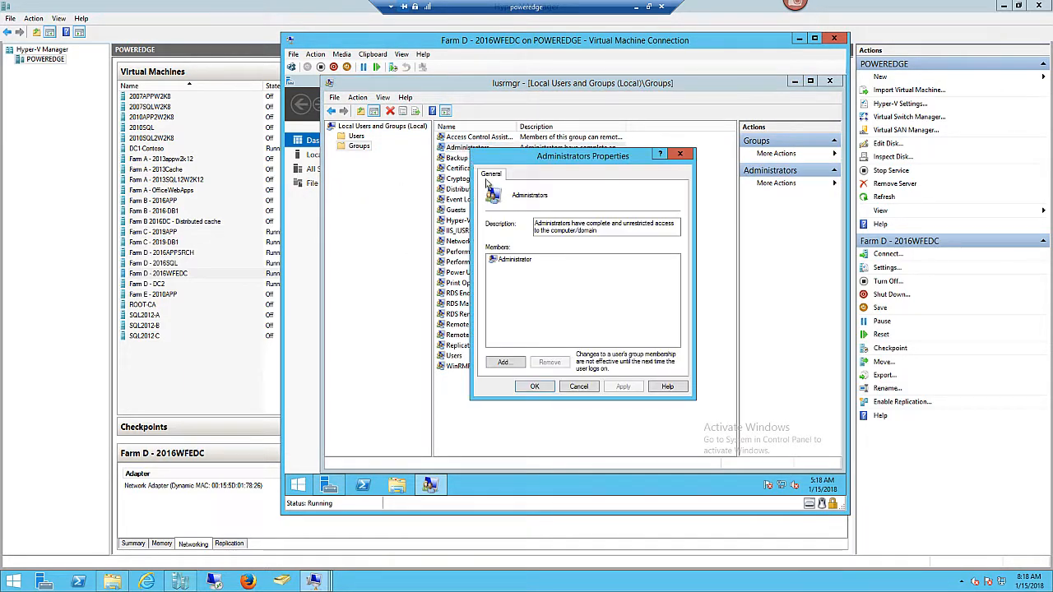
left_click(505, 363)
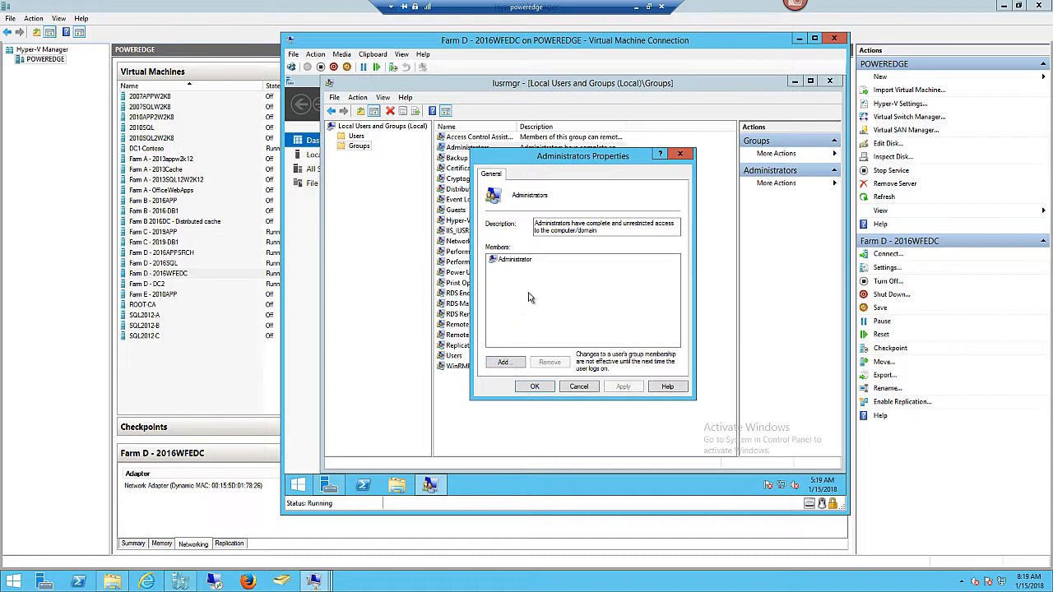
left_click(505, 363)
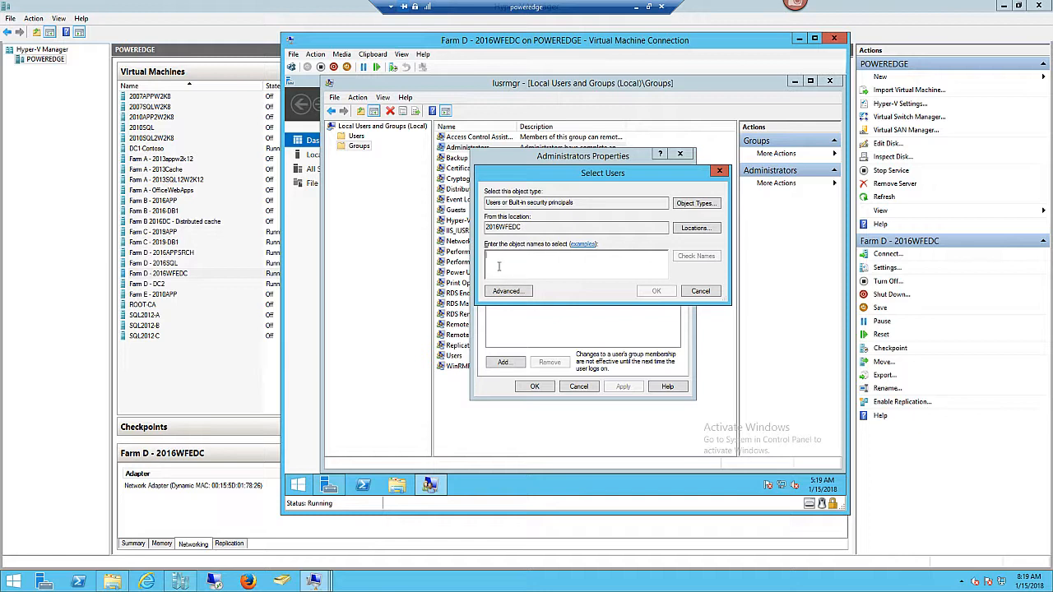
type("2016sp_installer")
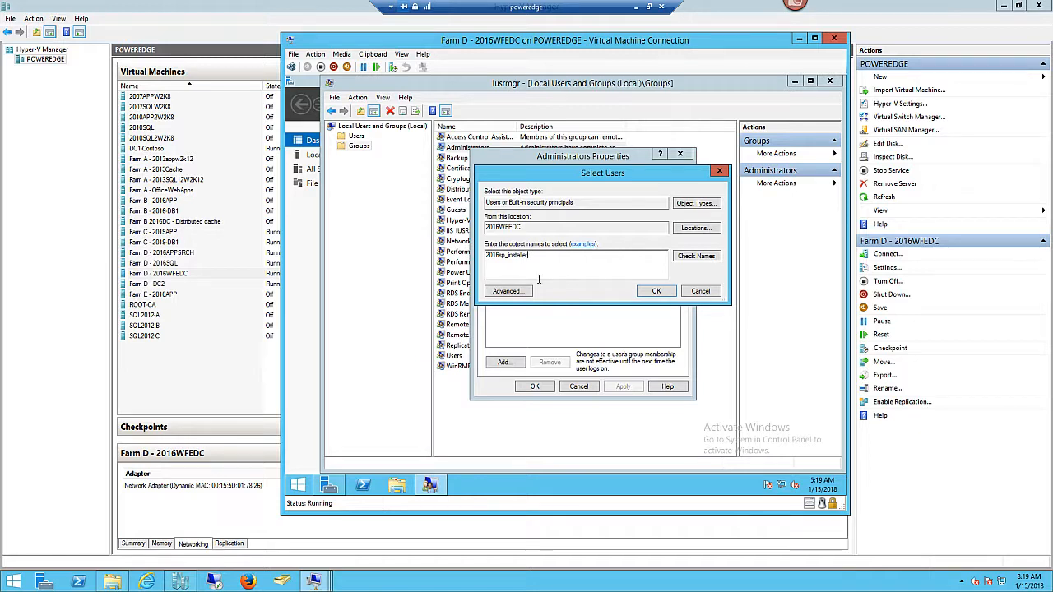
left_click(657, 292)
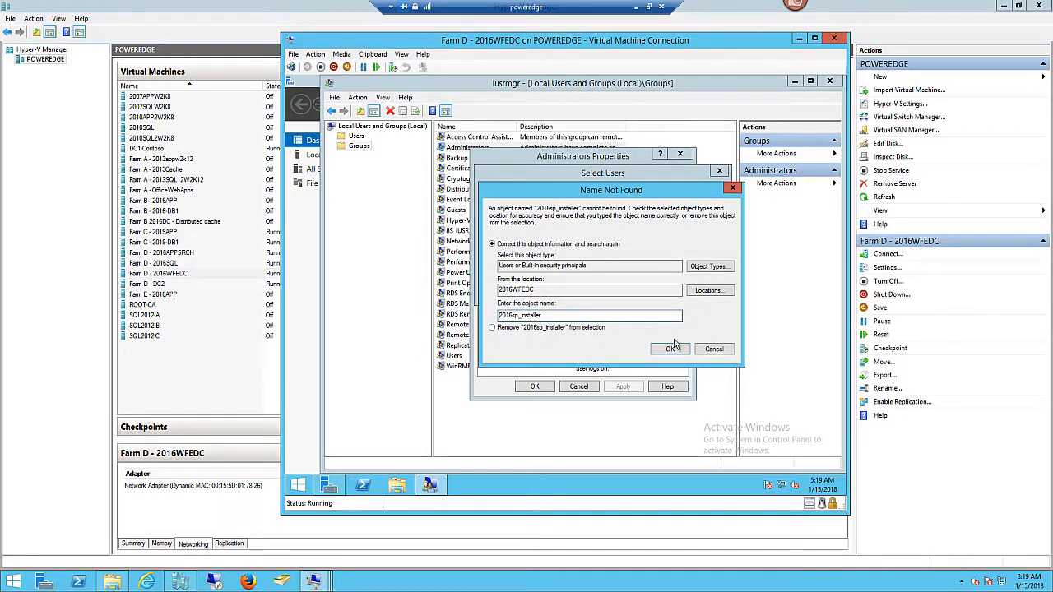
left_click(714, 349)
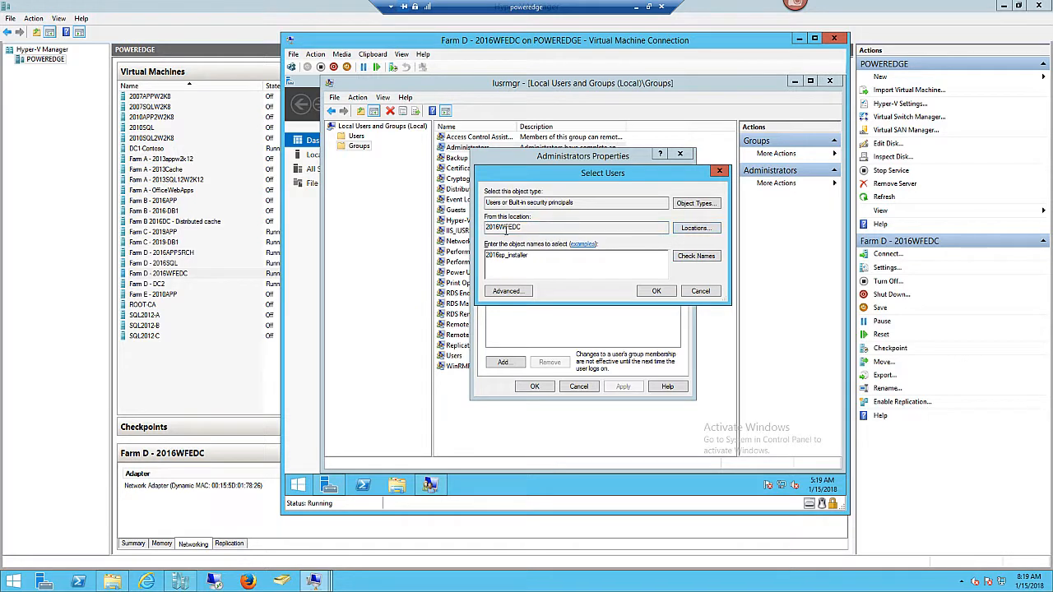
Review the search location, then abandon the addition and close Administrators properties unchanged
left_click(697, 229)
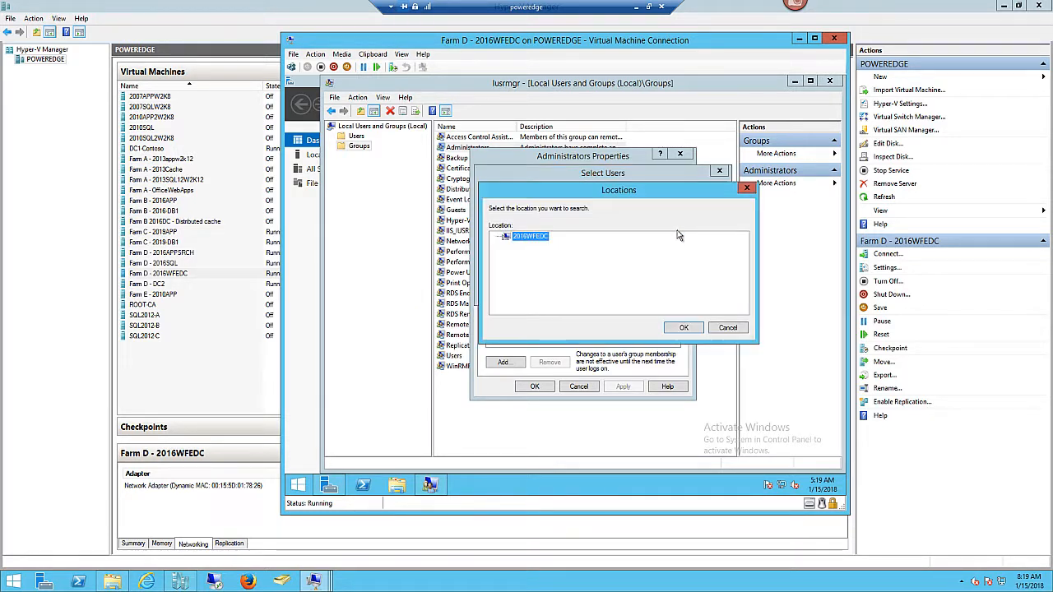
left_click(729, 327)
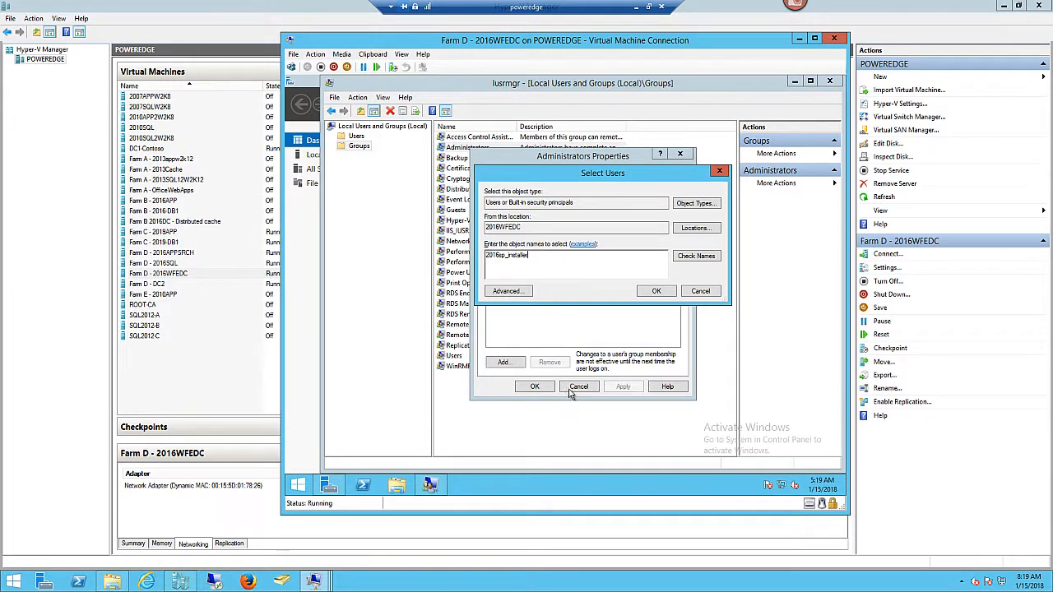
left_click(700, 291)
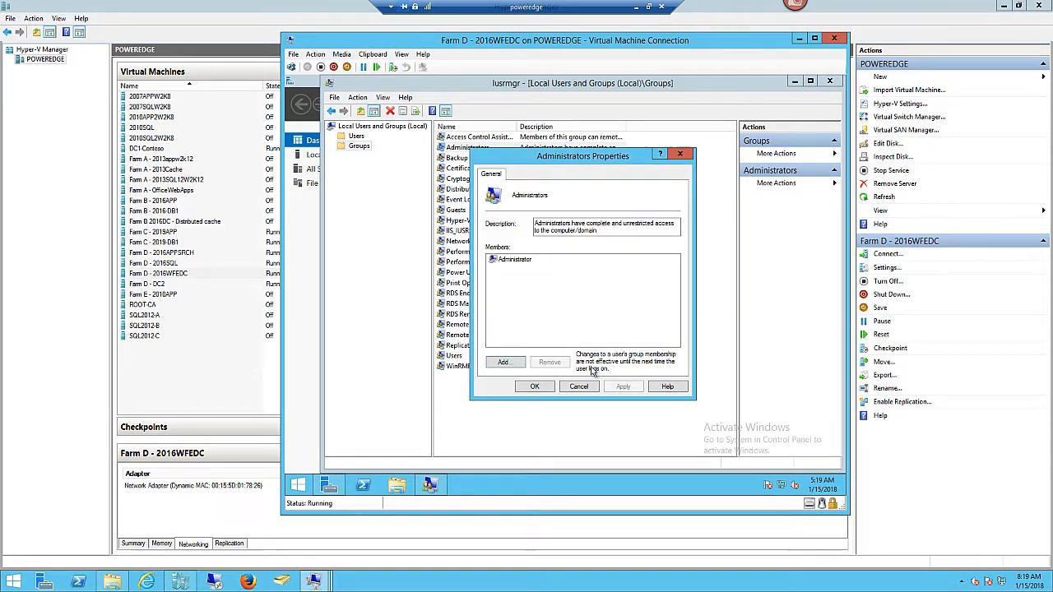
left_click(504, 365)
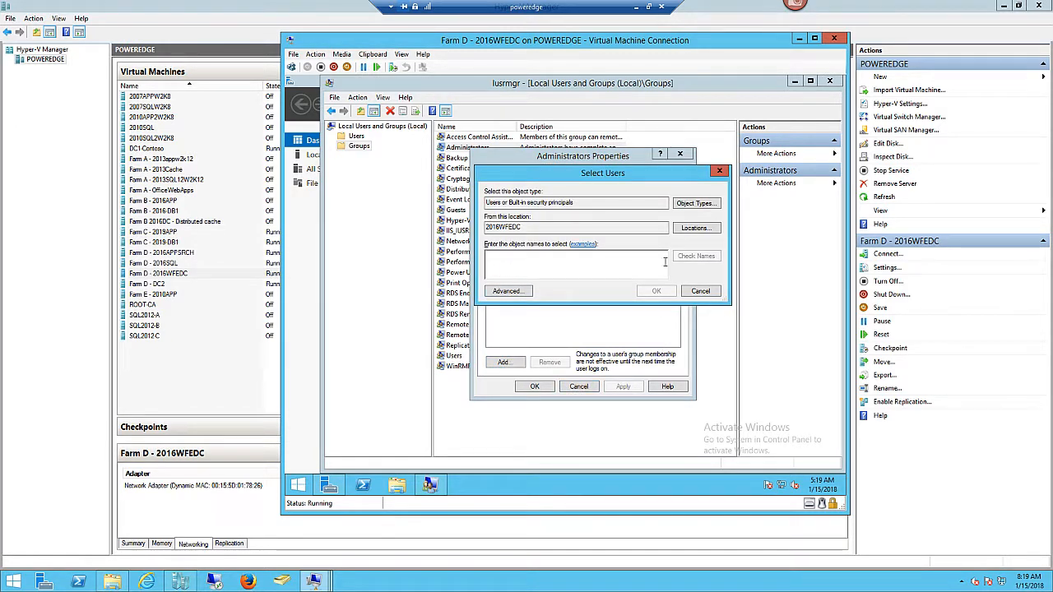
left_click(695, 228)
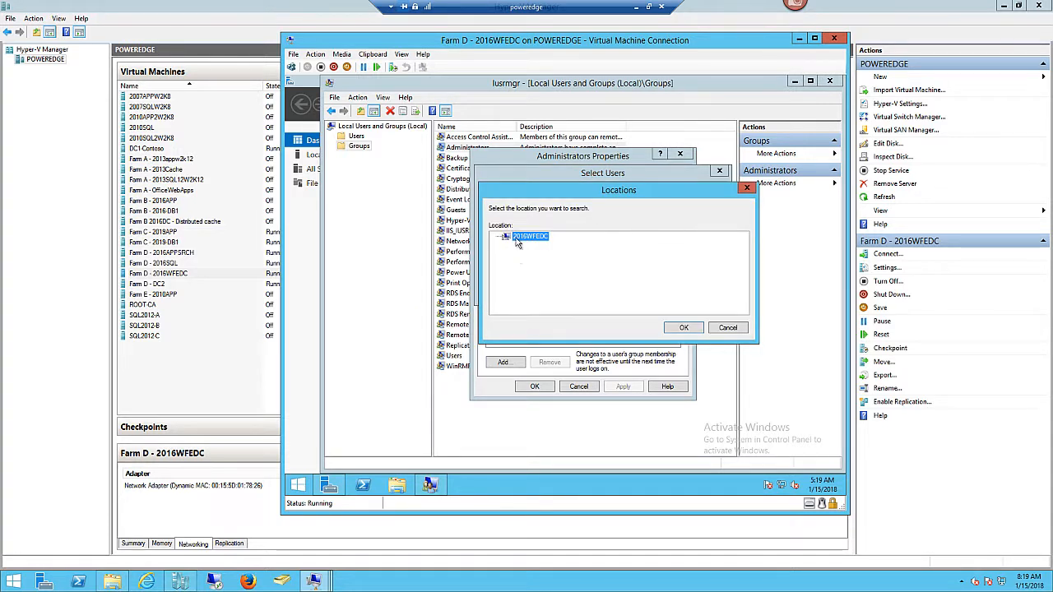
left_click(736, 329)
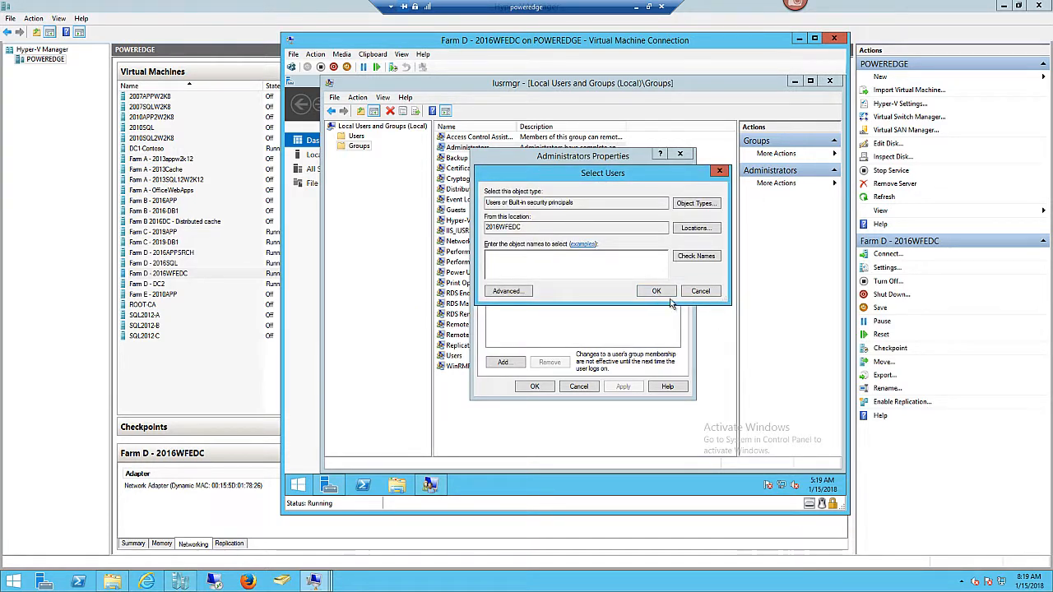
left_click(710, 295)
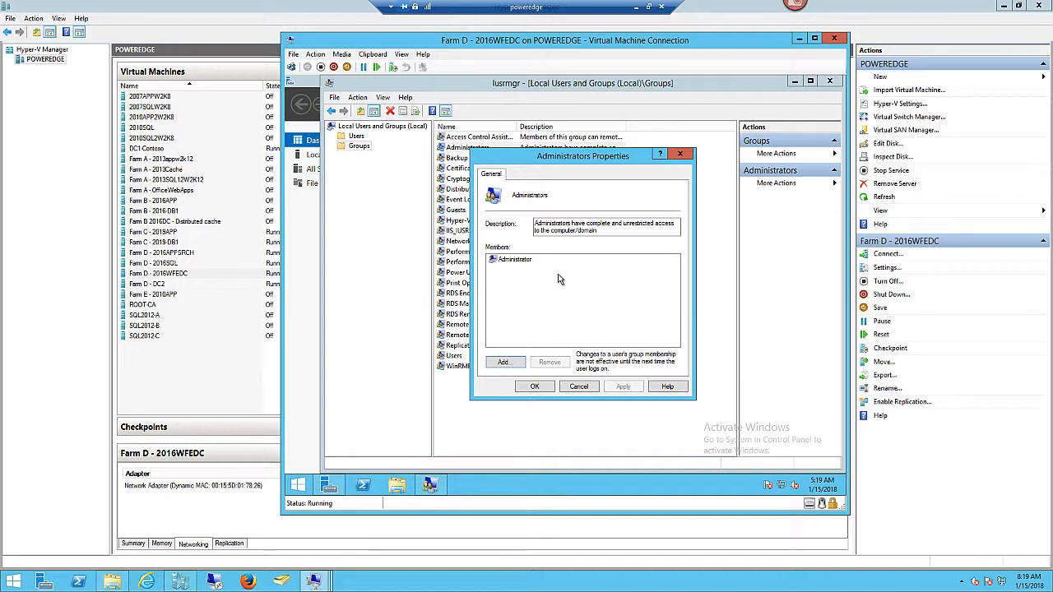
left_click(580, 390)
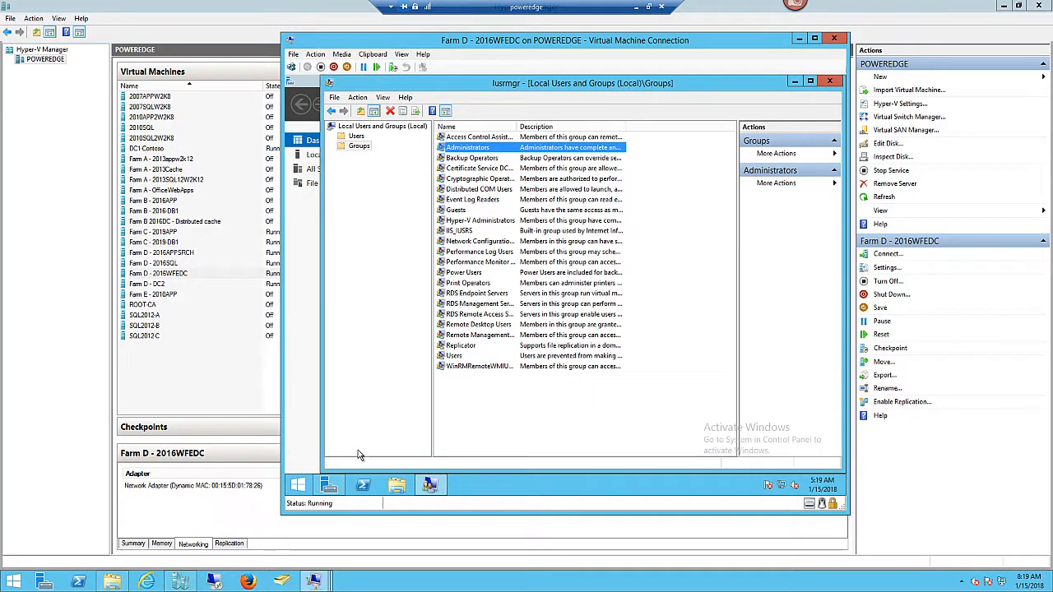
Run sysdm.cpl and switch 2016WFEDC's membership to Domain, typing 'wingti' for the domain name
right_click(301, 486)
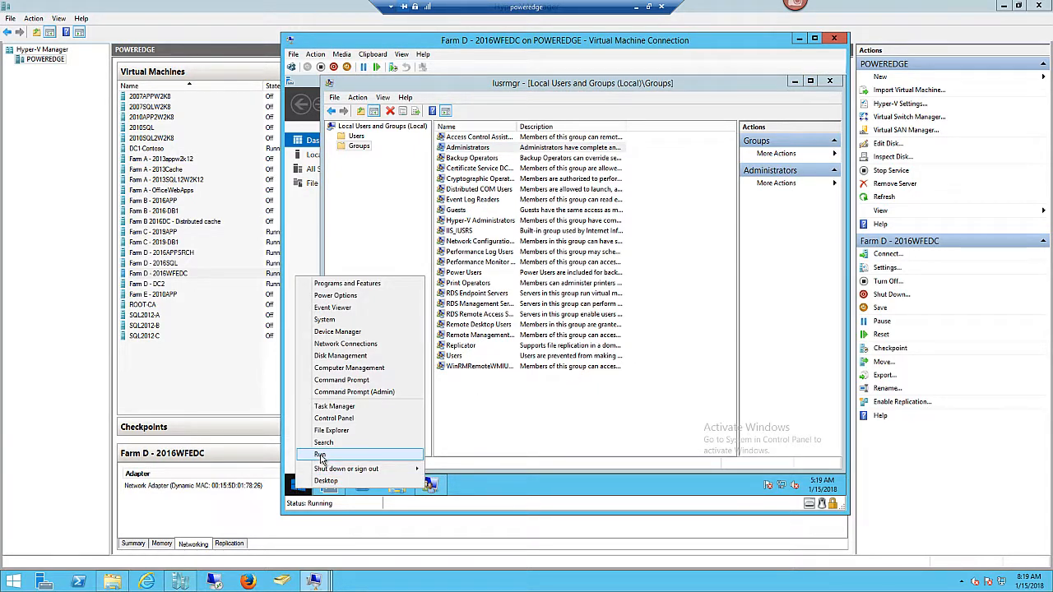
left_click(320, 454)
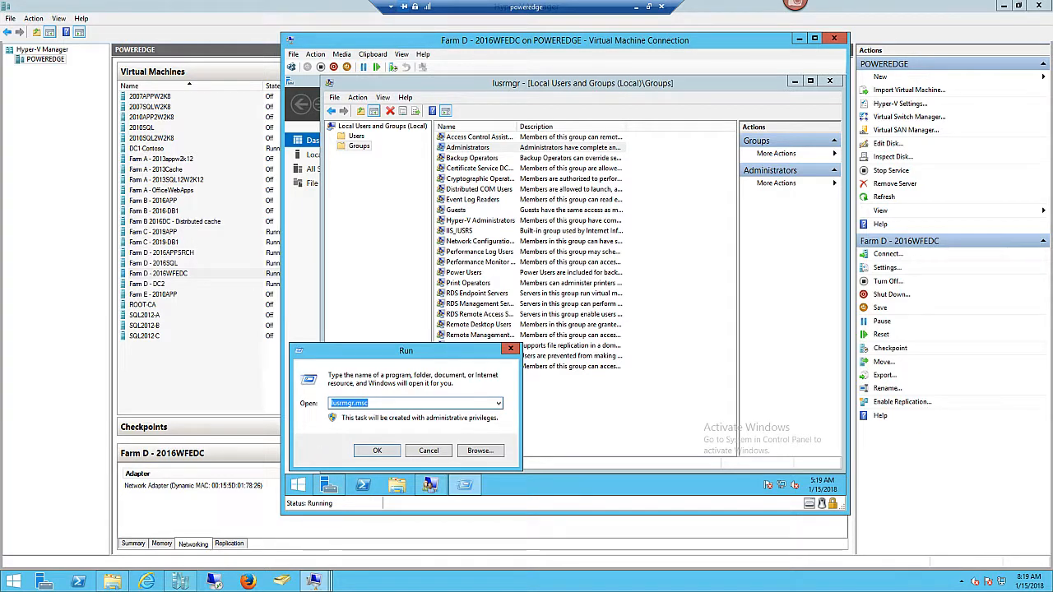
type("sysd")
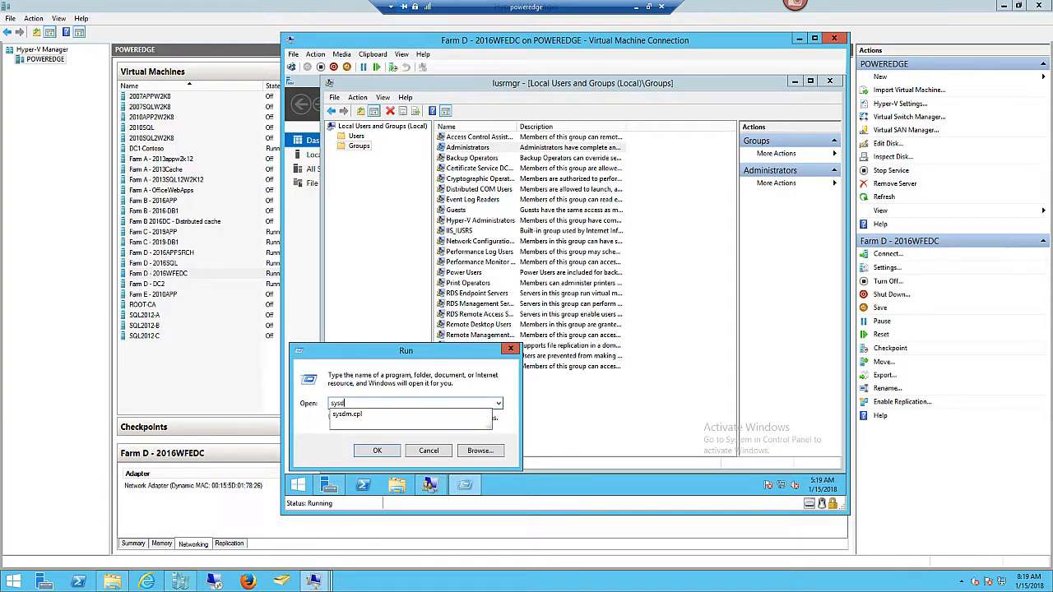
type("m.cpl")
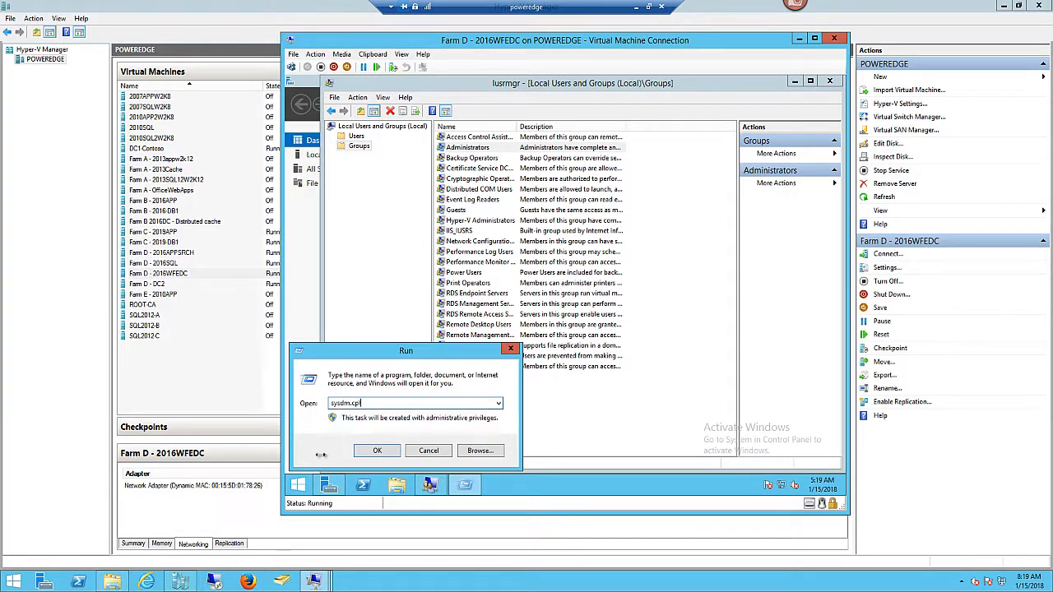
key("Return")
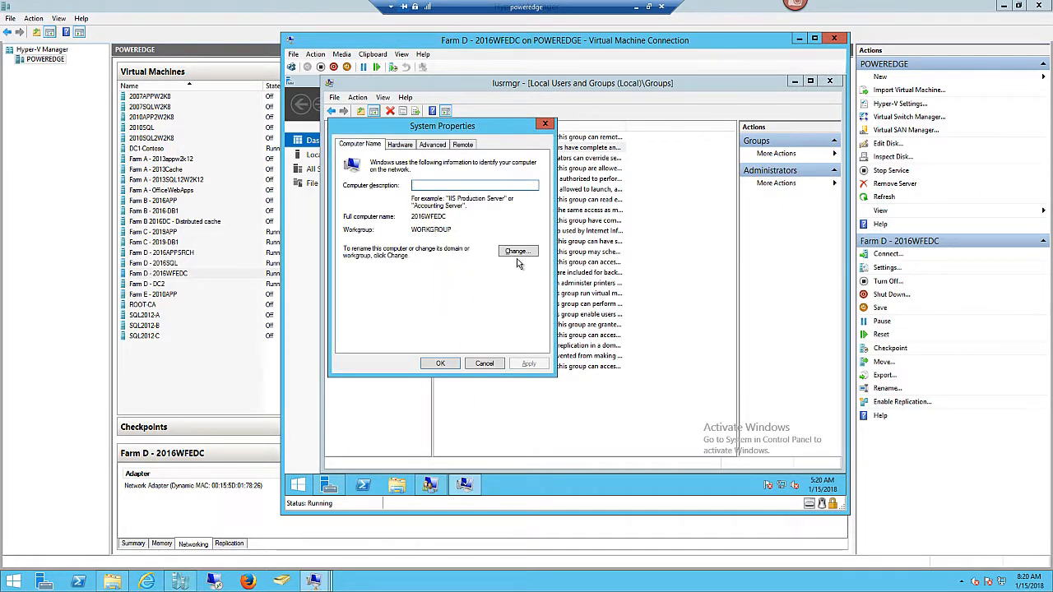
left_click(517, 251)
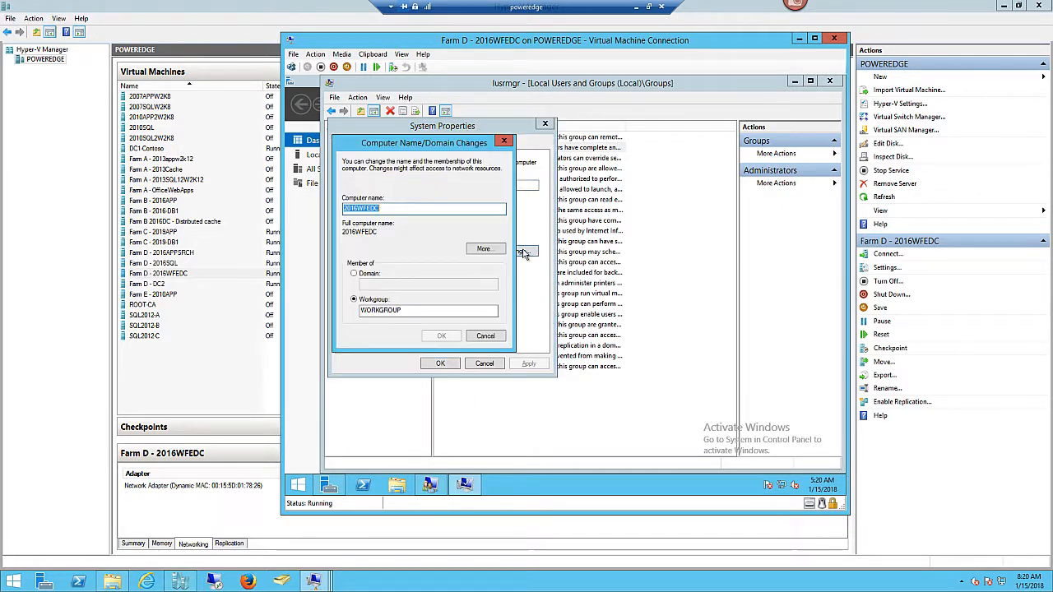
left_click(352, 275)
left_click(368, 285)
type("wing")
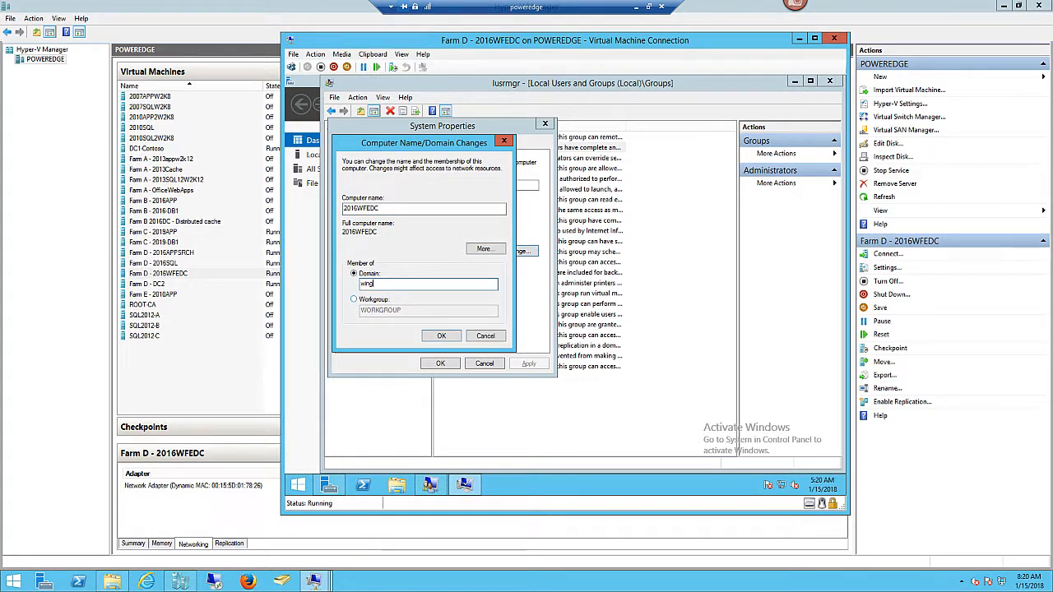
type("tip.com")
Join the wingtip.com domain using the domain administrator user name and password
left_click(442, 336)
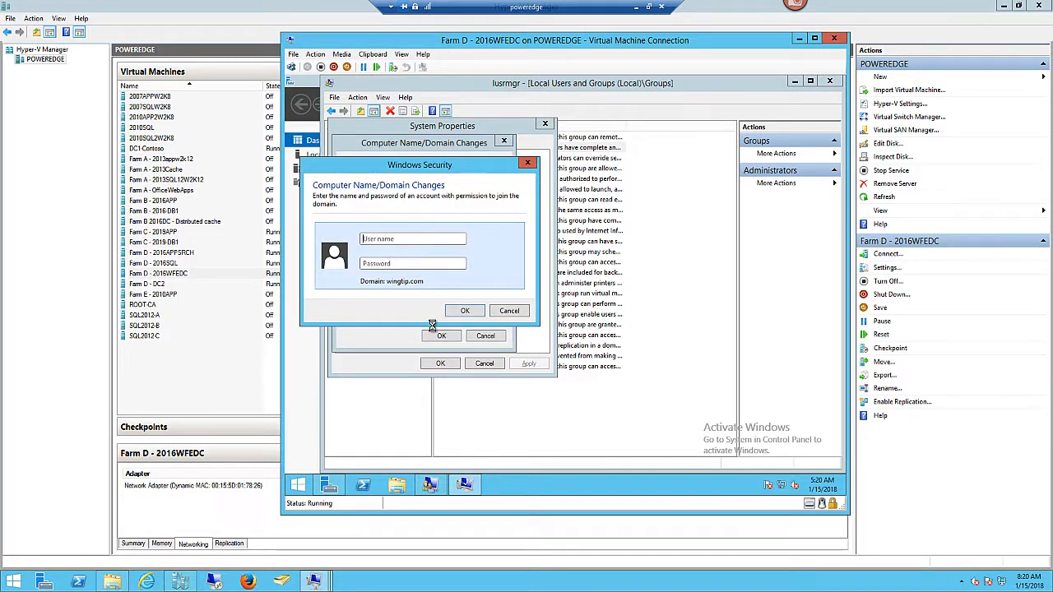
type("admini")
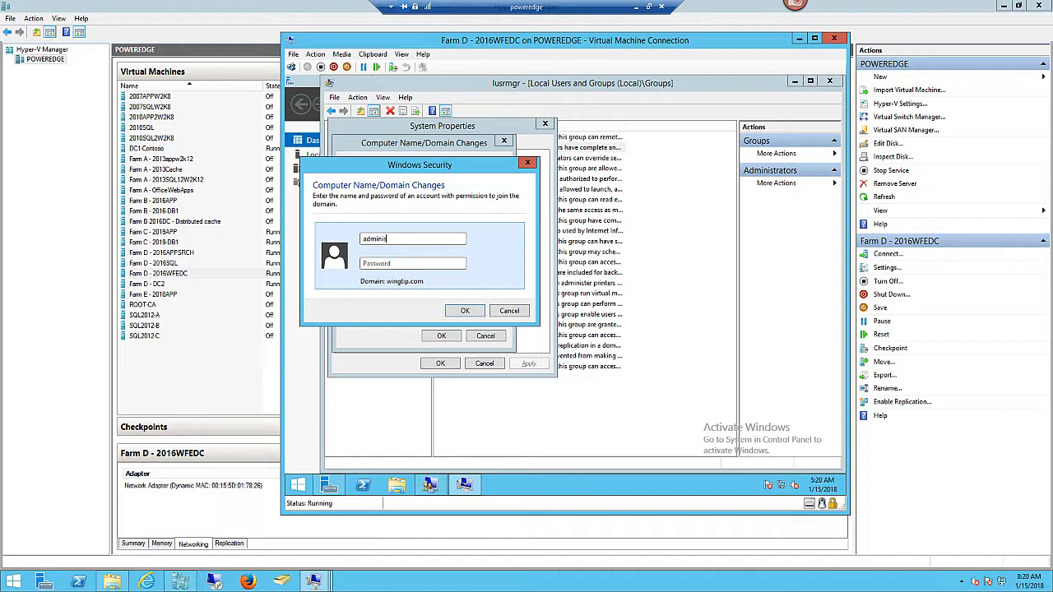
type("strator")
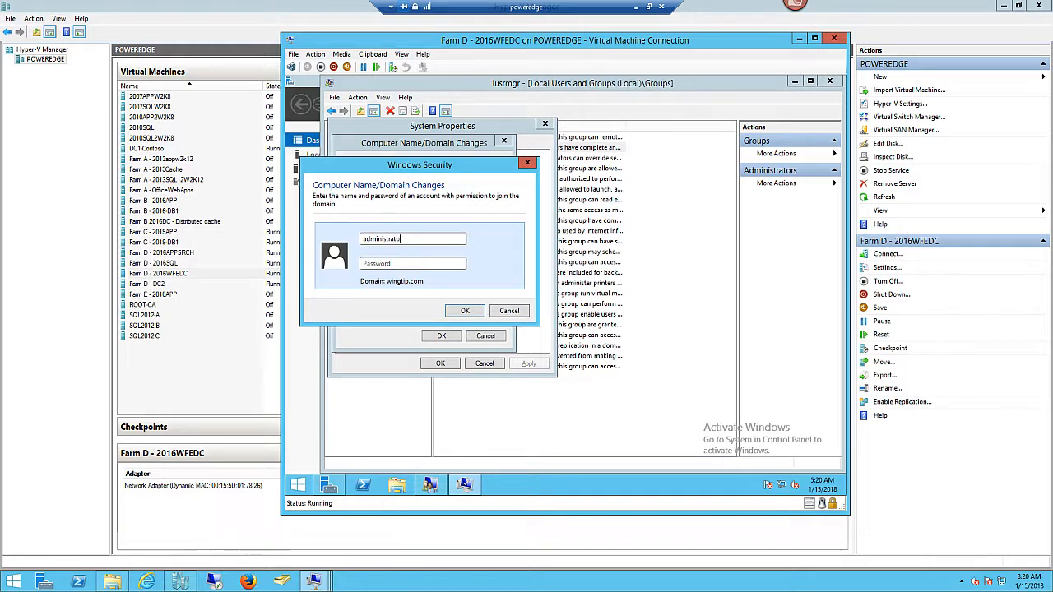
left_click(371, 267)
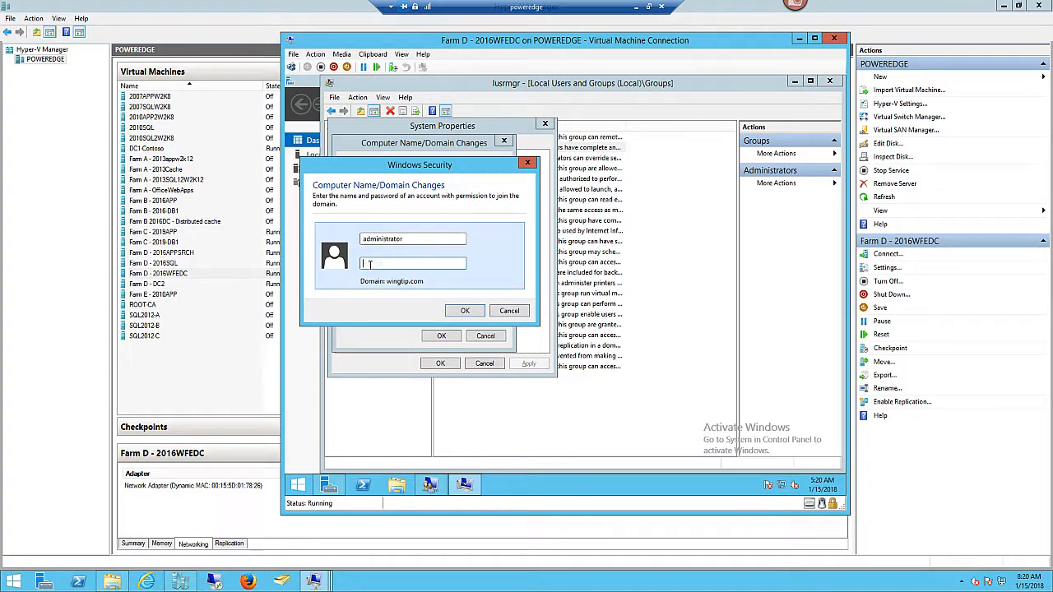
left_click(369, 274)
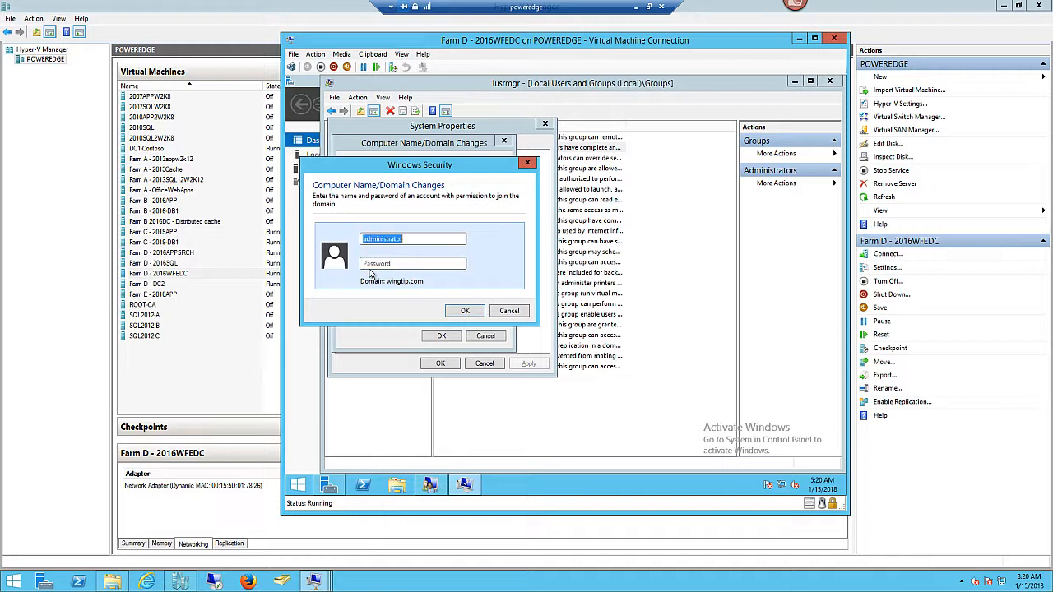
left_click(363, 264)
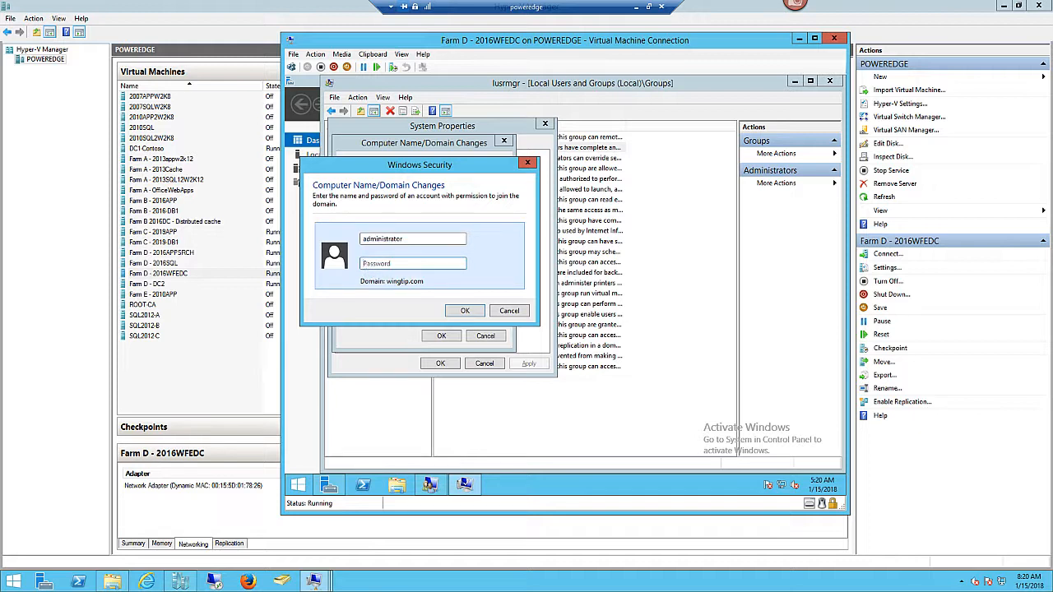
type("P")
left_click(465, 311)
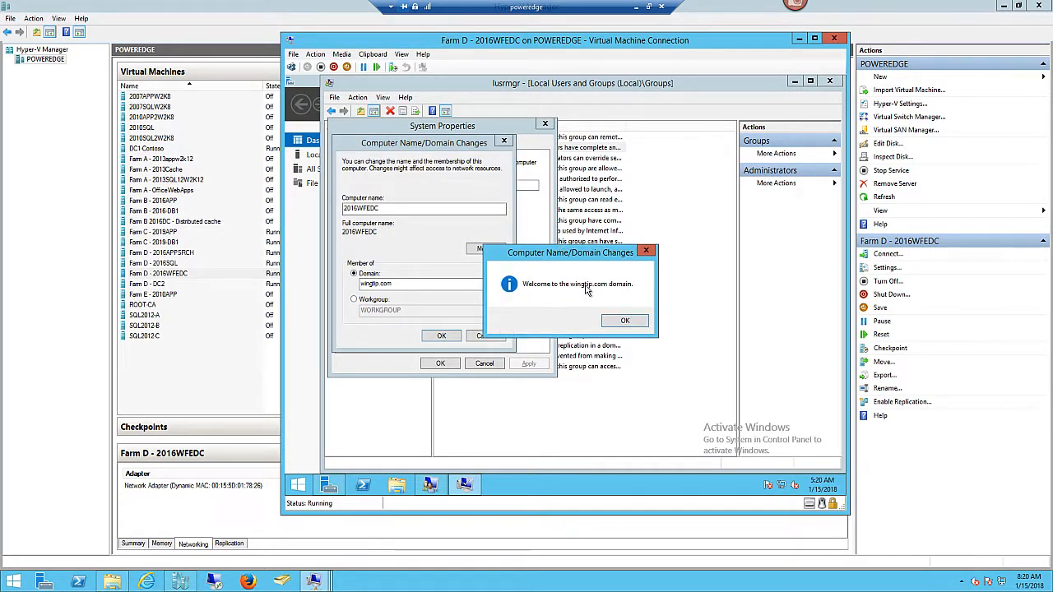
Dismiss the domain welcome and restart notices, close System Properties, and restart the VM now
left_click(625, 320)
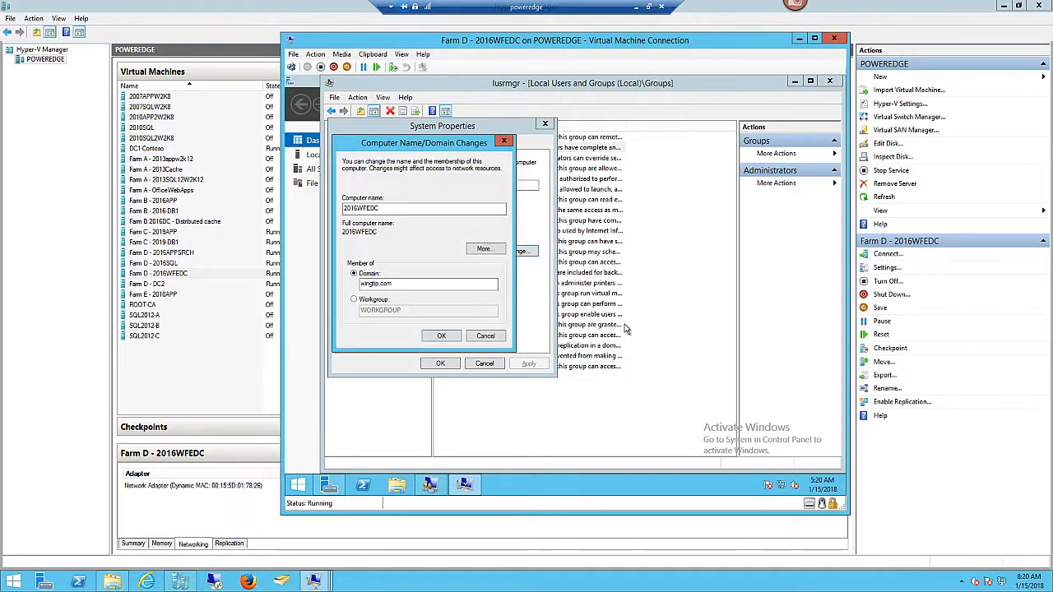
left_click(442, 336)
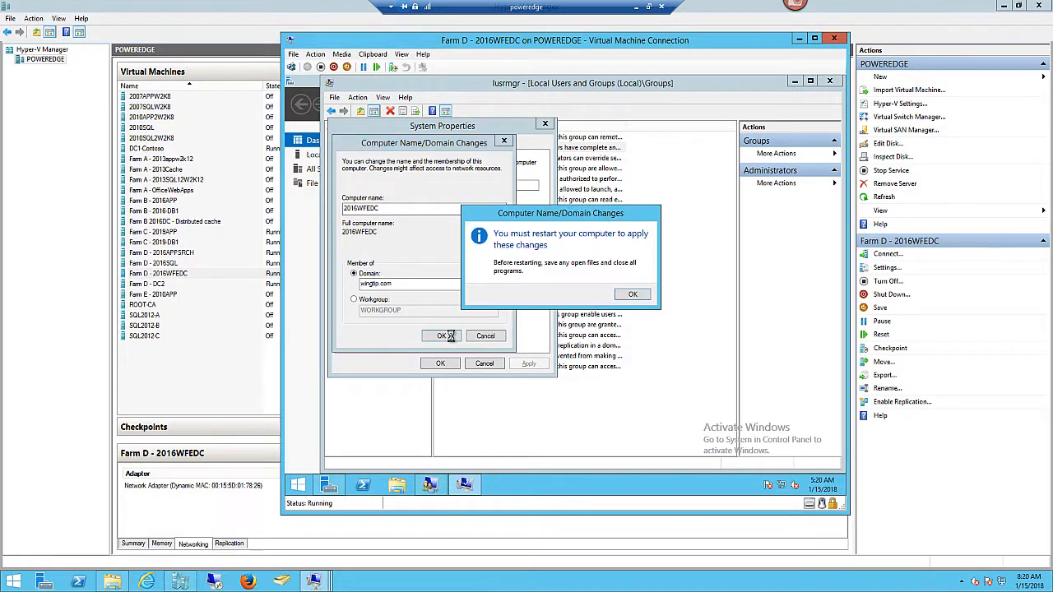
left_click(633, 298)
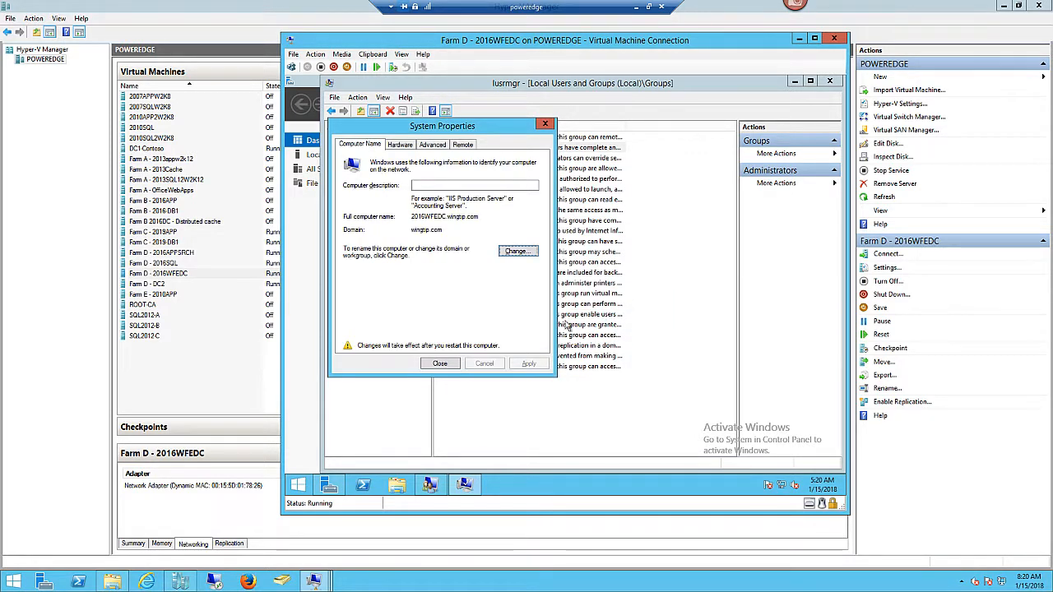
left_click(441, 363)
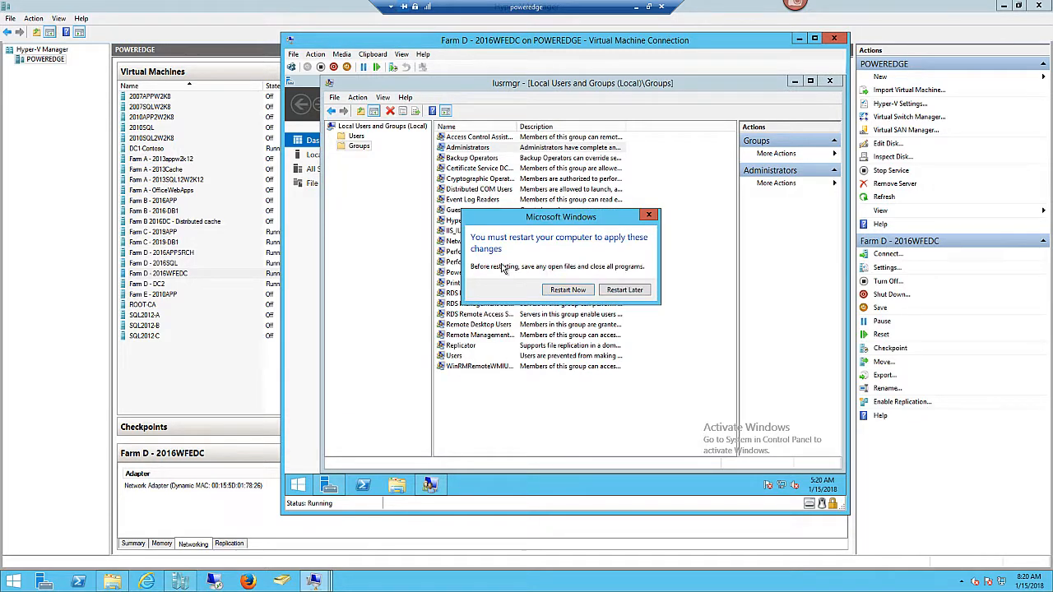
left_click(566, 291)
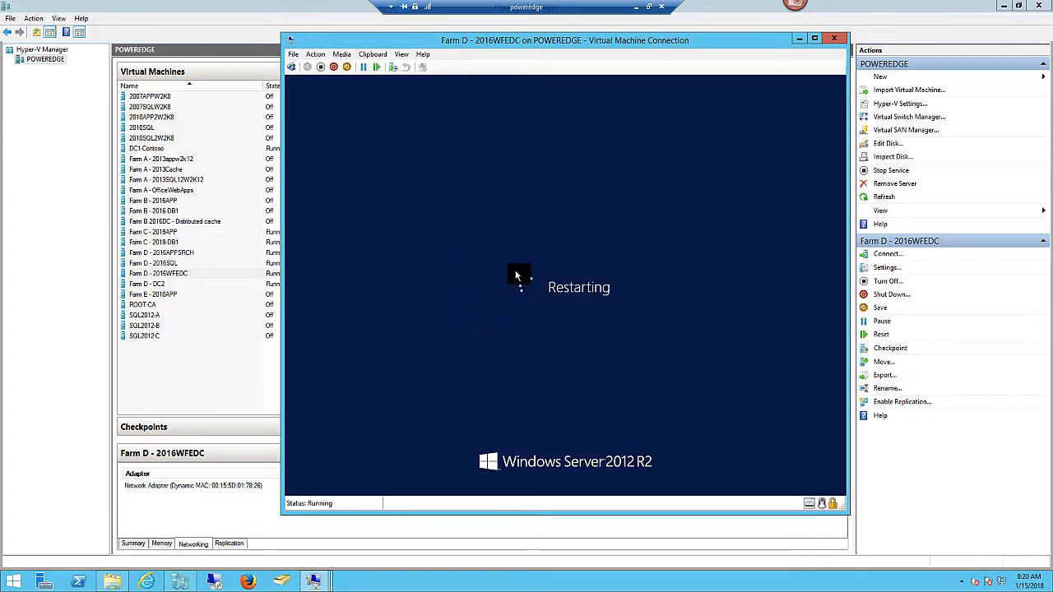
Launch the 2016APPSRCH entry's RDP connection from KeePass and auto-type its stored credentials
left_click(798, 39)
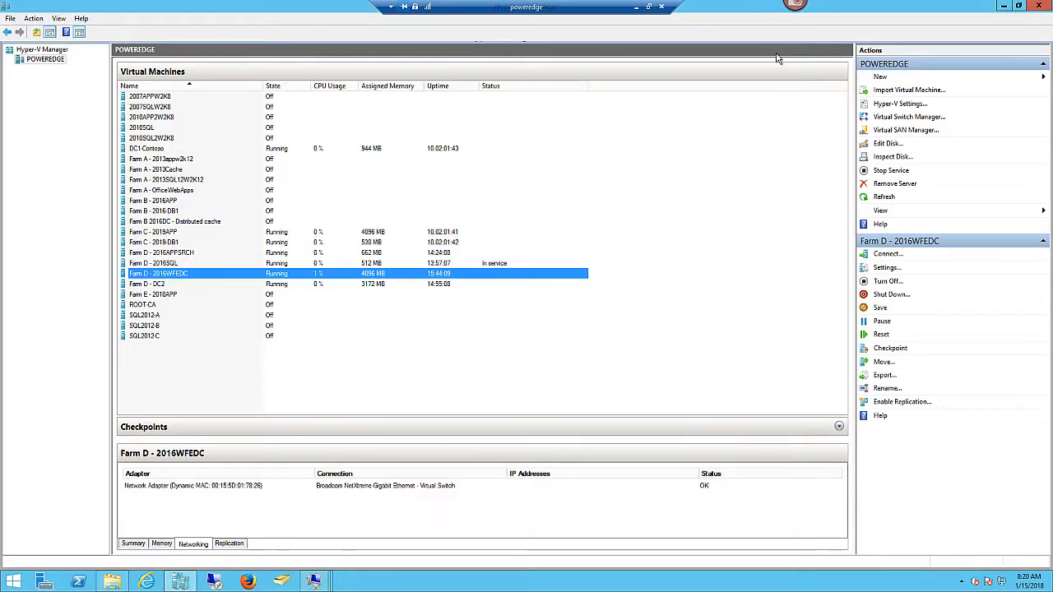
left_click(636, 7)
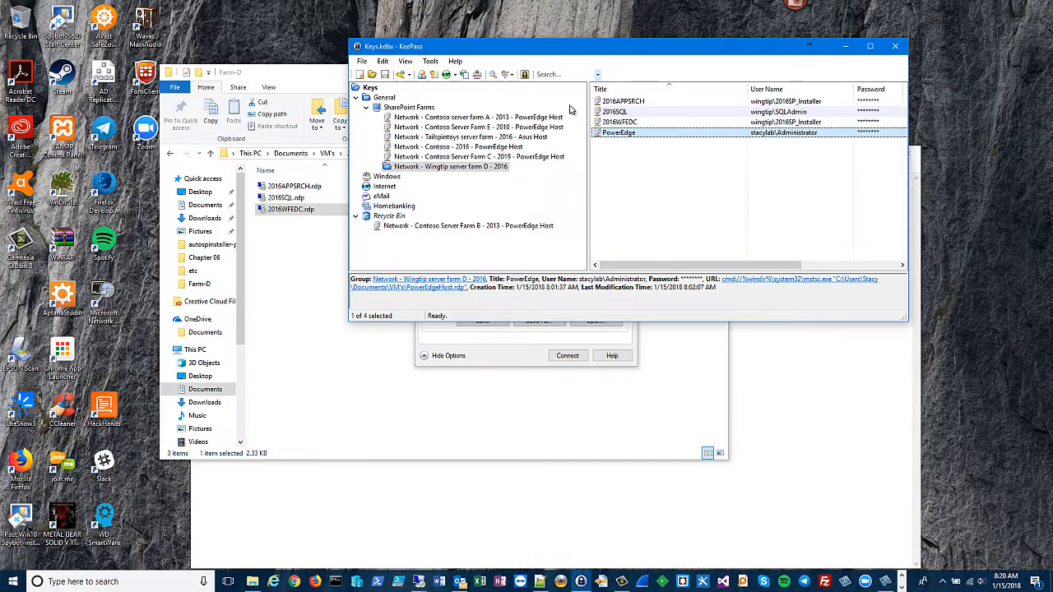
left_click_drag(508, 51, 440, 140)
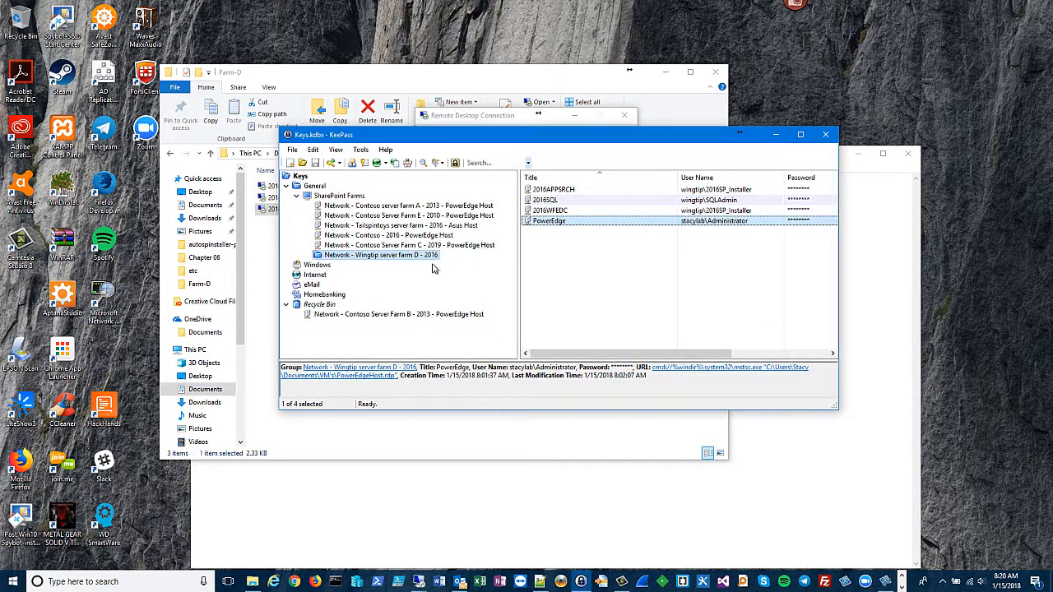
left_click(548, 224)
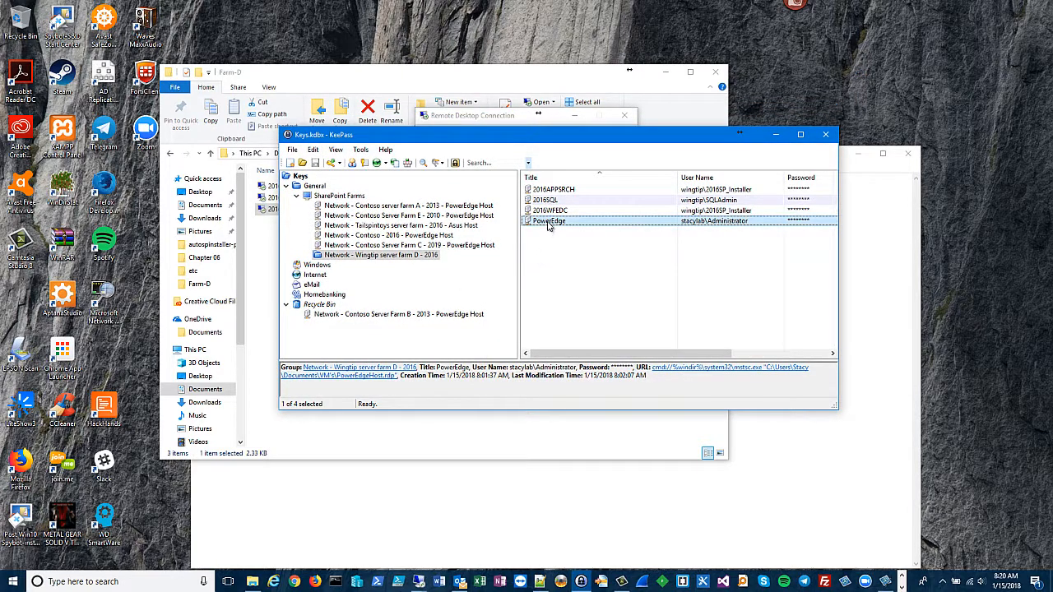
left_click(565, 191)
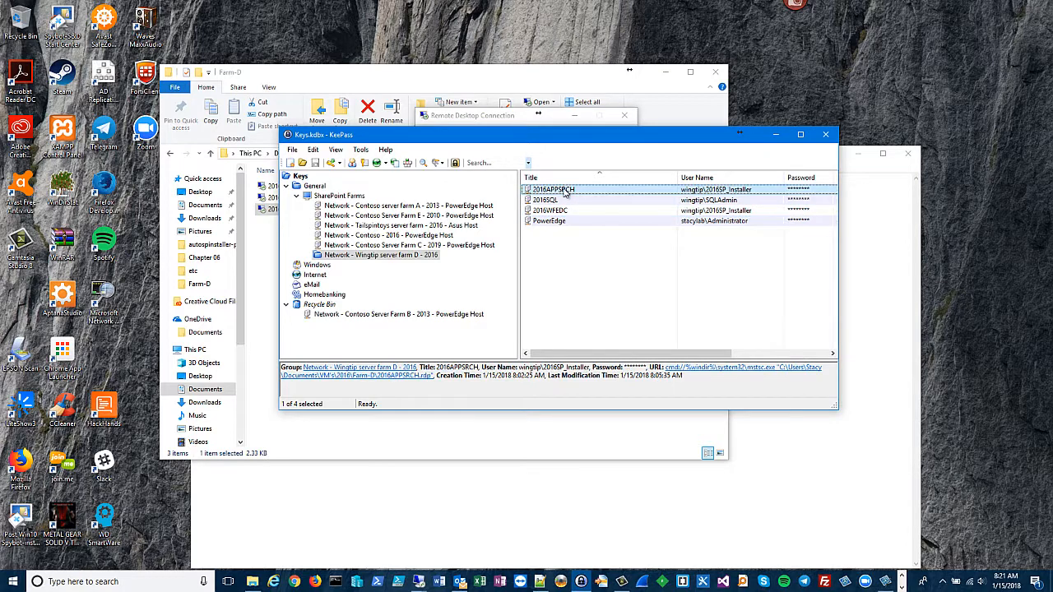
left_click(378, 163)
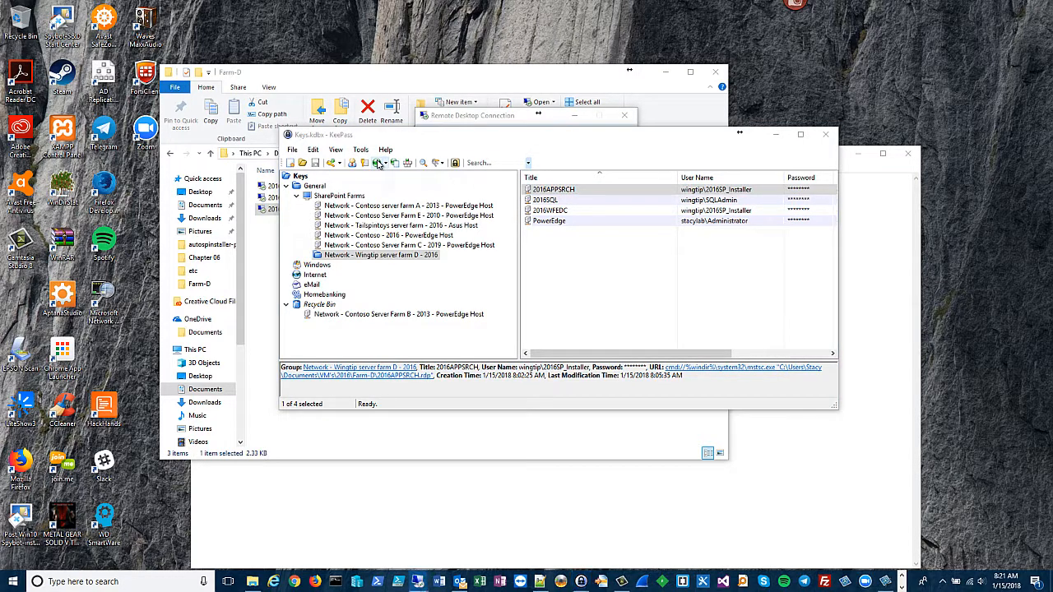
left_click(602, 351)
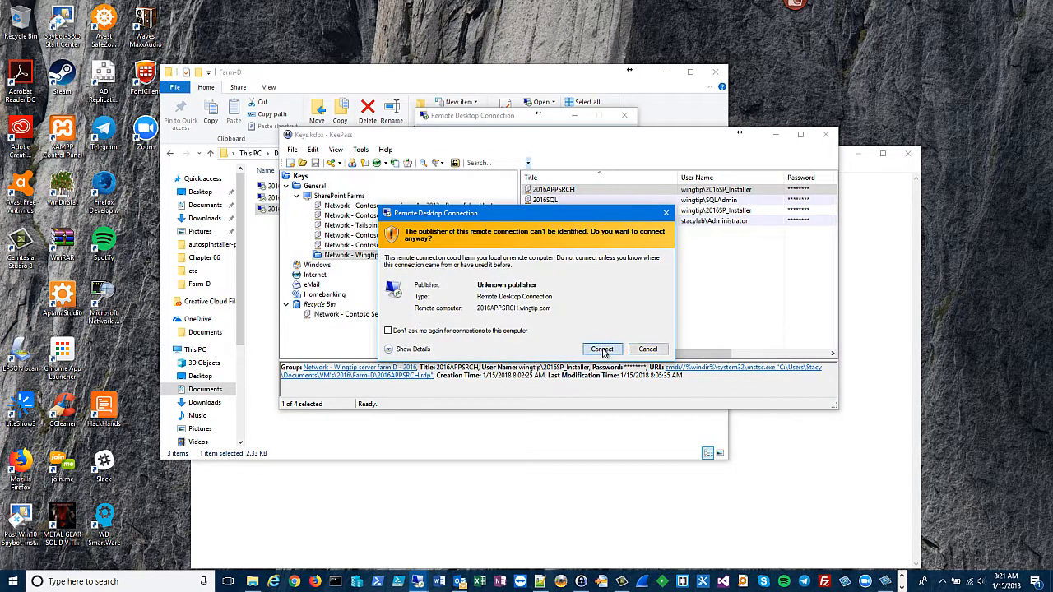
left_click(408, 163)
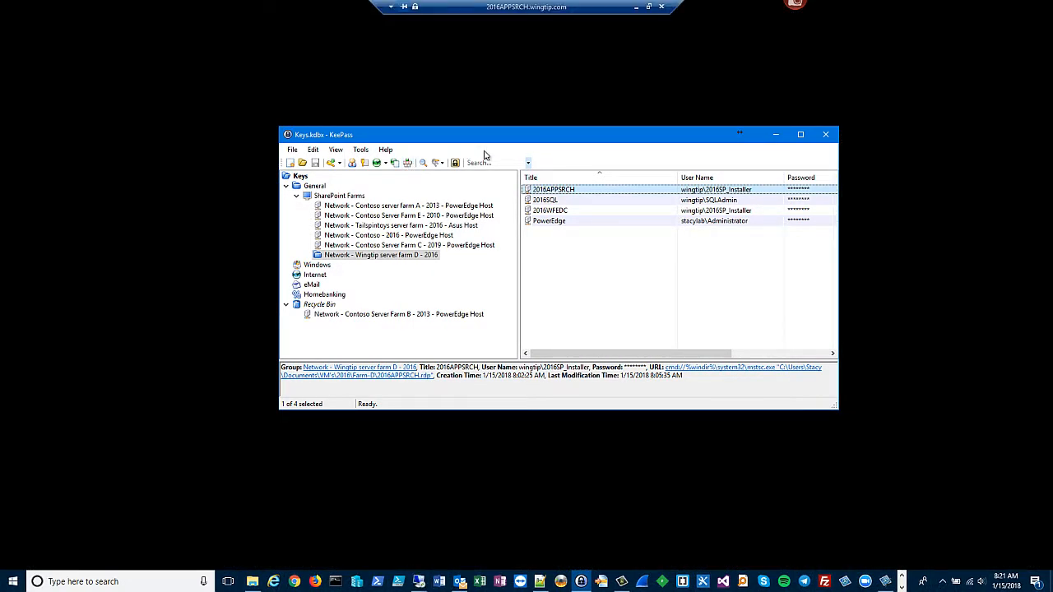
left_click(776, 134)
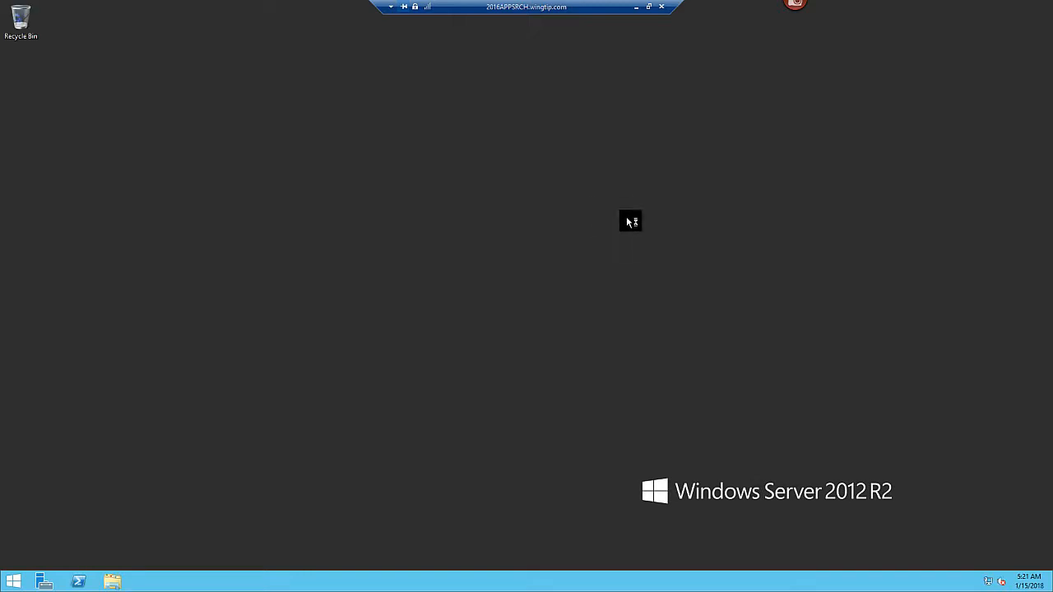
Open a new Remote Desktop Connection, enter 2016SQL as the computer, and show full options
left_click(636, 10)
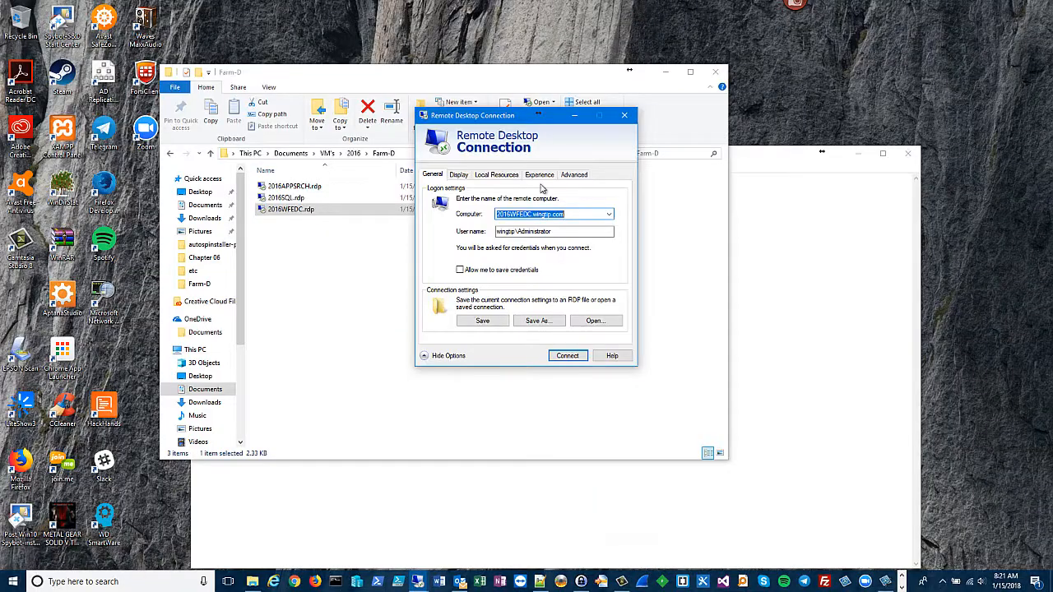
right_click(418, 581)
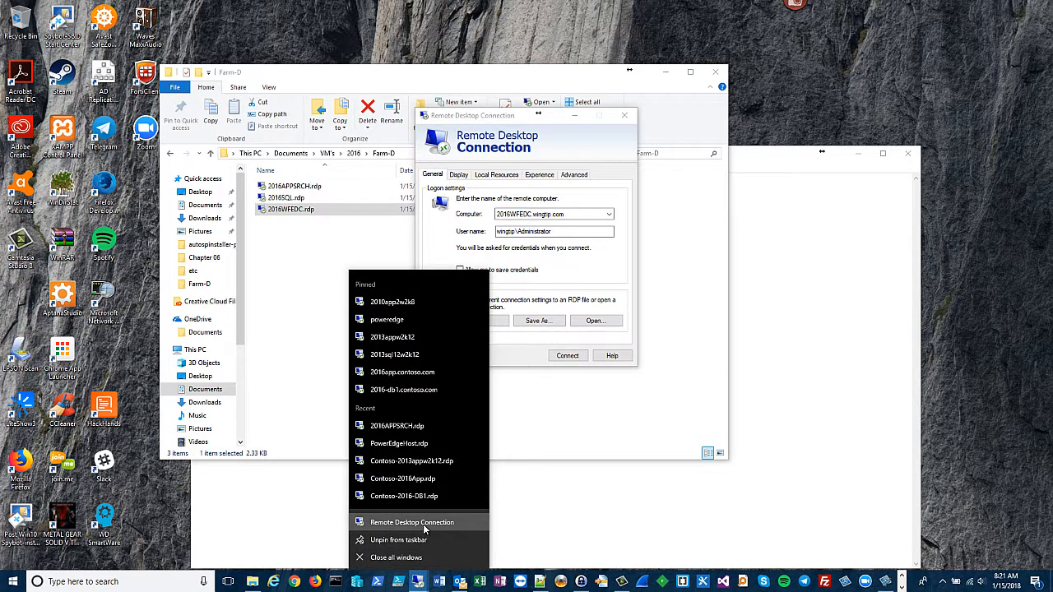
left_click(412, 522)
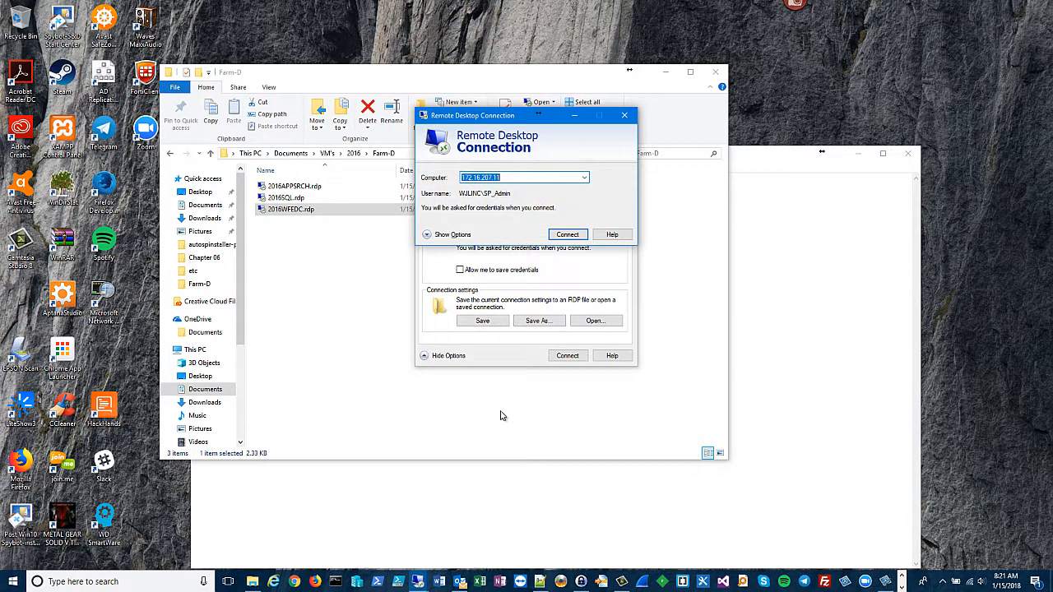
left_click(504, 178)
left_click(583, 178)
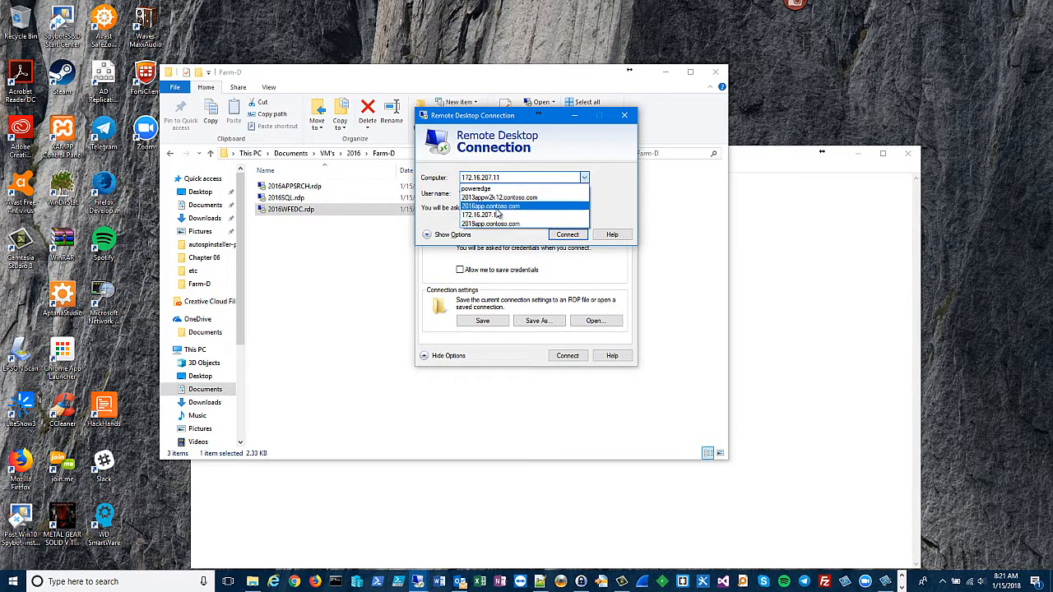
left_click(498, 205)
left_click(511, 178)
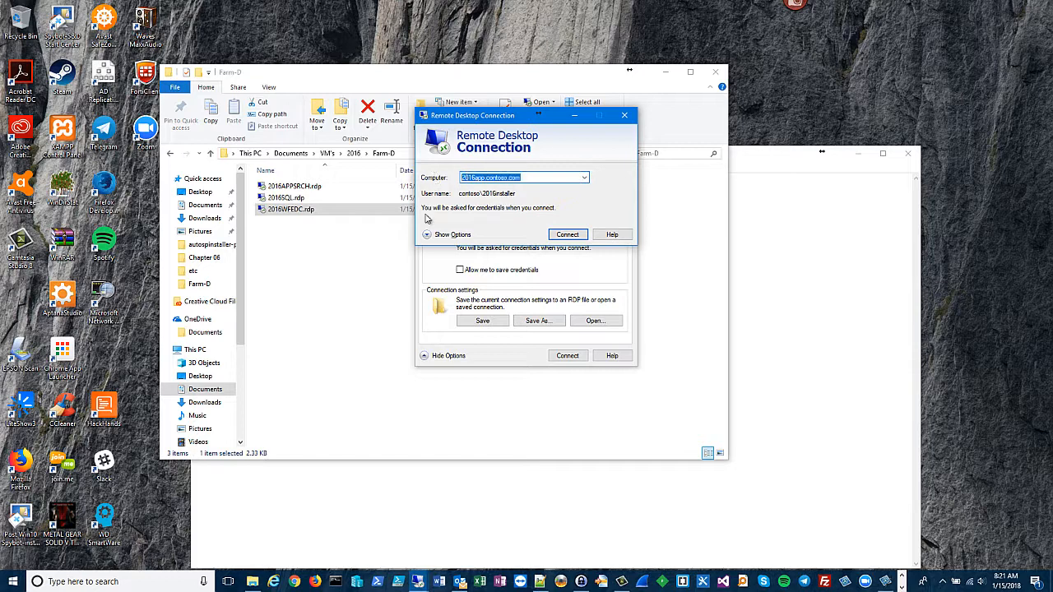
type("2016")
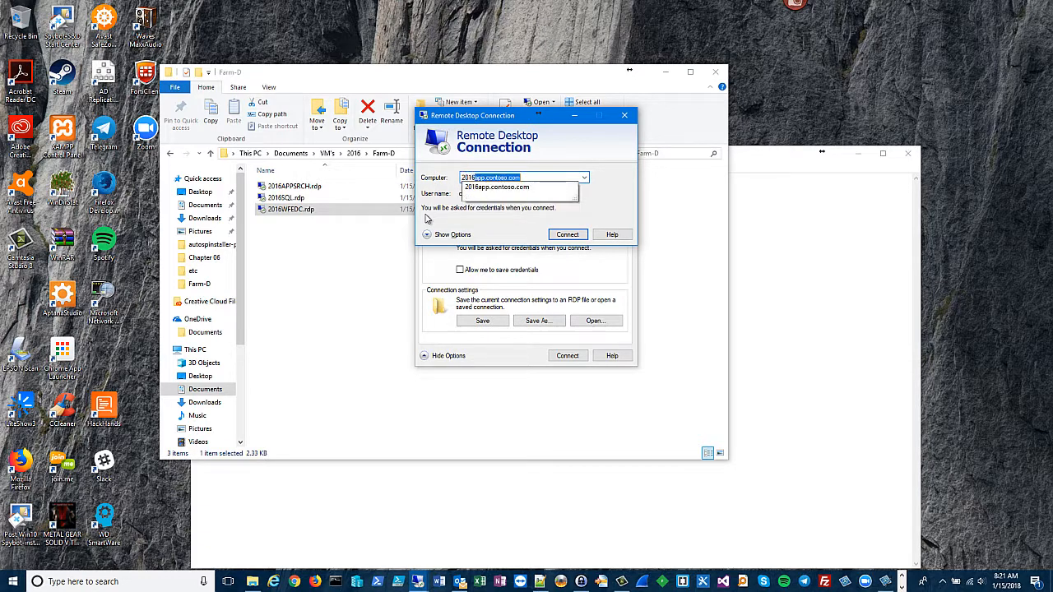
type("SQL.wingtip.com")
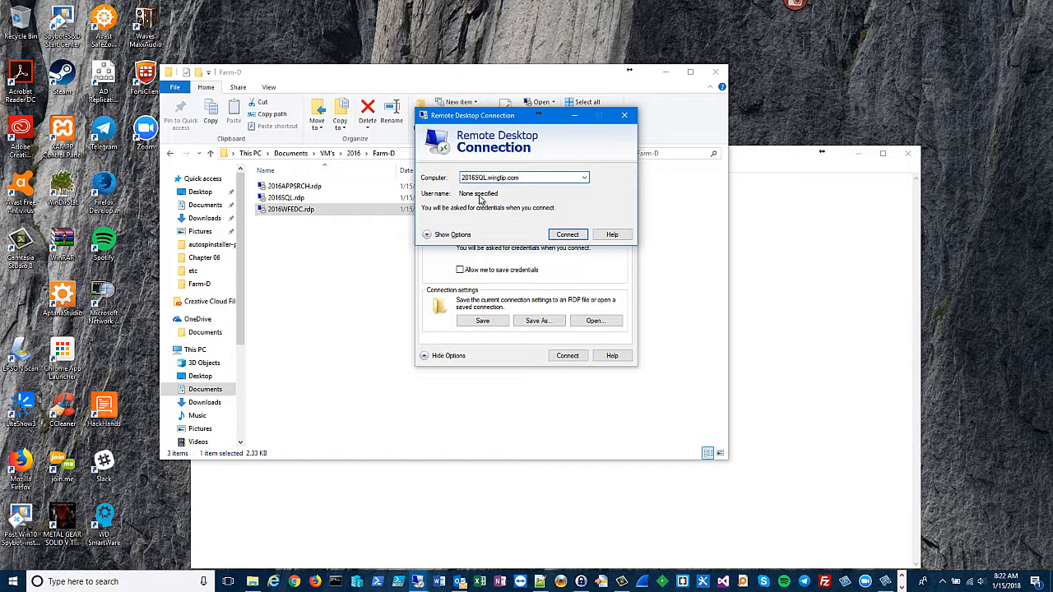
left_click(452, 235)
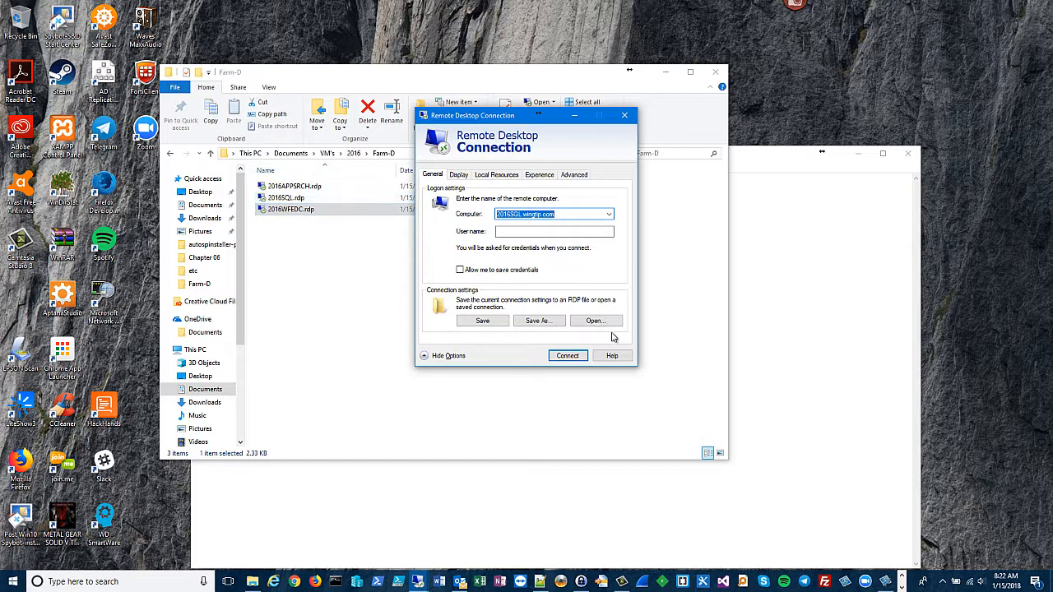
Try connecting to 2016SQL.wingtip.com with a different account, then cancel the credentials prompt
left_click(567, 356)
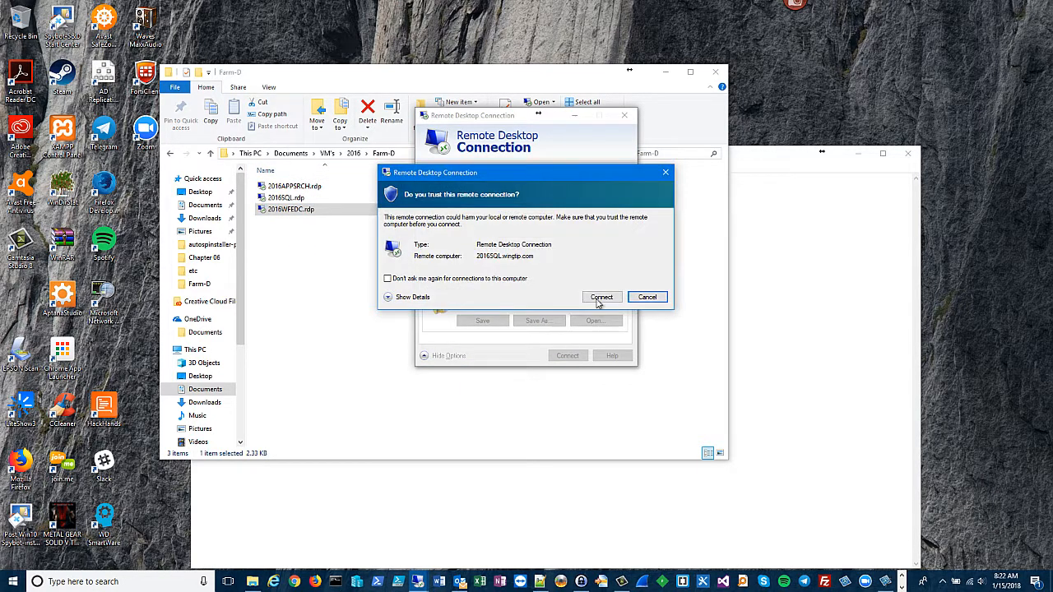
left_click(598, 299)
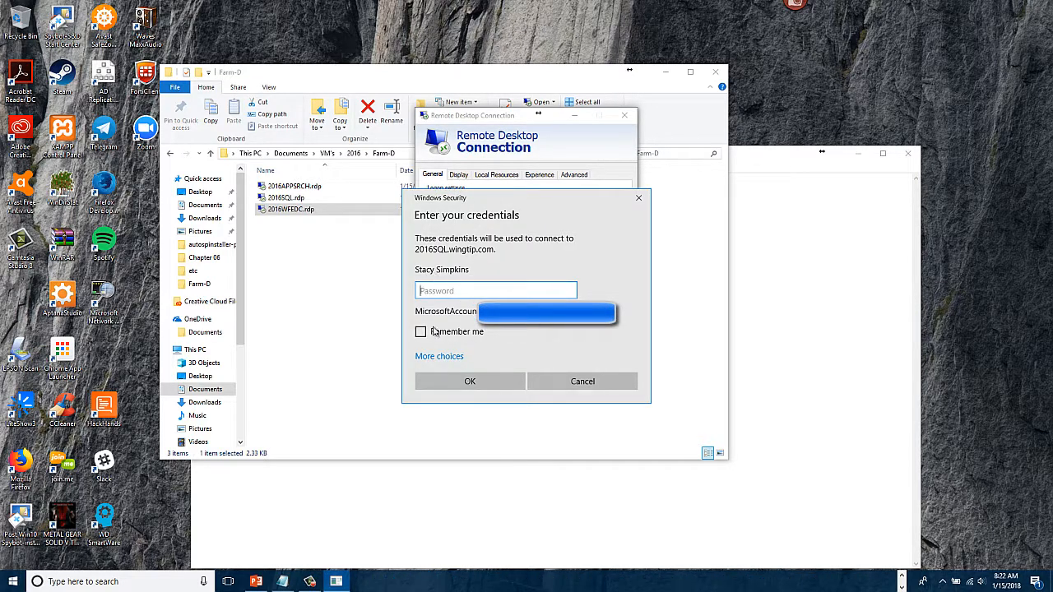
left_click(440, 357)
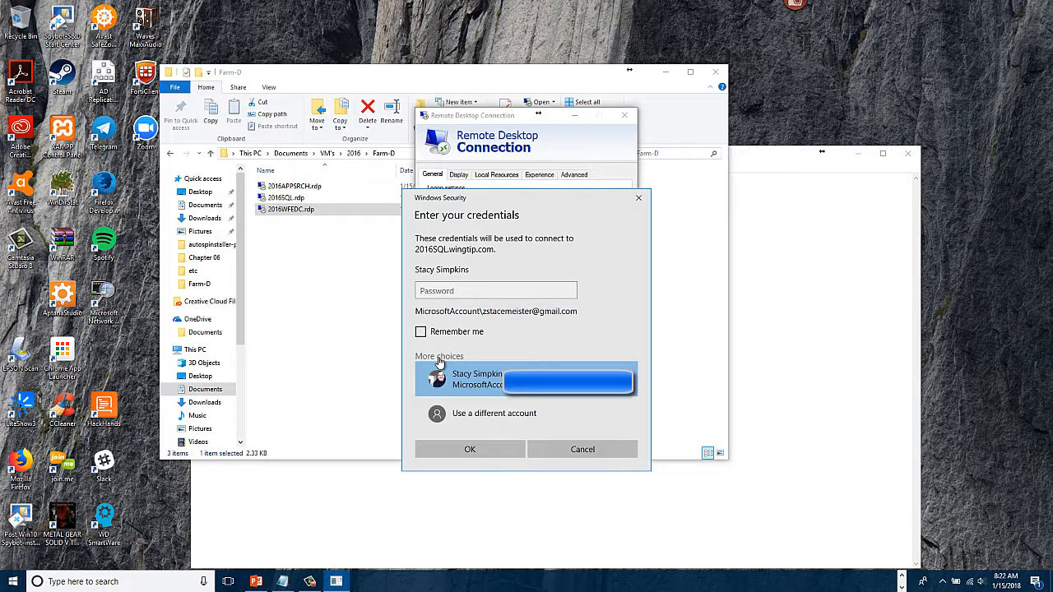
left_click(494, 413)
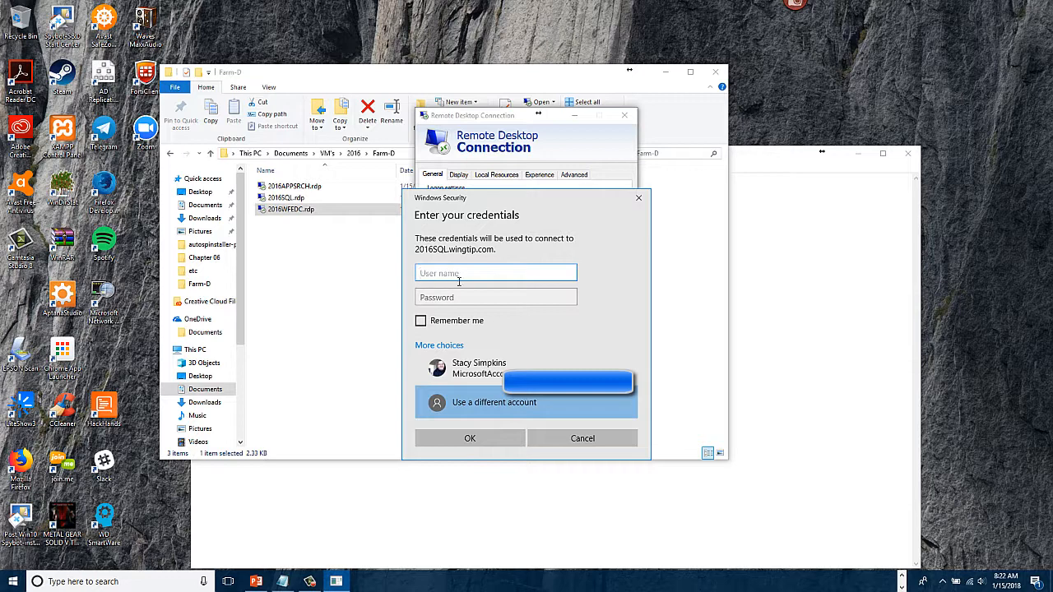
left_click(583, 437)
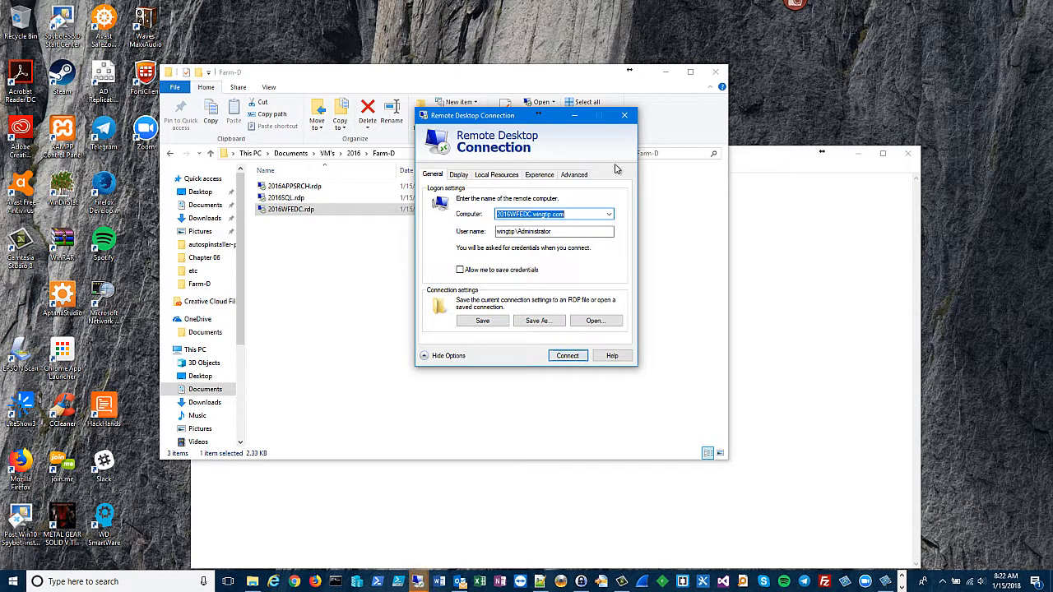
Choose 2016SQL.wingtip.com as the computer and clear the saved user name
left_click(609, 214)
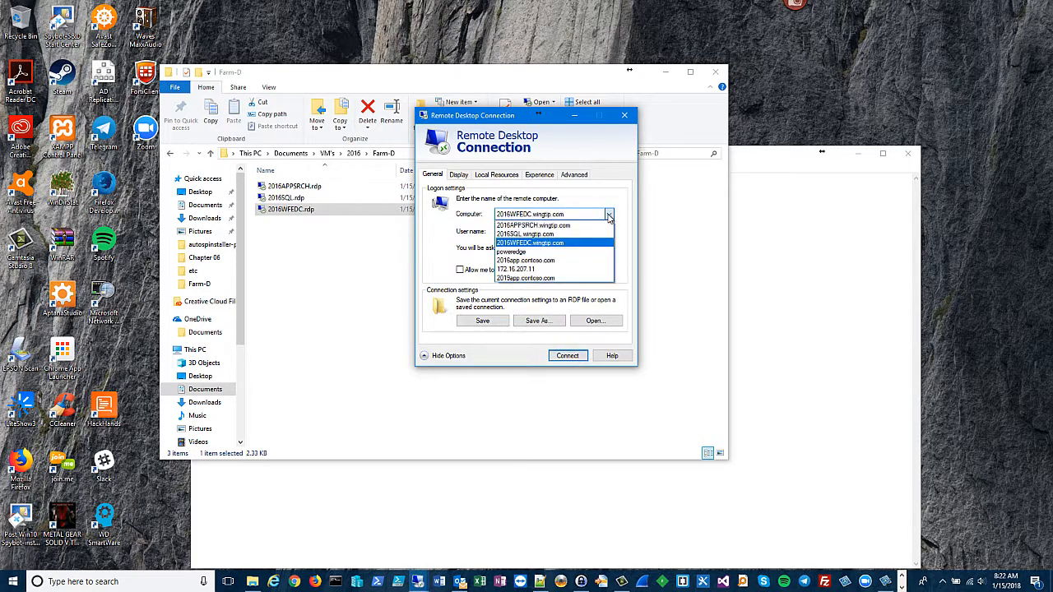
left_click(566, 235)
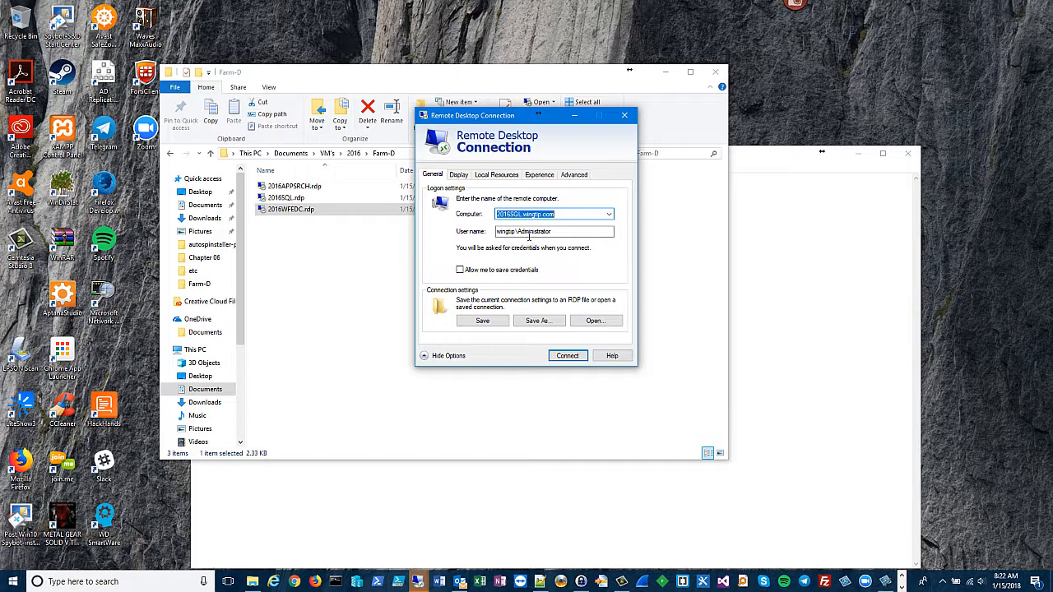
left_click_drag(554, 232, 474, 242)
key("Delete")
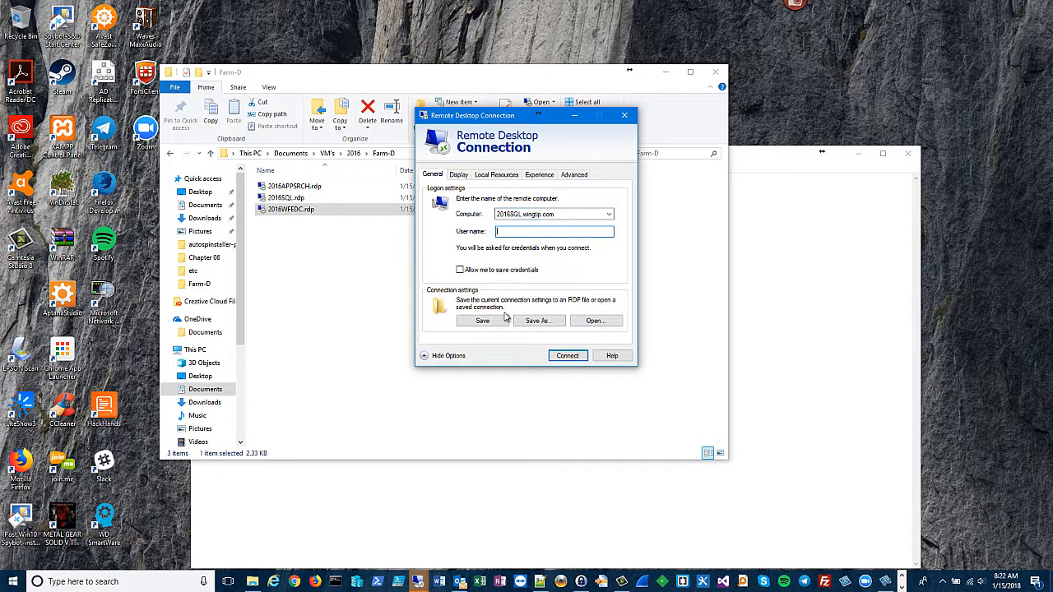
Connect past the publisher warning, signing in with the wingtip domain SQL admin account
left_click(568, 358)
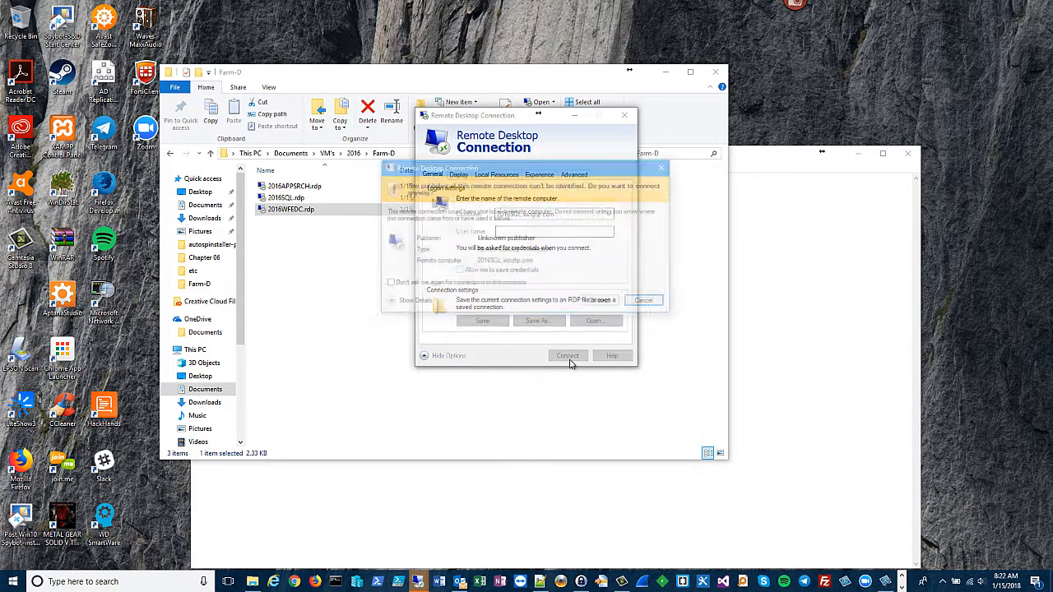
left_click(602, 303)
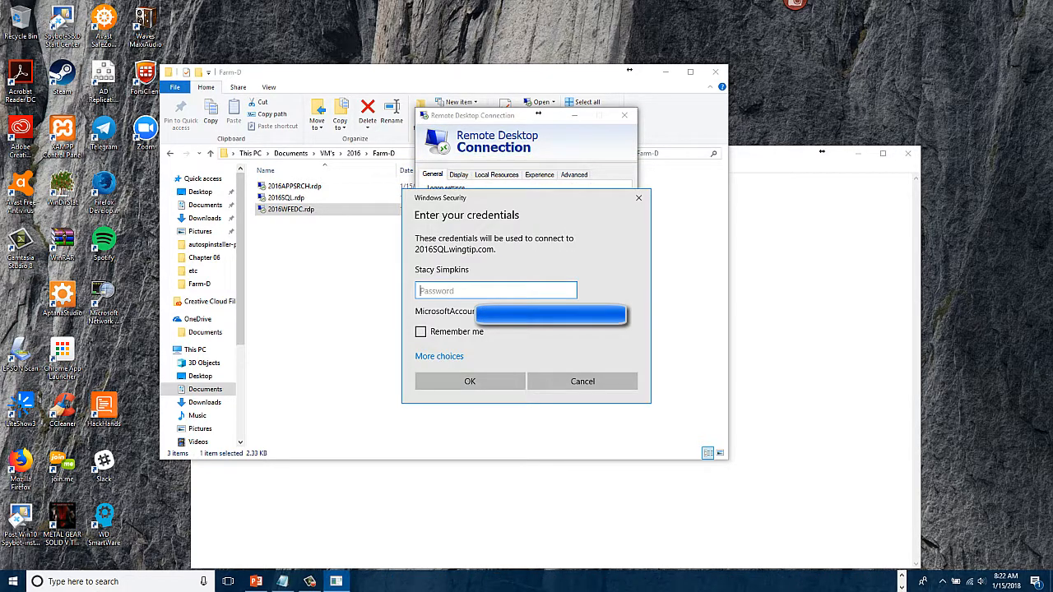
left_click(441, 356)
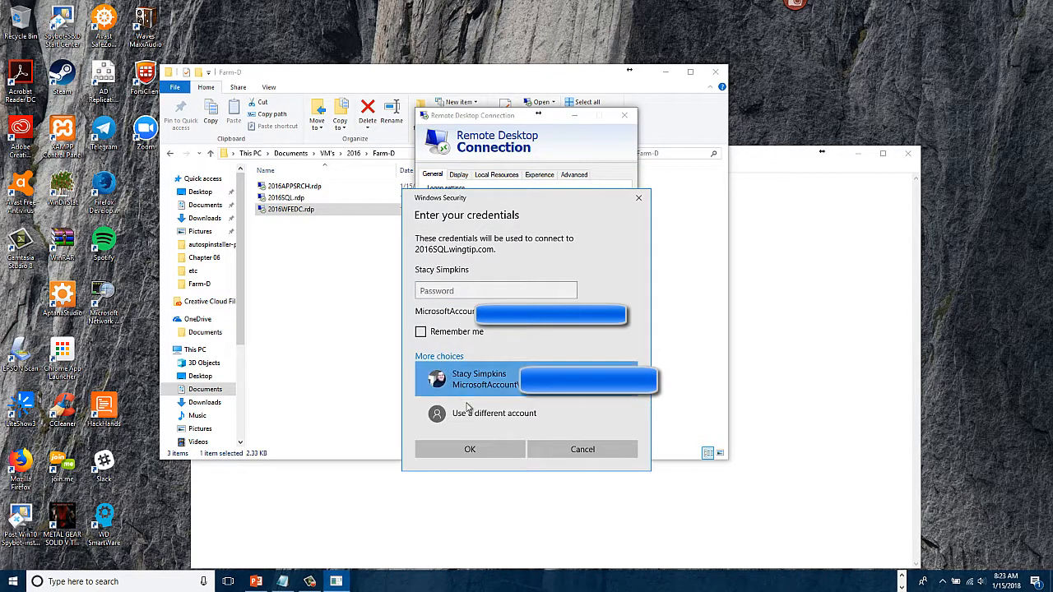
left_click(473, 415)
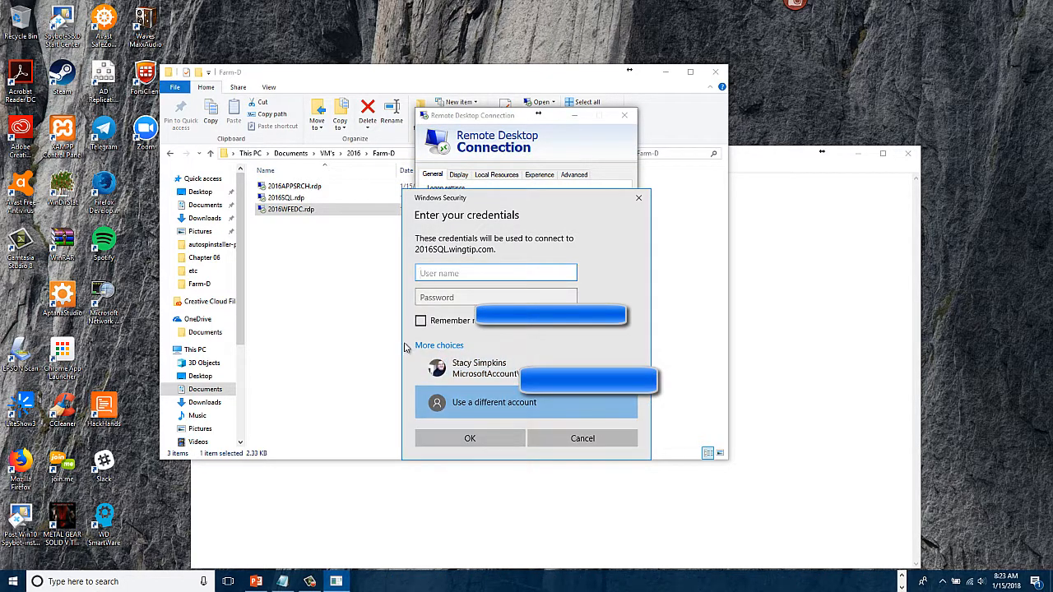
type("wingtip\\sqladmin")
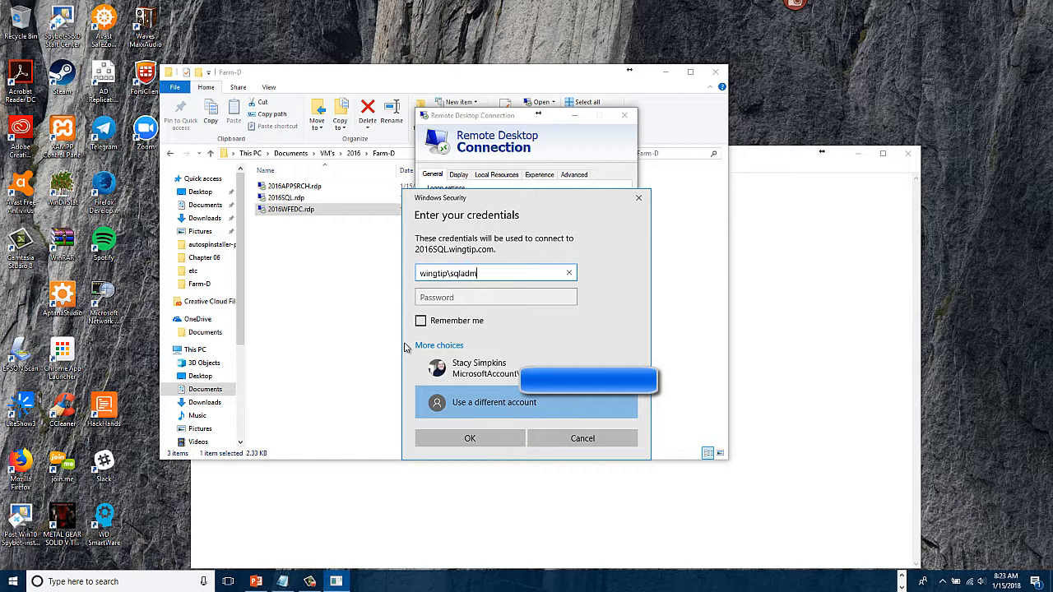
left_click(423, 300)
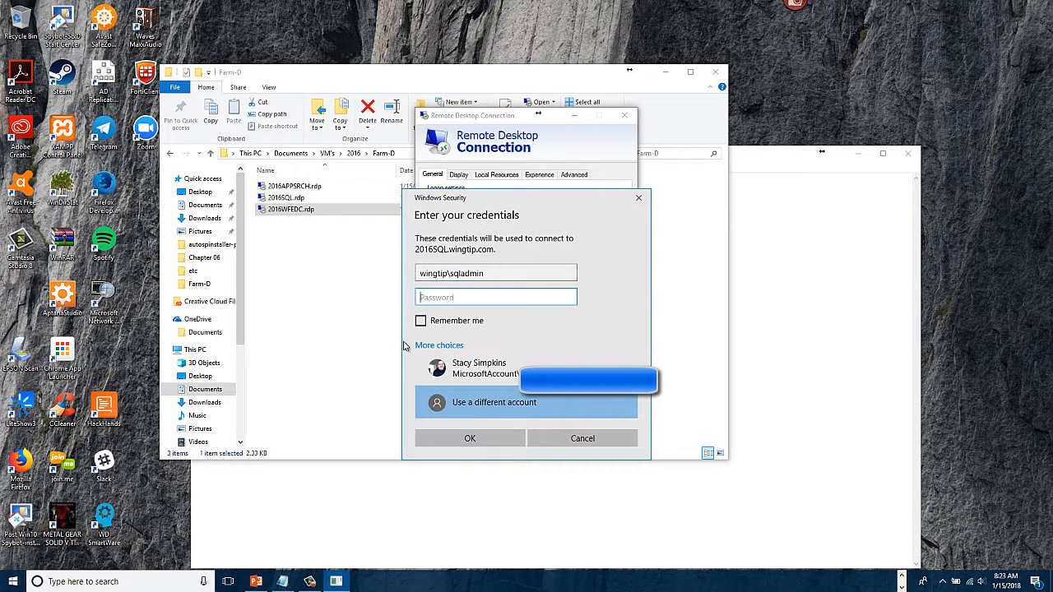
type("•")
left_click(470, 438)
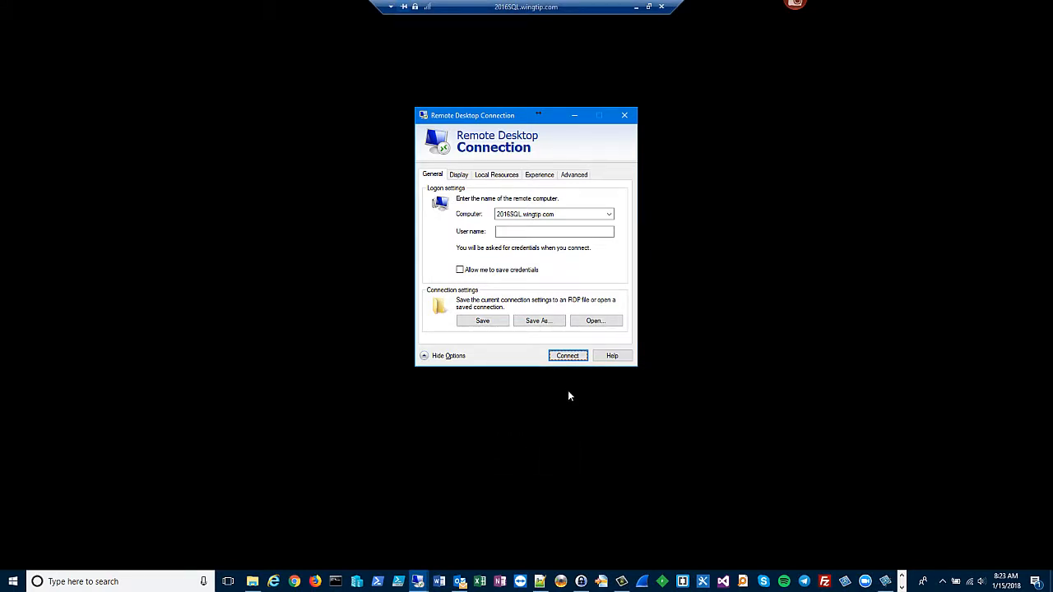
Close the Remote Desktop Connection settings dialog and the Farm-D File Explorer window
left_click(625, 116)
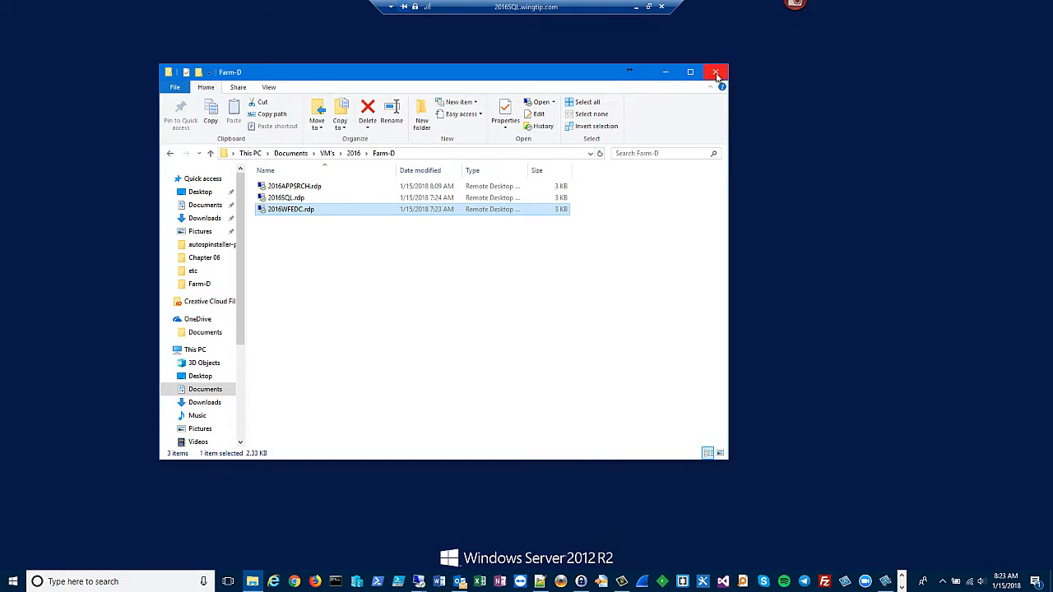
left_click(716, 74)
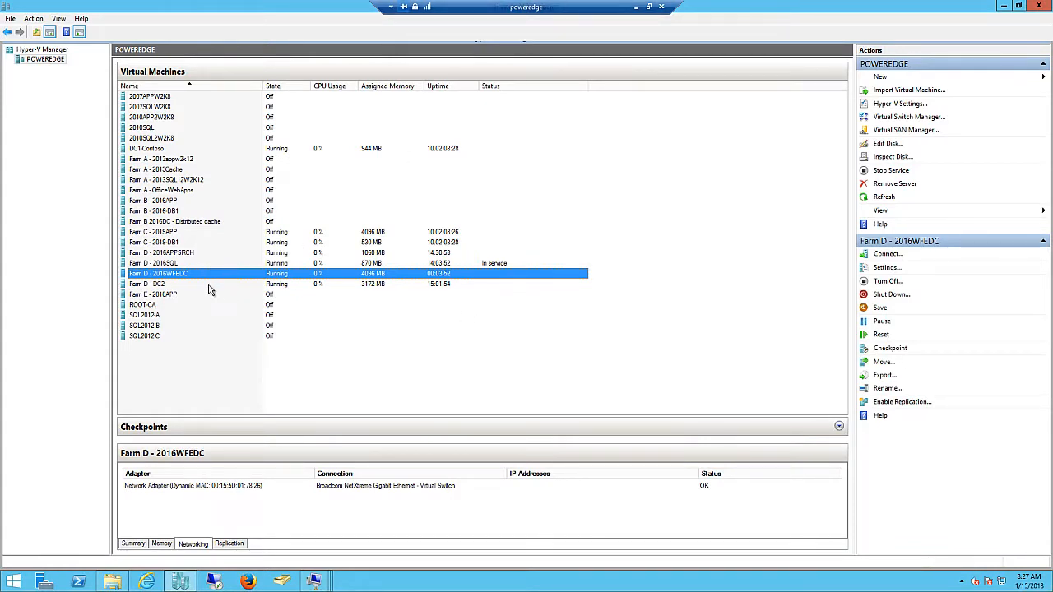
right_click(193, 273)
left_click(224, 278)
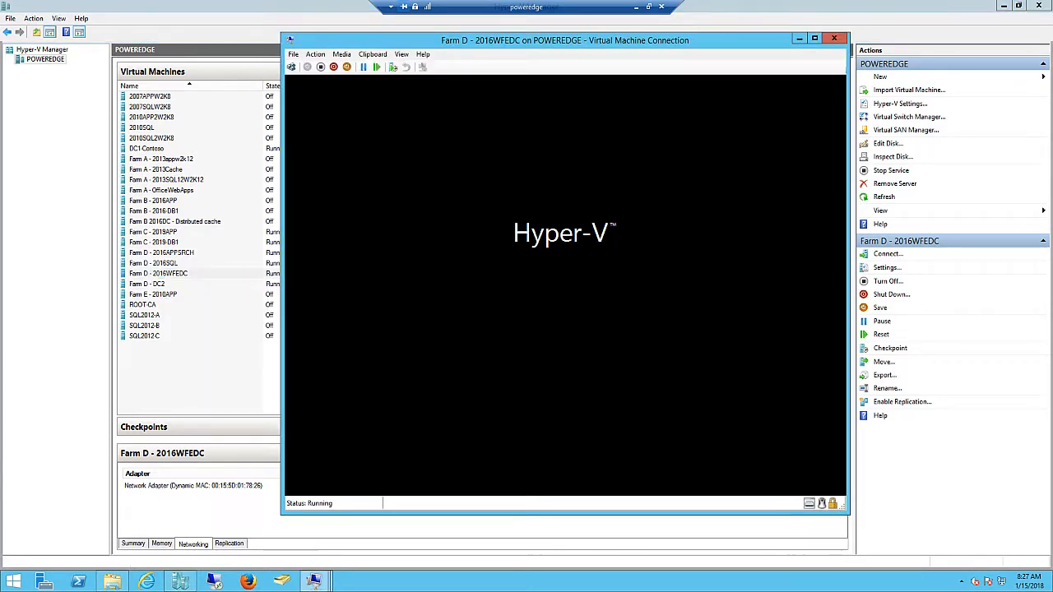
left_click(292, 67)
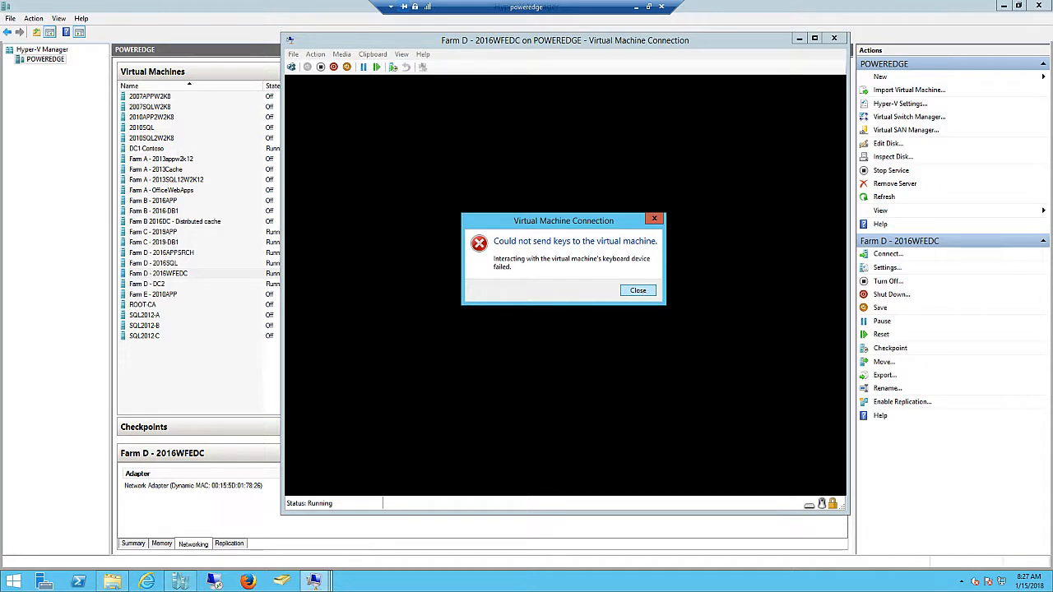
left_click(638, 291)
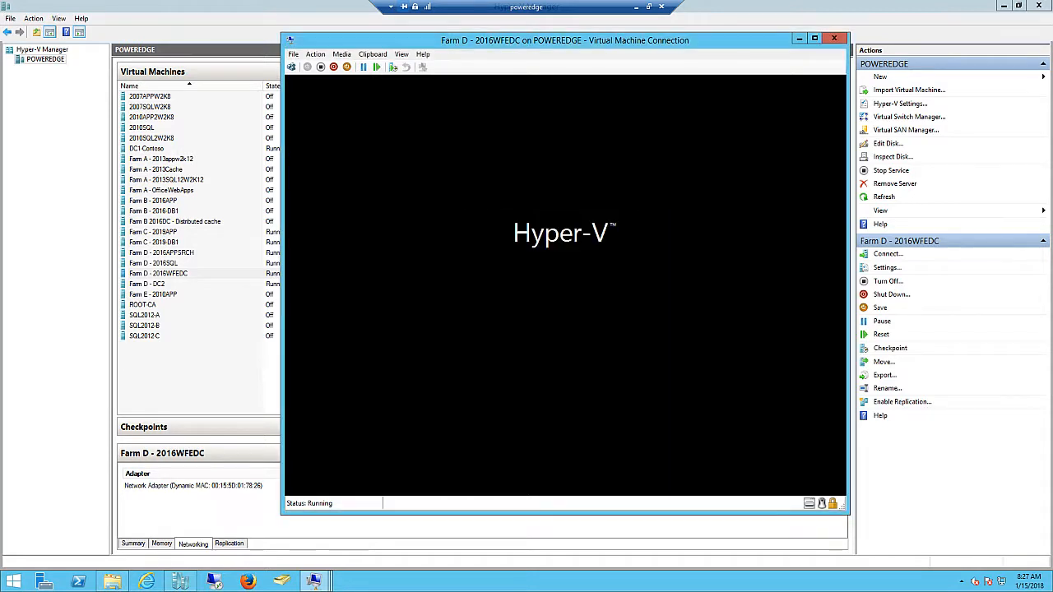
left_click(291, 67)
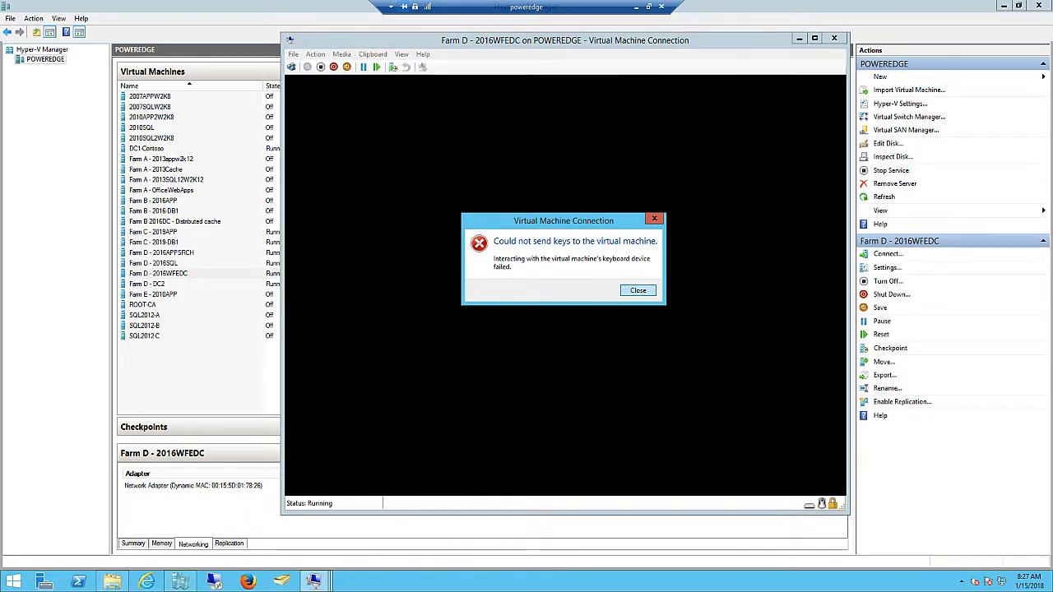
left_click(638, 290)
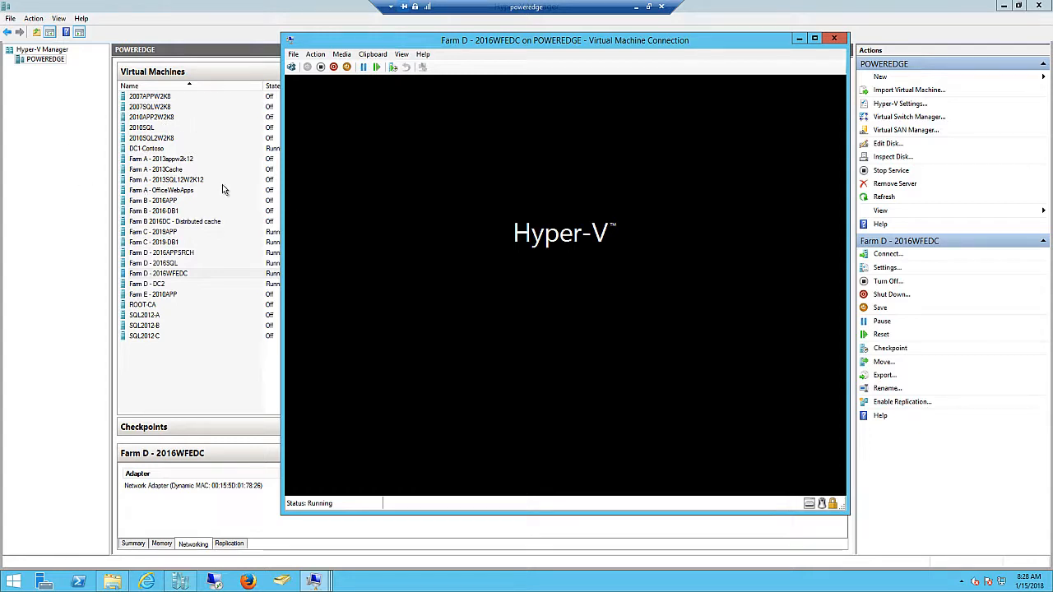
left_click(834, 37)
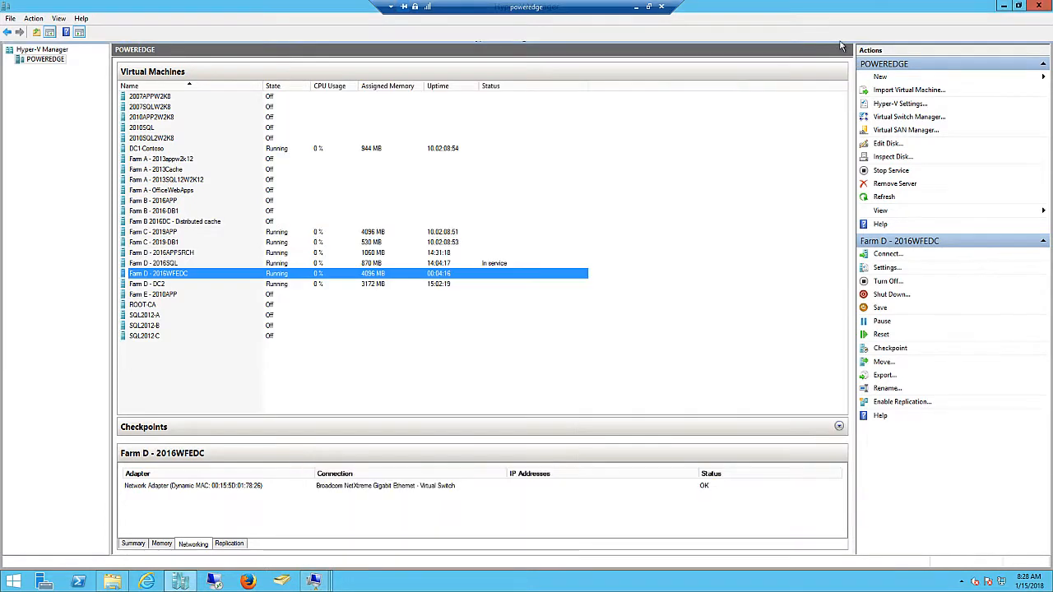
Connect to the Farm D - 2016APPSRCH console and sign out of the guest
right_click(217, 254)
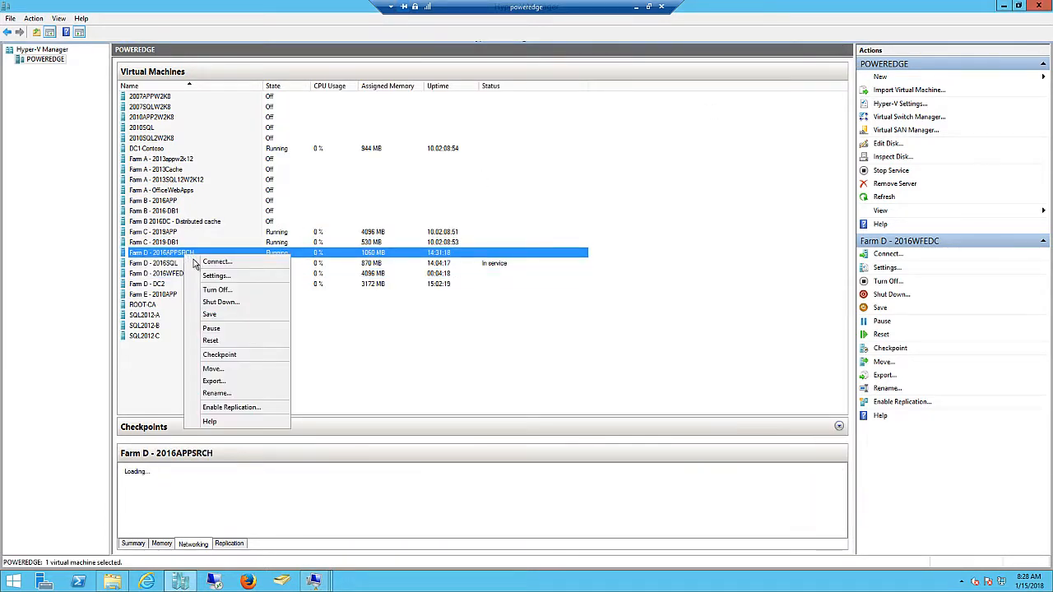
left_click(216, 264)
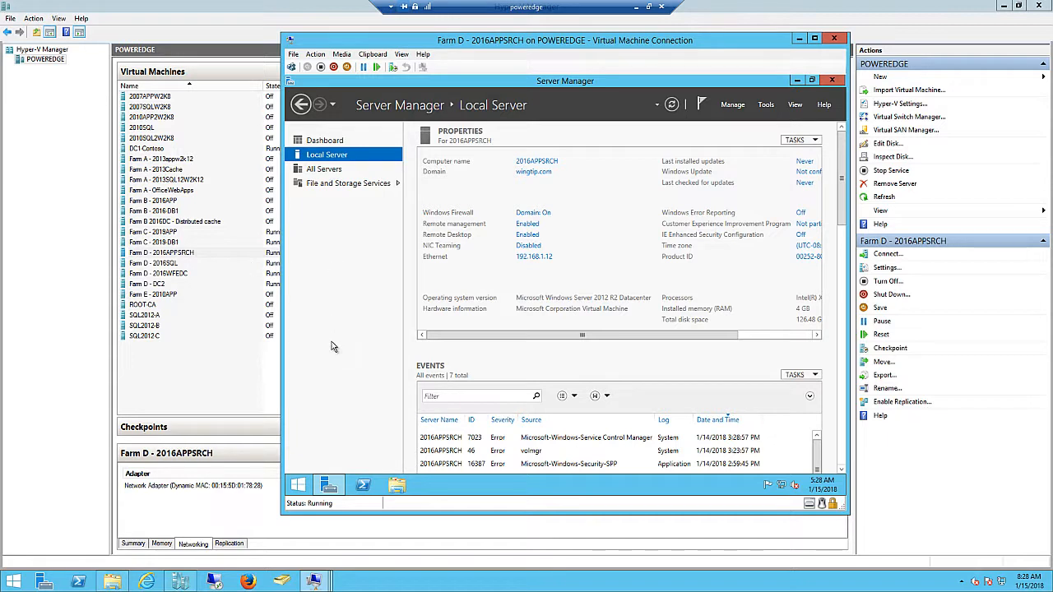
right_click(299, 487)
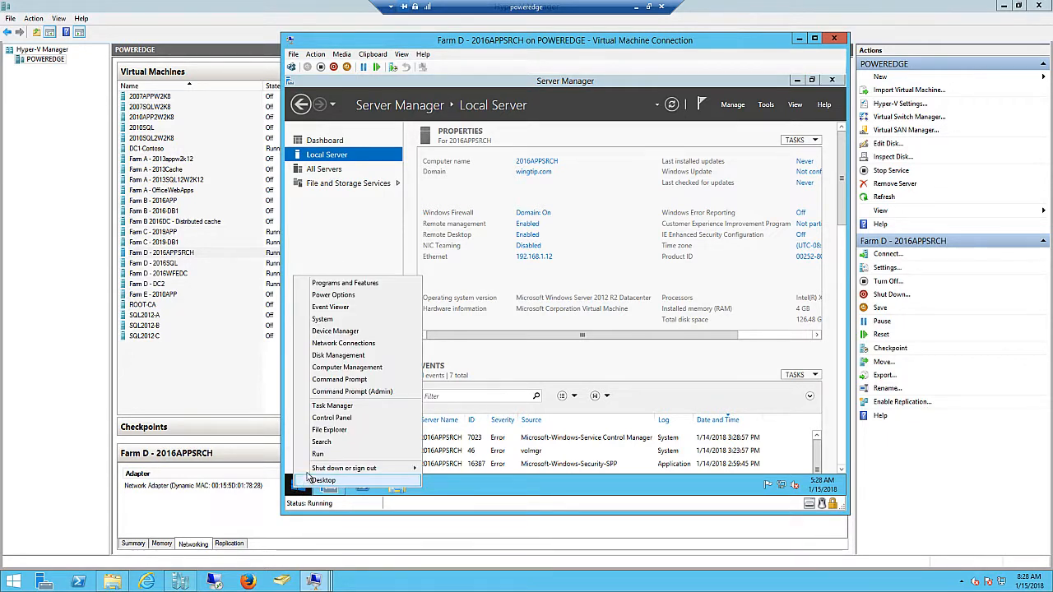
mouse_move(335, 471)
left_click(450, 444)
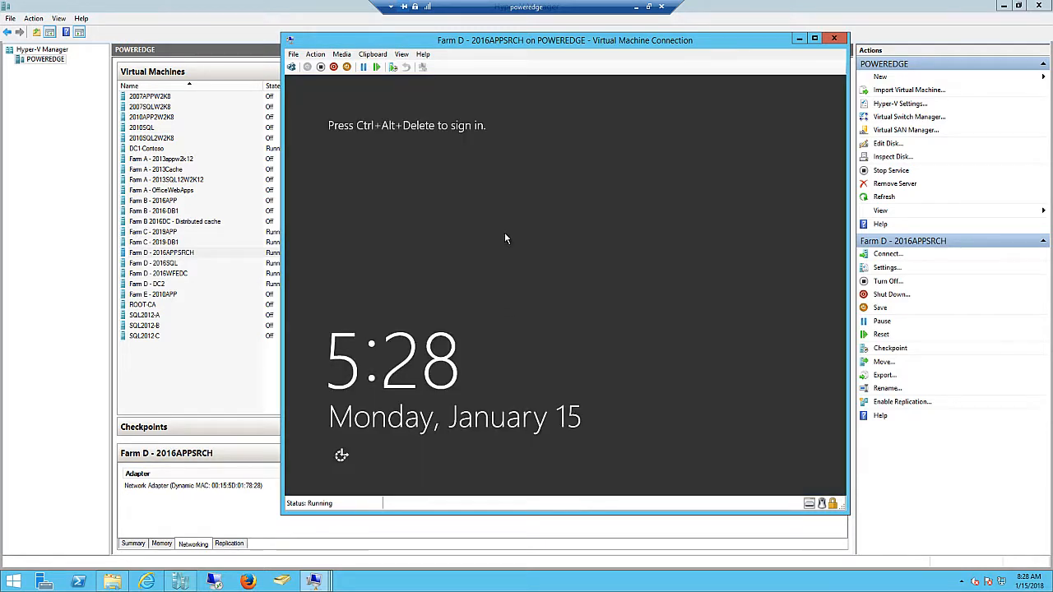
Reconnect the Farm D - 2016WFEDC console, then minimize the host session to the local desktop
left_click(799, 38)
left_click(196, 275)
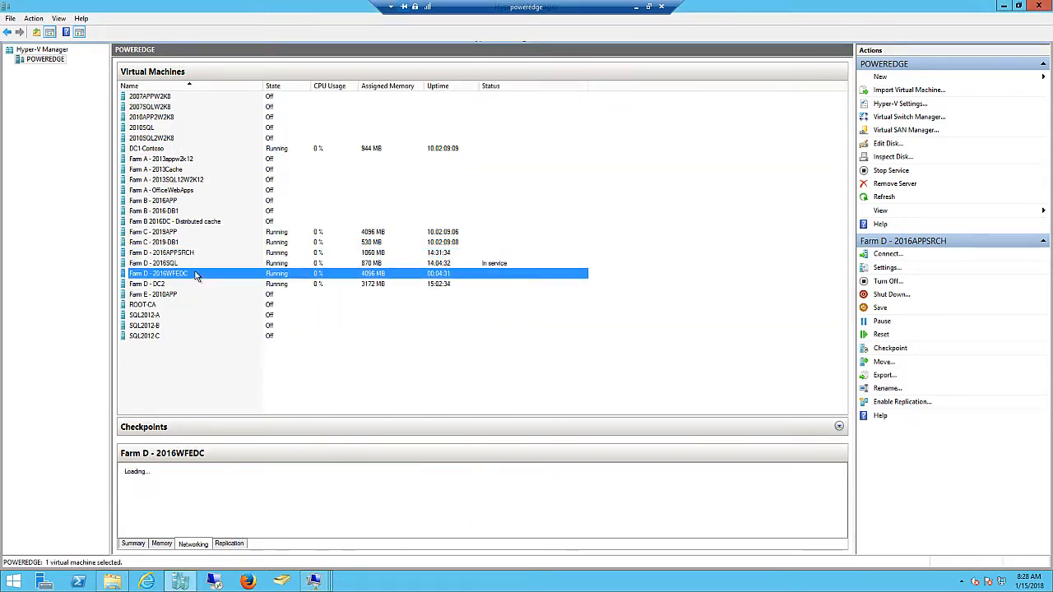
right_click(196, 275)
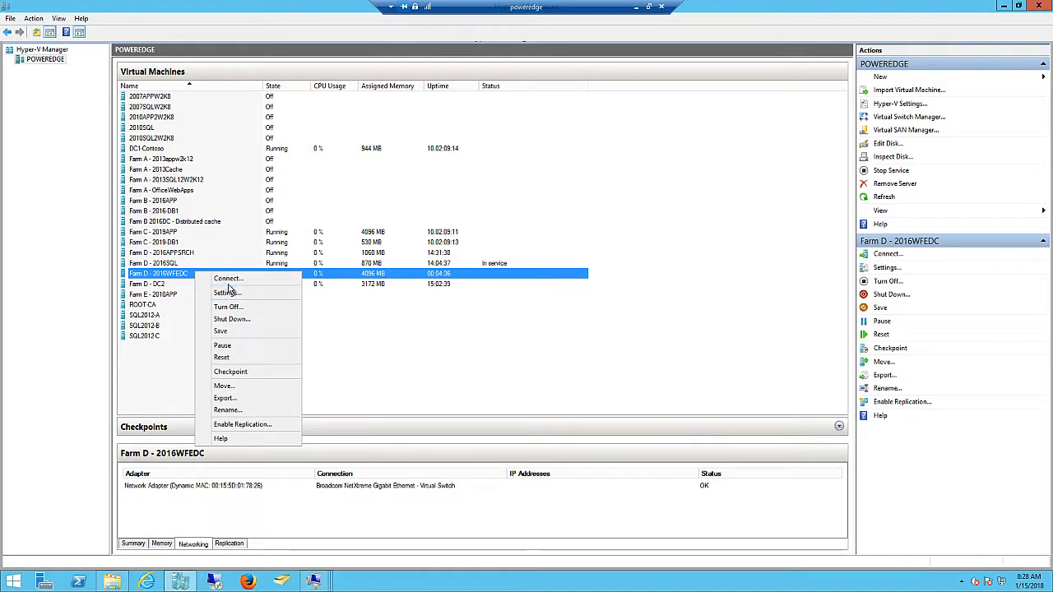
left_click(227, 280)
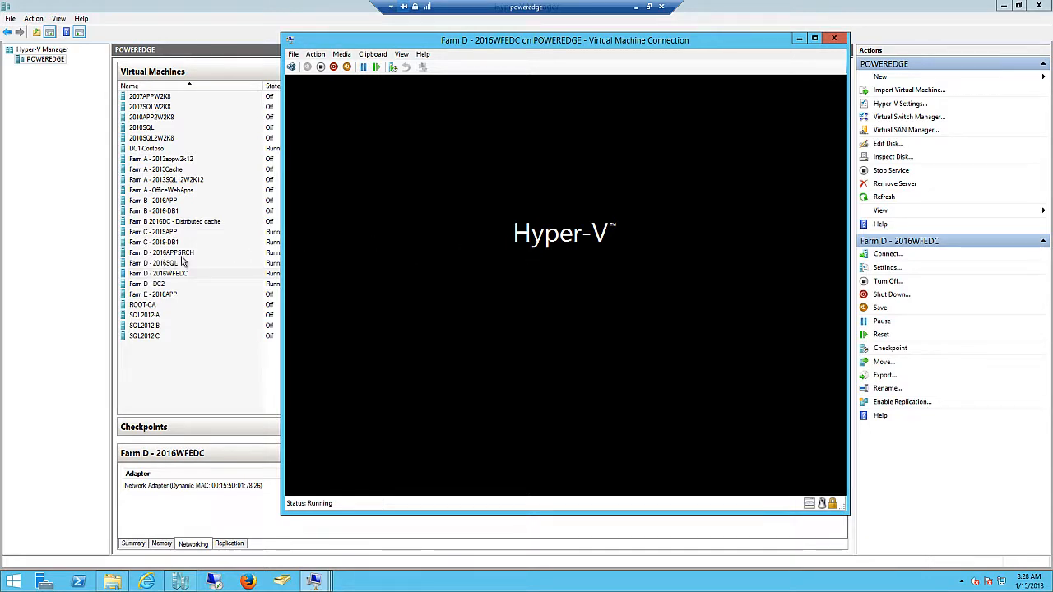
left_click(187, 257)
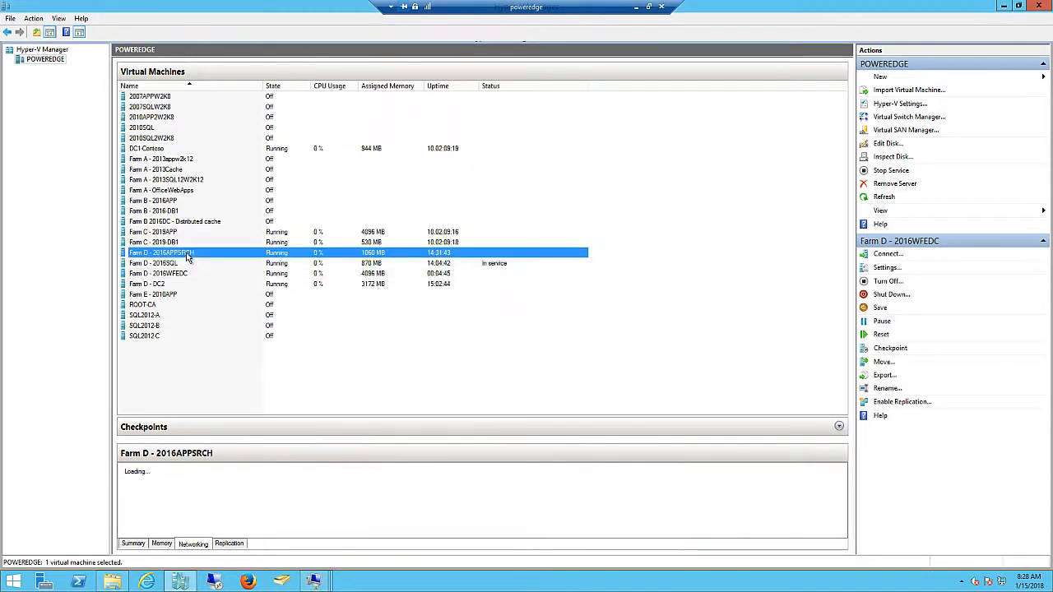
right_click(188, 257)
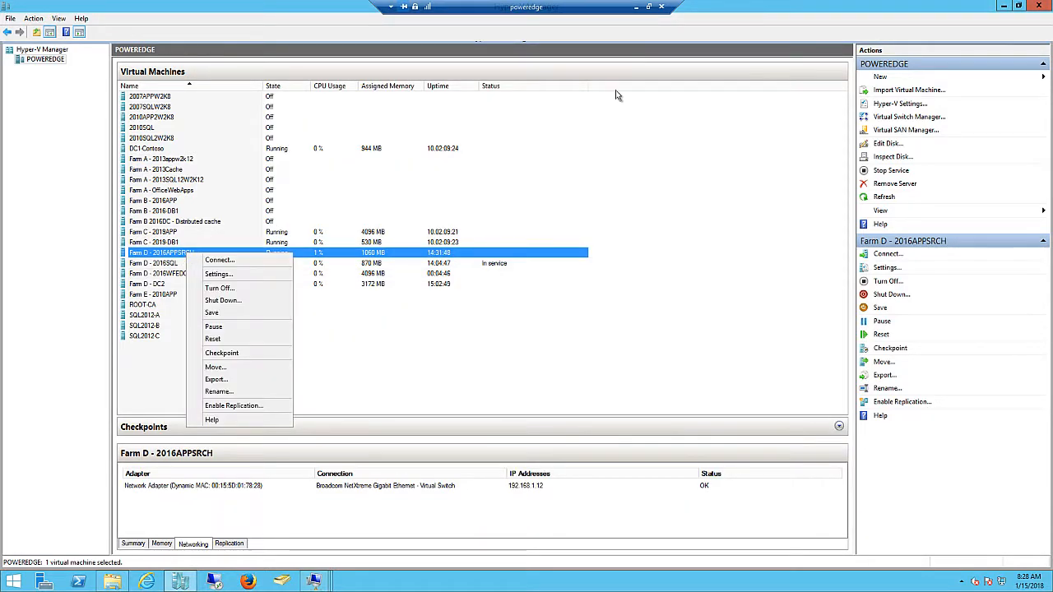
left_click(636, 6)
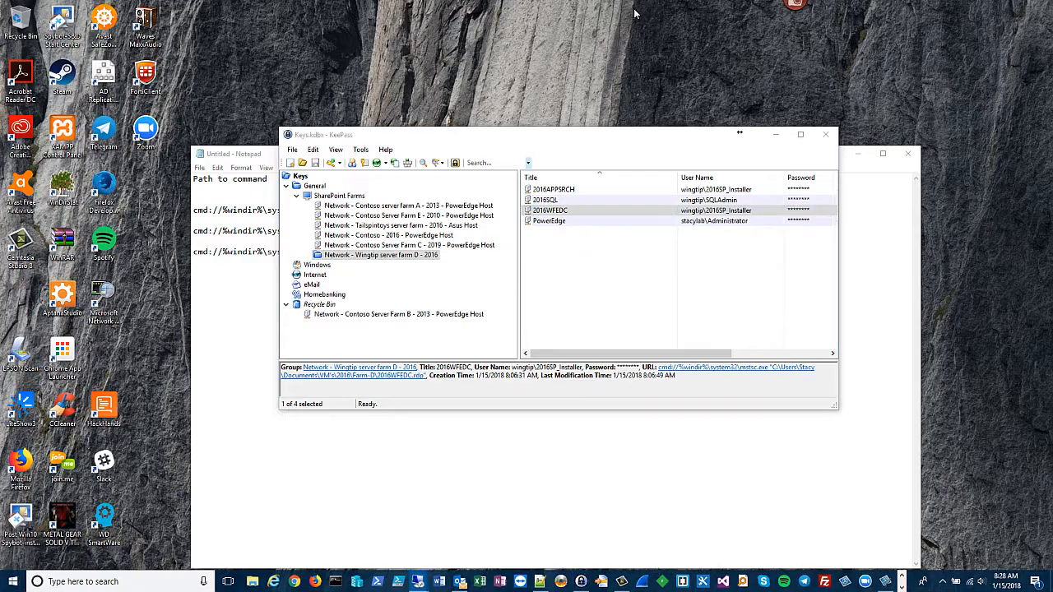
Launch the 2016APPSRCH remote connection from its KeePass entry, auto-typing the stored password
left_click(550, 191)
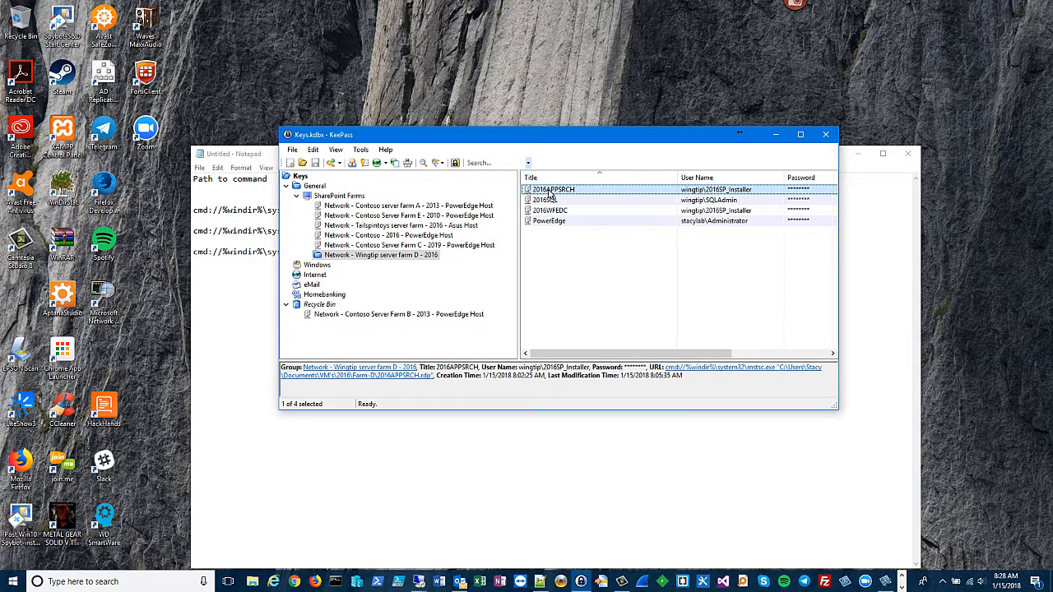
left_click(376, 163)
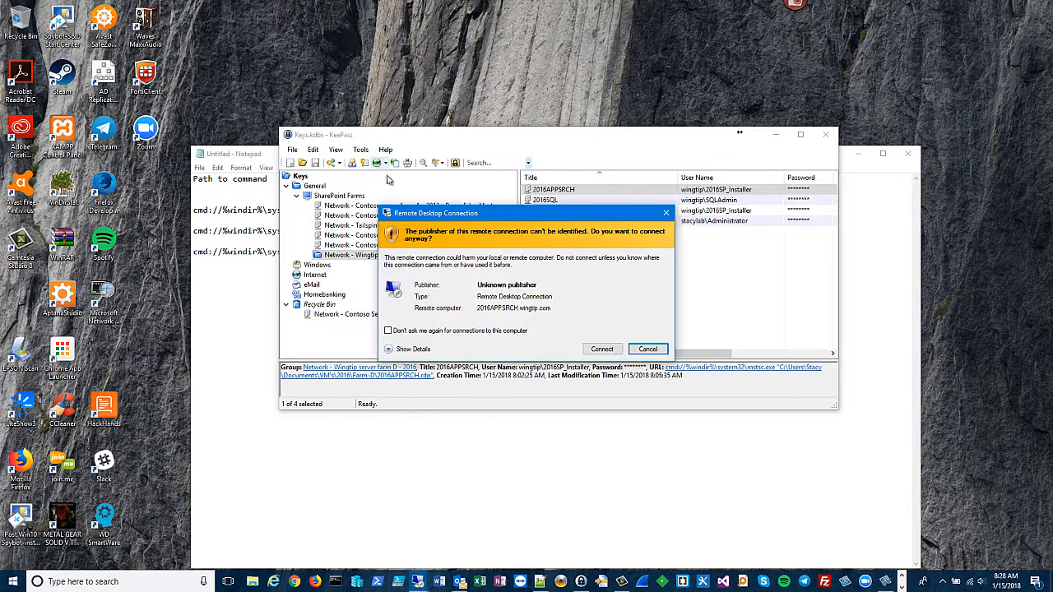
left_click(603, 352)
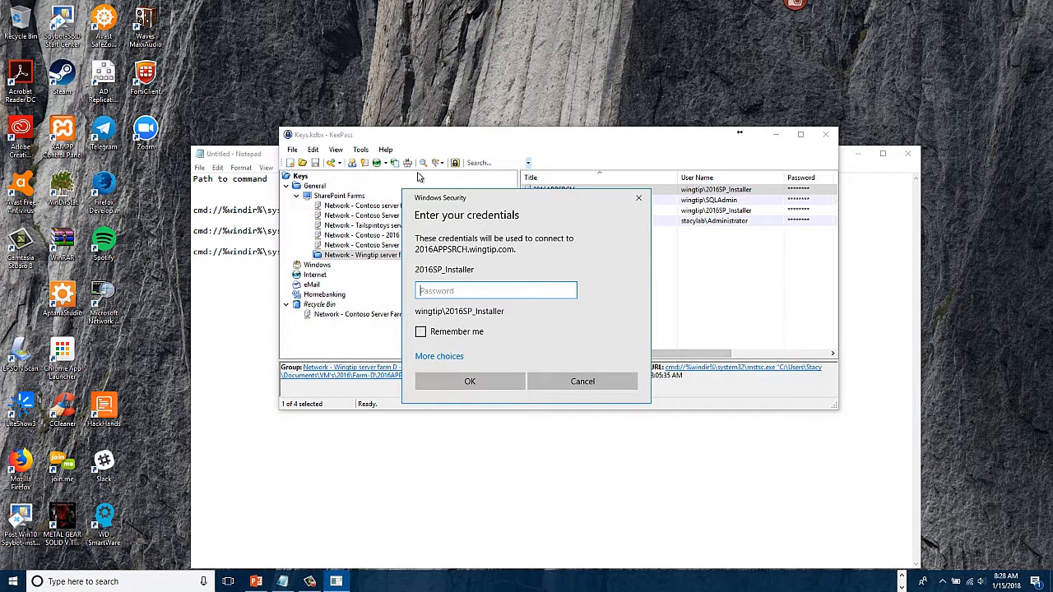
left_click(408, 163)
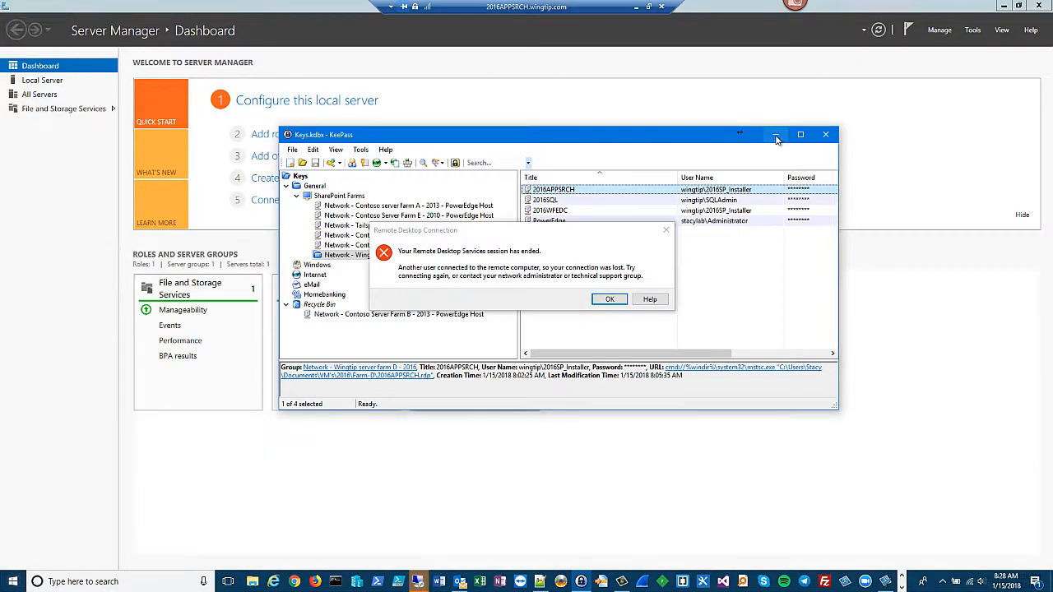
left_click(613, 300)
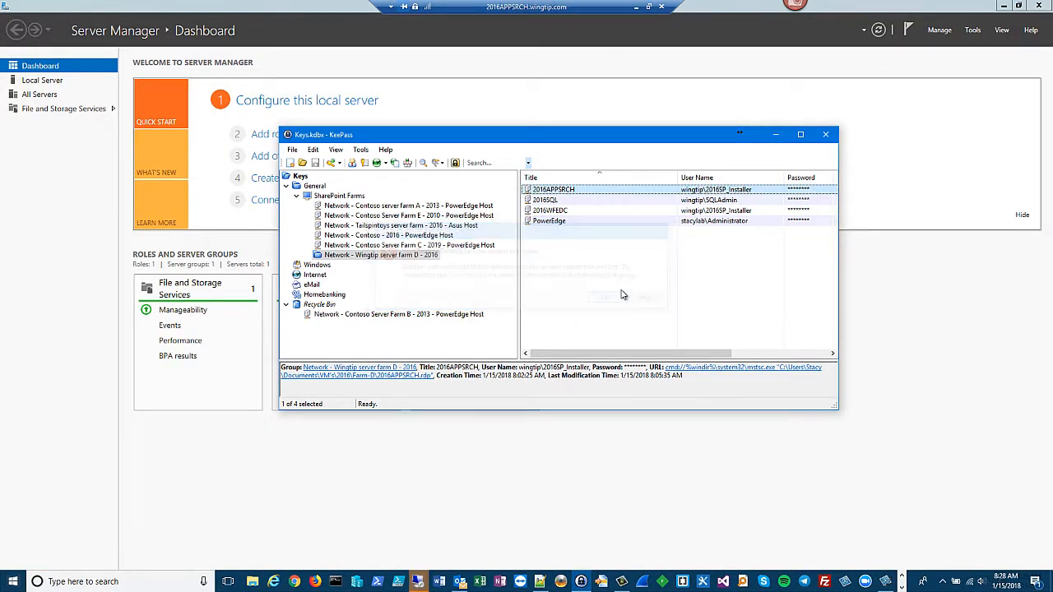
Hide Server Manager's welcome quick-start section and go to the Local Server page
left_click(775, 134)
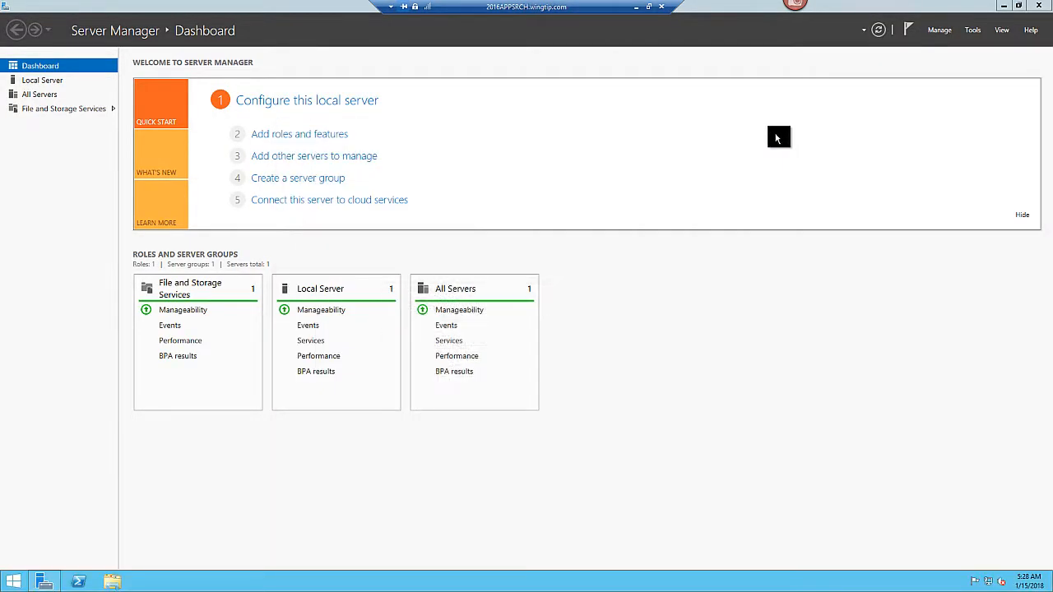
left_click(1022, 216)
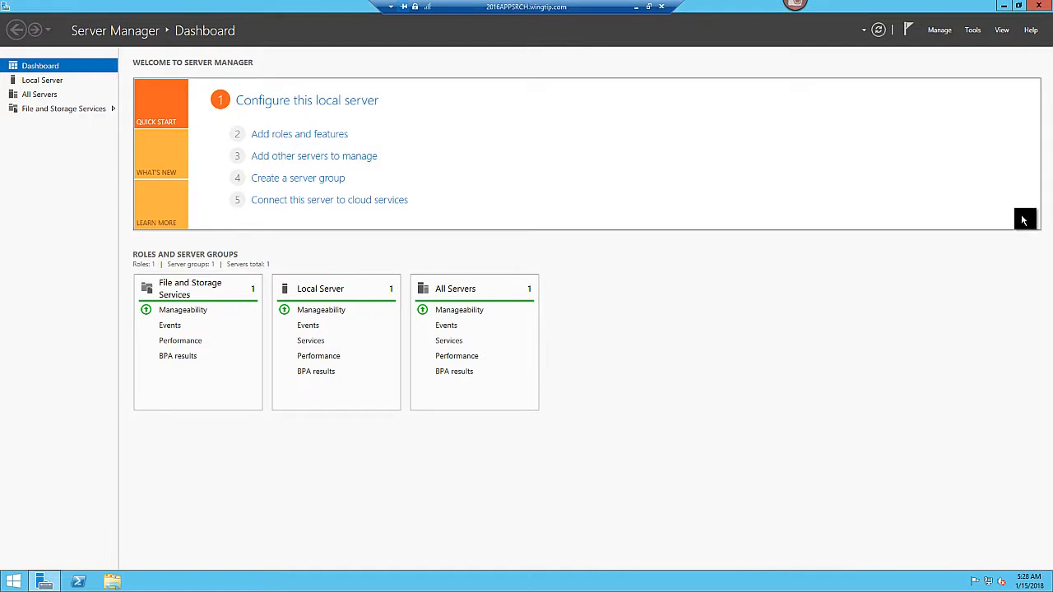
left_click(37, 79)
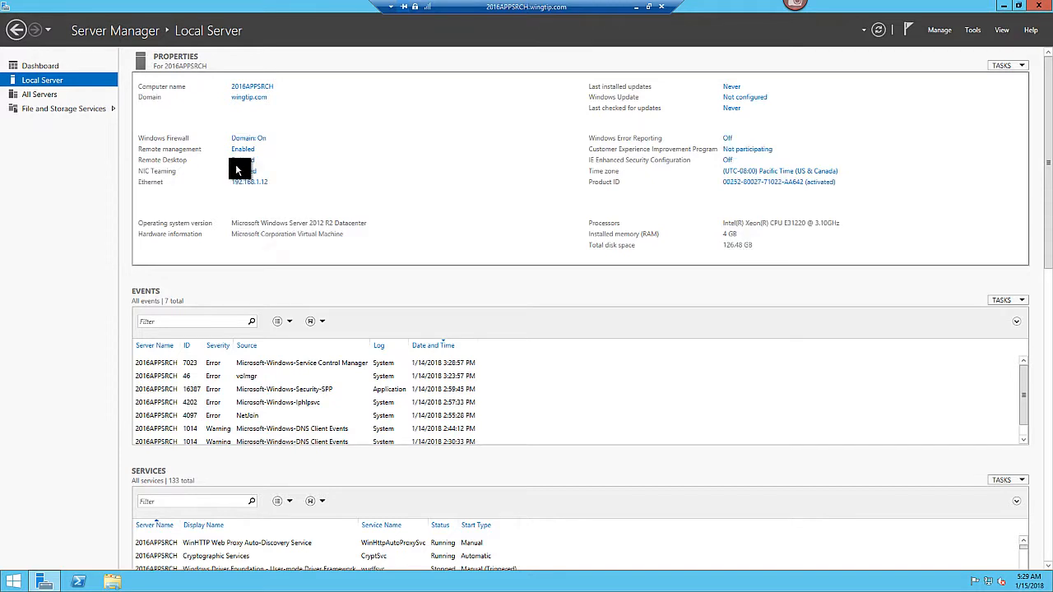
Check 2016APPSRCH's Remote Desktop setting without changes, then disconnect the remote session
left_click(241, 165)
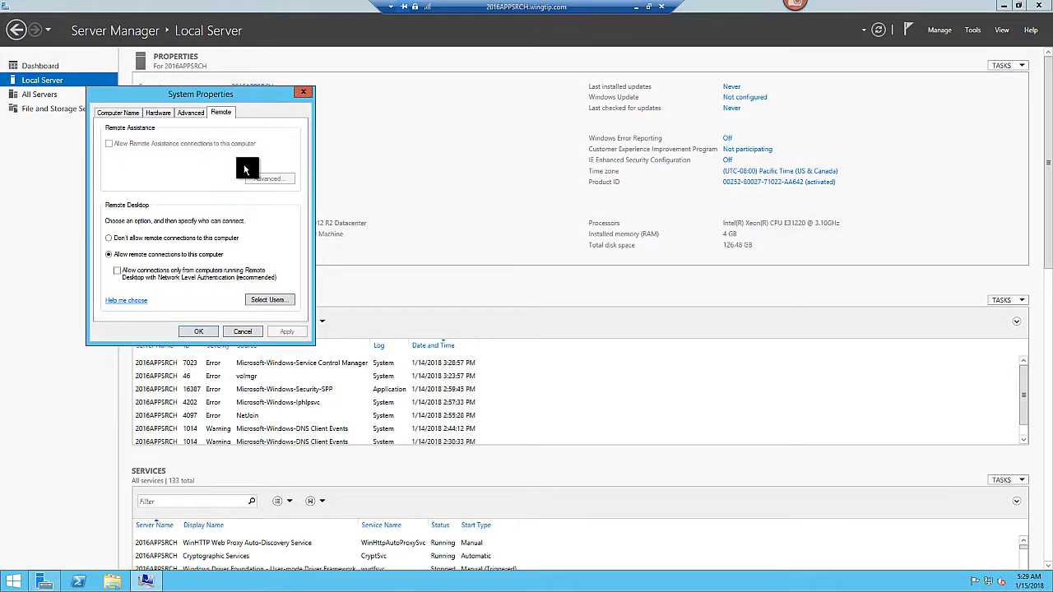
left_click_drag(240, 88, 527, 83)
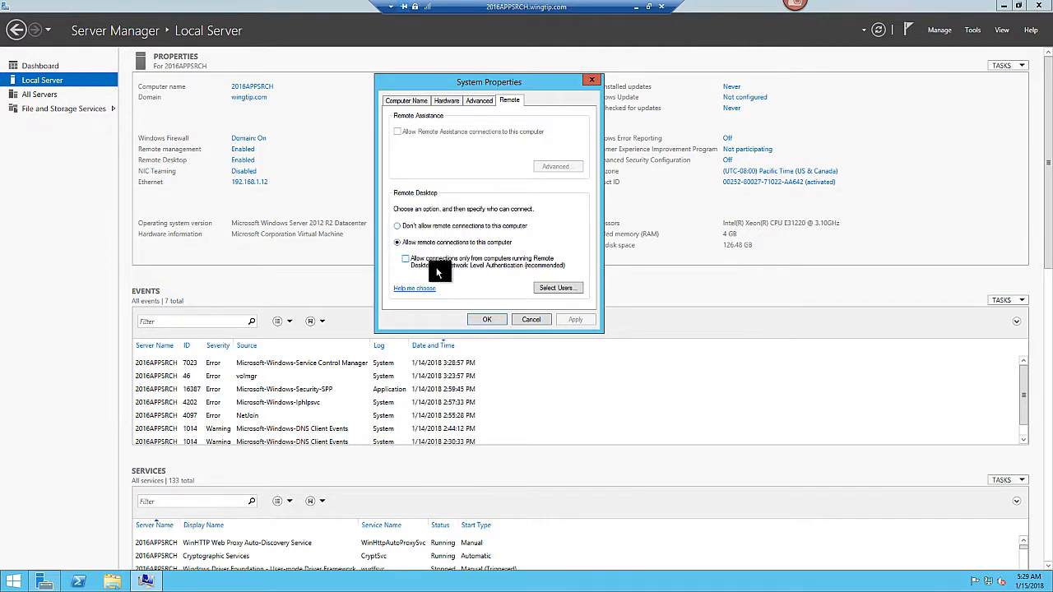
left_click(530, 320)
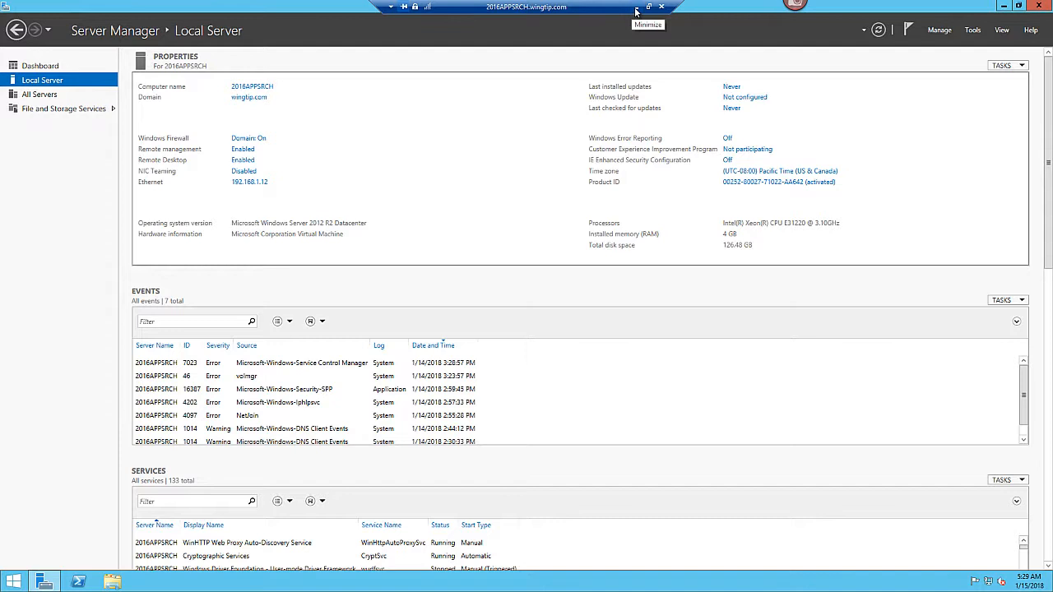
left_click(661, 7)
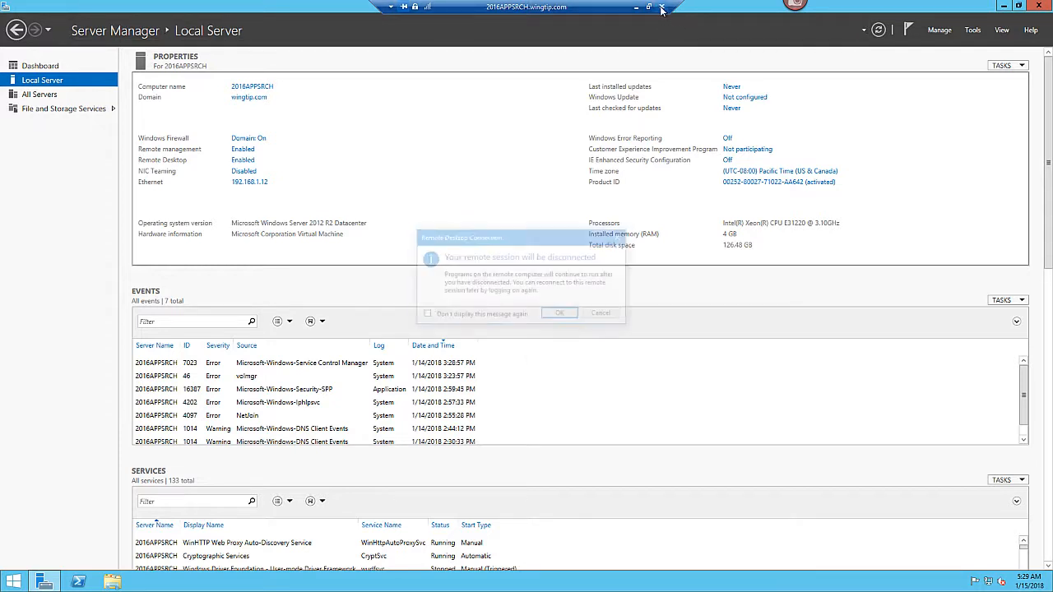
Confirm the 2016APPSRCH disconnect and switch to the PowerEdgeHost remote session
left_click(561, 315)
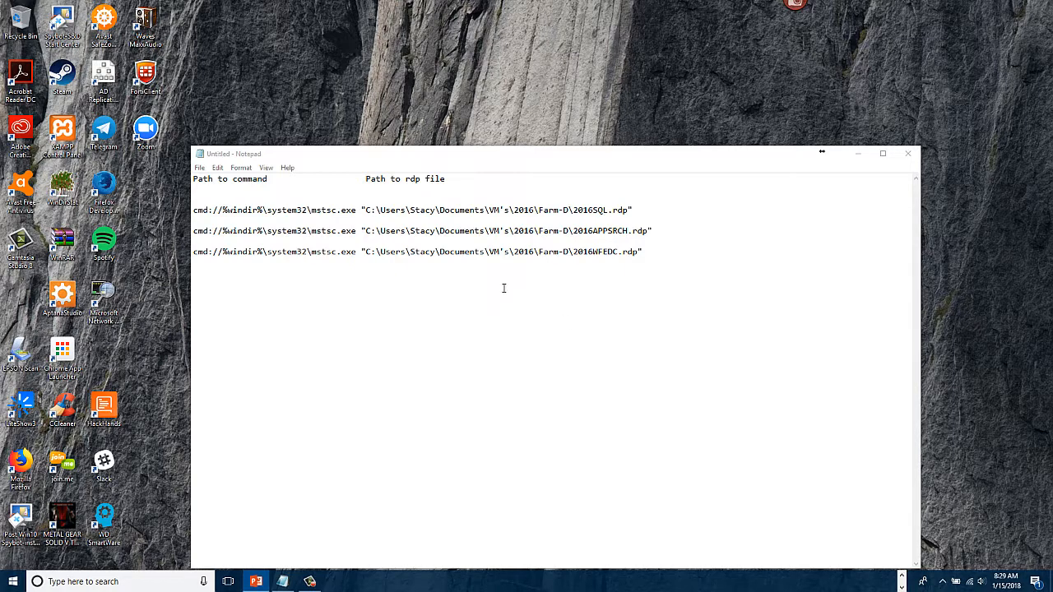
left_click_drag(490, 162, 472, 74)
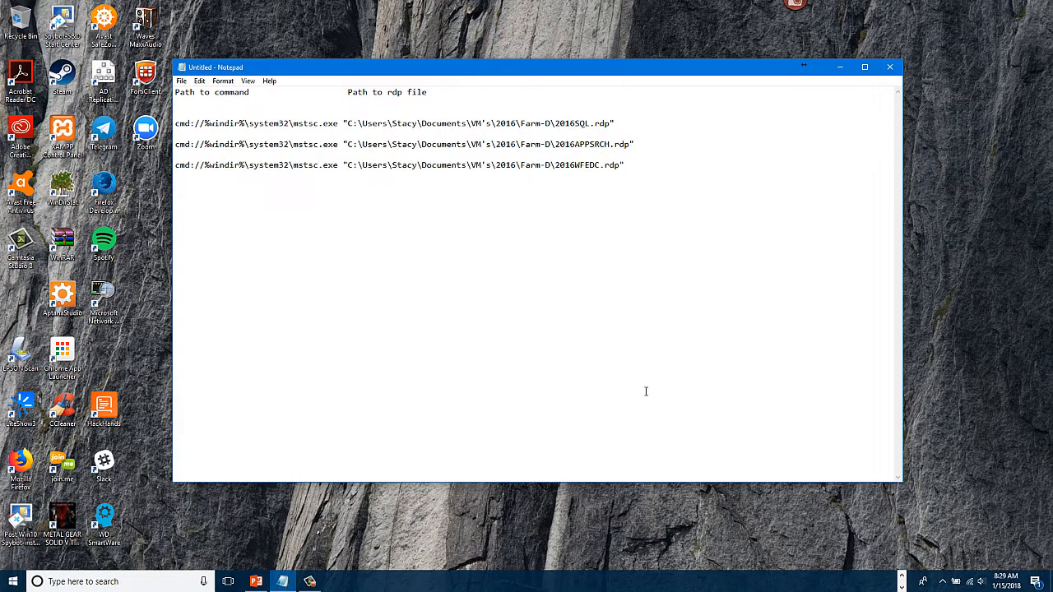
left_click(902, 576)
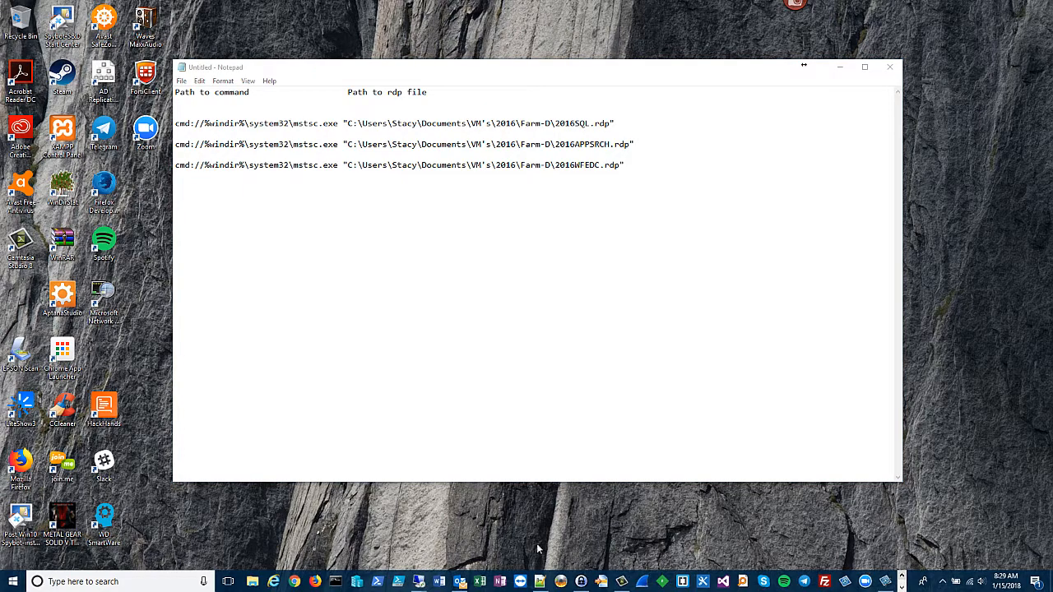
mouse_move(416, 584)
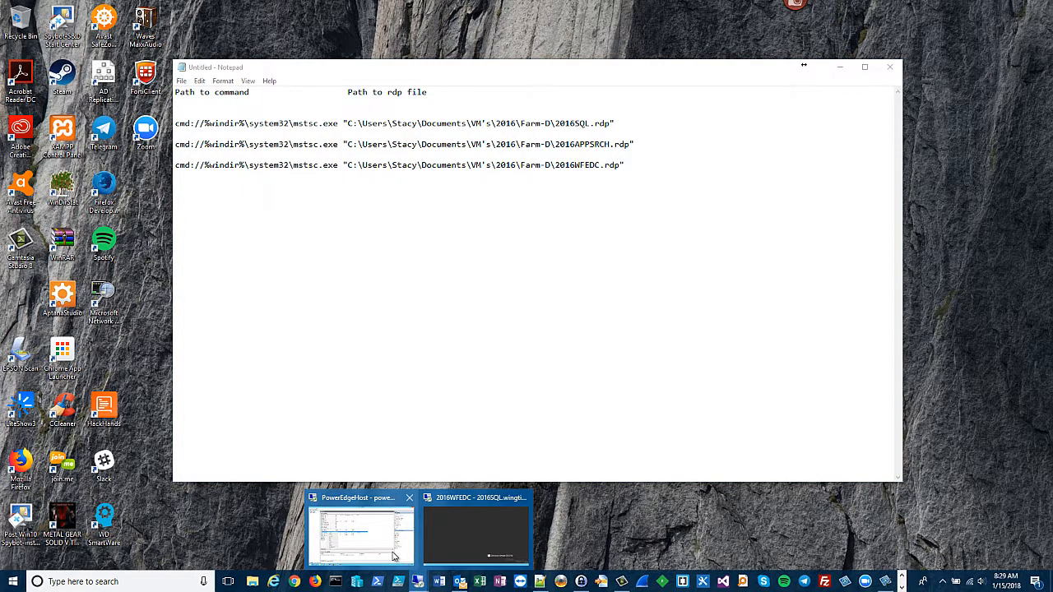
left_click(394, 555)
Try adding a SCSI hard drive at location 2 in Farm D - 2016SQL settings, cancel, and minimize the session
left_click(180, 262)
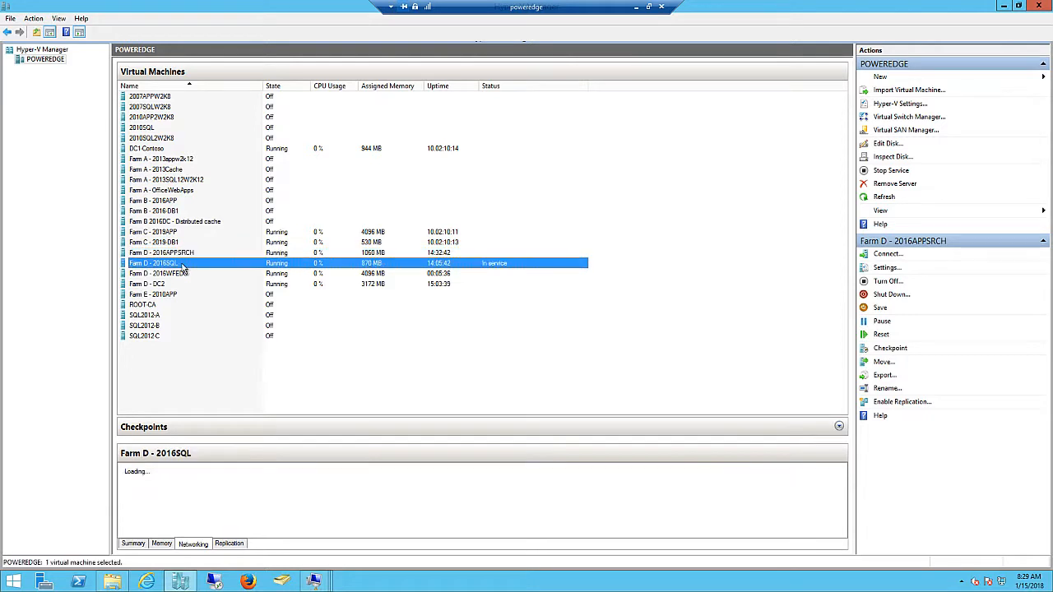
right_click(196, 265)
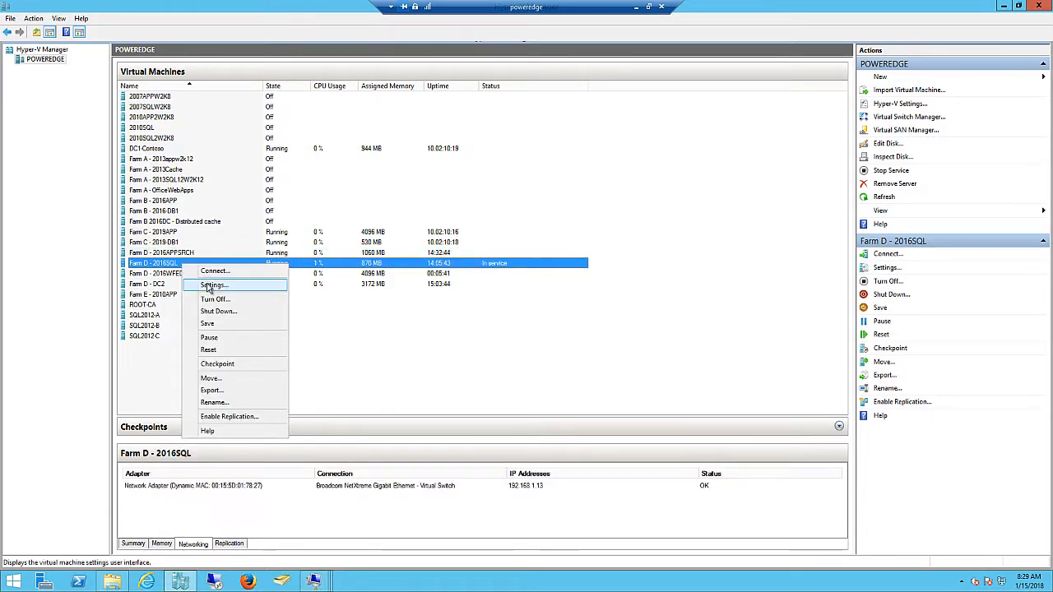
left_click(211, 285)
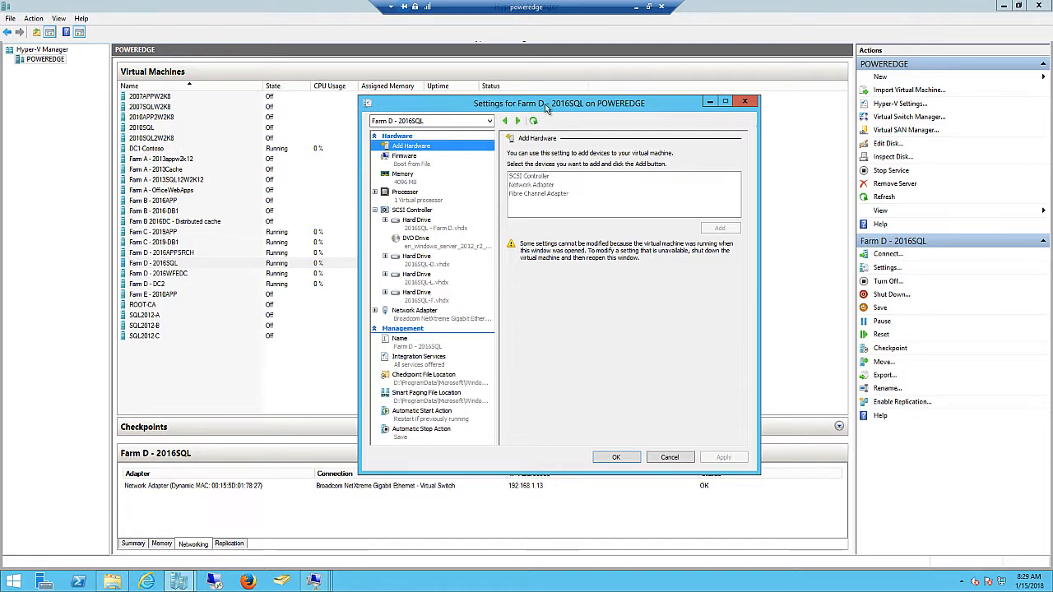
left_click(411, 210)
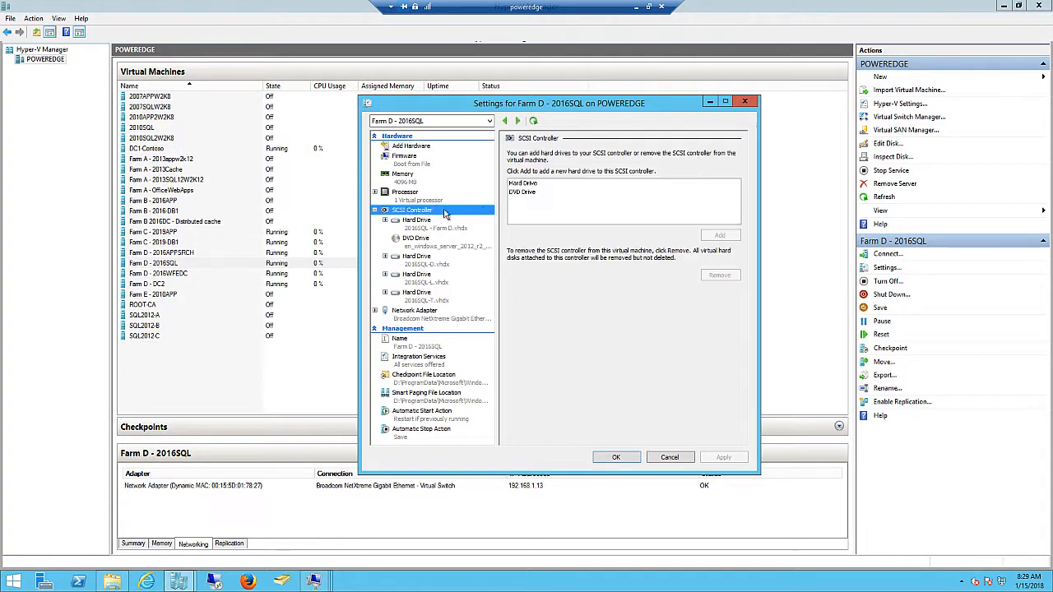
left_click(526, 184)
left_click(720, 235)
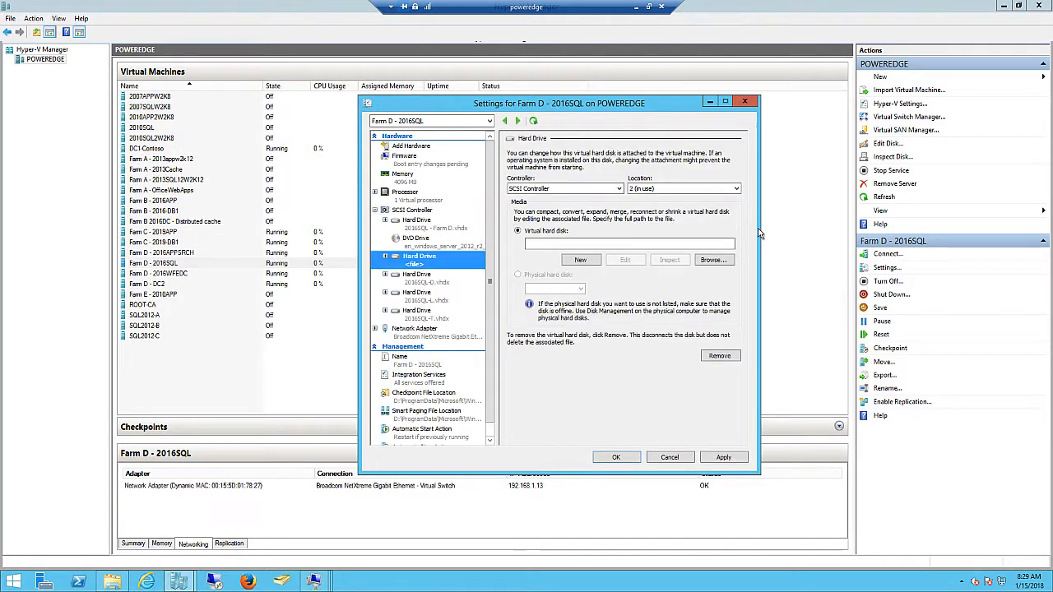
left_click(736, 188)
left_click(587, 398)
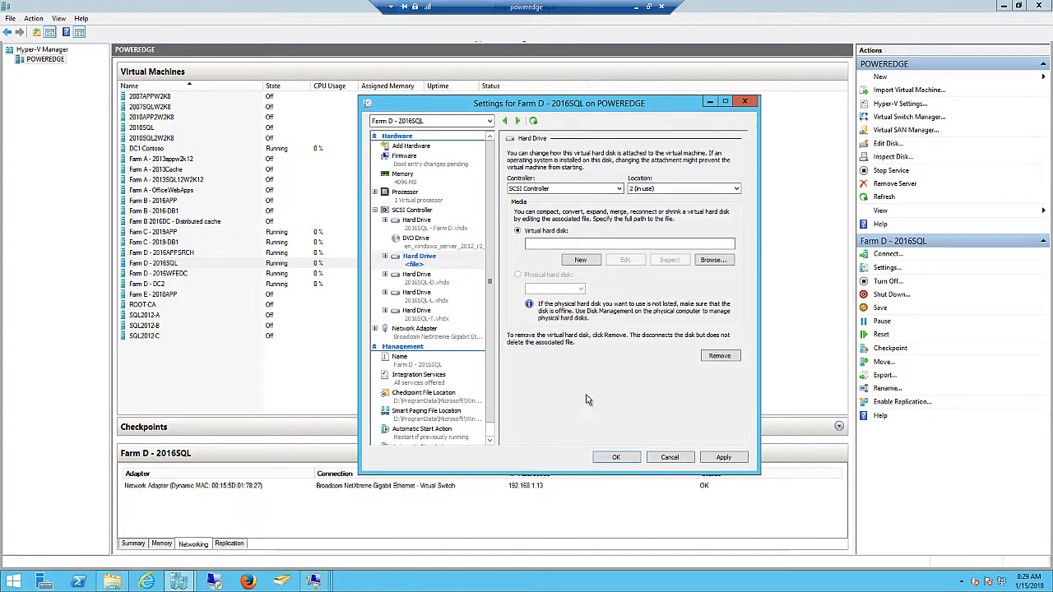
left_click(672, 459)
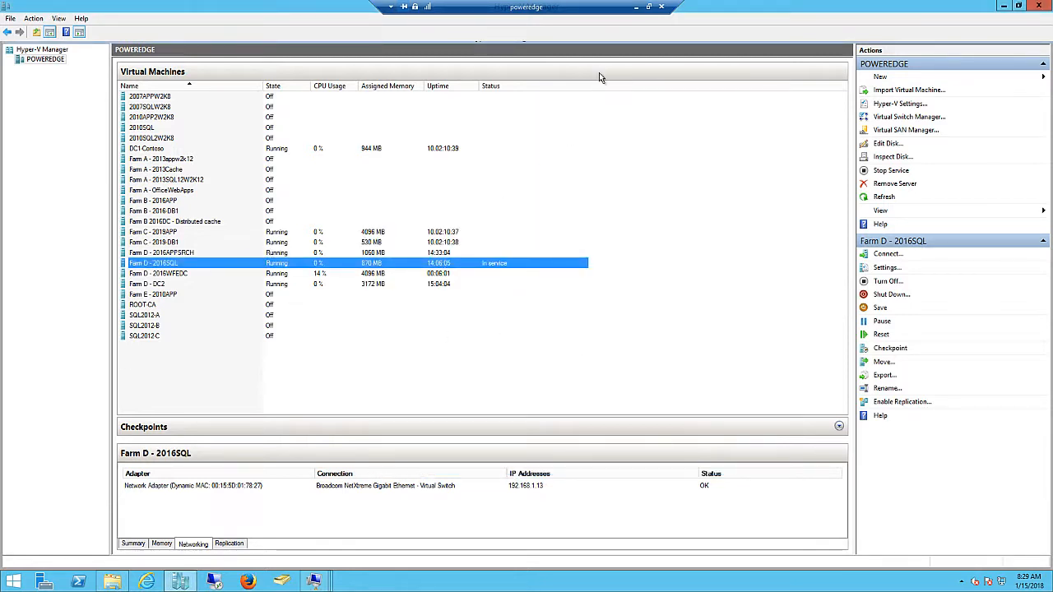
left_click(635, 7)
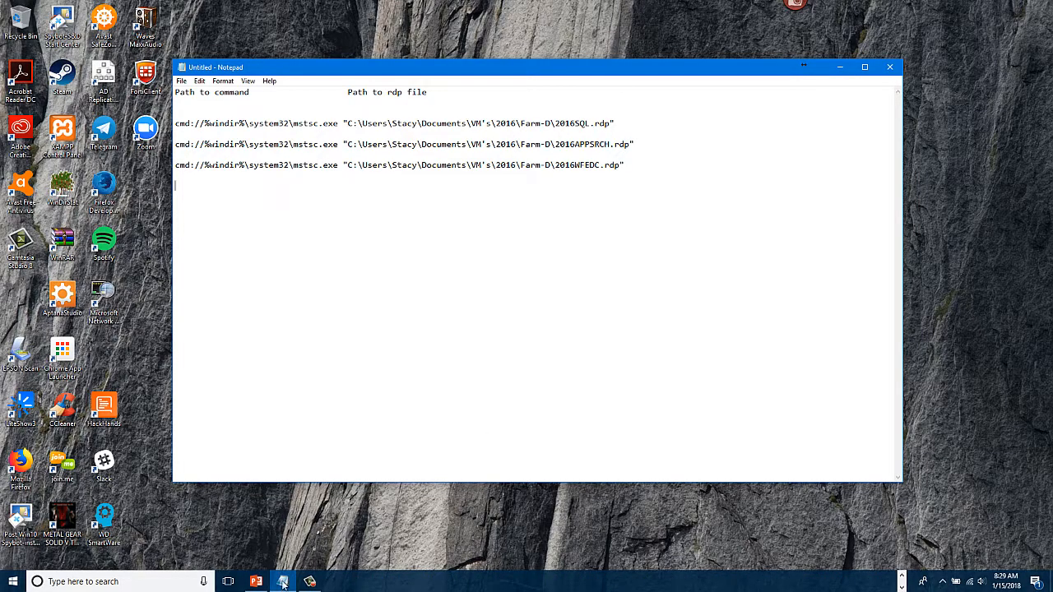
Bring KeePass forward, then switch to the 2016SQL remote session from its taskbar preview
left_click(902, 581)
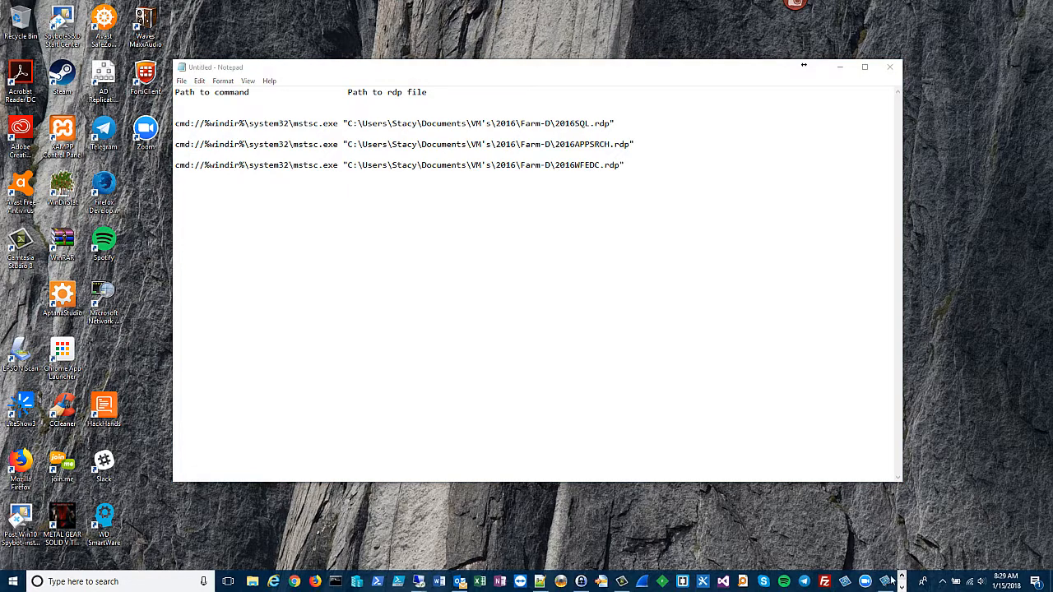
left_click(581, 582)
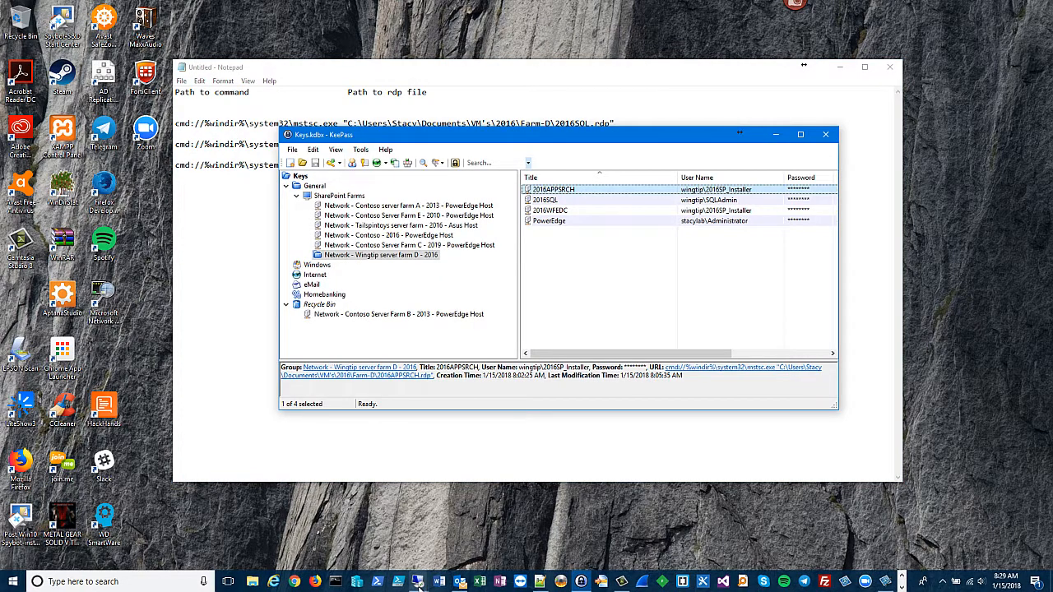
mouse_move(419, 584)
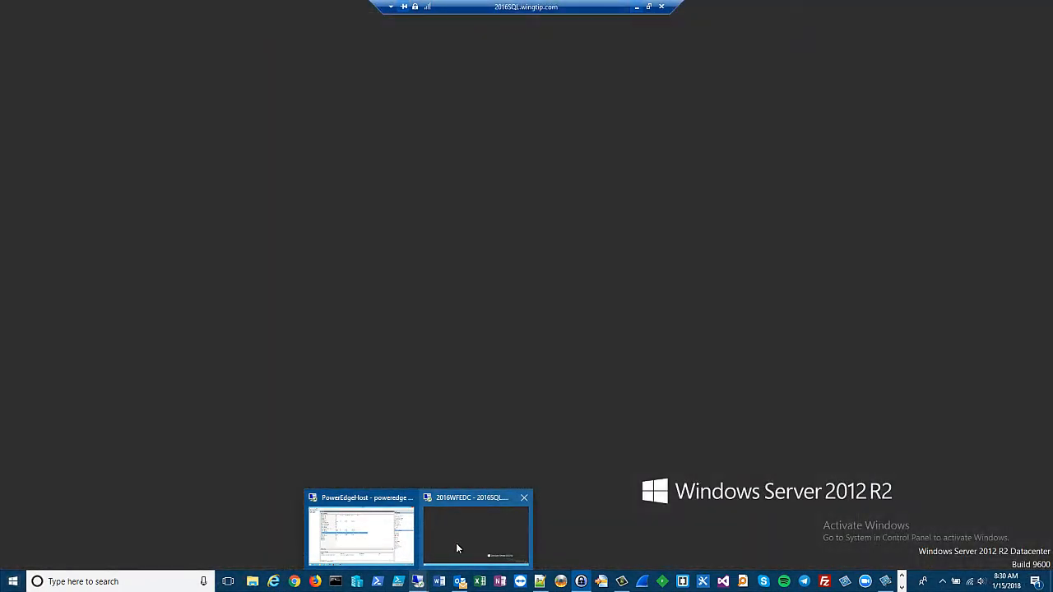
left_click(457, 548)
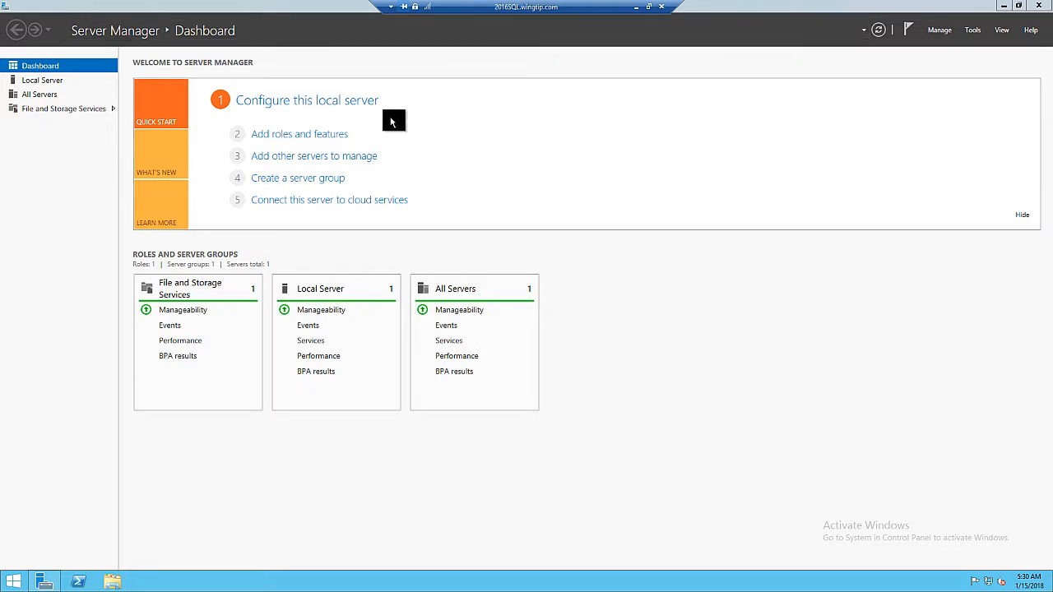
Open a command prompt from Run, confirm the hostname is 2016SQL, and close it
right_click(14, 583)
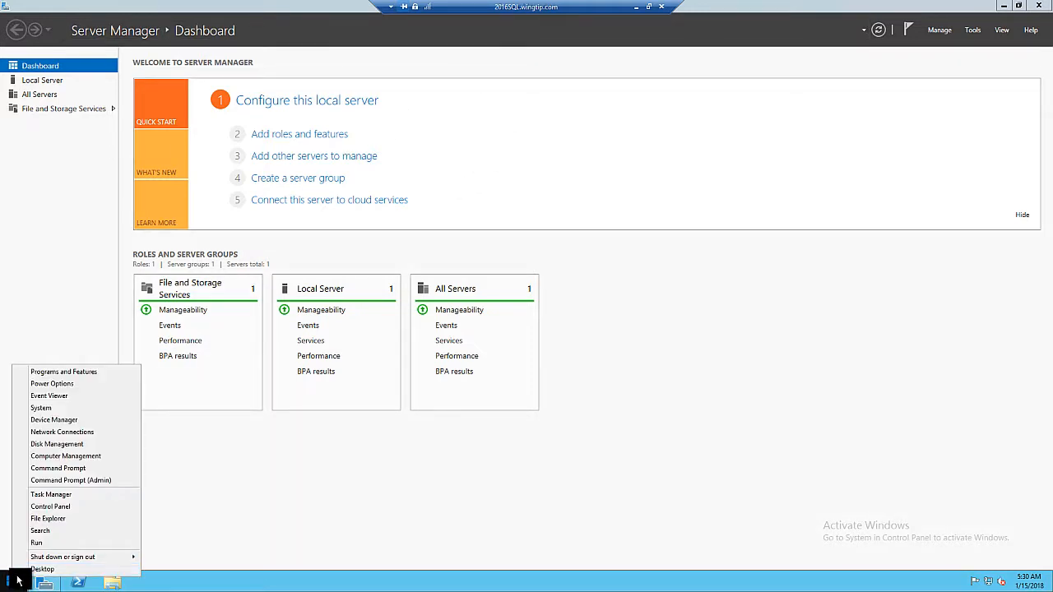
left_click(44, 542)
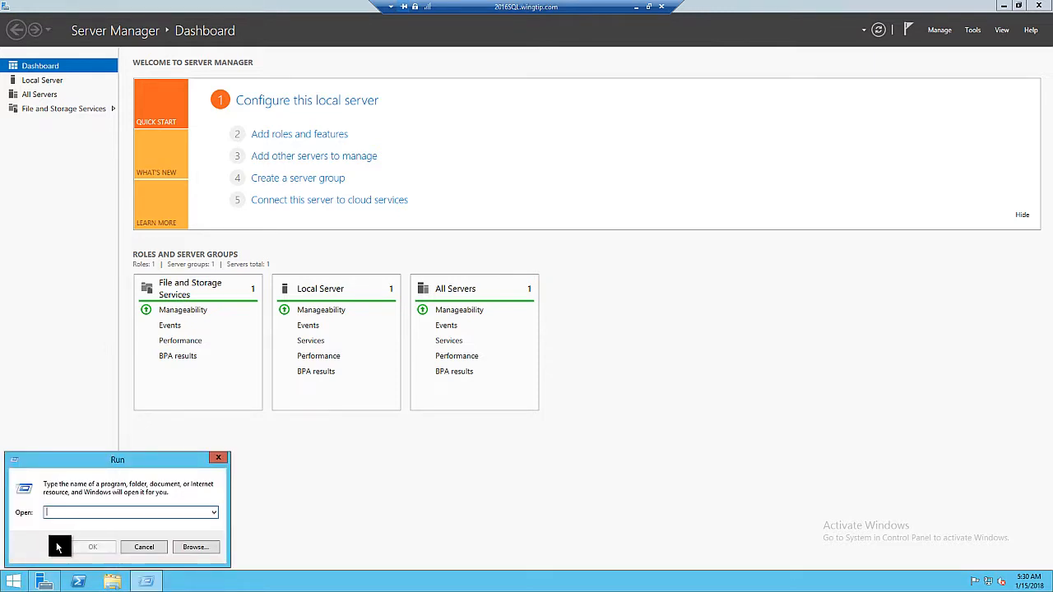
type("cmd")
key("Return")
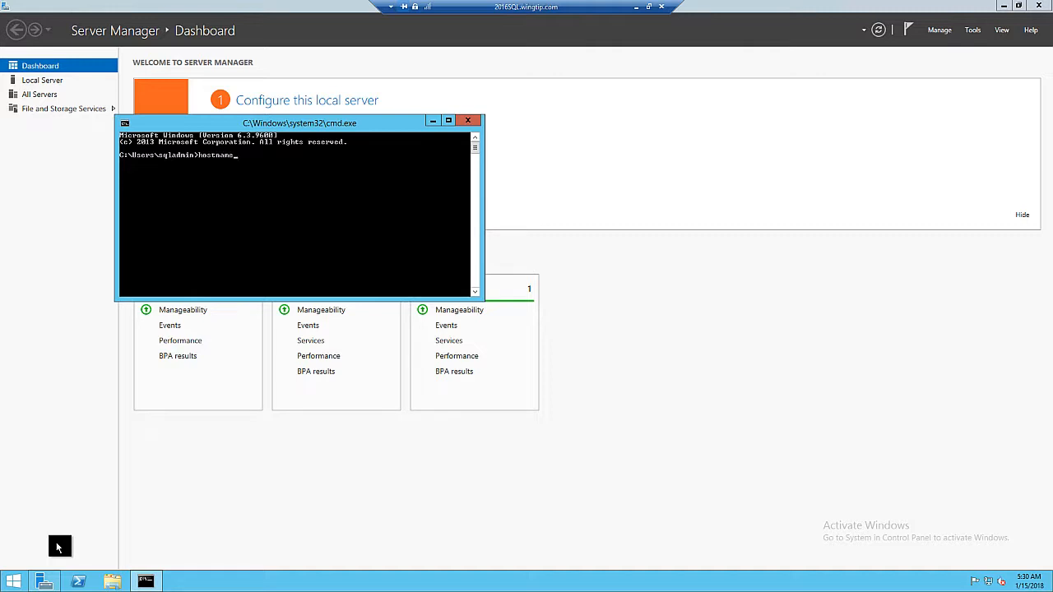
key("Return")
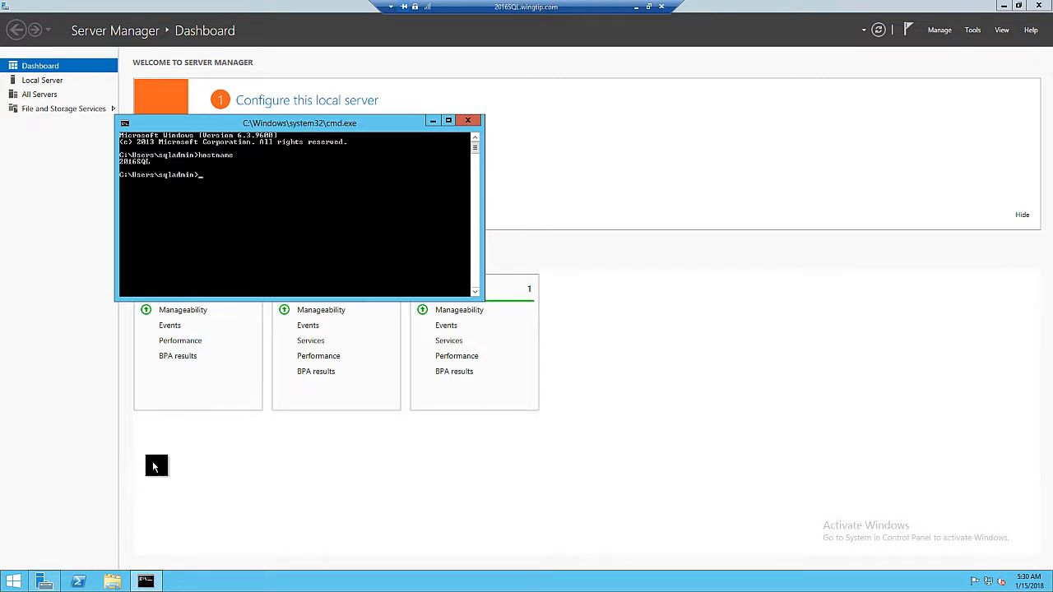
left_click(471, 121)
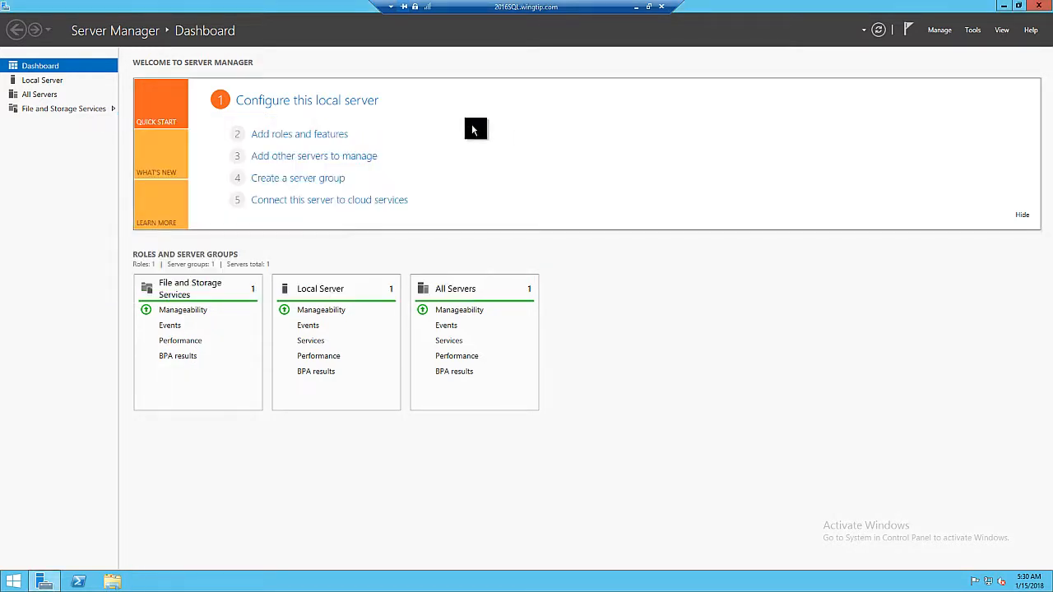
Dismiss the admin tools list and open File Explorer on 2016SQL
right_click(14, 580)
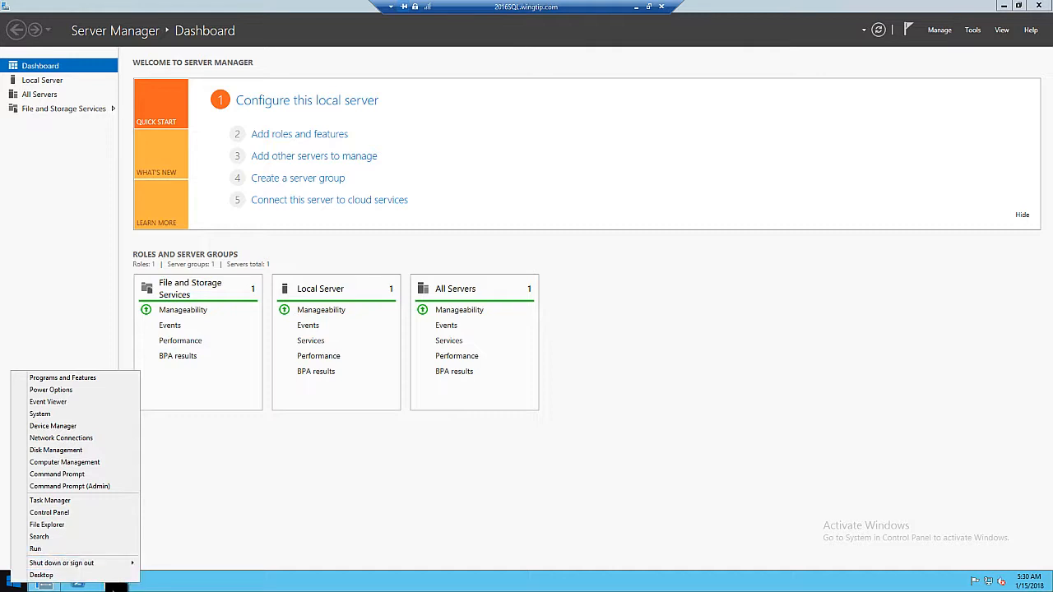
left_click(113, 582)
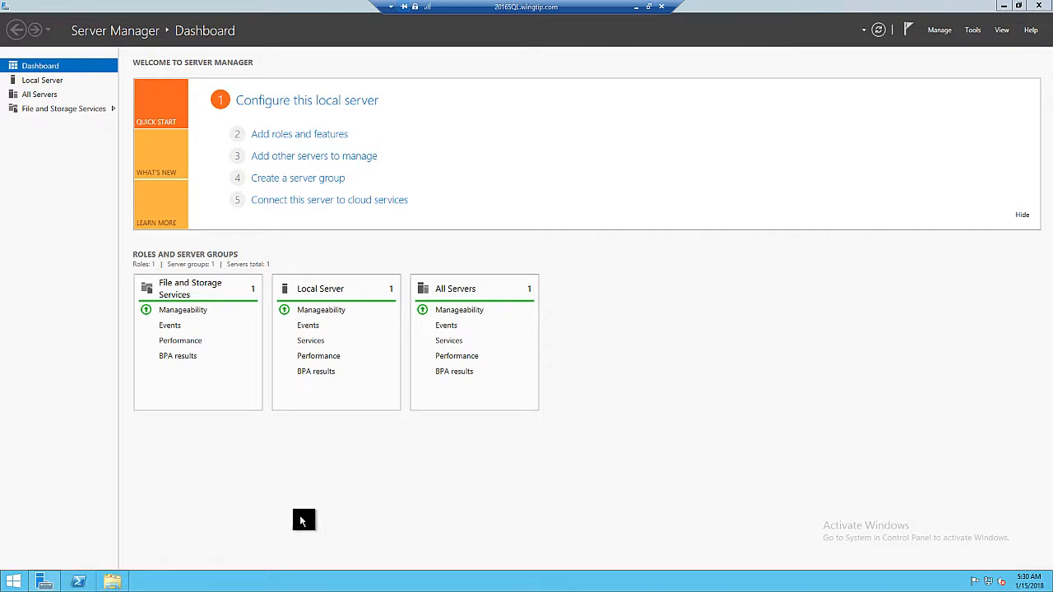
left_click(1022, 217)
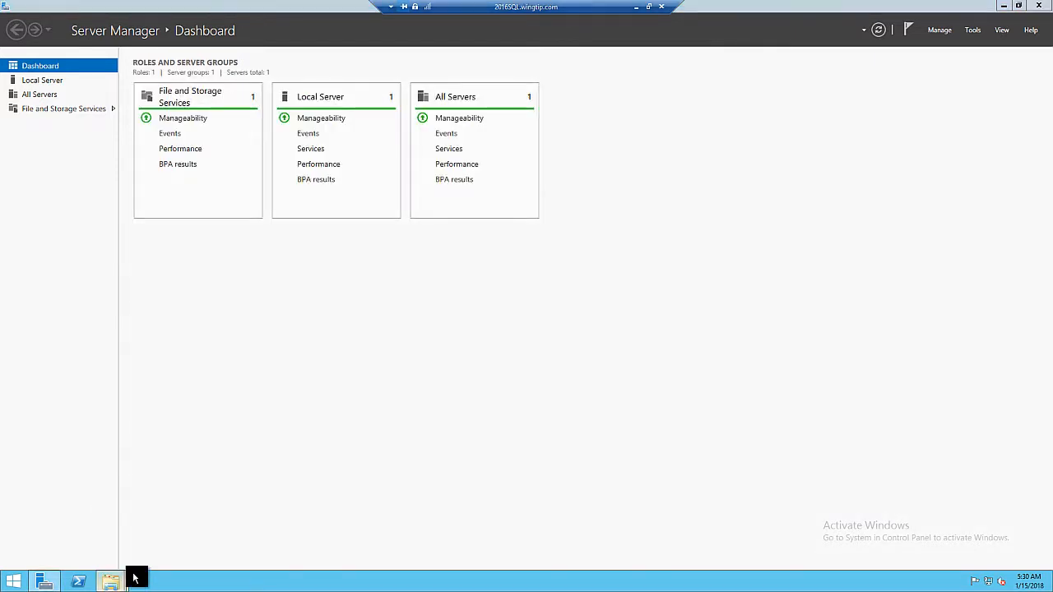
Close the duplicate This PC windows, keeping one in front
mouse_move(115, 584)
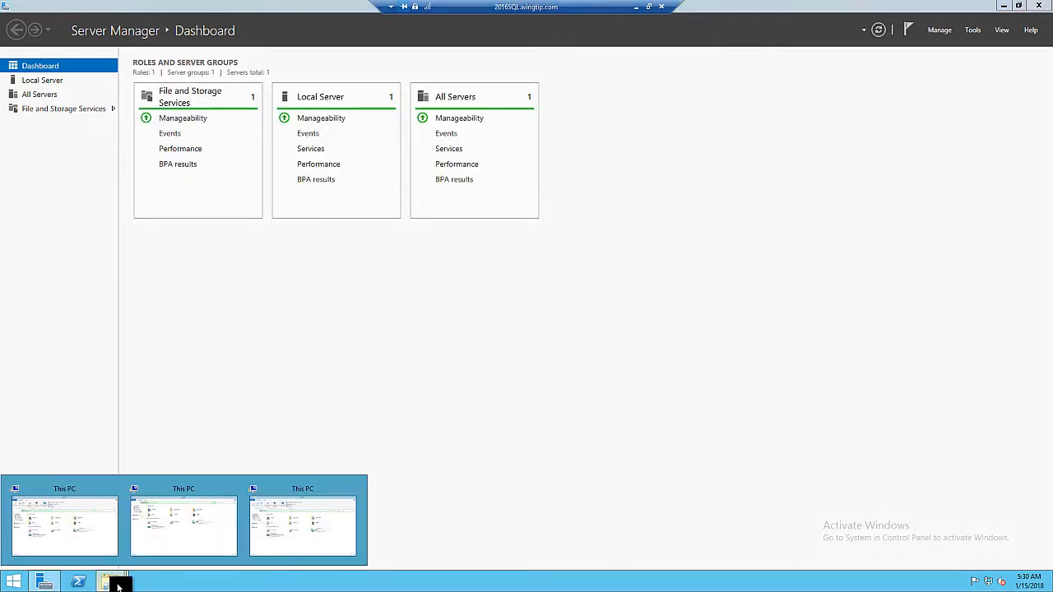
left_click(354, 492)
left_click(234, 489)
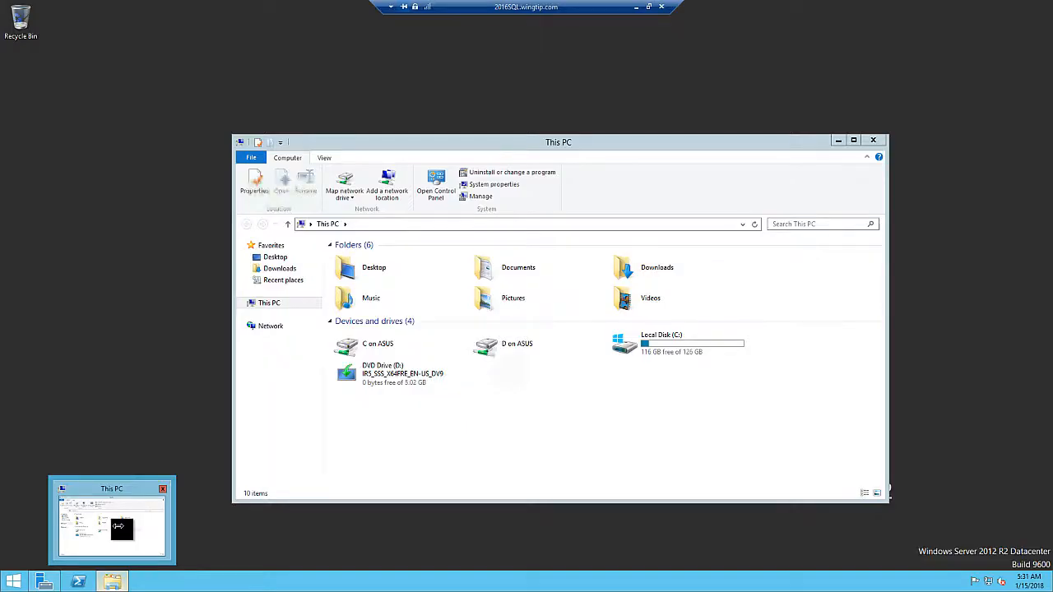
left_click(129, 526)
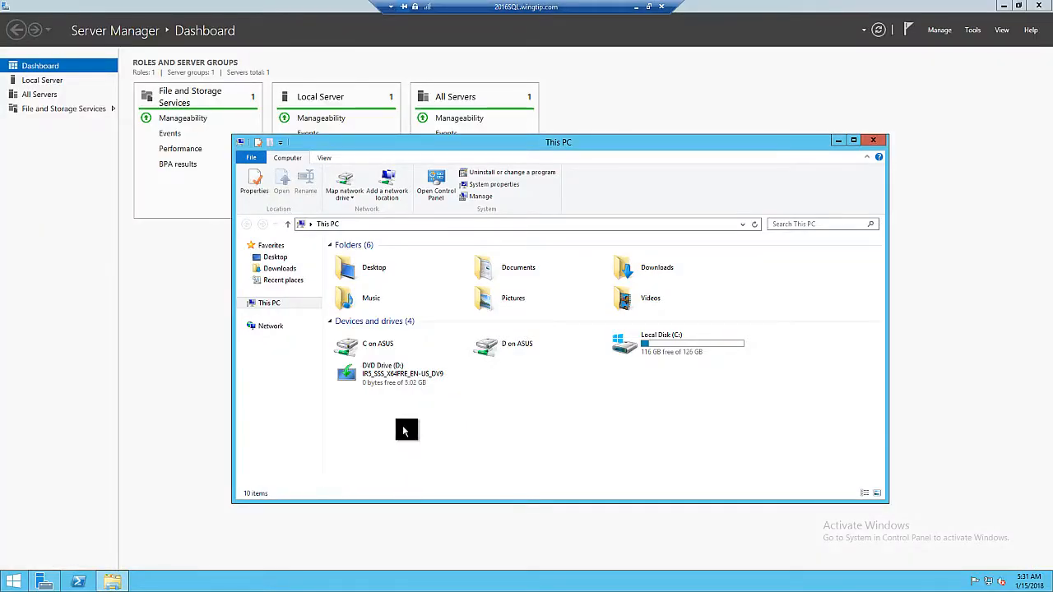
Attempt to eject DVD Drive (D:), dismiss the error, and minimize the remote session
left_click(382, 376)
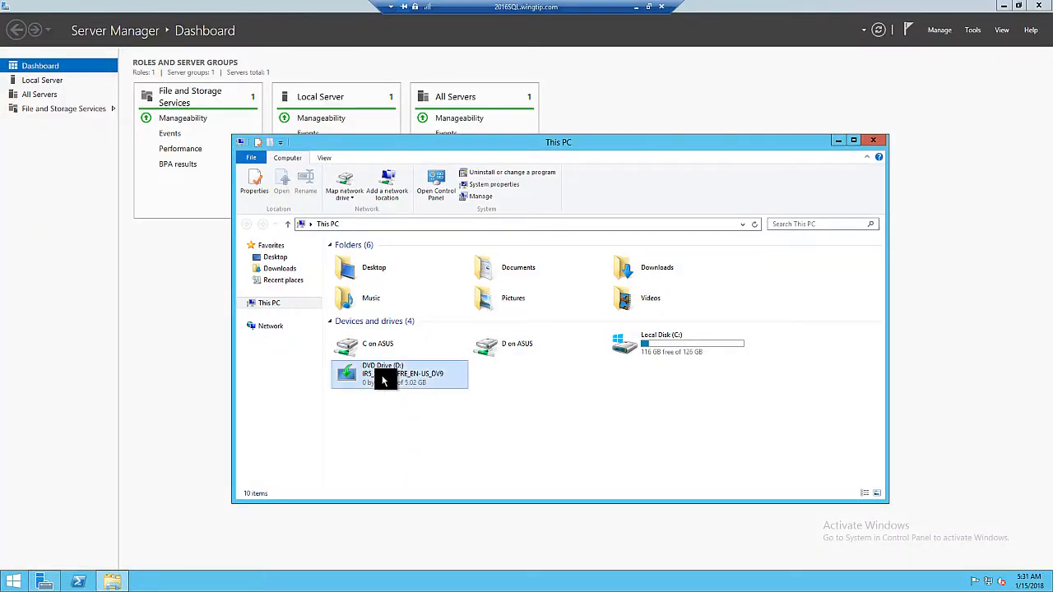
right_click(382, 380)
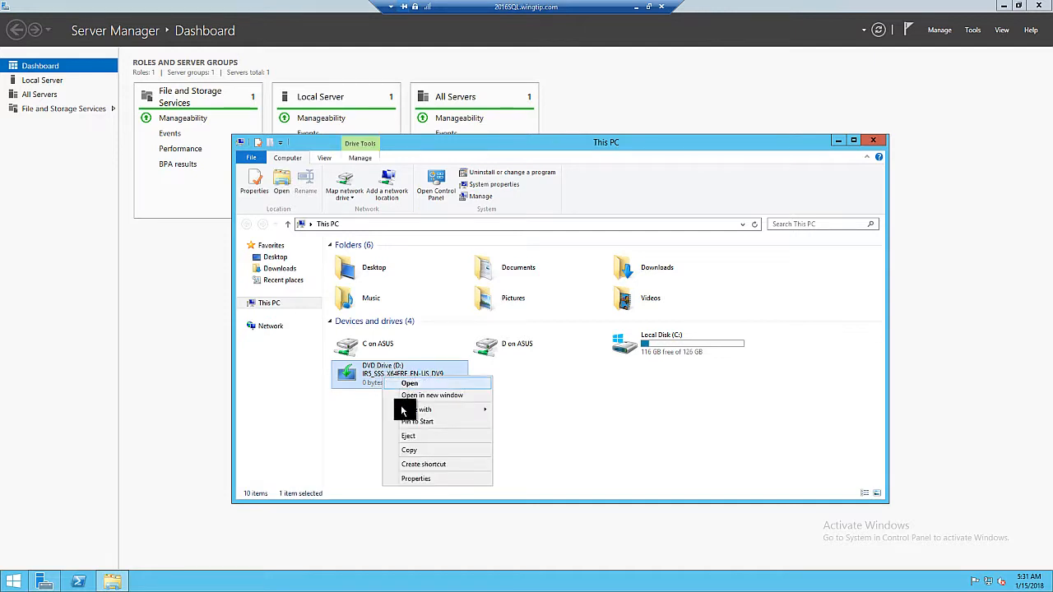
left_click(403, 435)
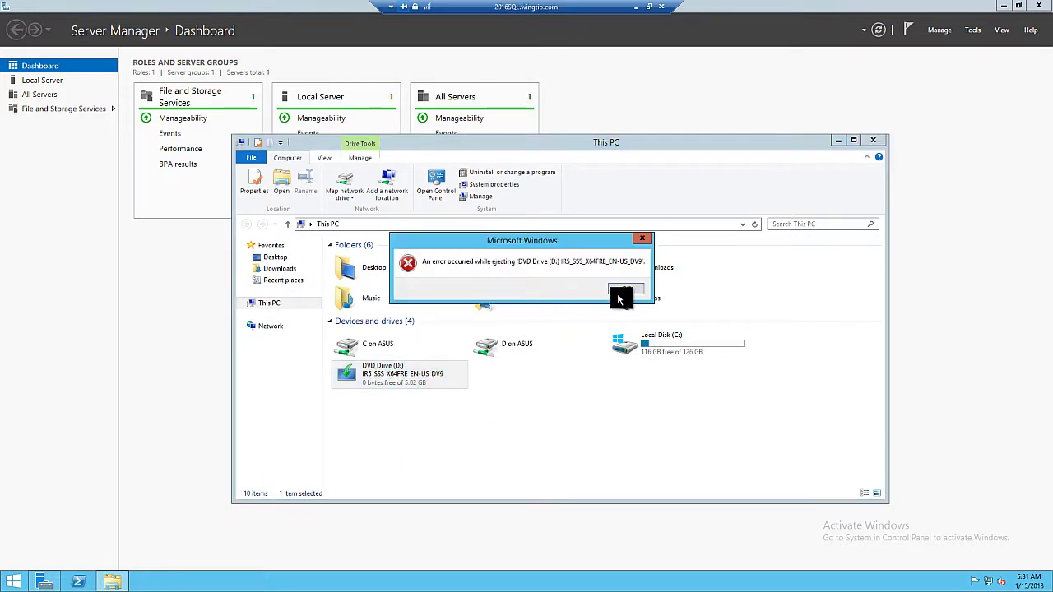
left_click(623, 289)
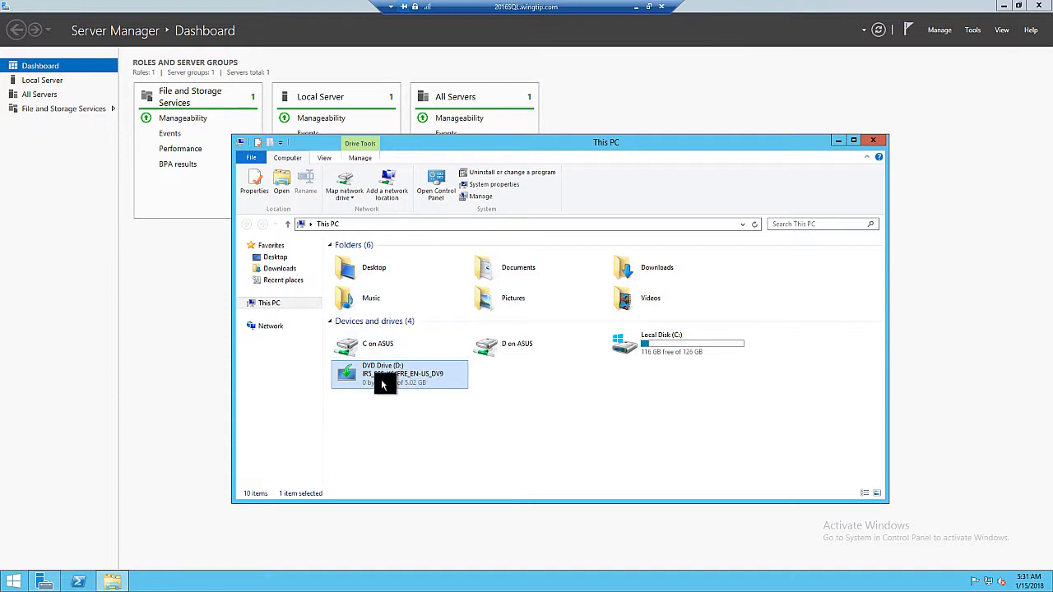
left_click(637, 7)
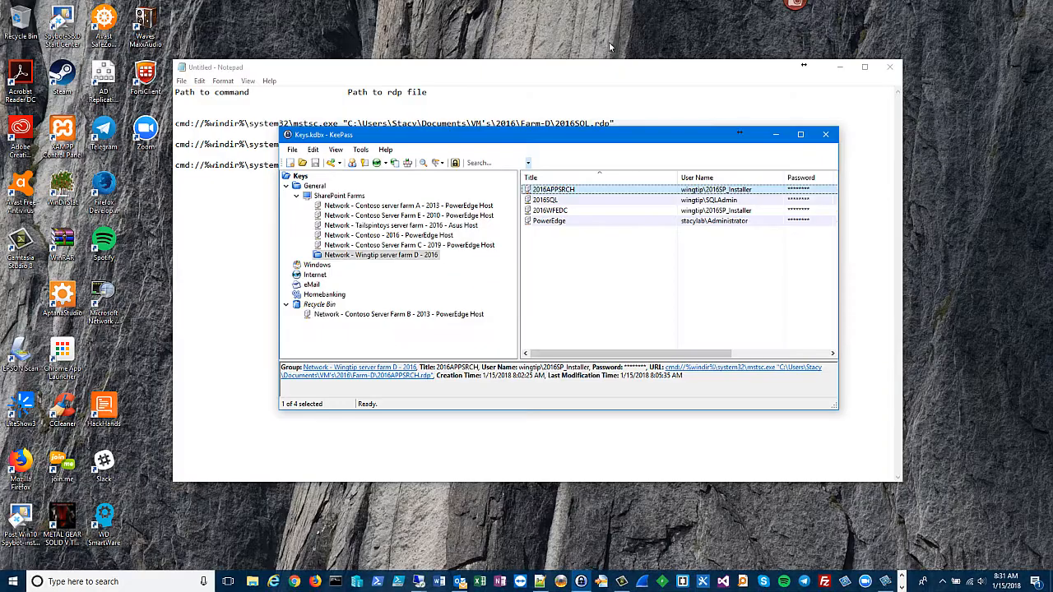
Set Farm D - 2016SQL's DVD drive media to None, apply it, and minimize the host session
left_click(418, 581)
left_click(387, 547)
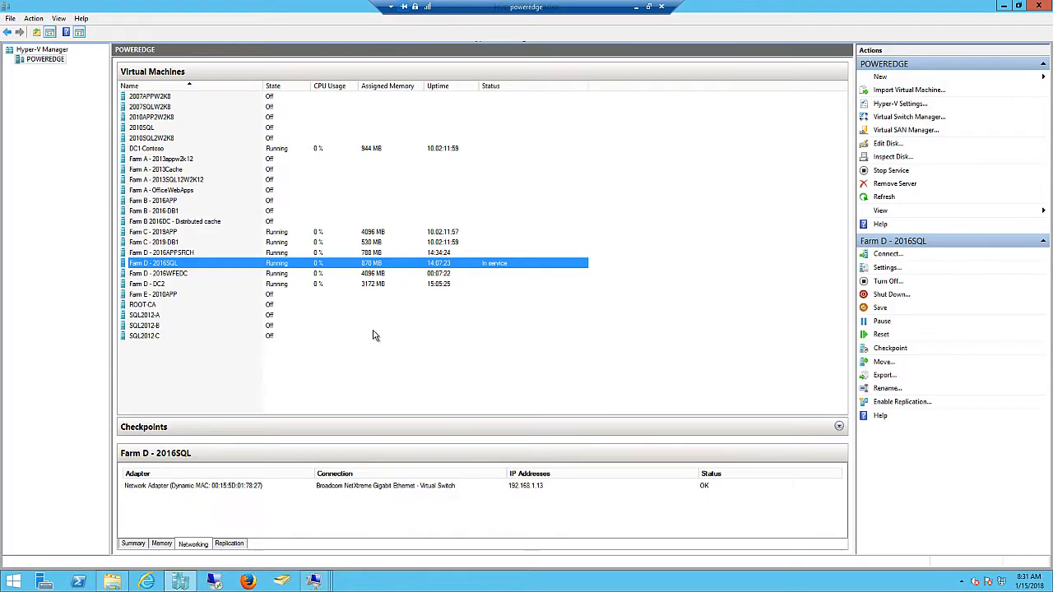
right_click(179, 269)
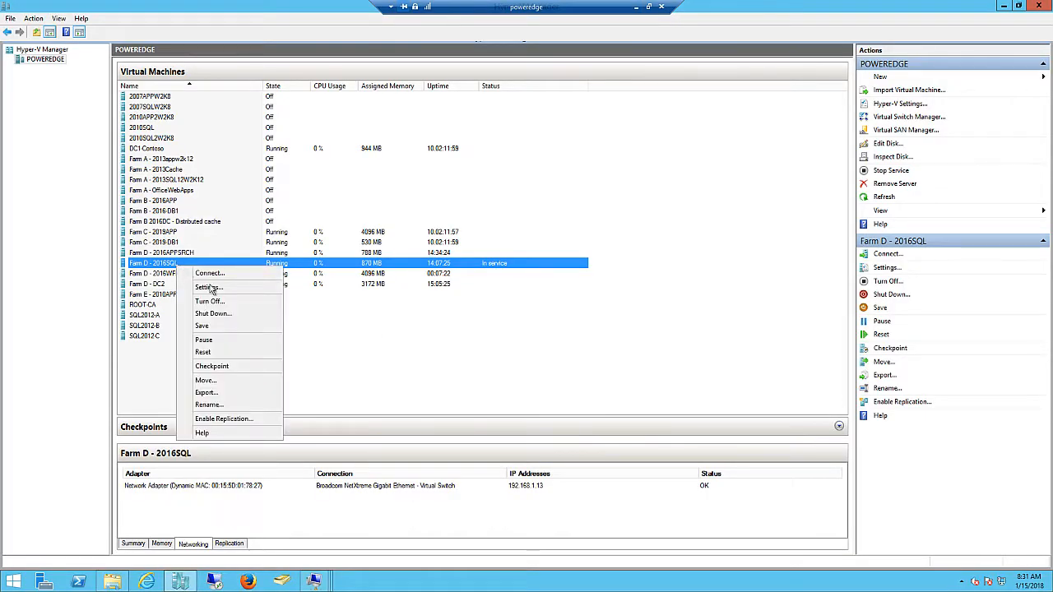
left_click(210, 288)
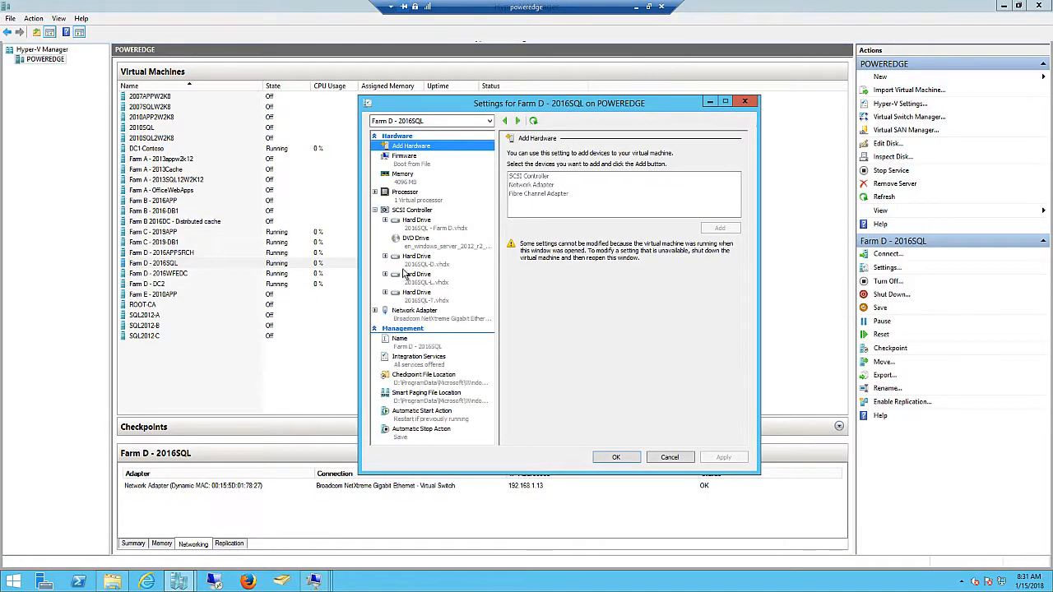
left_click(431, 247)
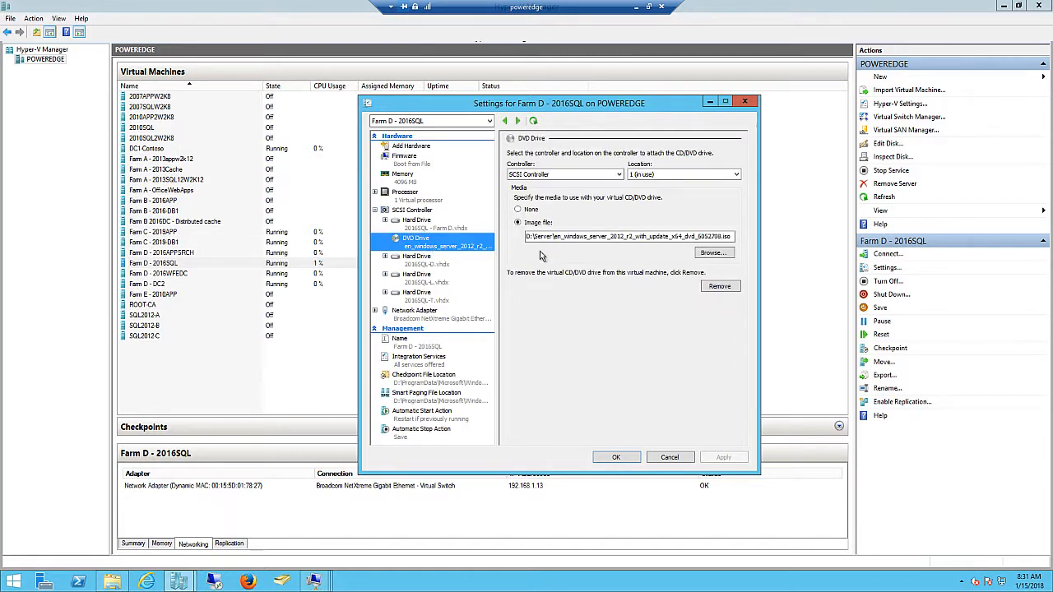
left_click(519, 211)
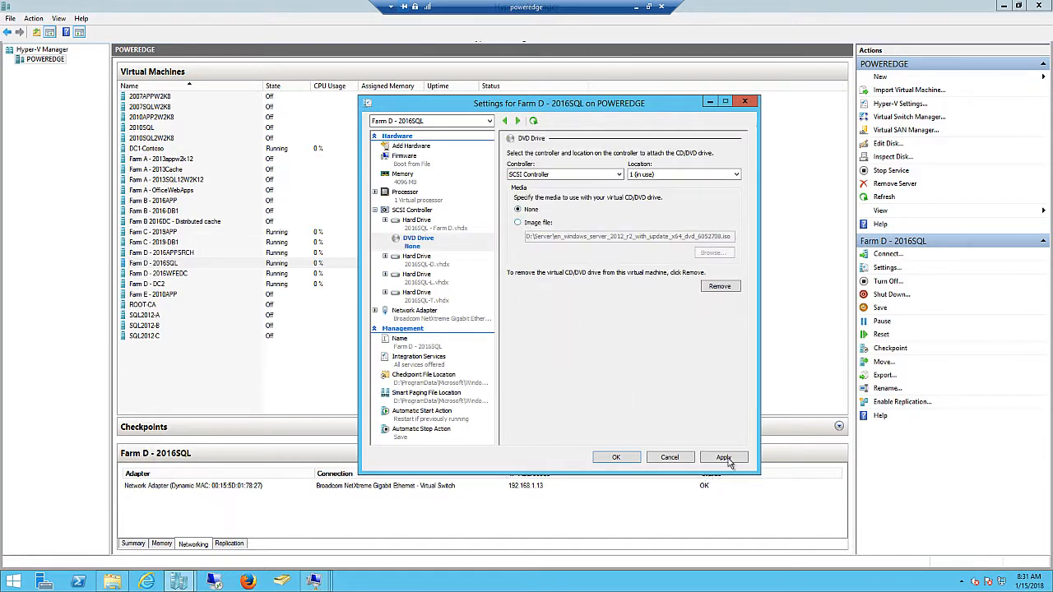
left_click(726, 459)
left_click(616, 458)
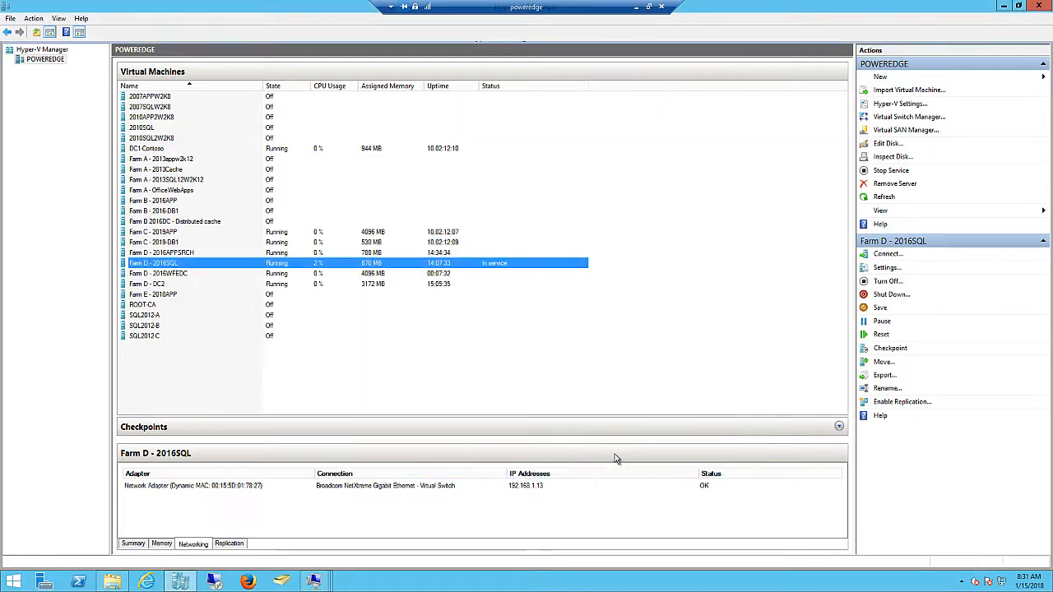
left_click(636, 10)
mouse_move(420, 580)
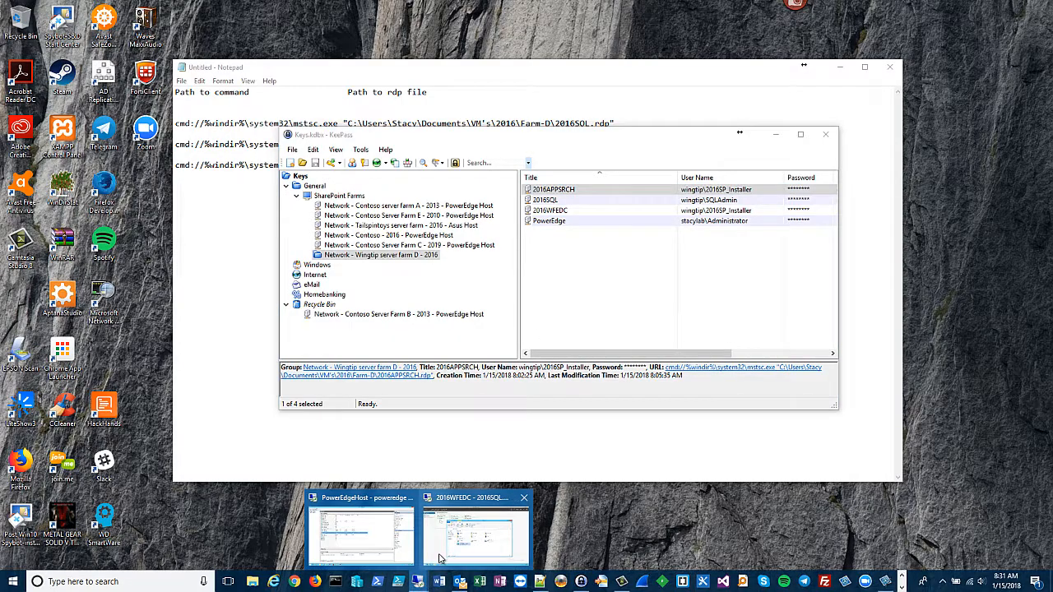
left_click(440, 559)
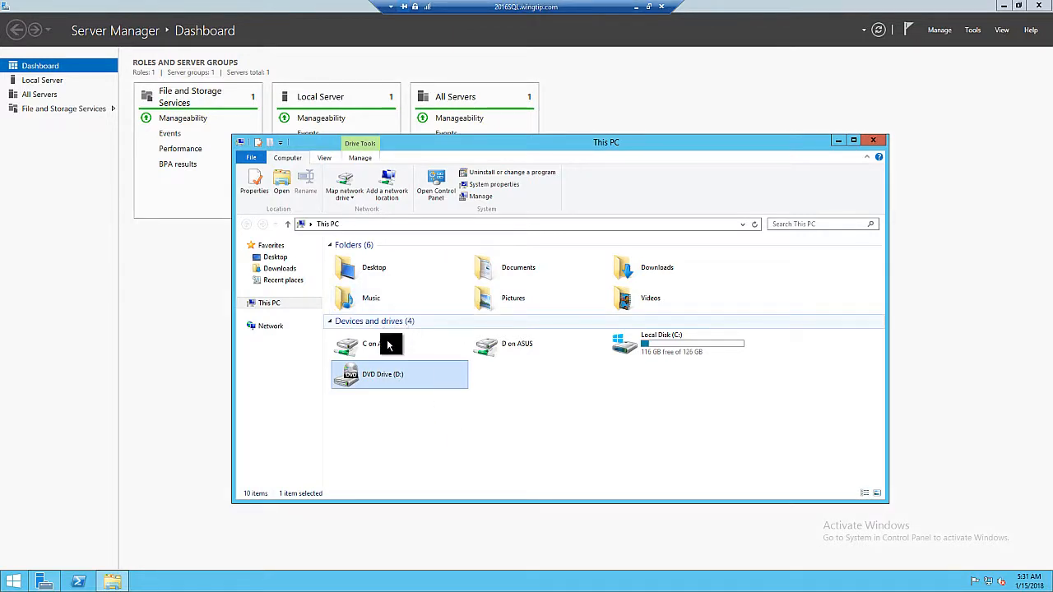
left_click(488, 389)
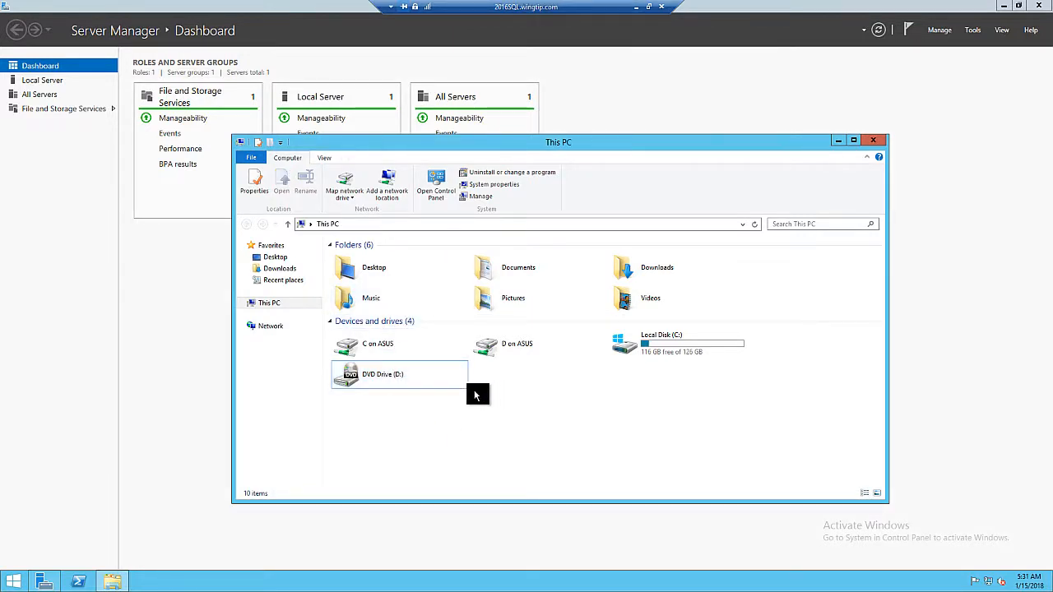
right_click(373, 381)
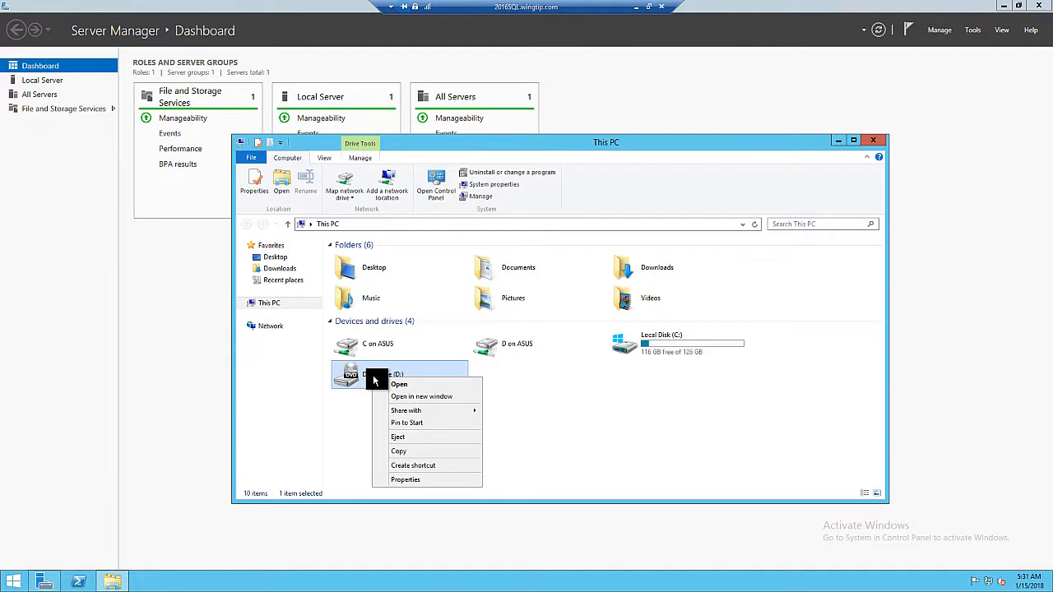
left_click(413, 480)
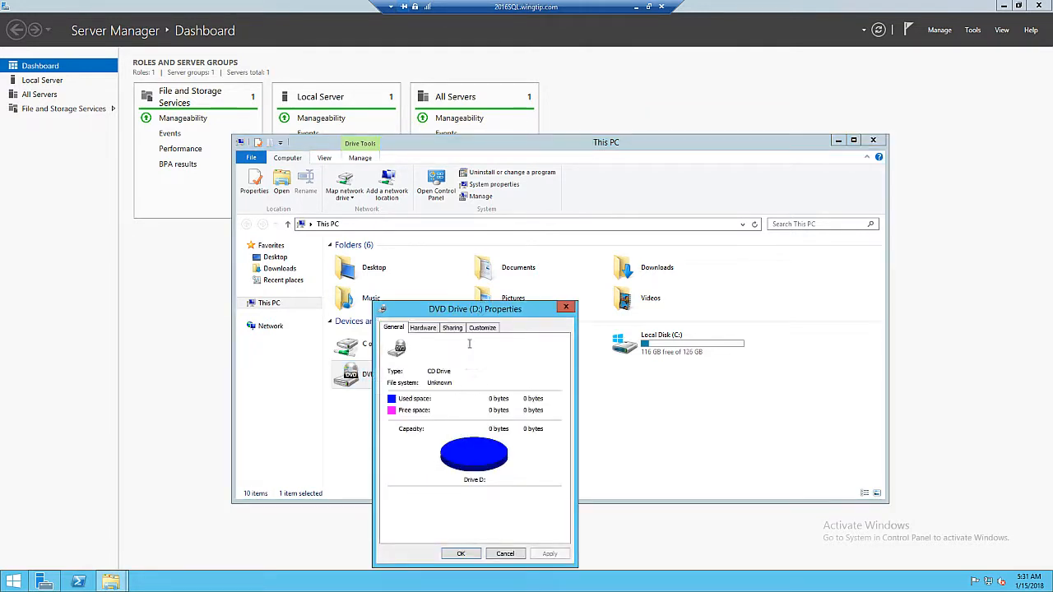
left_click(420, 328)
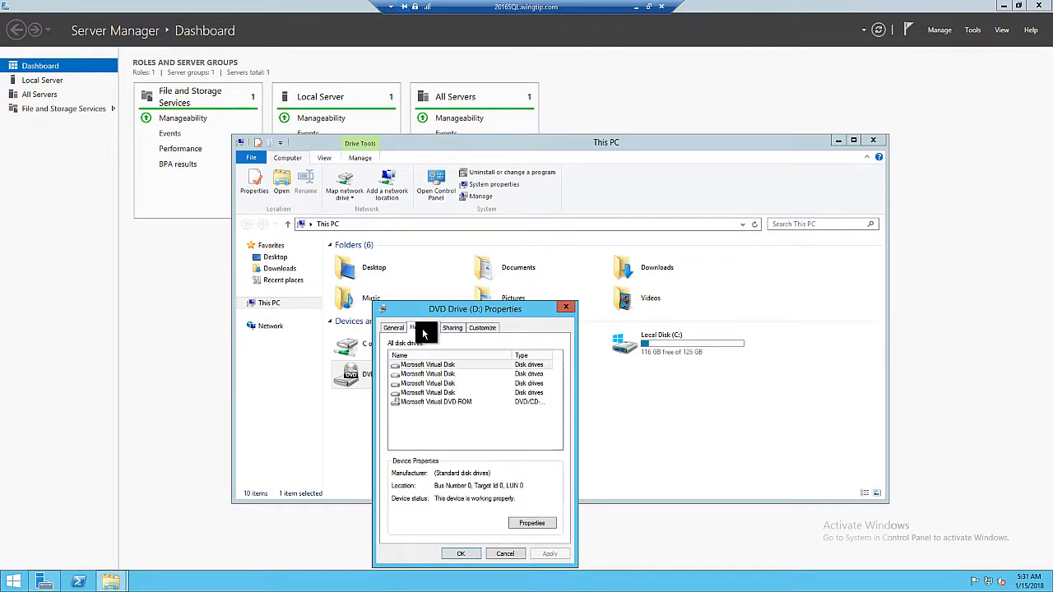
left_click(506, 553)
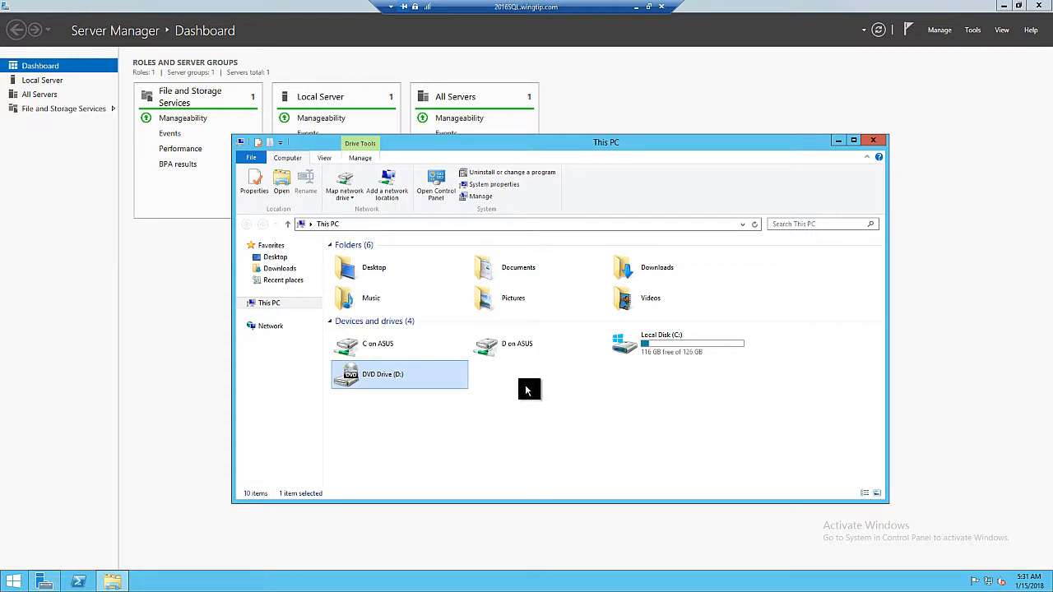
left_click(636, 6)
Verify Farm D - 2016SQL's DVD drive still shows None, then return to the 2016SQL session
mouse_move(419, 582)
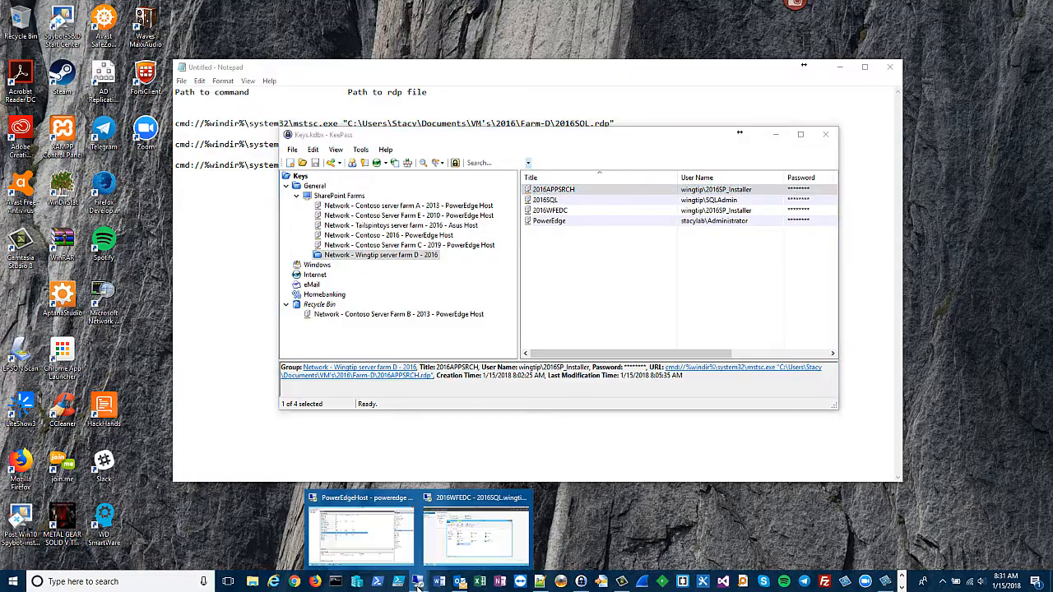
left_click(391, 562)
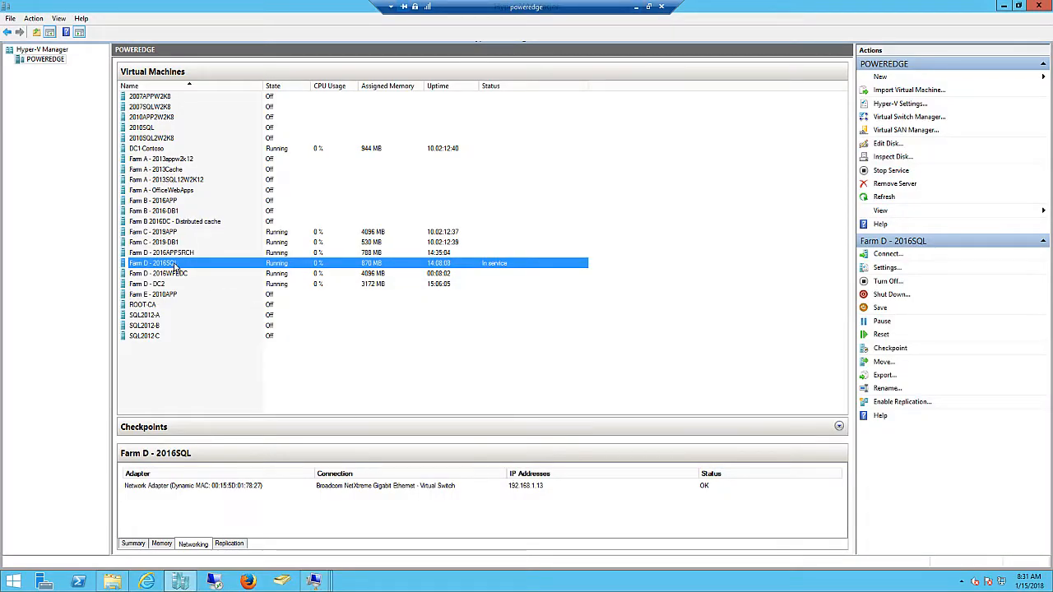
right_click(174, 263)
left_click(204, 284)
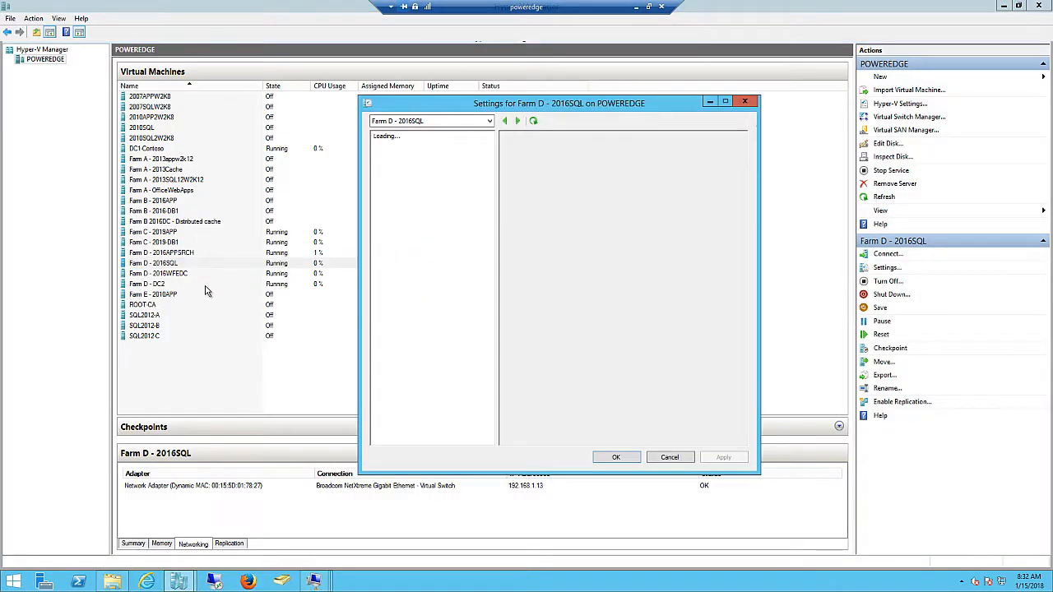
left_click(410, 246)
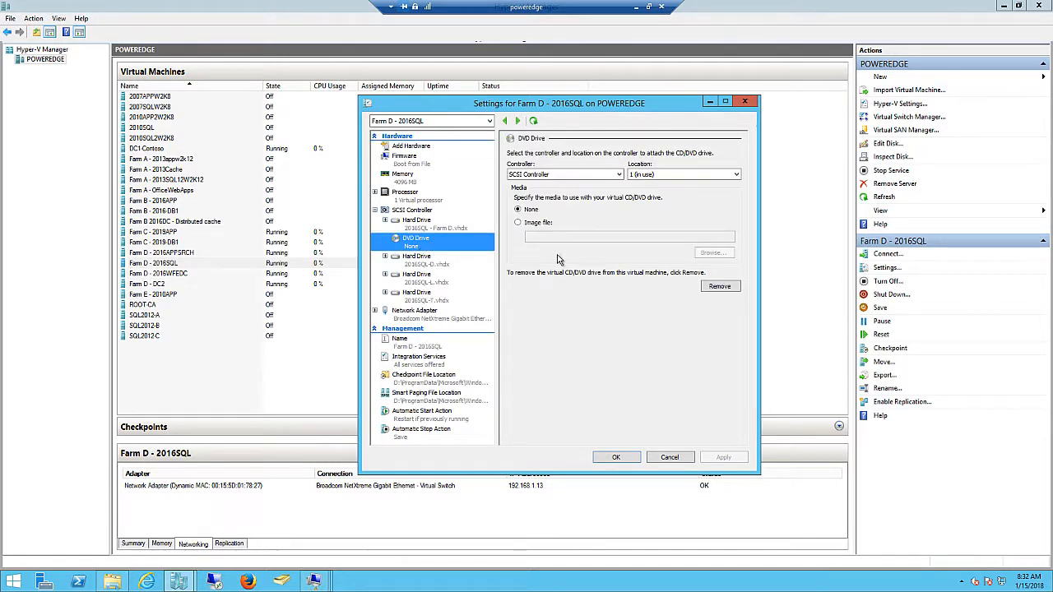
left_click(669, 459)
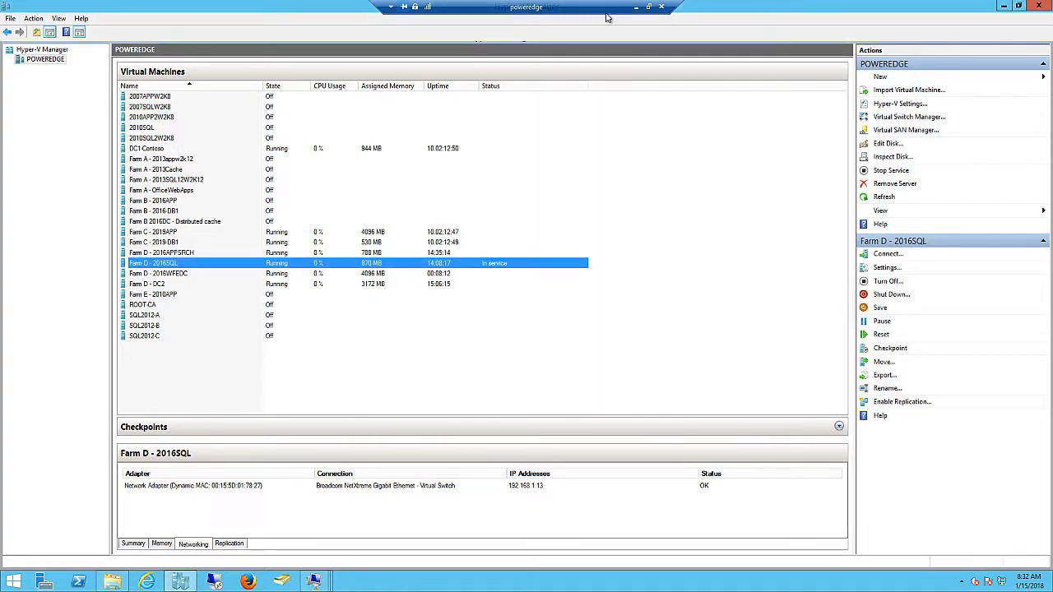
left_click(636, 6)
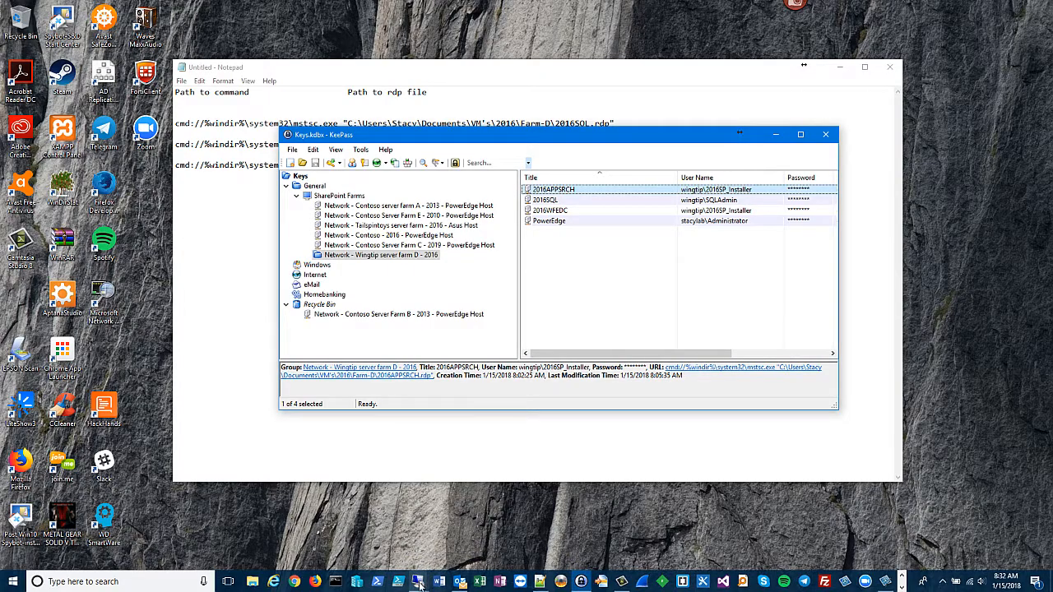
mouse_move(419, 582)
left_click(440, 556)
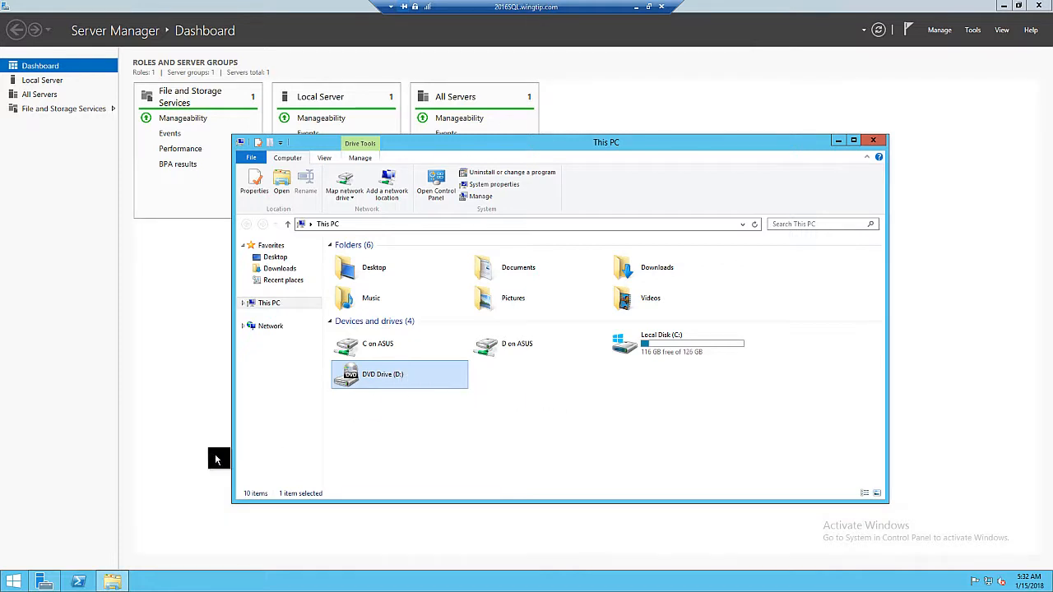
Launch Disk Management with diskmgmt.msc from Run and enlarge its window
right_click(14, 581)
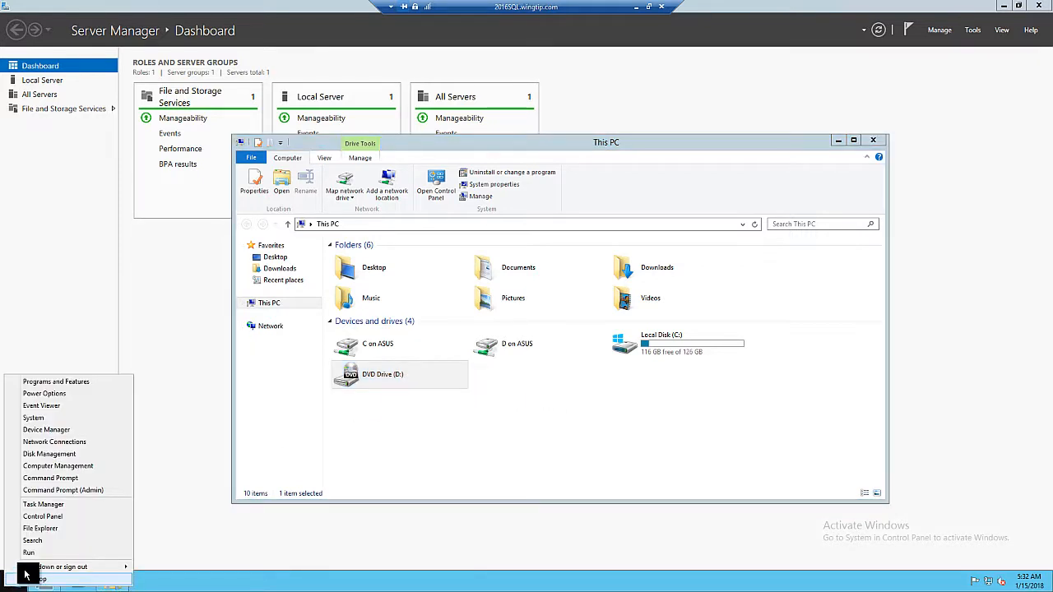
left_click(28, 553)
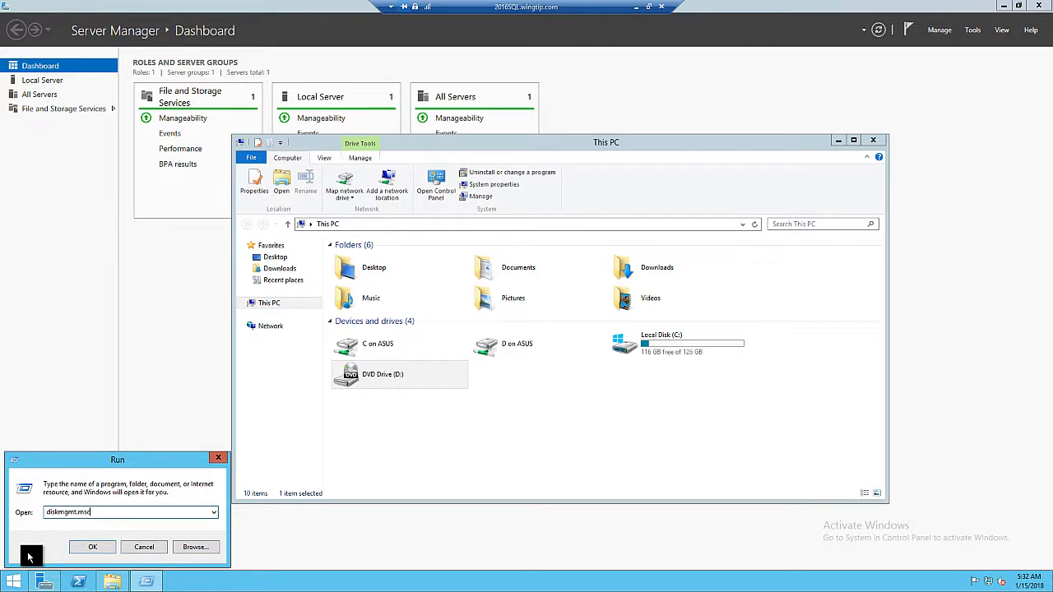
type("diskmgmt.msc")
key("Return")
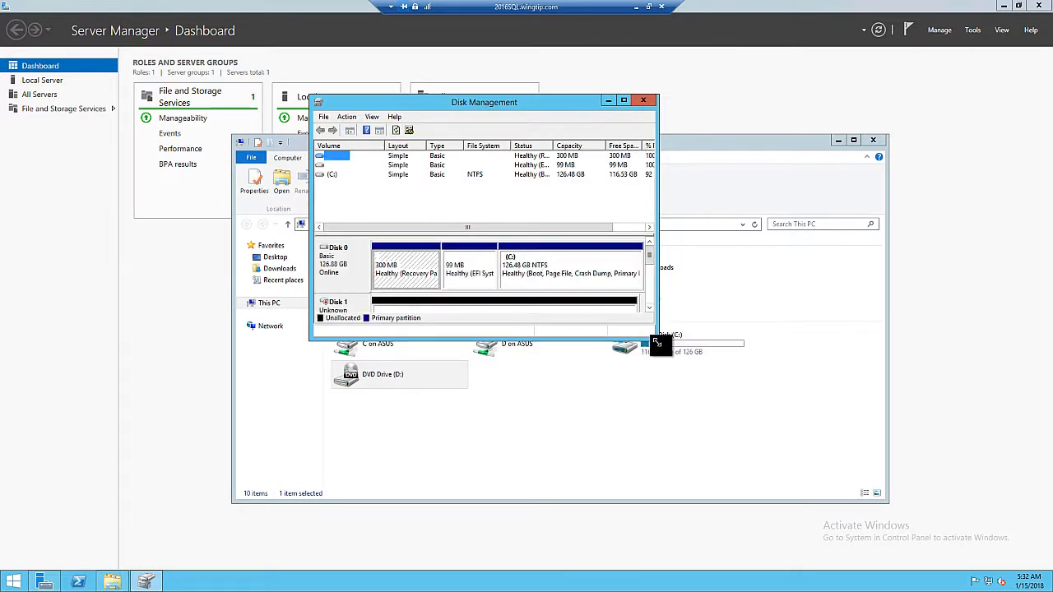
left_click_drag(659, 339, 885, 536)
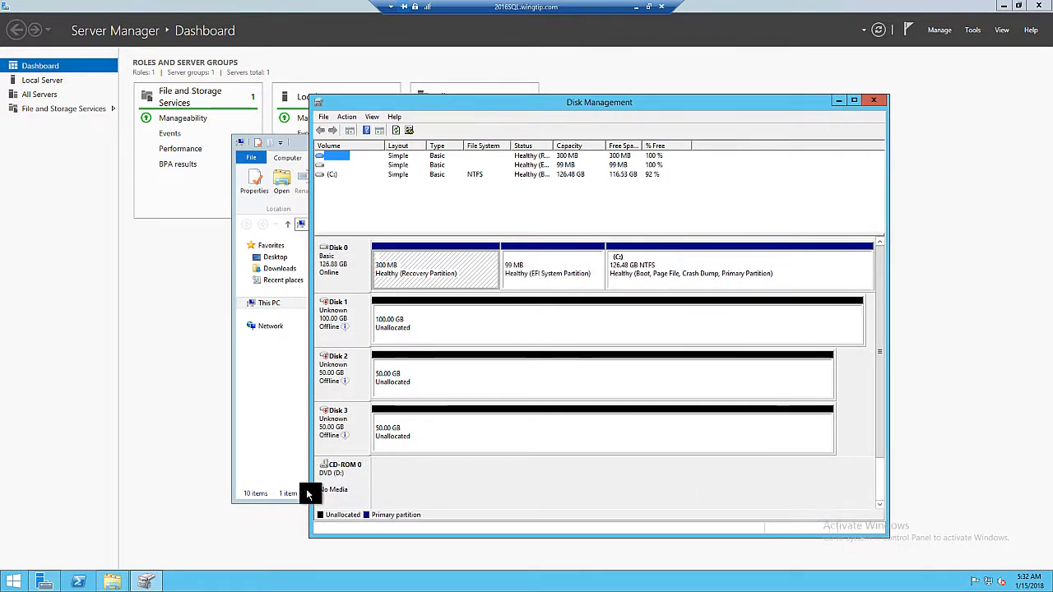
Change the CD-ROM drive's letter from D: to E: and check This PC shows DVD Drive (E:)
right_click(352, 484)
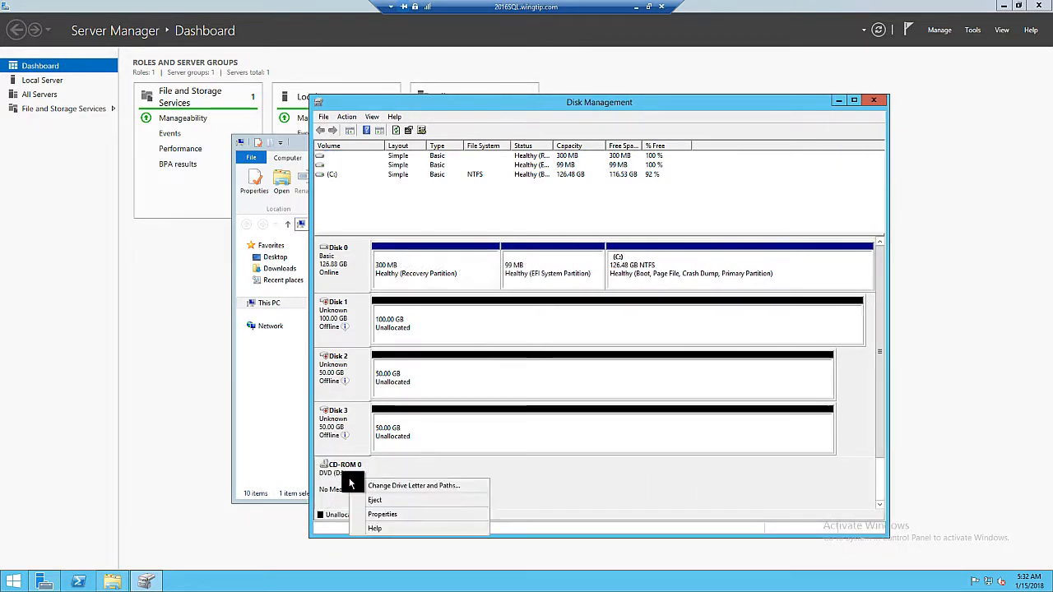
left_click(401, 485)
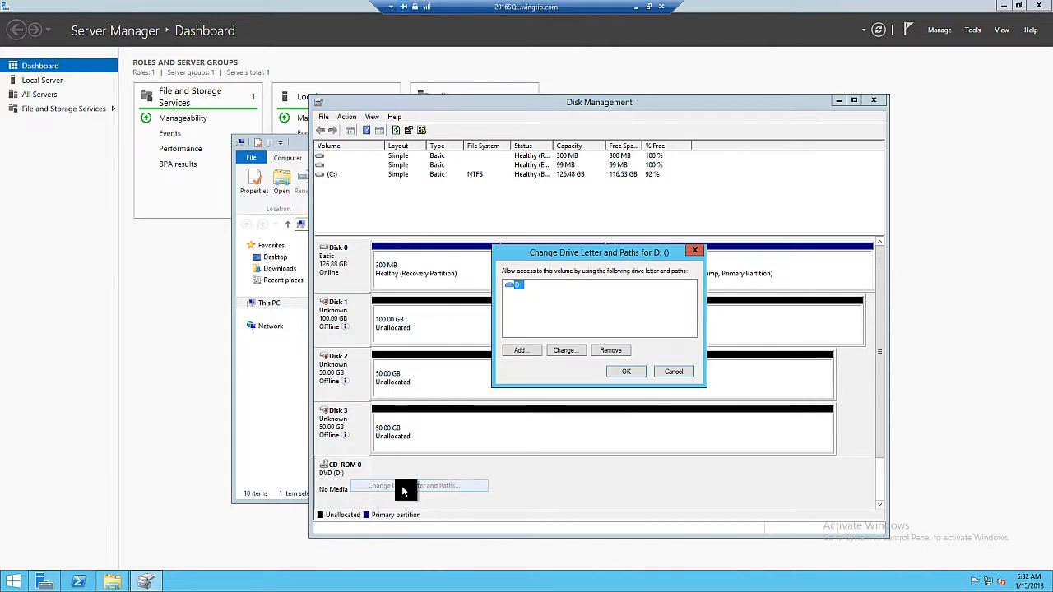
left_click(568, 353)
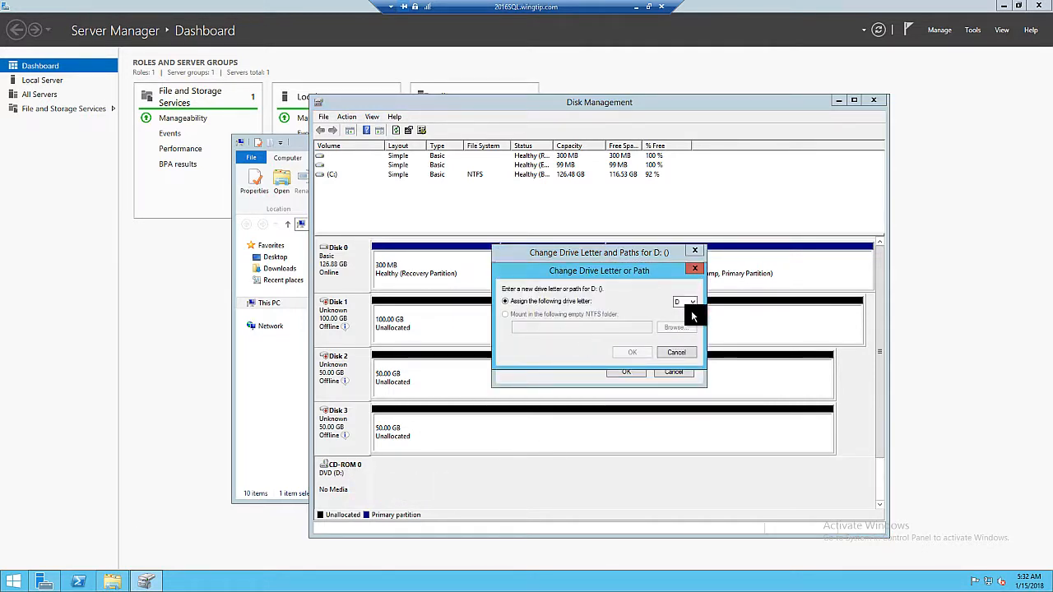
left_click(692, 304)
left_click(682, 333)
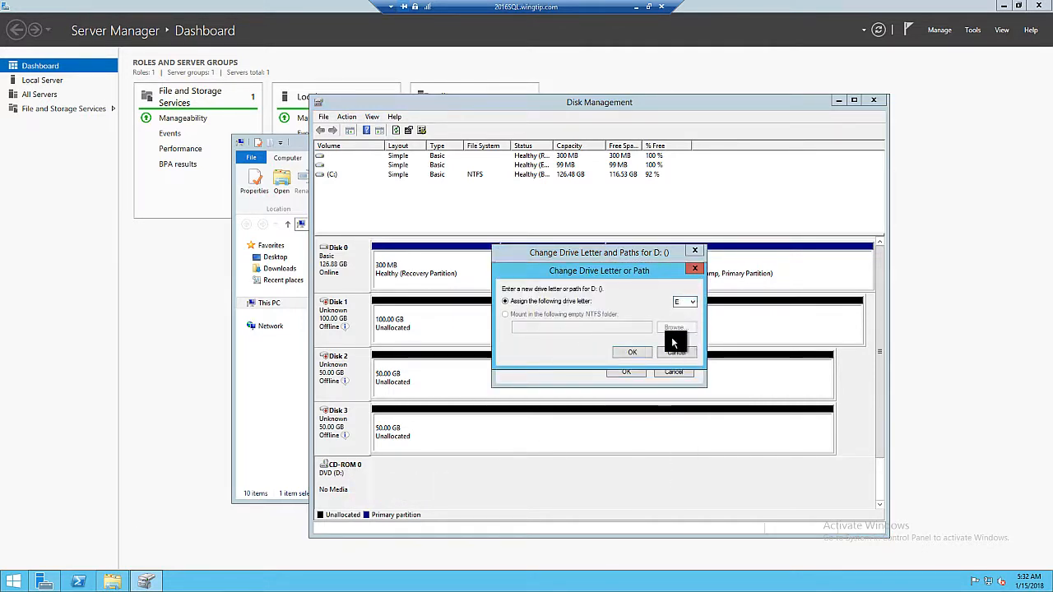
left_click(640, 354)
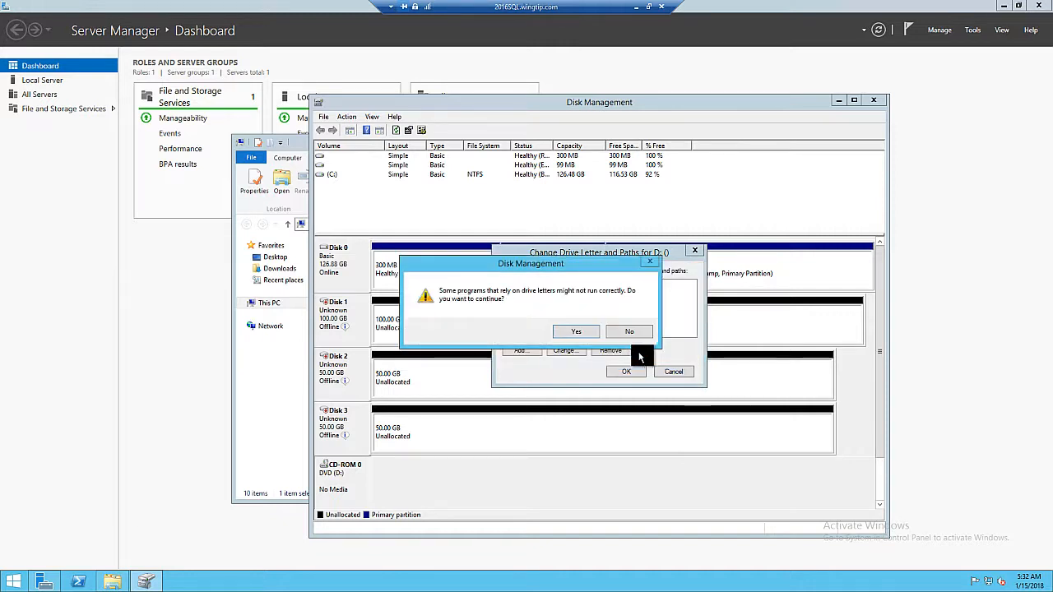
left_click(574, 335)
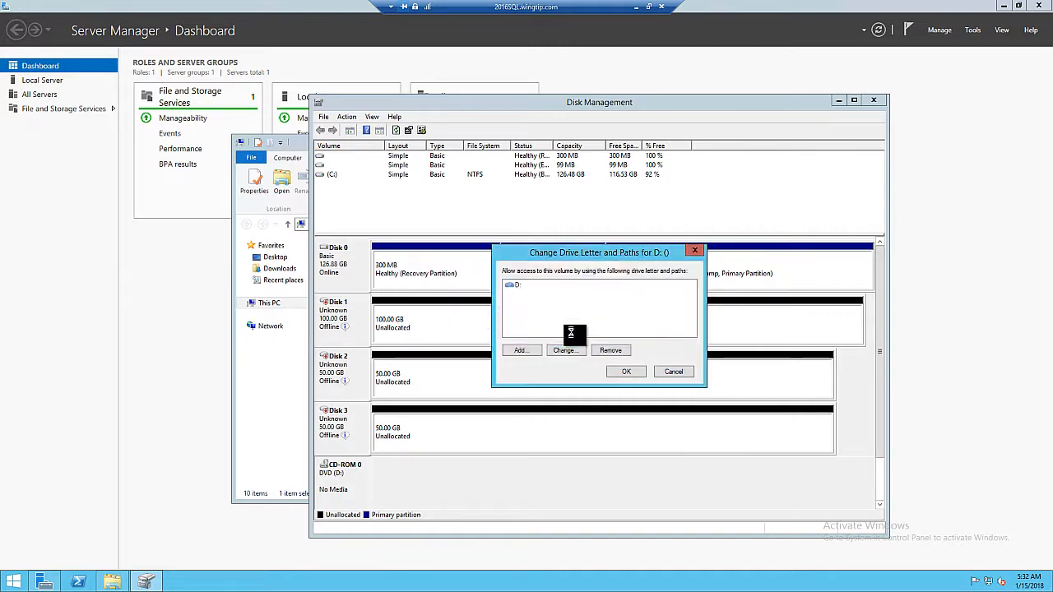
left_click(265, 444)
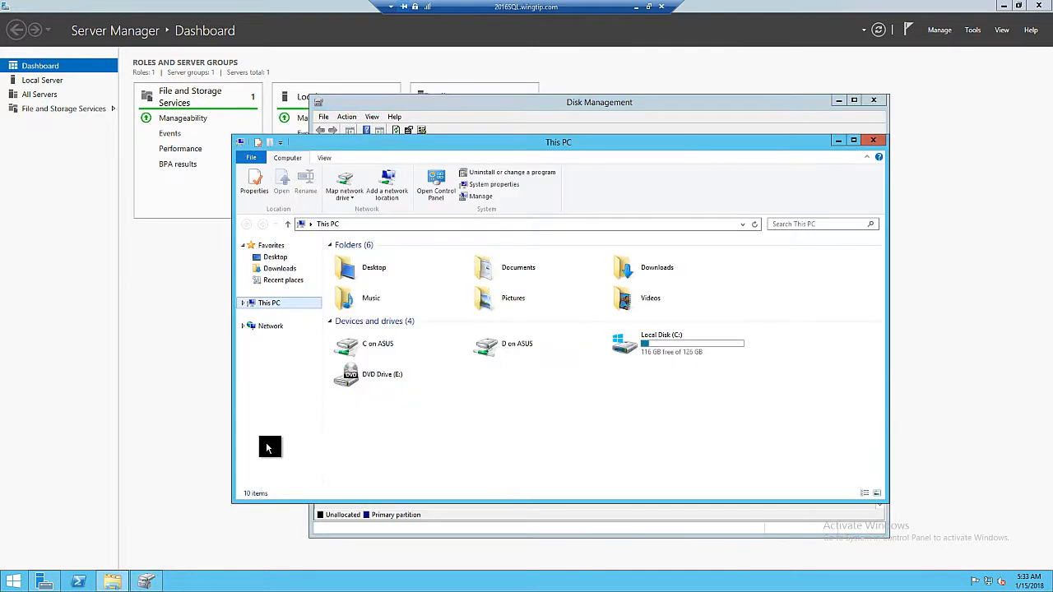
Back in Disk Management, bring Disk 1 online and initialize it with the GPT partition style
left_click(839, 142)
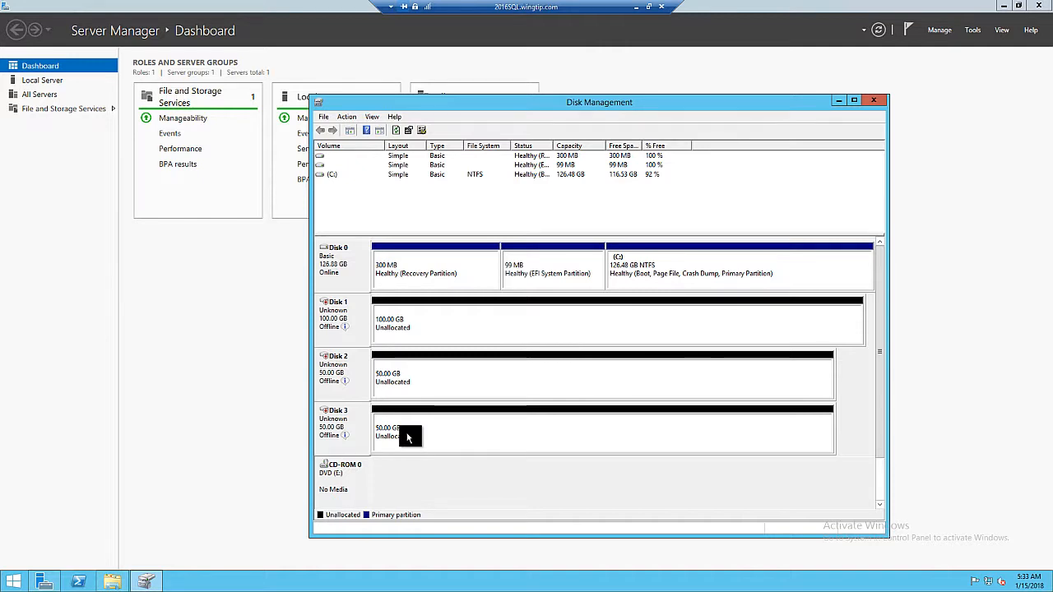
right_click(333, 313)
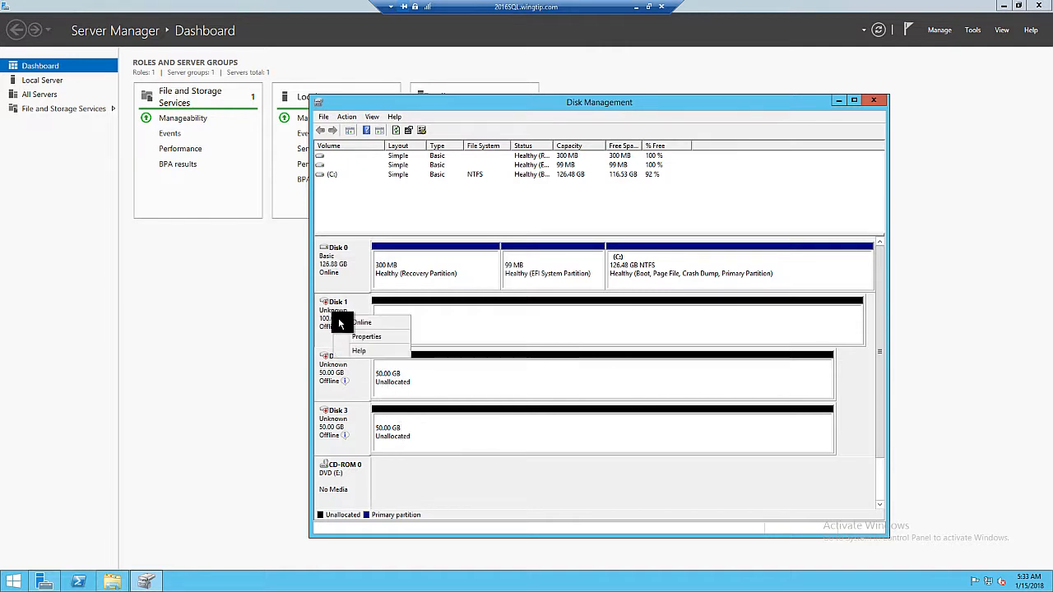
left_click(350, 323)
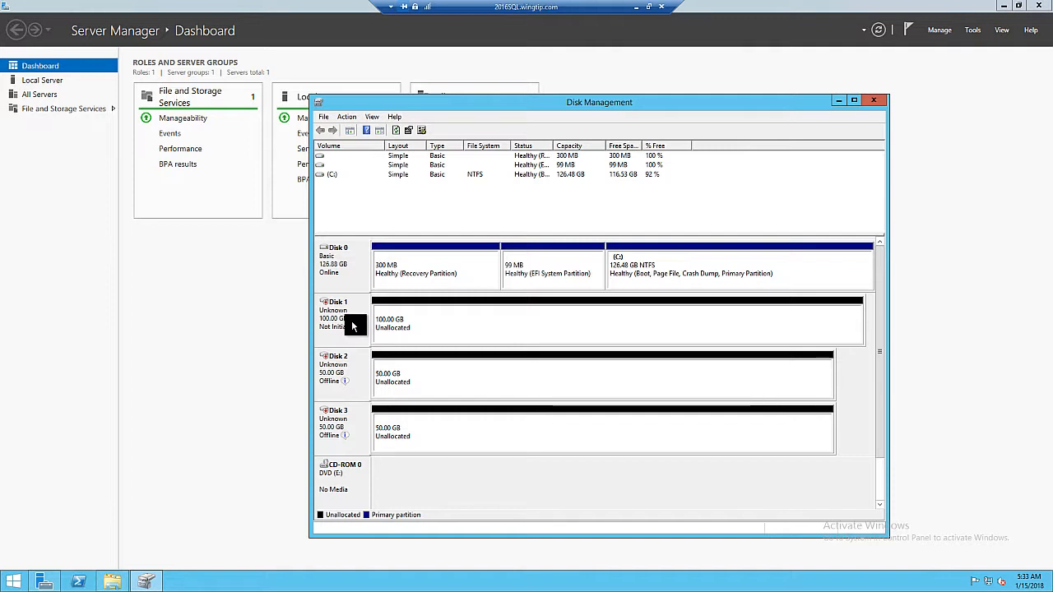
right_click(353, 323)
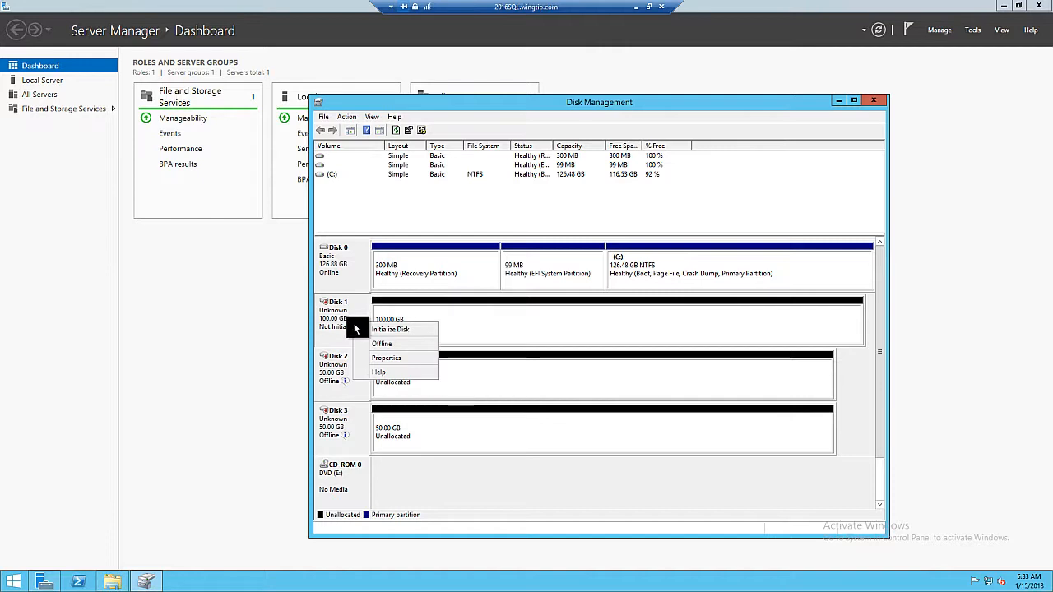
left_click(380, 330)
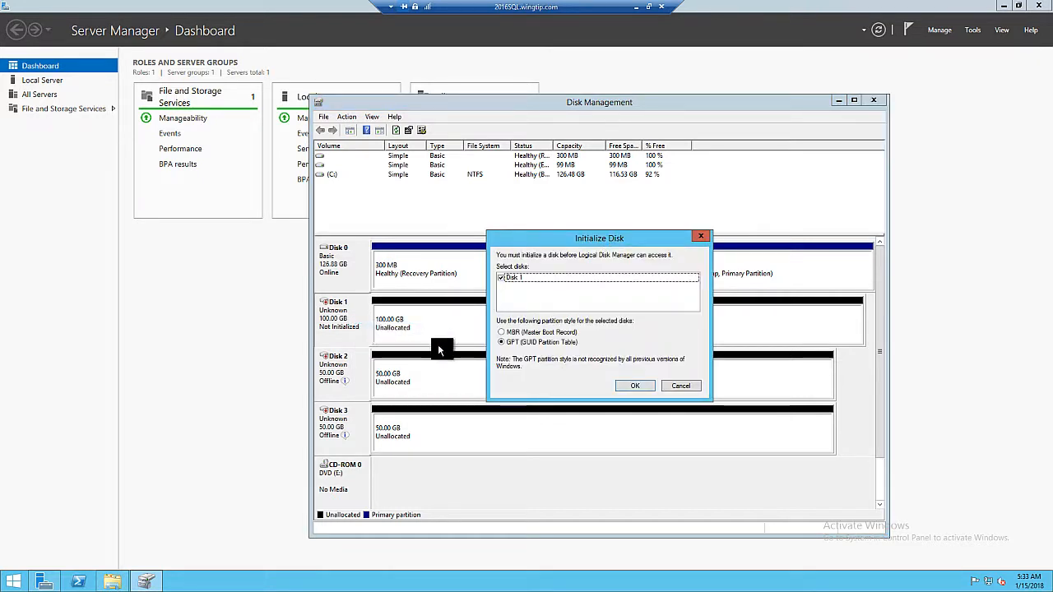
left_click(638, 388)
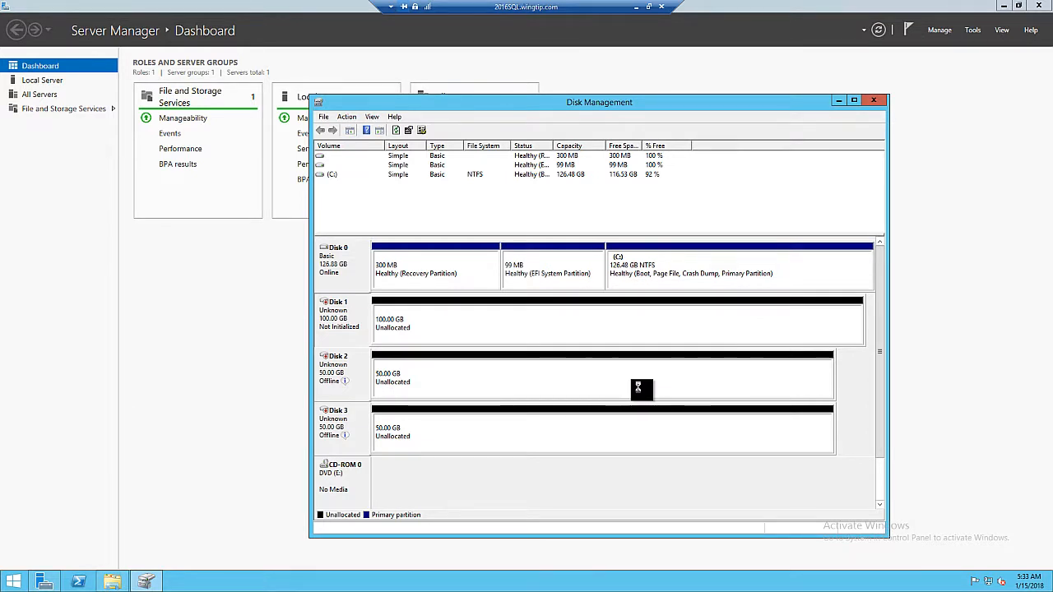
left_click(401, 321)
Make Disk 1's full 102270 MB a quick-formatted NTFS simple volume labelled 'Data' on drive D
right_click(401, 320)
left_click(439, 323)
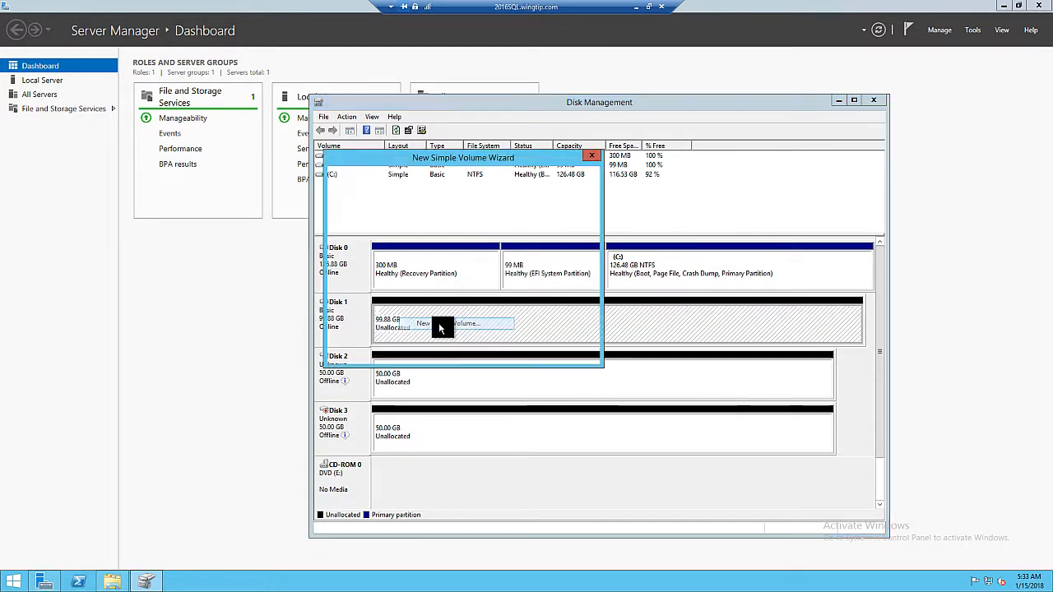
left_click(527, 356)
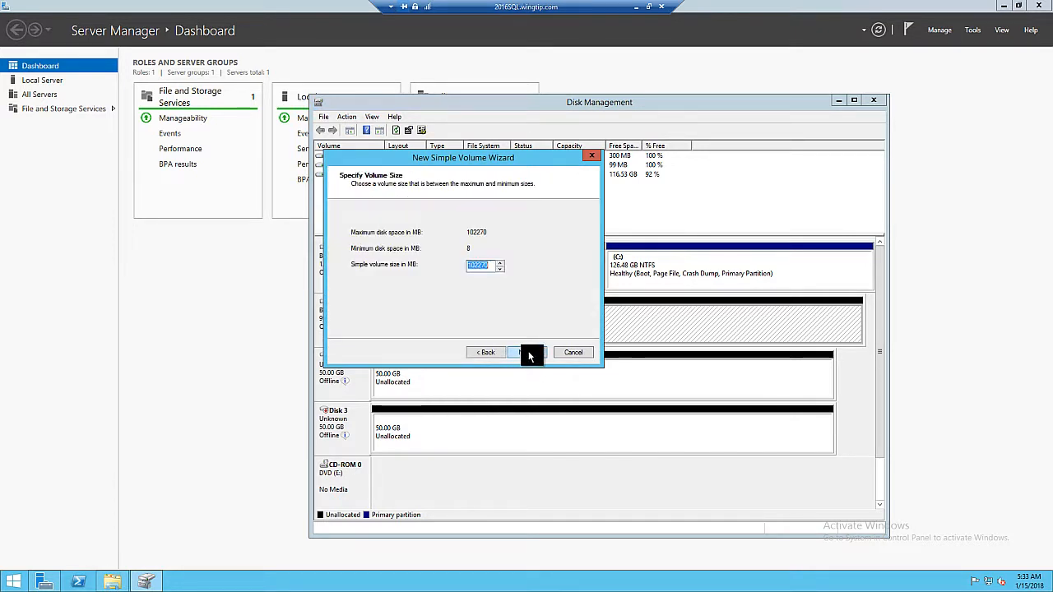
left_click(530, 354)
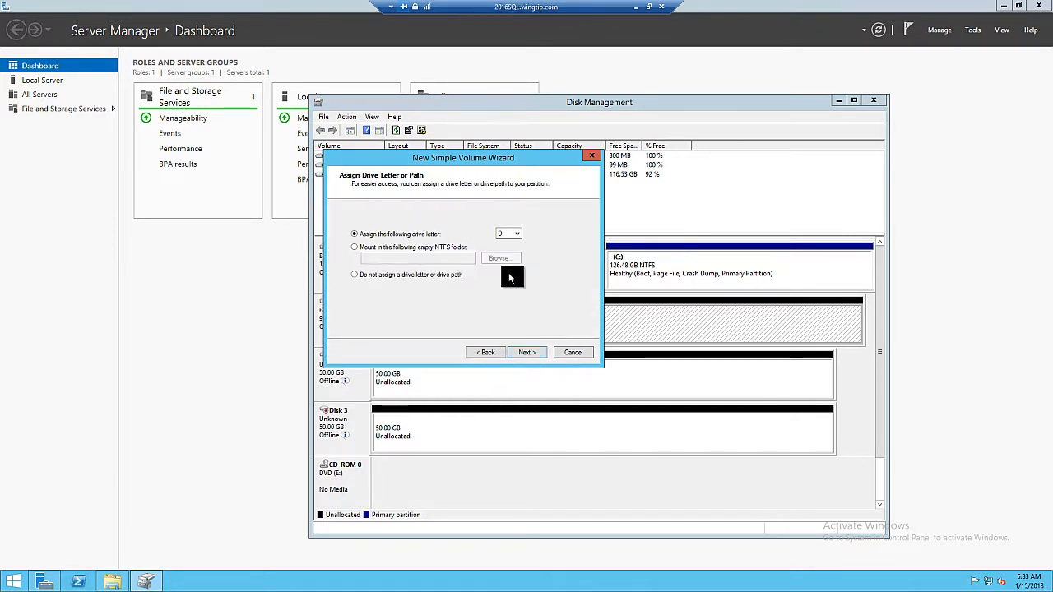
left_click(527, 354)
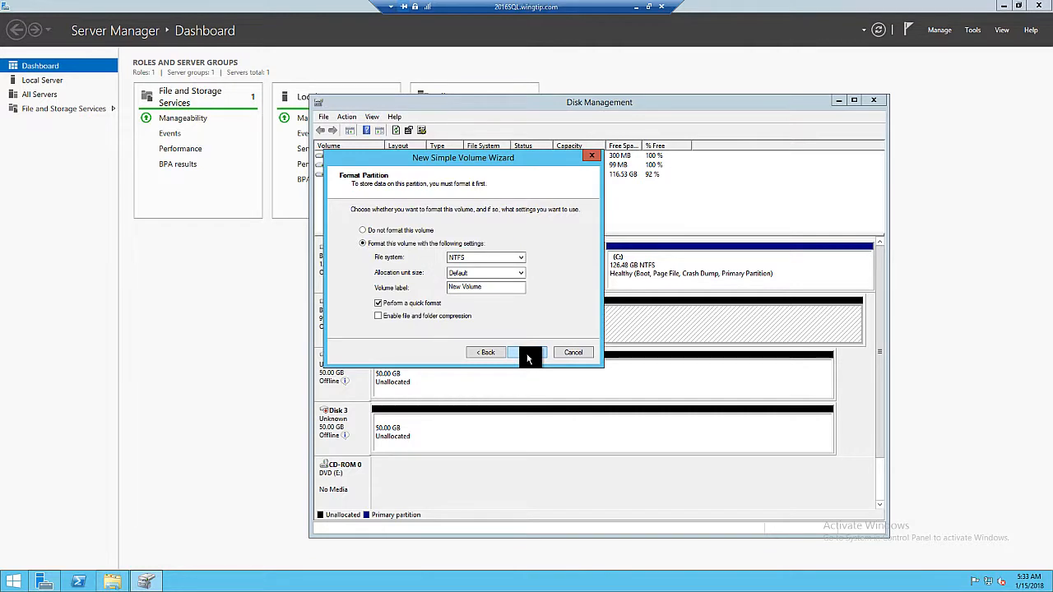
left_click_drag(485, 286, 430, 286)
type("Data")
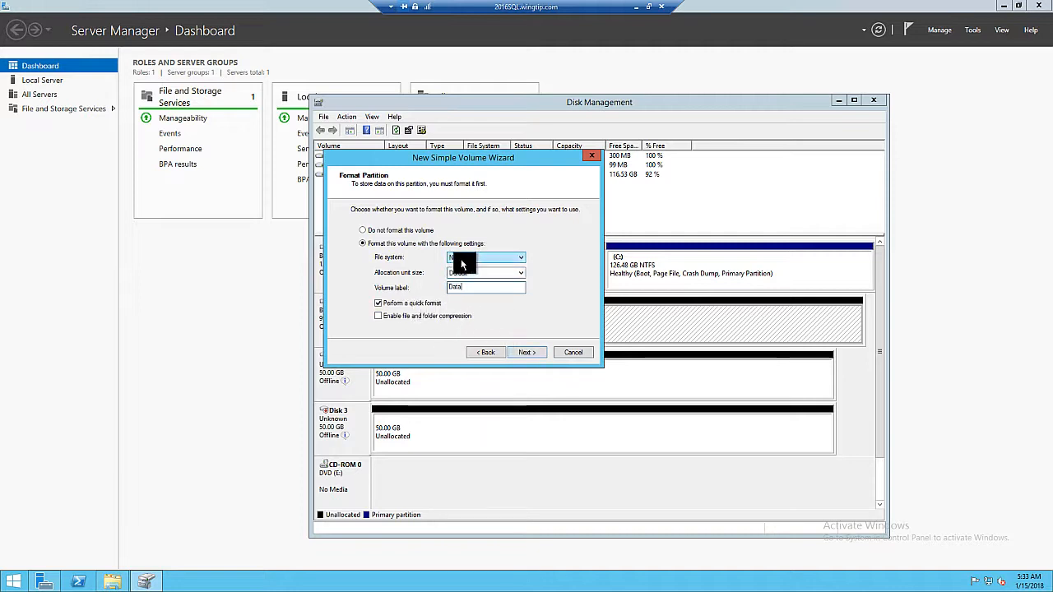
left_click(520, 259)
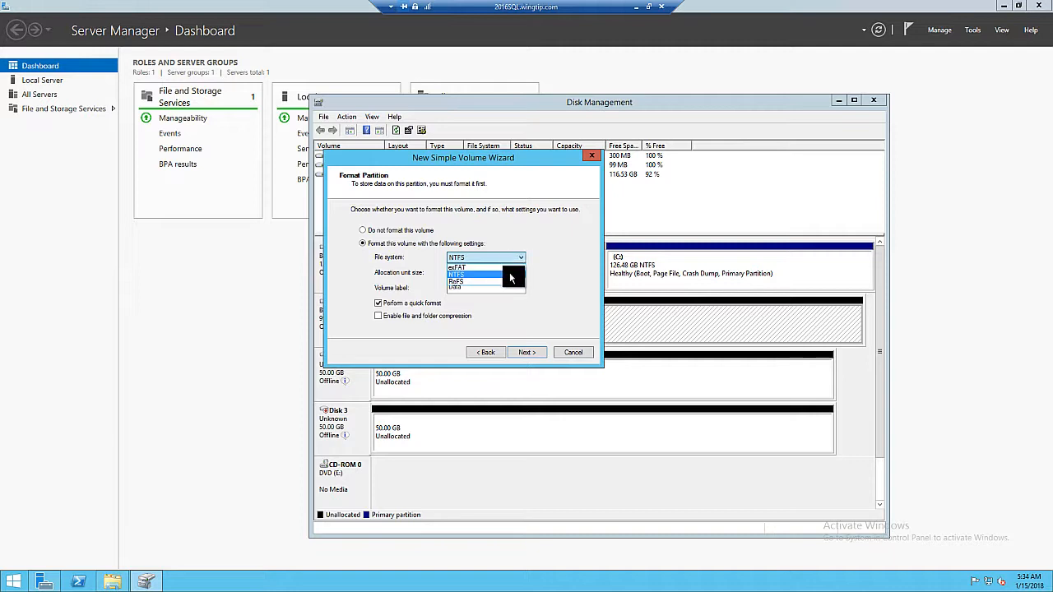
left_click(514, 274)
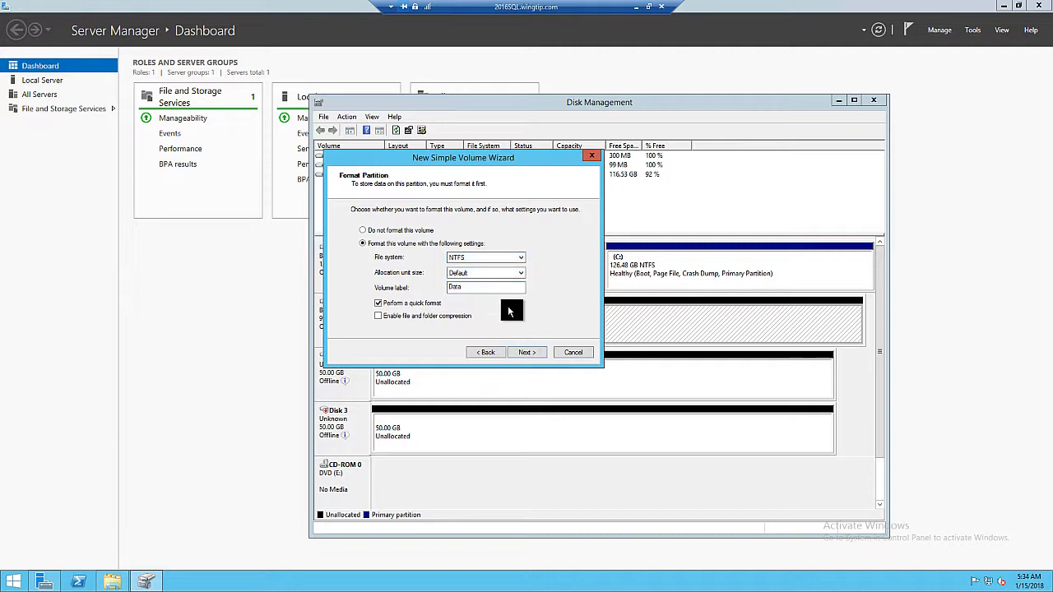
left_click(527, 352)
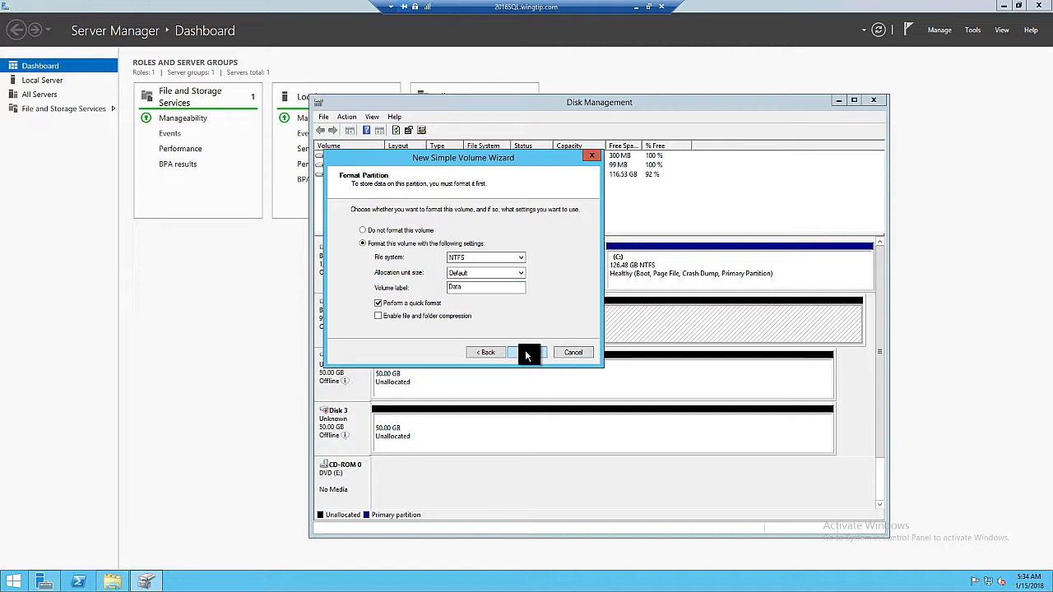
left_click(527, 352)
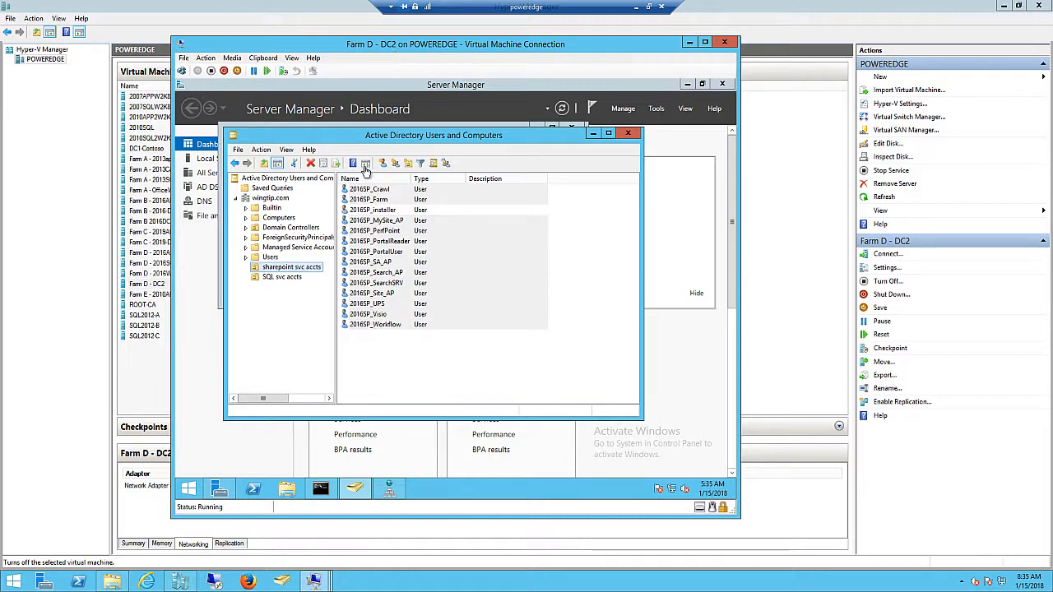
Show the SQL svc accts OU under wingtip.com, listing the SQLAdmin and SQLsvc accounts
left_click(280, 278)
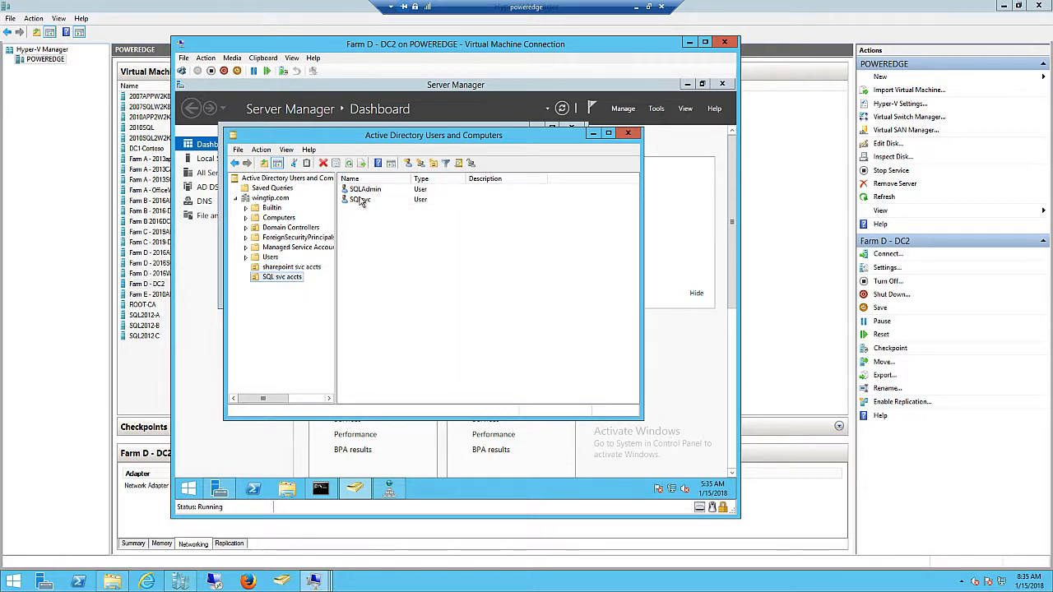